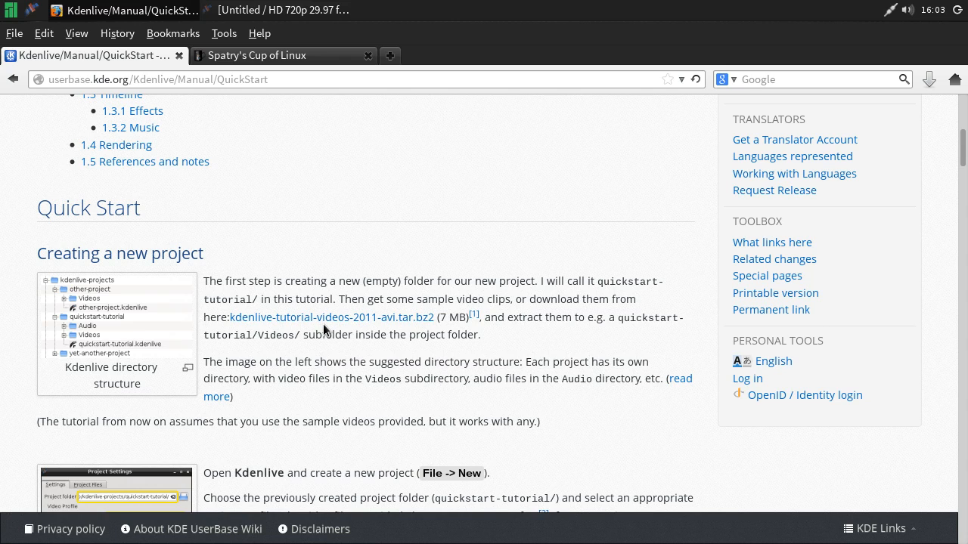
Open the forum from the Cup of Linux website and log in with the saved account credentials.
click(243, 56)
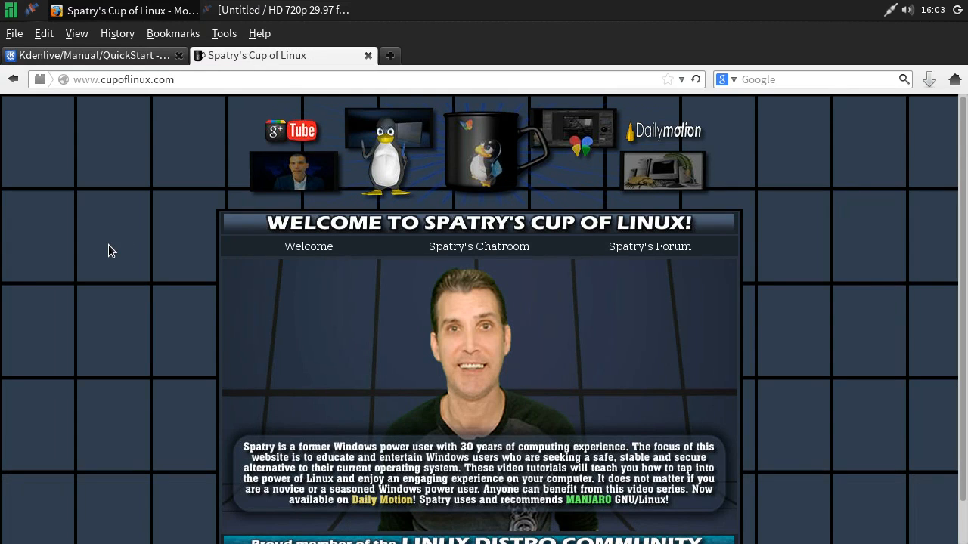
click(632, 247)
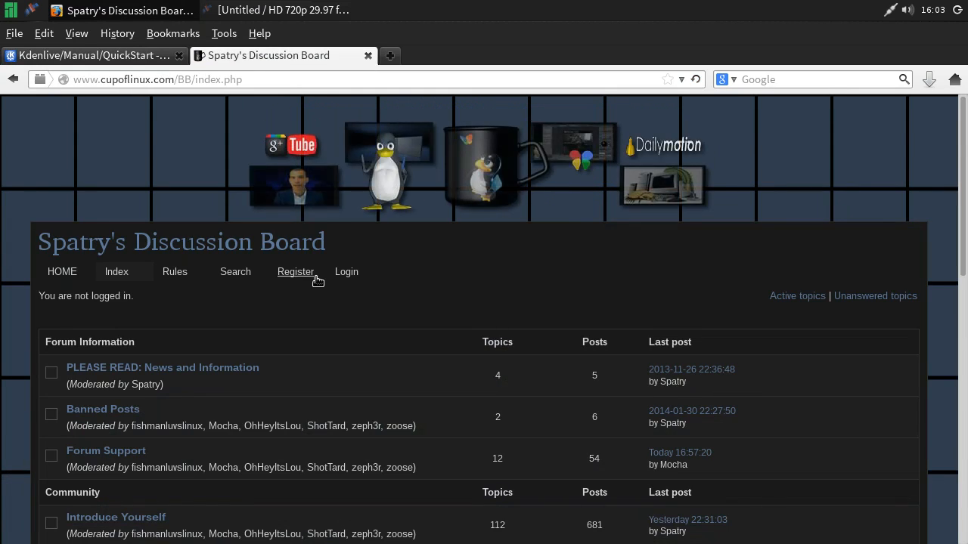
click(342, 277)
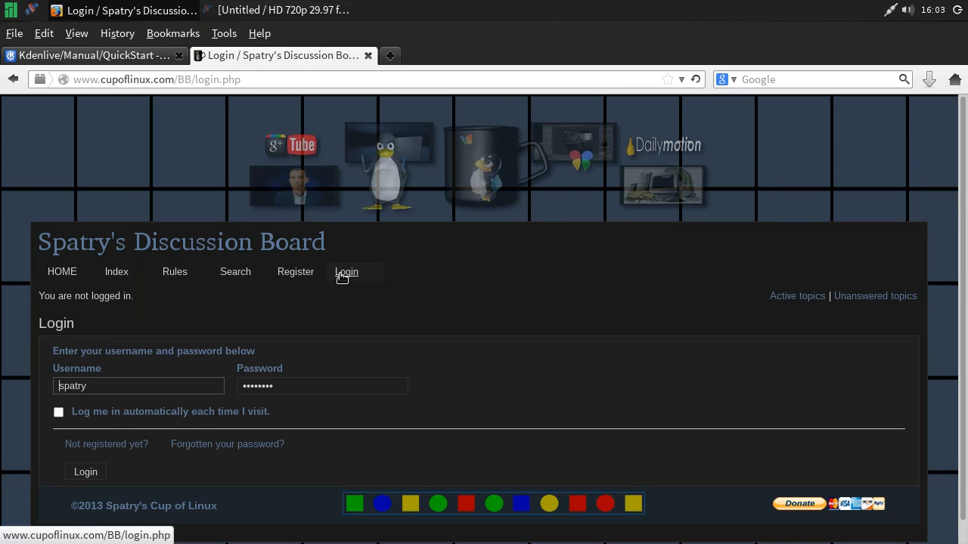
click(86, 472)
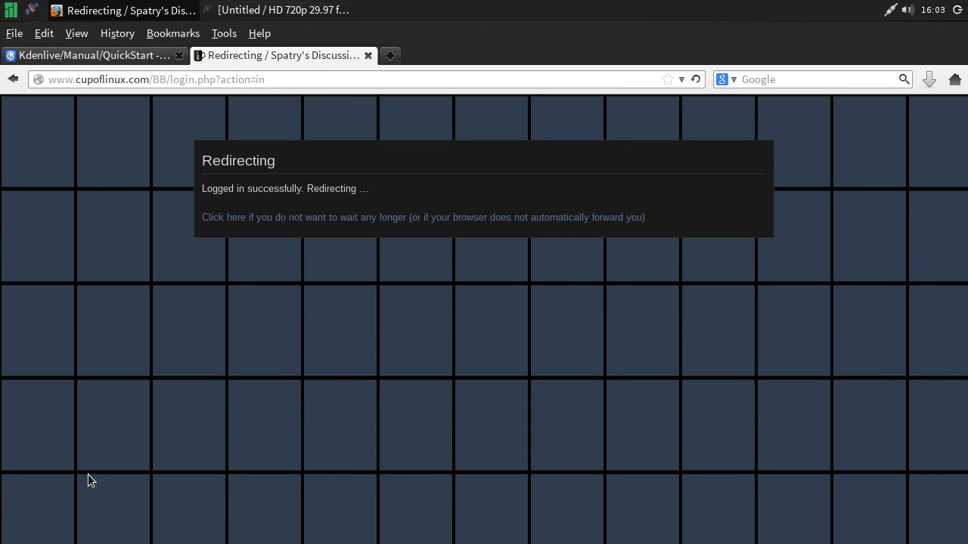
View the Kdenlive Video Workshop Series board under the forum's Tutorials section and close the forum page.
scroll(87, 476, down, 10)
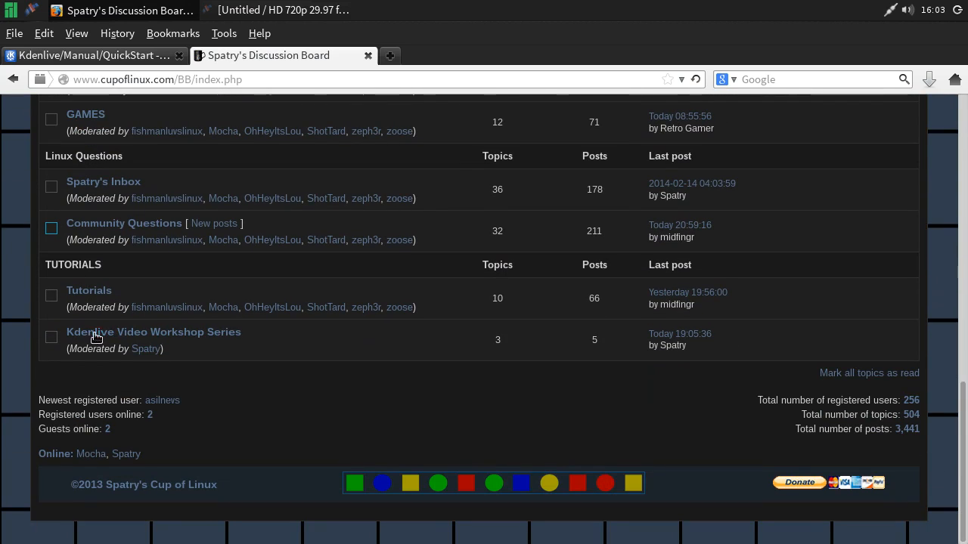
click(98, 341)
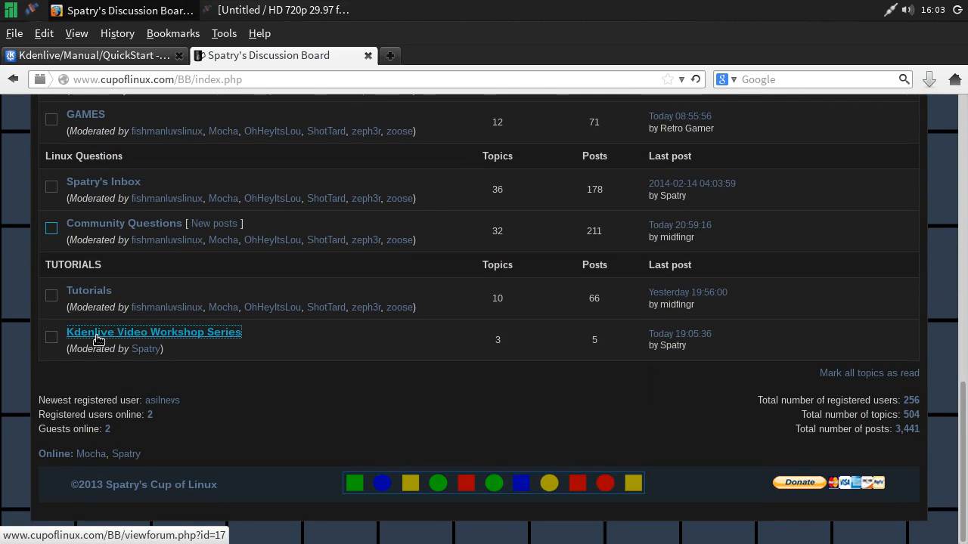
scroll(157, 377, down, 2)
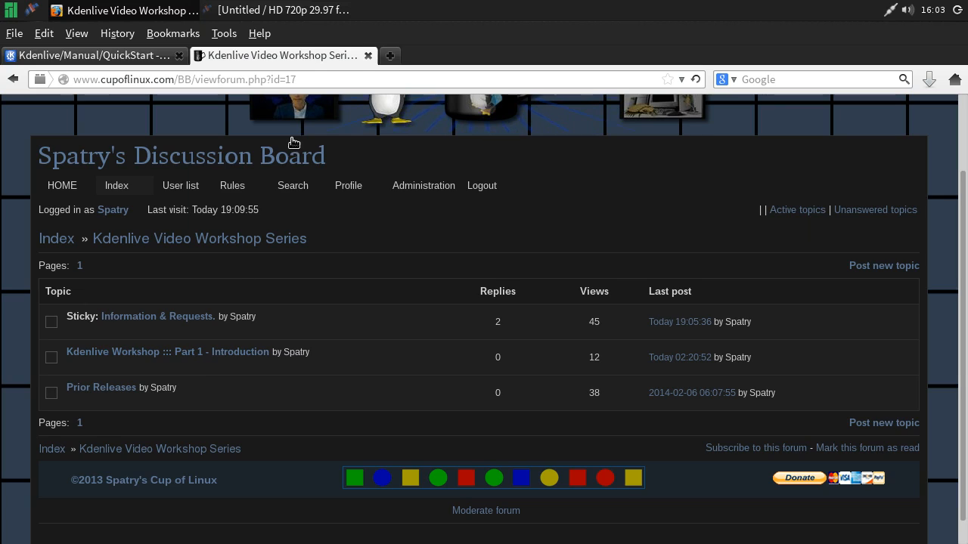
click(367, 55)
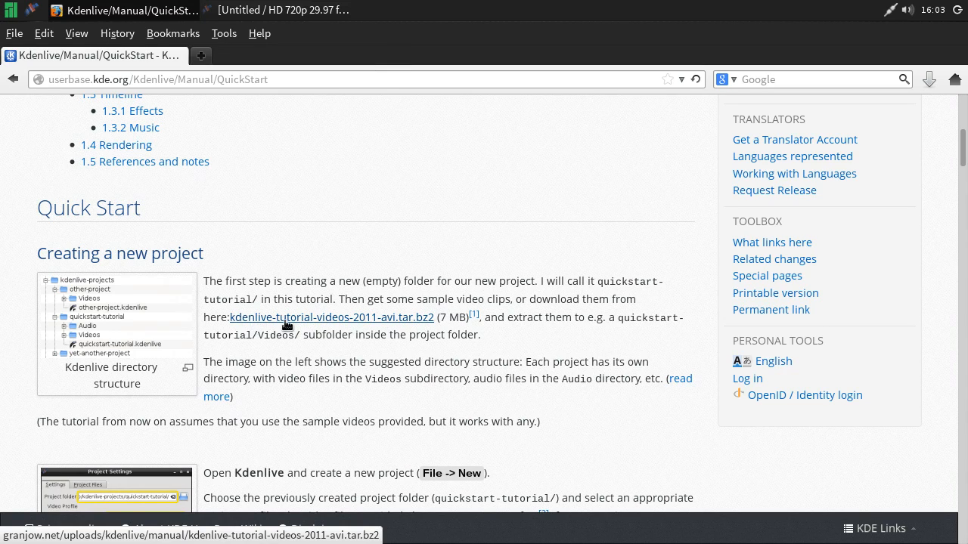
Read through the Kdenlive Quick Start manual from the sample video download to the sections on clips and the timeline.
click(337, 320)
scroll(339, 325, down, 8)
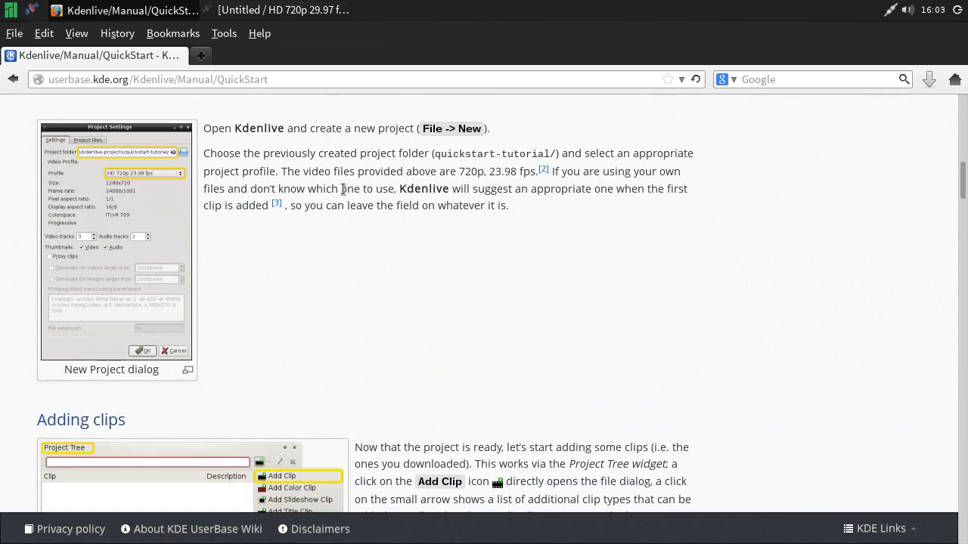
scroll(468, 370, down, 15)
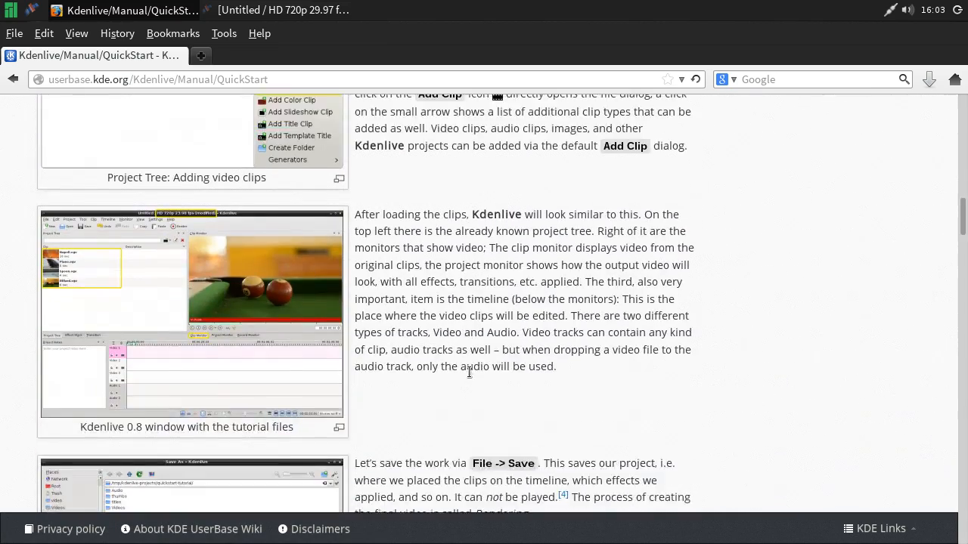
scroll(469, 372, down, 20)
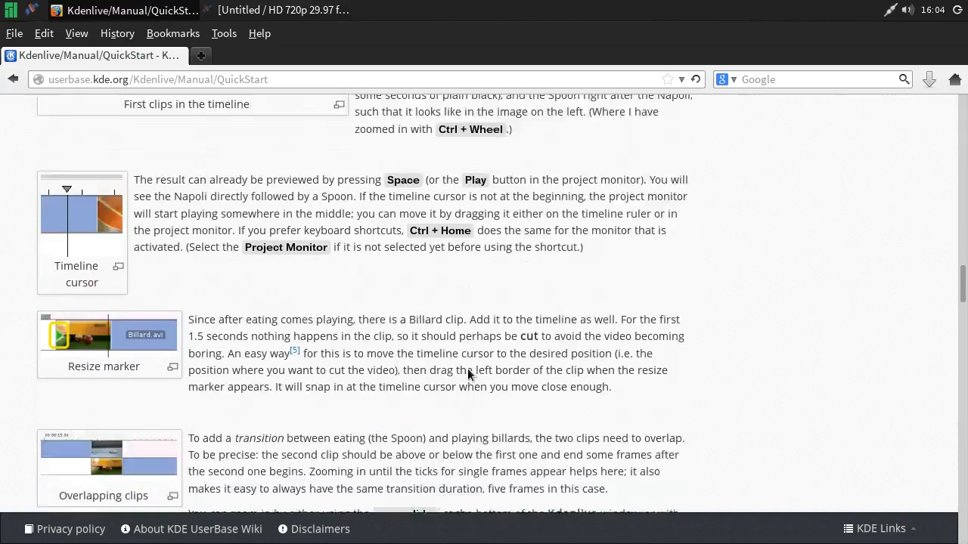
scroll(468, 369, down, 5)
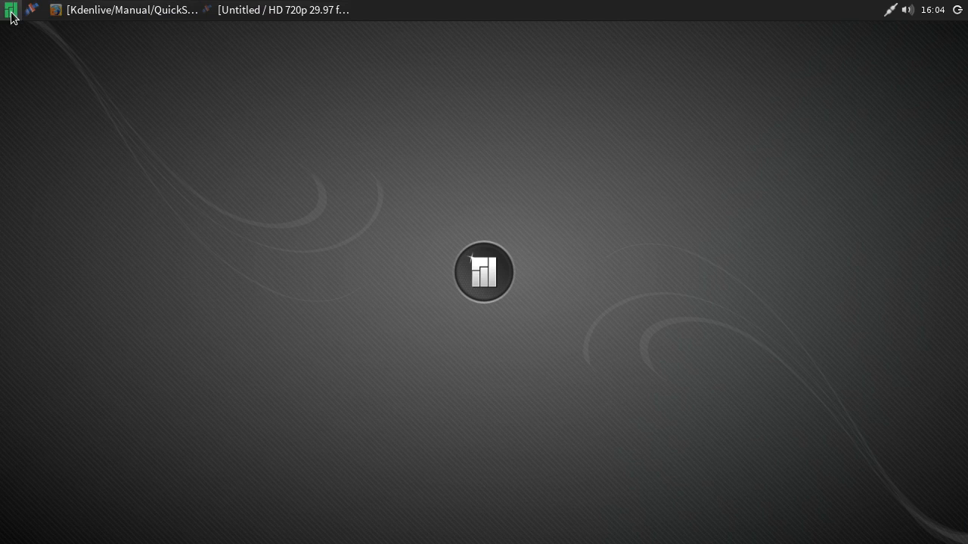
Copy Far_Behind.mp3 and kdenlive-tutorial-videos-2011-avi.tar.bz2 from the Share location in the file manager.
click(12, 17)
click(10, 82)
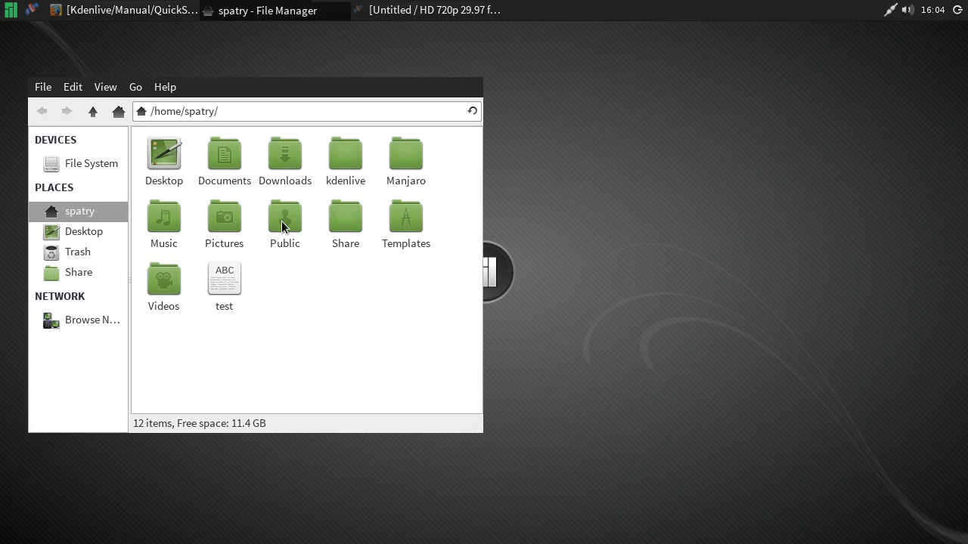
click(81, 274)
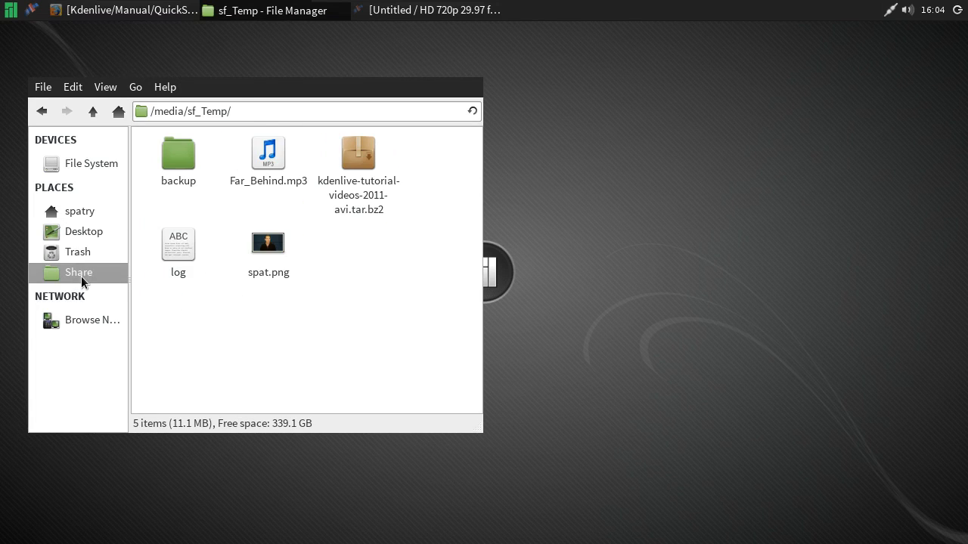
drag(415, 171, 265, 153)
right_click(263, 153)
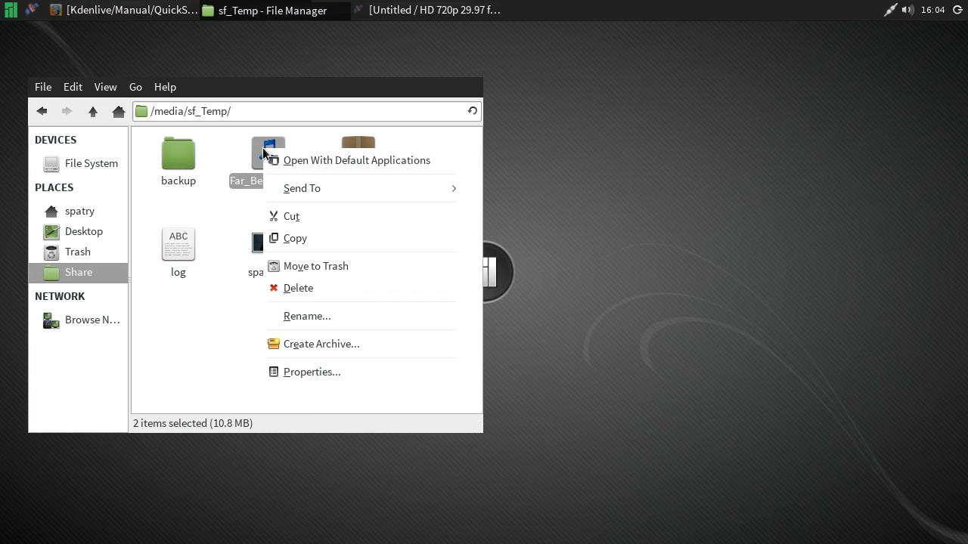
click(291, 239)
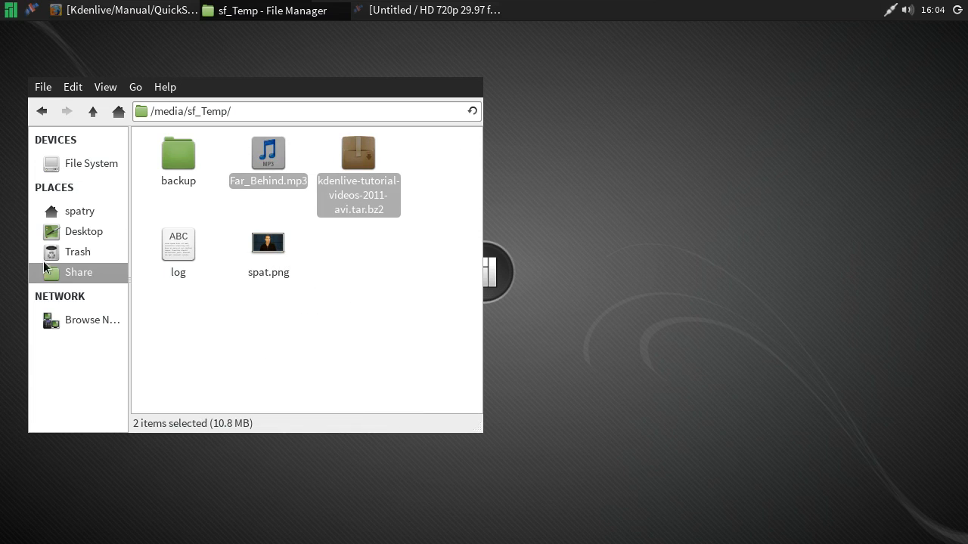
Create a folder named Quickstart inside the home directory's kdenlive folder and paste the two copied files into it.
click(81, 216)
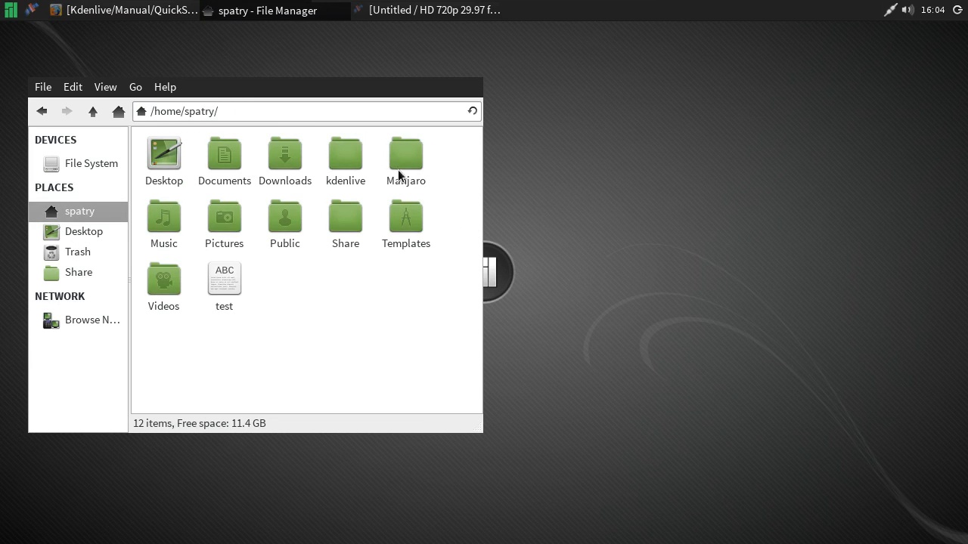
click(347, 157)
double_click(346, 157)
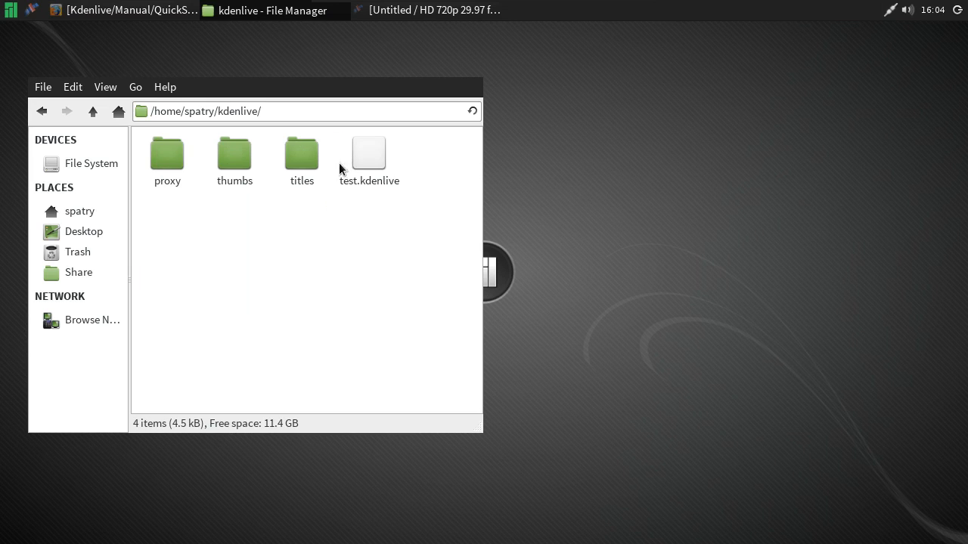
right_click(254, 256)
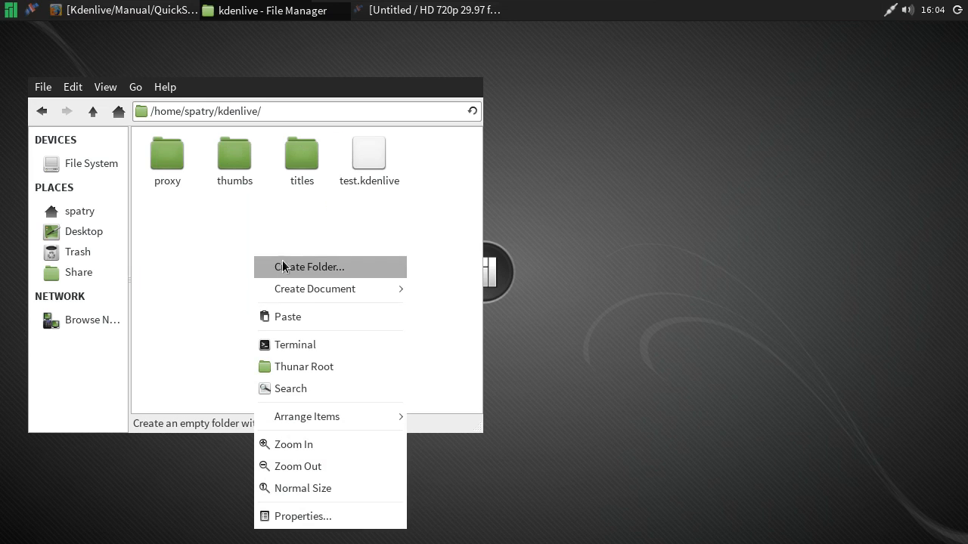
click(287, 268)
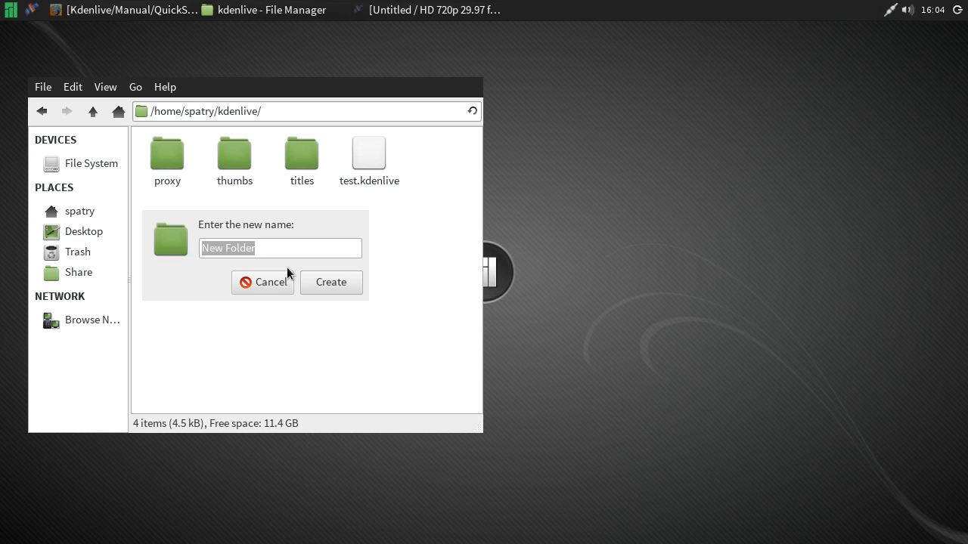
right_click(214, 161)
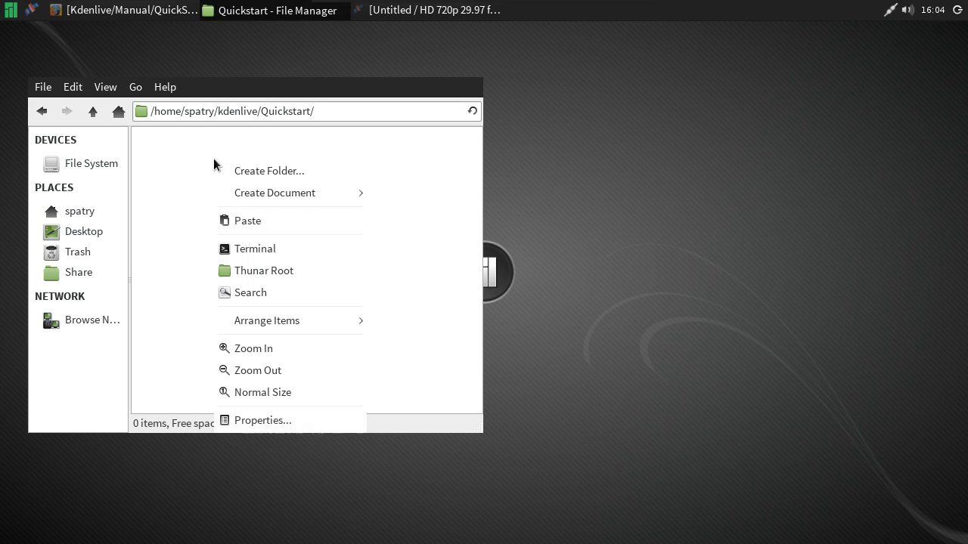
click(251, 217)
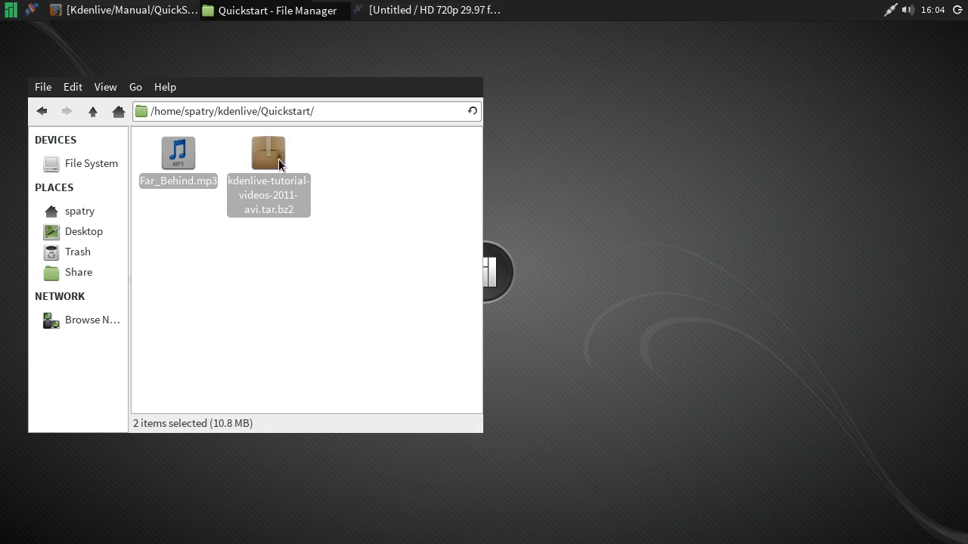
Extract only the kdenlive-tutorial-videos-2011-avi.tar.bz2 archive into the current Quickstart folder.
right_click(279, 161)
click(252, 253)
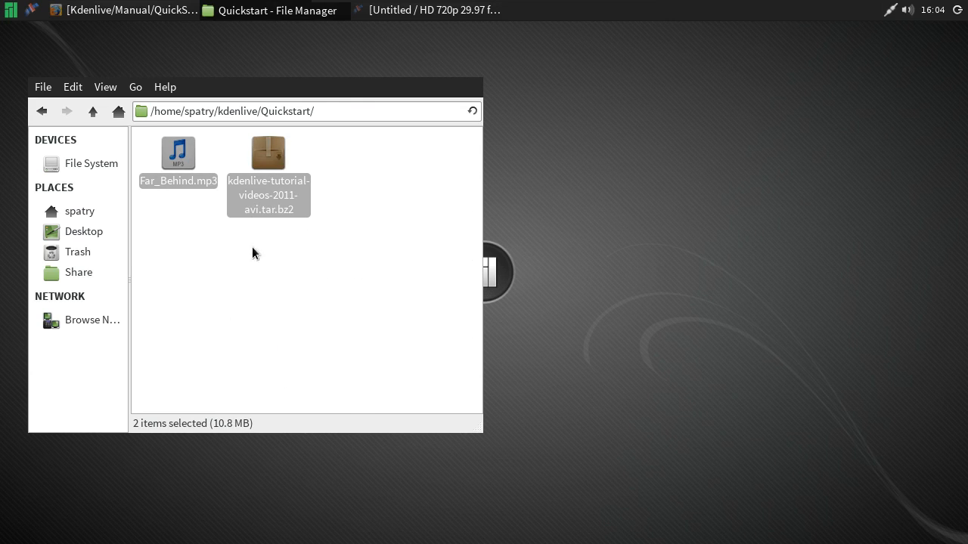
click(202, 280)
click(268, 155)
right_click(270, 158)
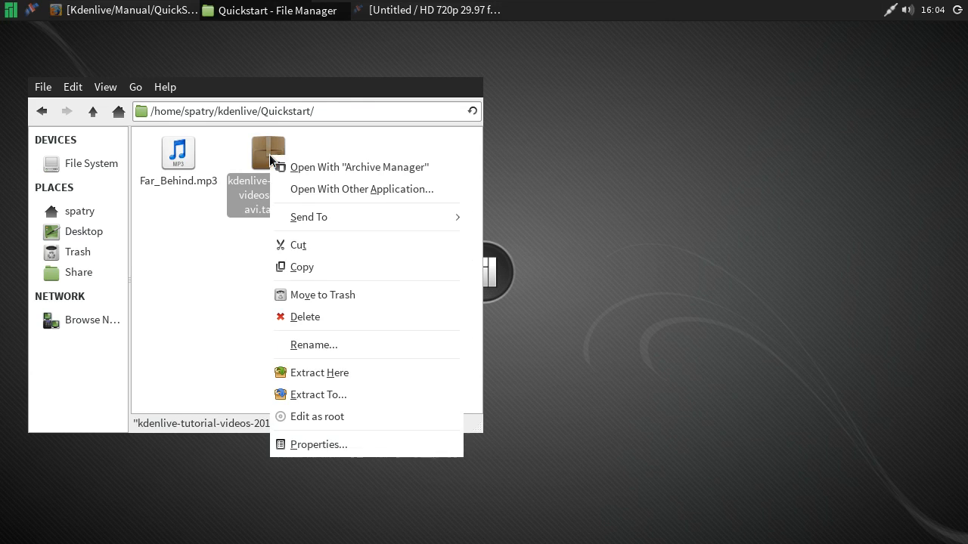
click(307, 373)
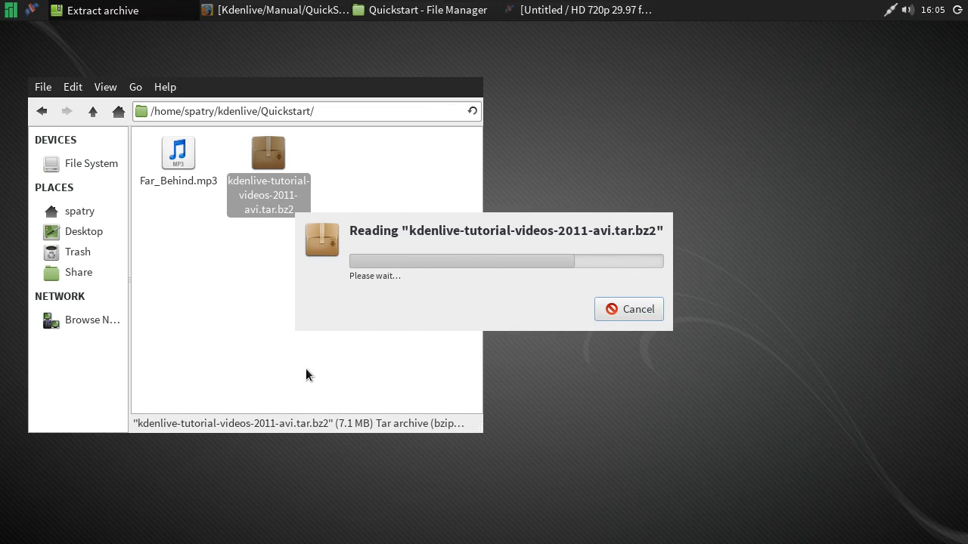
Permanently delete the kdenlive-tutorial-videos-2011-avi.tar.bz2 archive from the Quickstart folder.
right_click(355, 155)
click(394, 317)
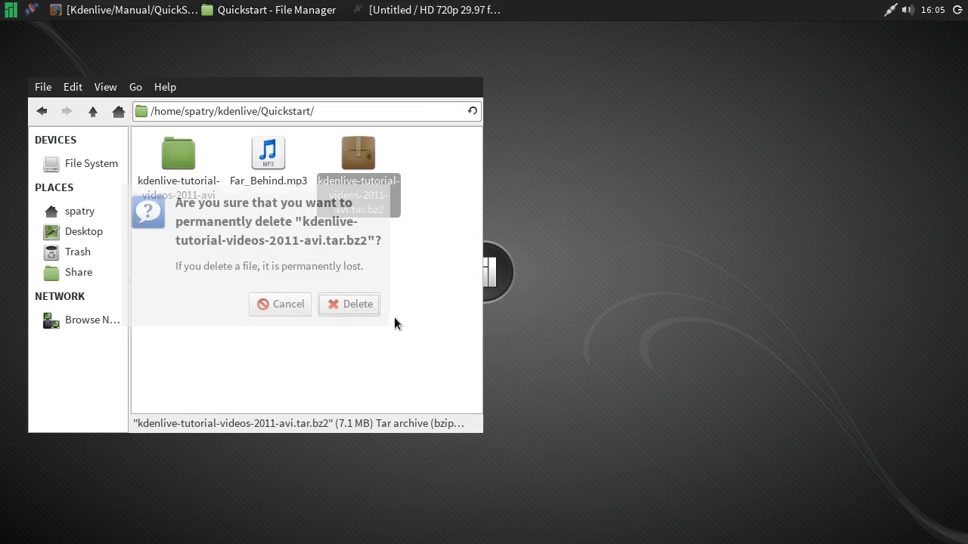
click(347, 306)
Move Billard.avi, Napoli.avi, Piano.avi and Spoon.avi from the extracted folder up into Quickstart and delete the emptied folder.
double_click(179, 157)
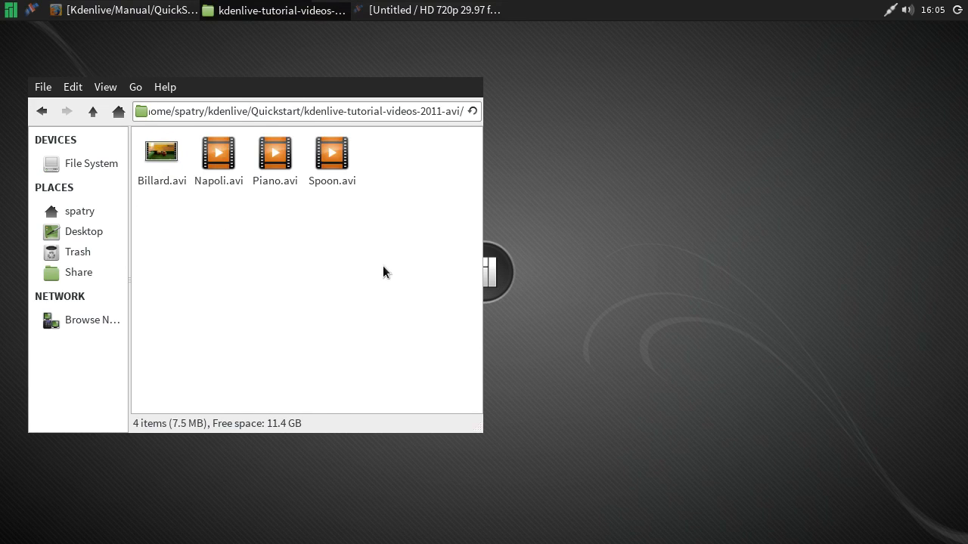
drag(382, 257, 140, 155)
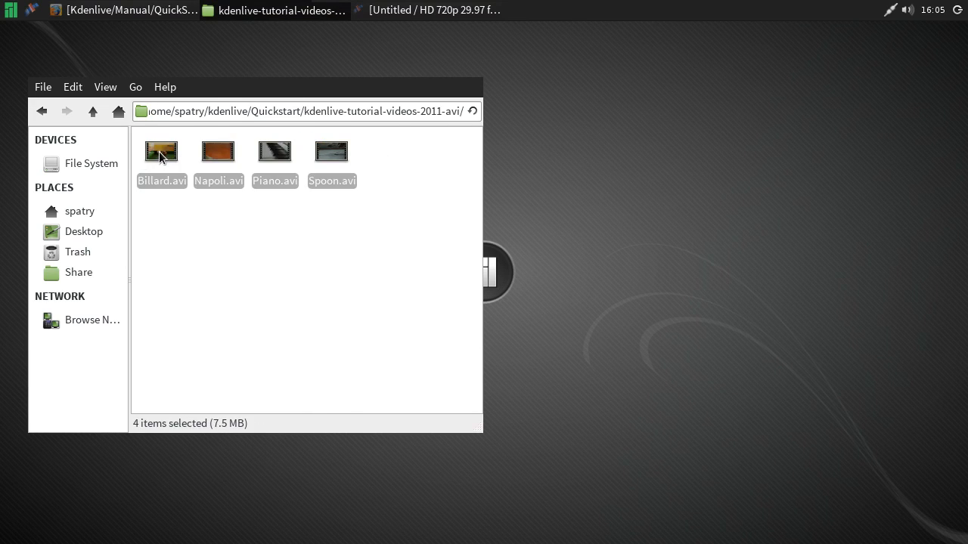
right_click(160, 155)
click(189, 249)
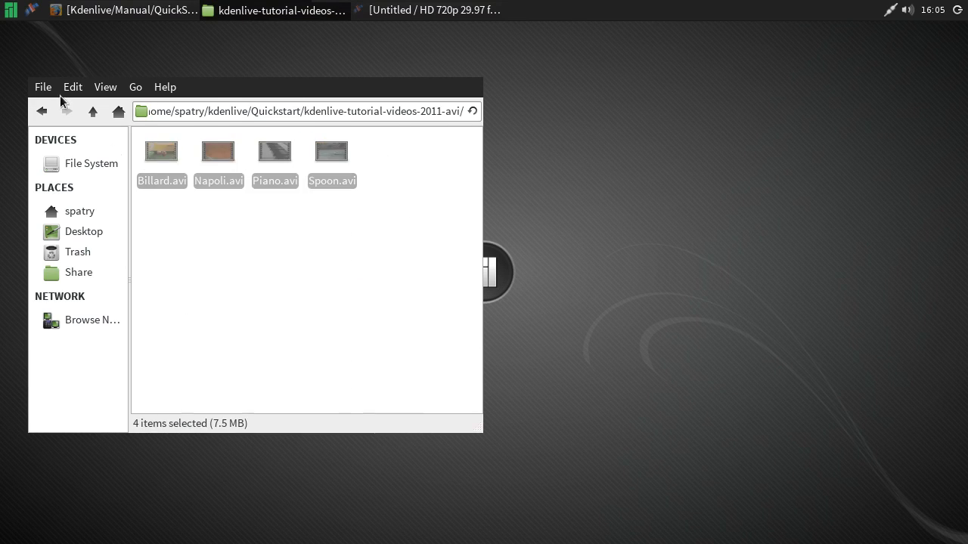
click(99, 113)
right_click(389, 211)
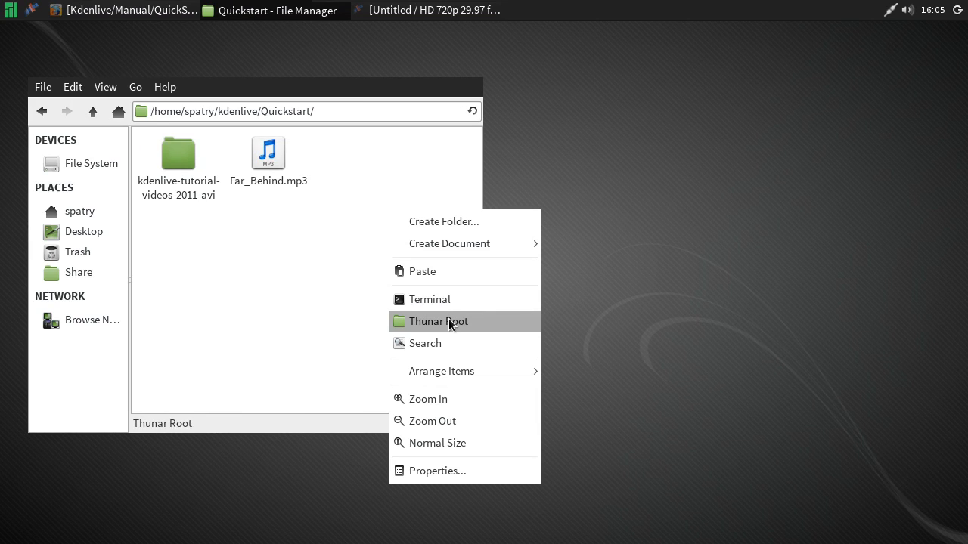
click(432, 274)
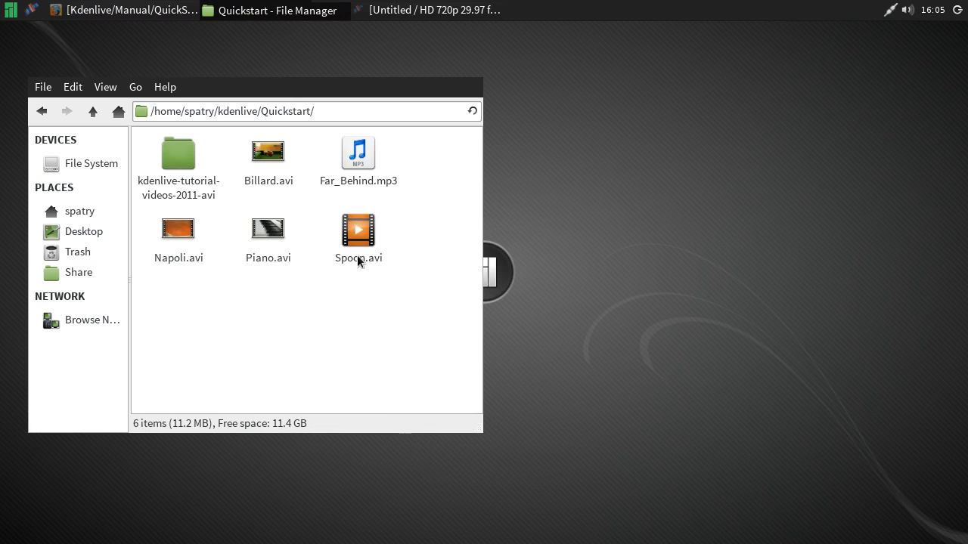
right_click(177, 154)
click(226, 337)
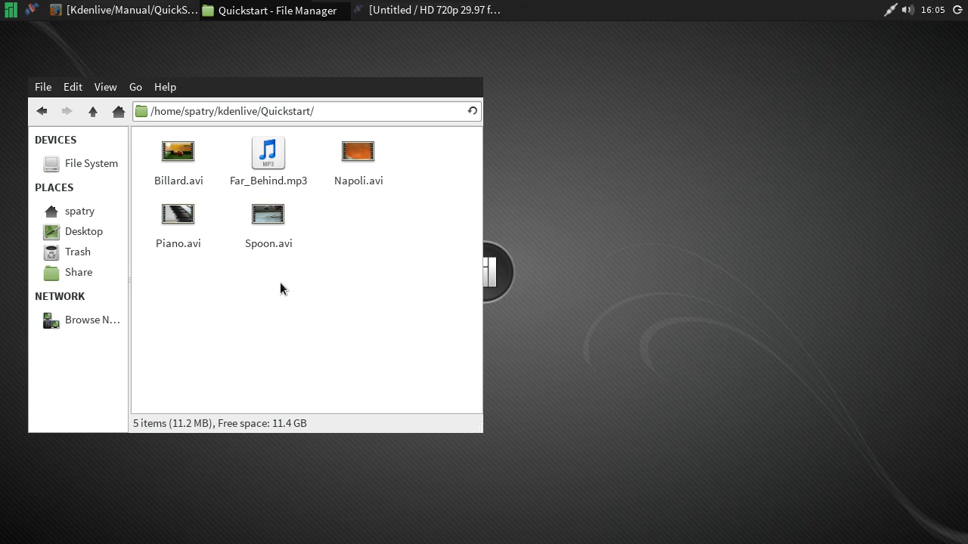
Switch to Kdenlive and unlock the toolbar positions.
click(383, 17)
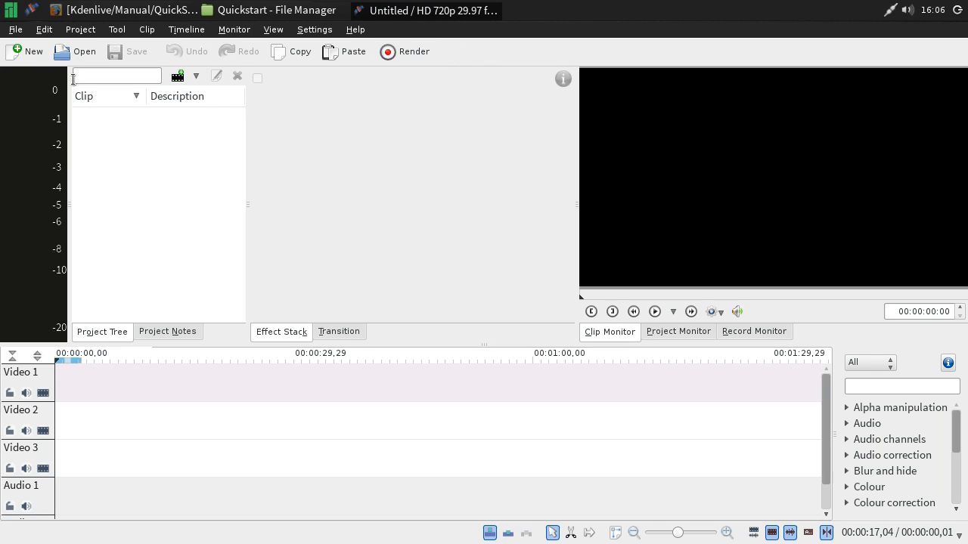
right_click(510, 57)
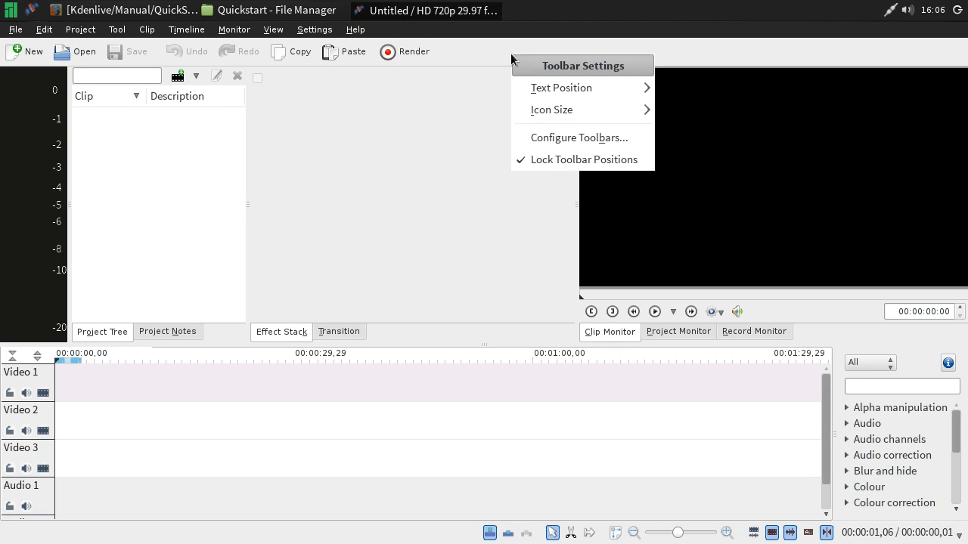
click(532, 163)
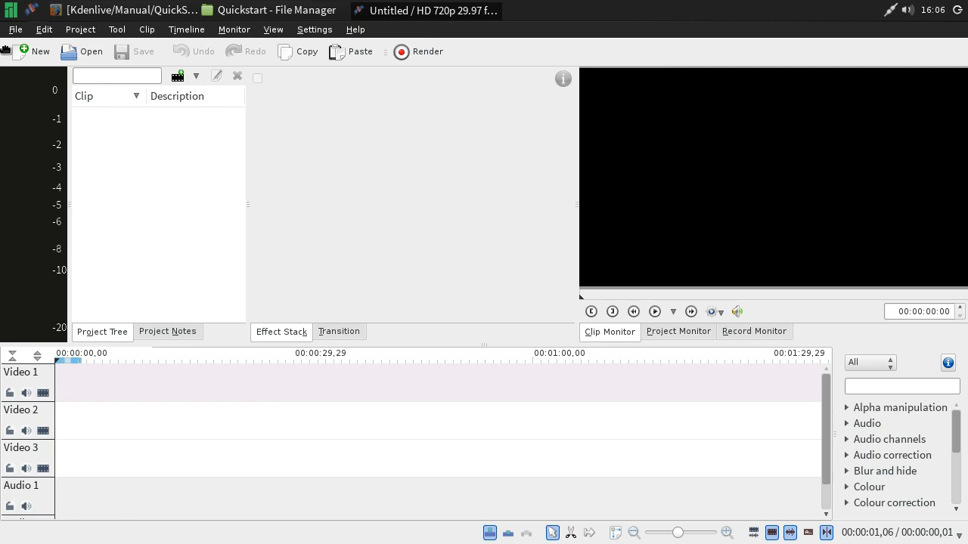
Dock the main and Render toolbars vertically along the window's left edge and set both to show Icons Only.
drag(6, 51, 9, 82)
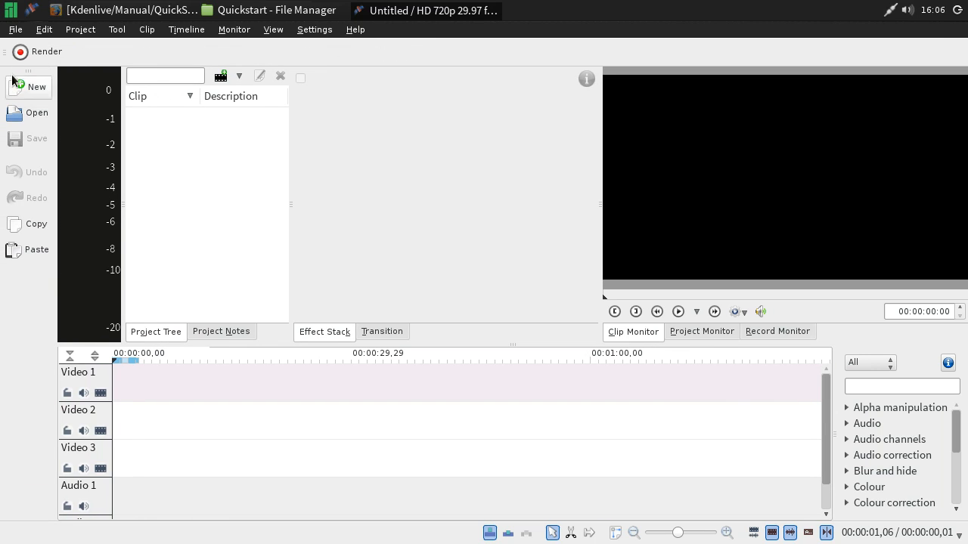
drag(6, 50, 2, 252)
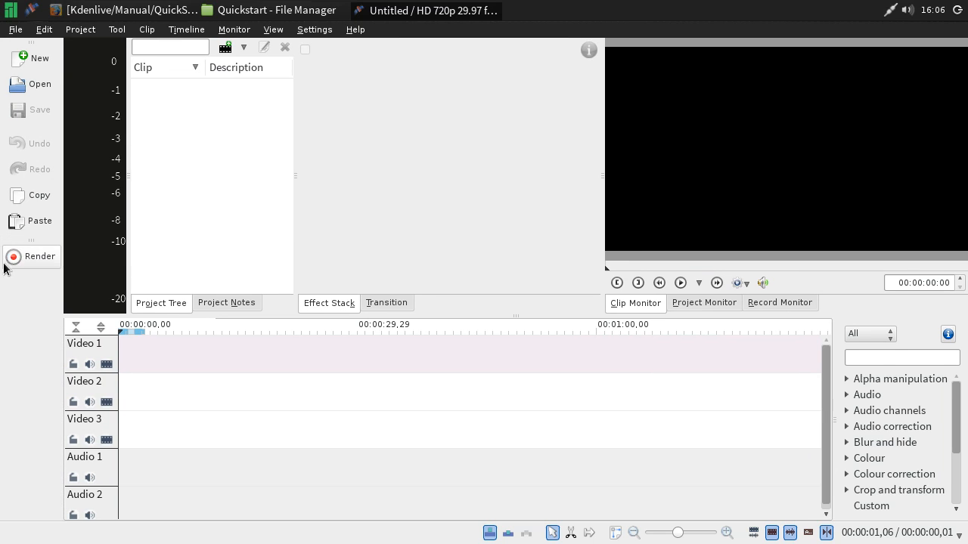
right_click(15, 310)
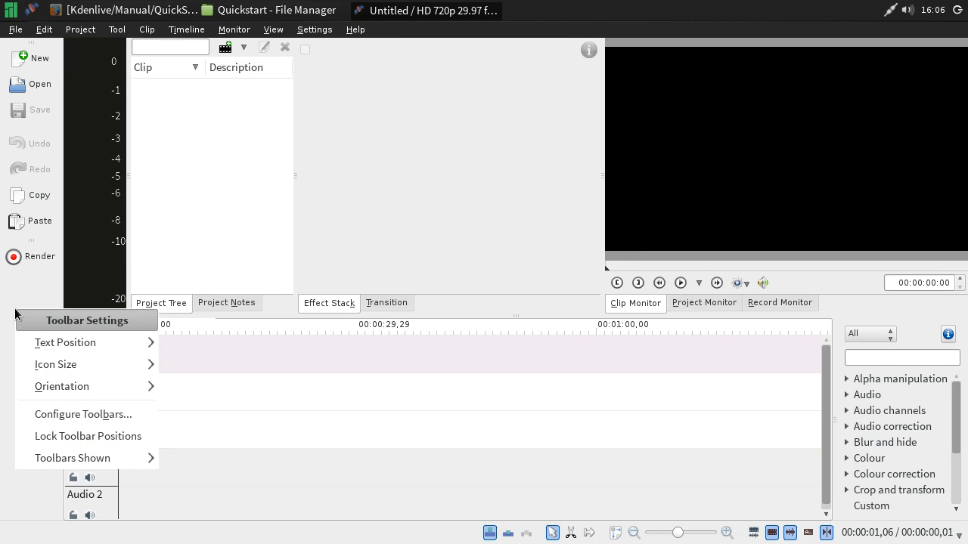
mouse_move(40, 340)
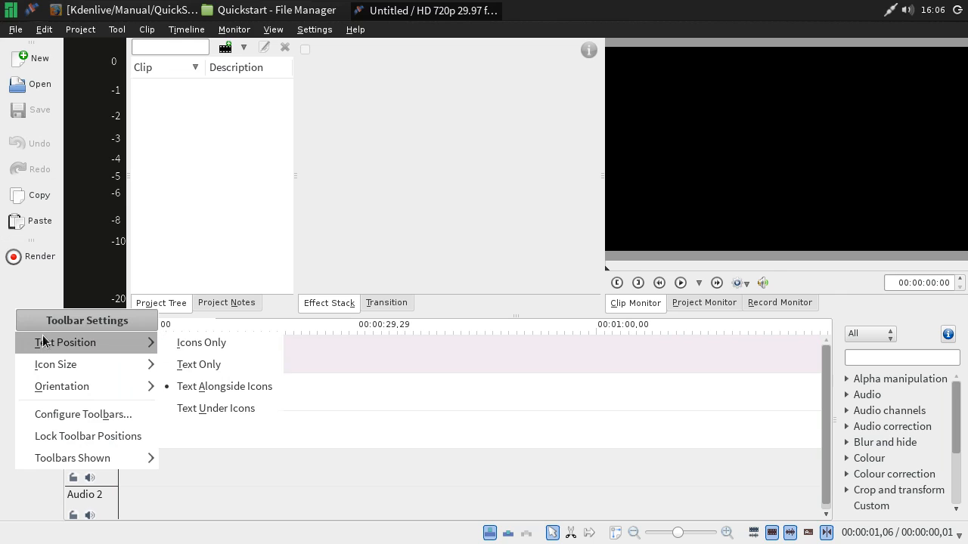
click(195, 342)
right_click(43, 224)
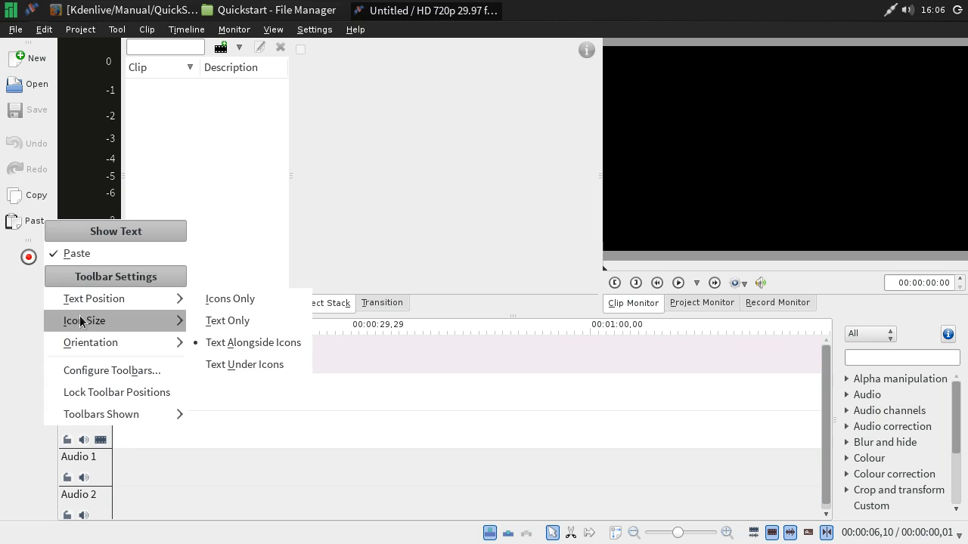
mouse_move(136, 294)
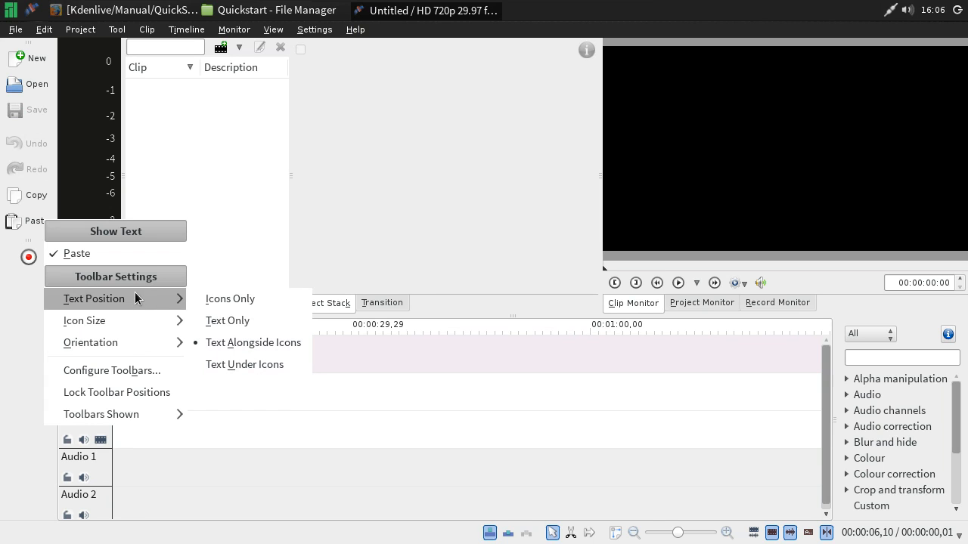
click(210, 302)
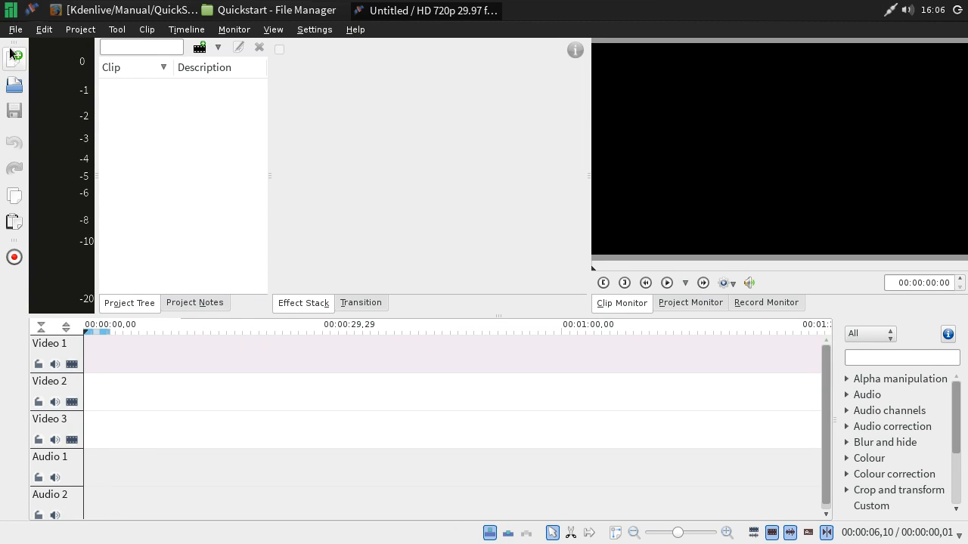
Set the icon size of both the Render toolbar and the main toolbar to Small (16x16).
right_click(11, 322)
mouse_move(45, 382)
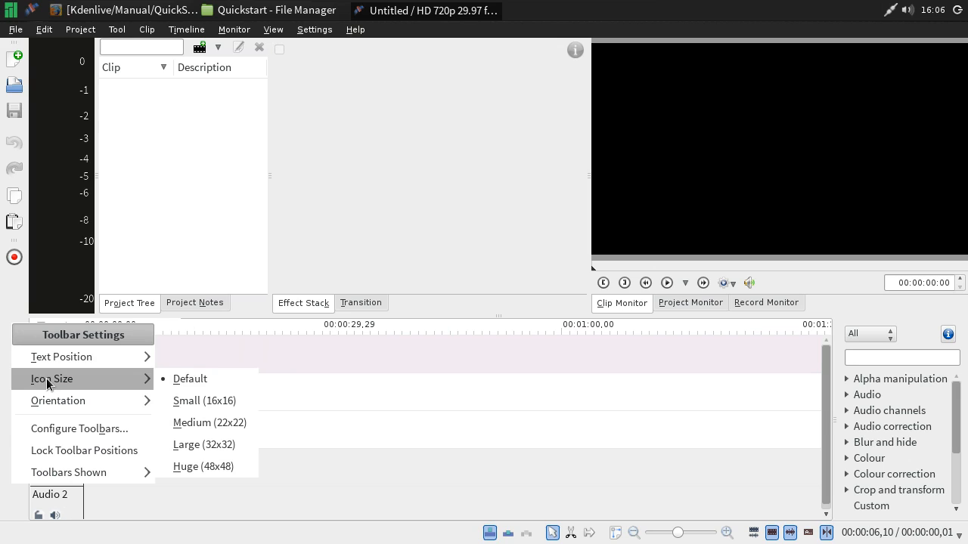
click(179, 401)
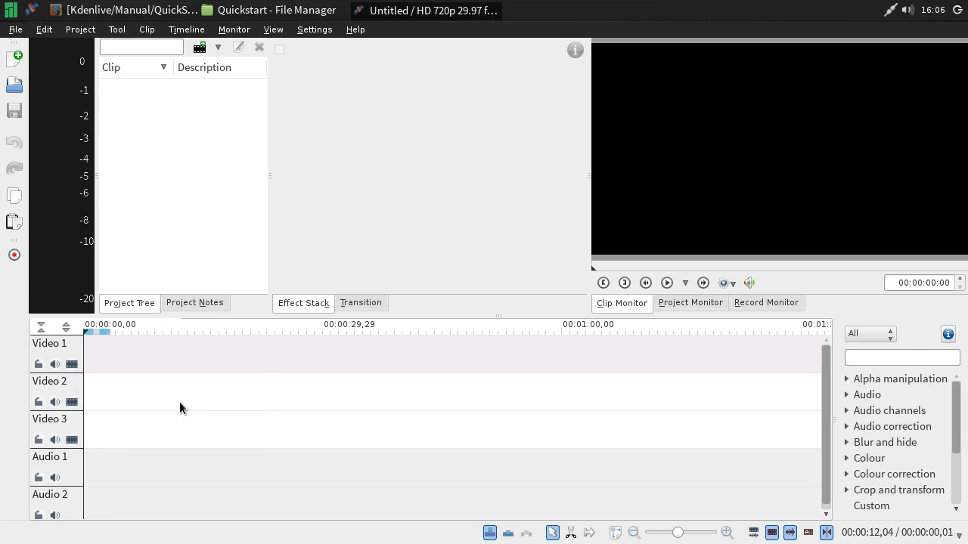
right_click(21, 190)
mouse_move(49, 250)
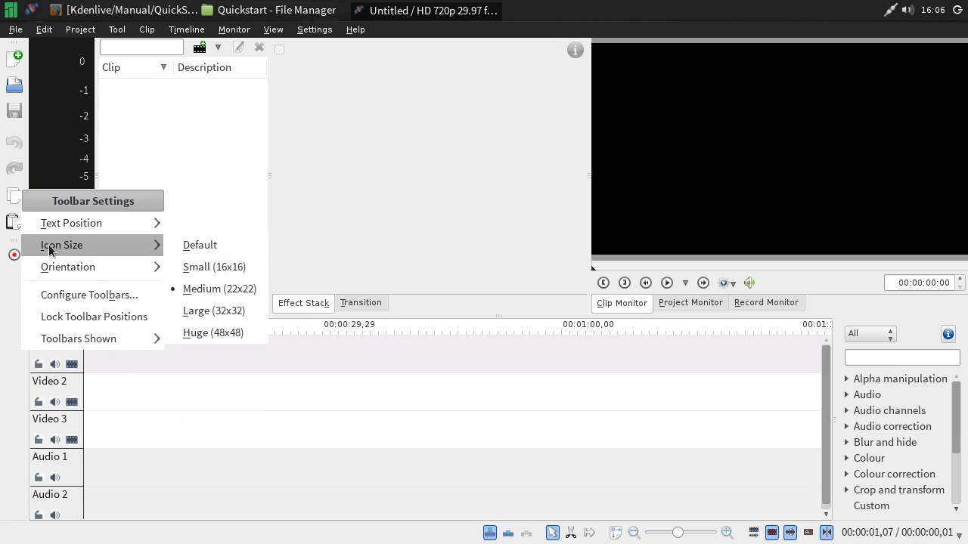
click(196, 267)
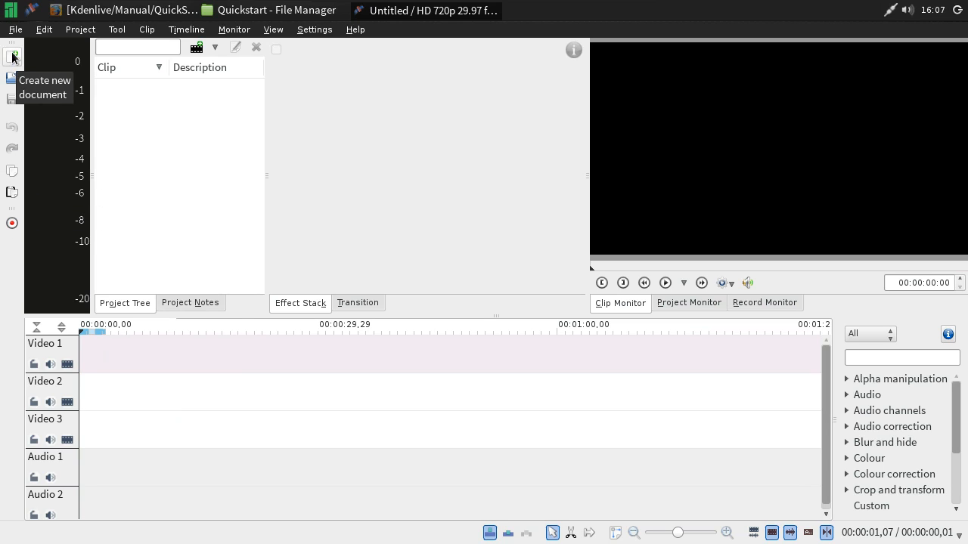
Lock the toolbar positions.
right_click(9, 309)
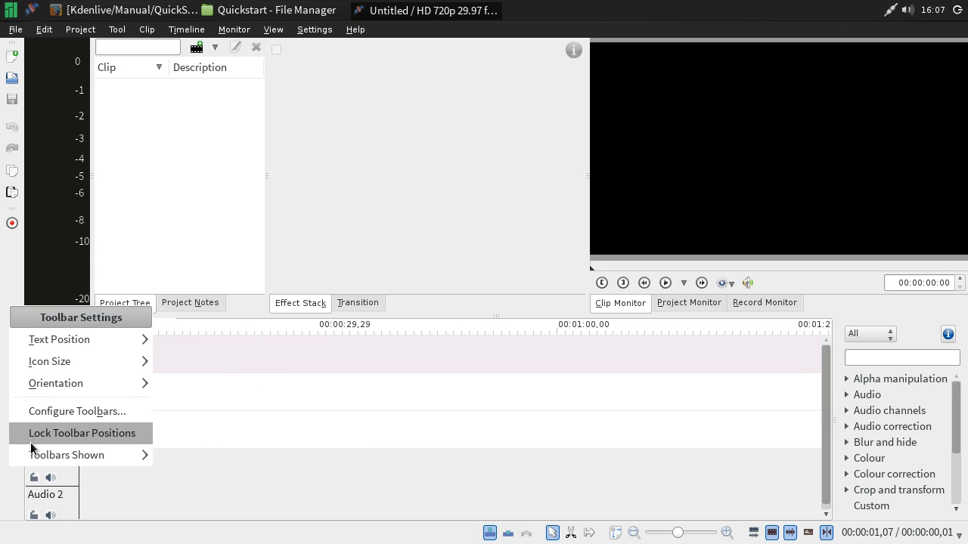
mouse_move(29, 461)
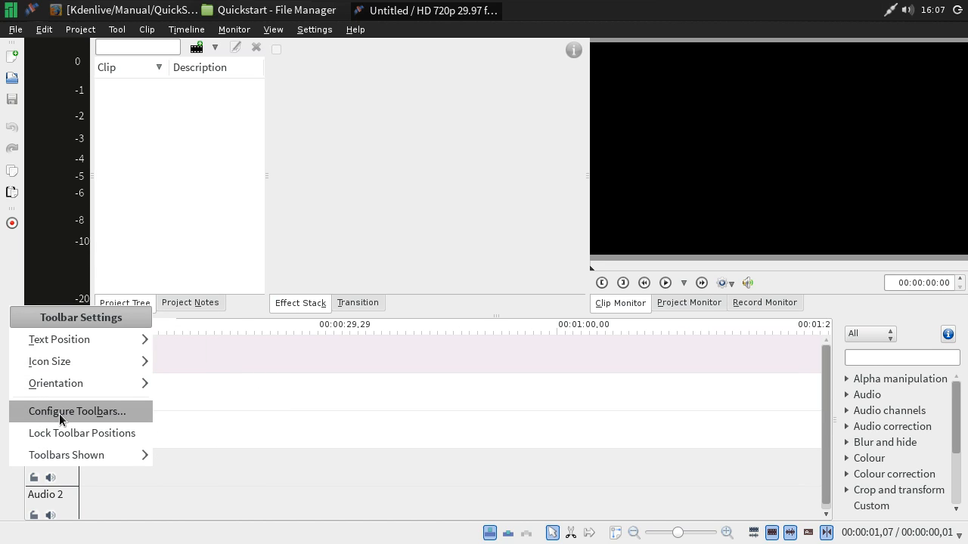
click(55, 435)
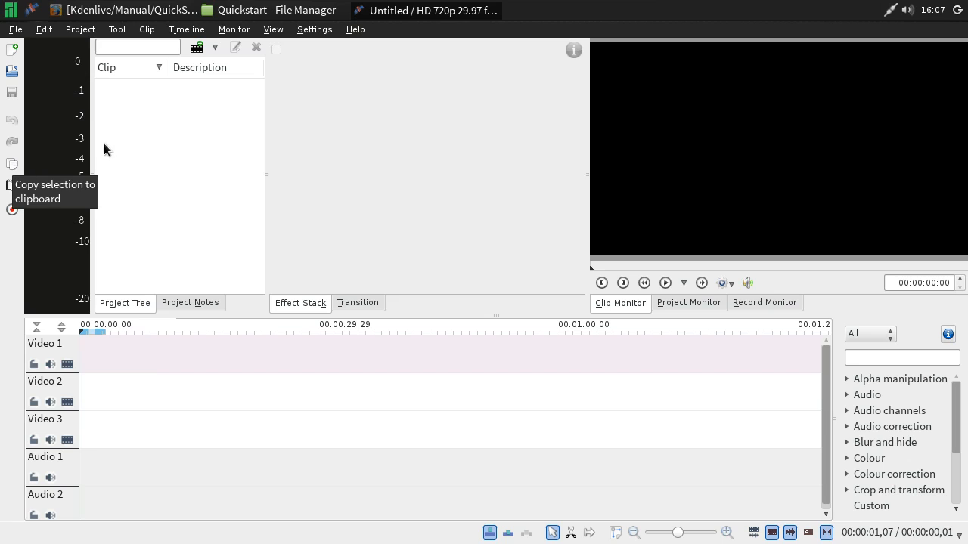
Start a new project and set its project folder to the Quickstart folder inside kdenlive.
click(14, 29)
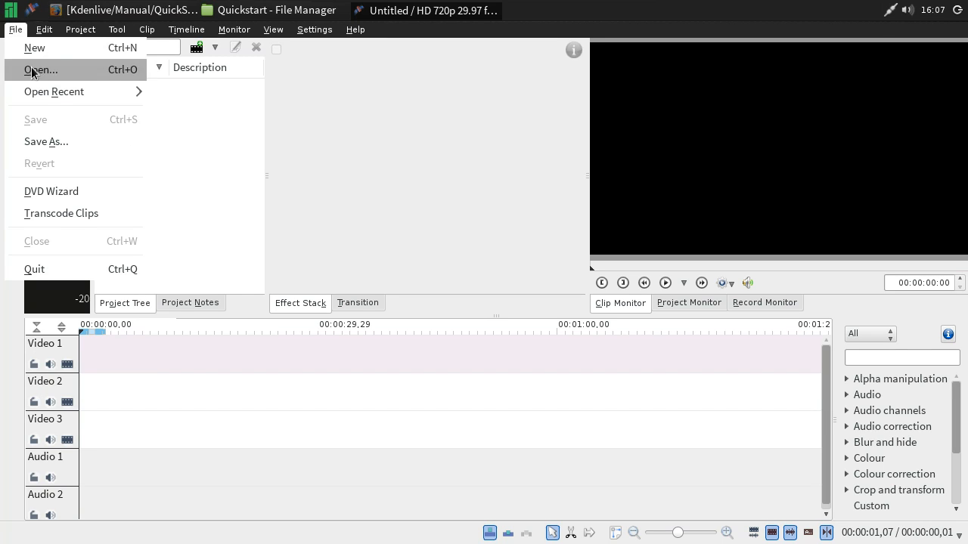
click(49, 47)
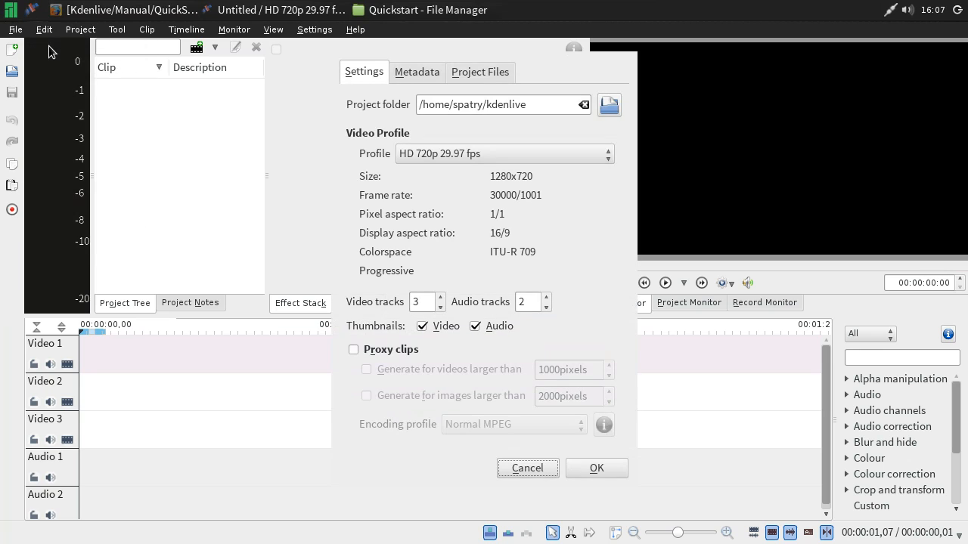
click(610, 105)
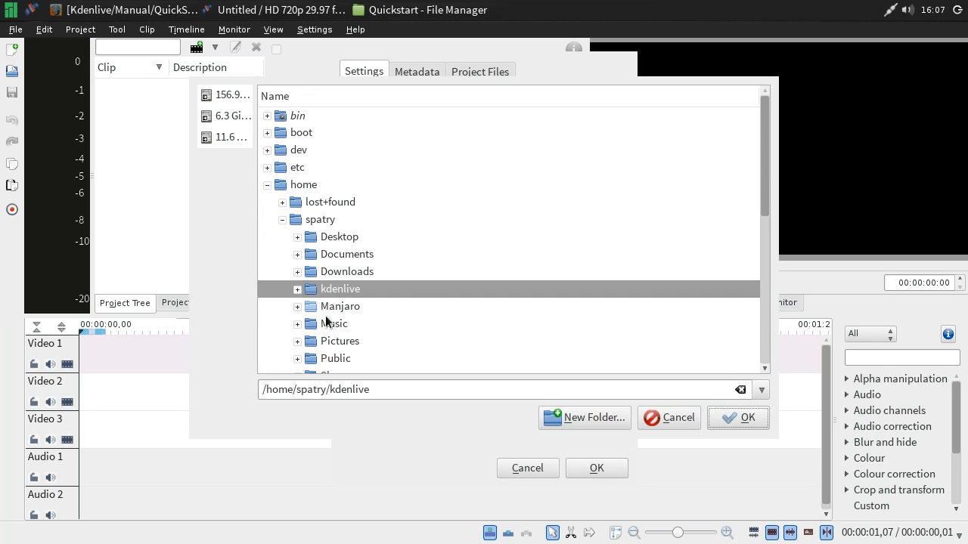
click(297, 290)
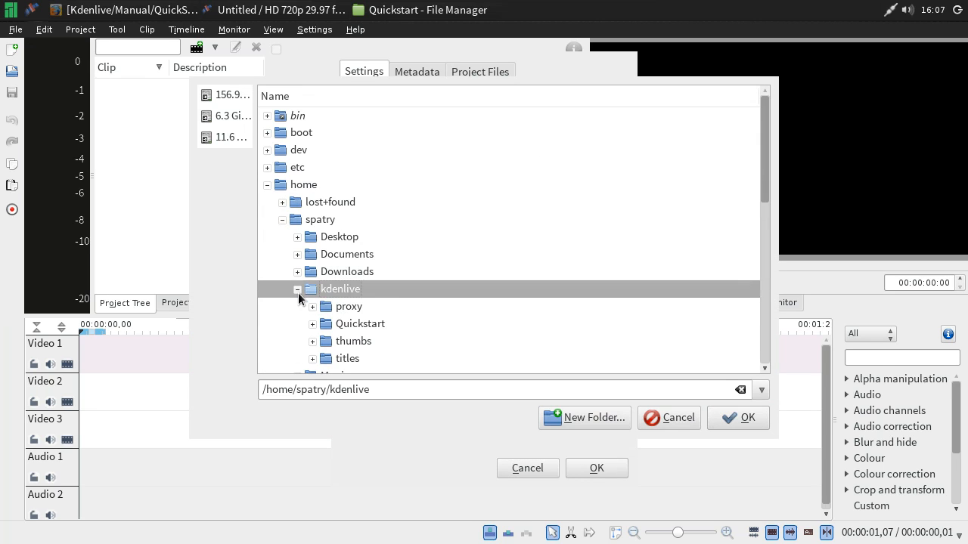
click(368, 325)
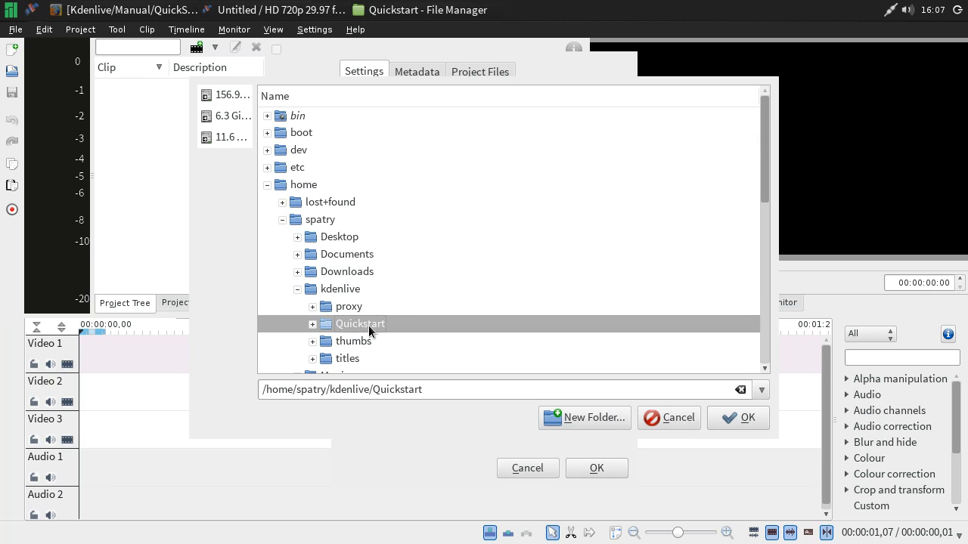
click(737, 418)
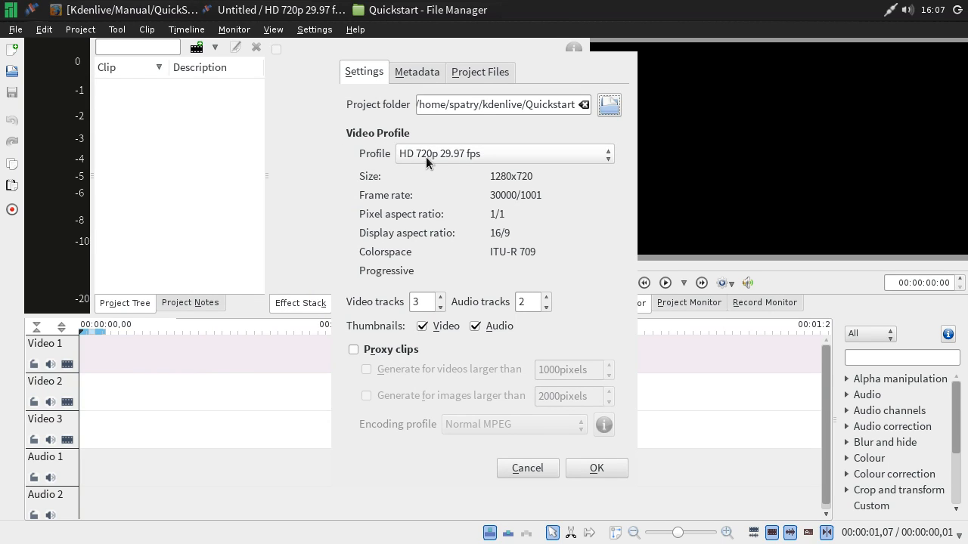
Create the project with the HD 720p 29.97 fps profile and proxy clips off, checking its Metadata and Project Files settings first.
click(467, 154)
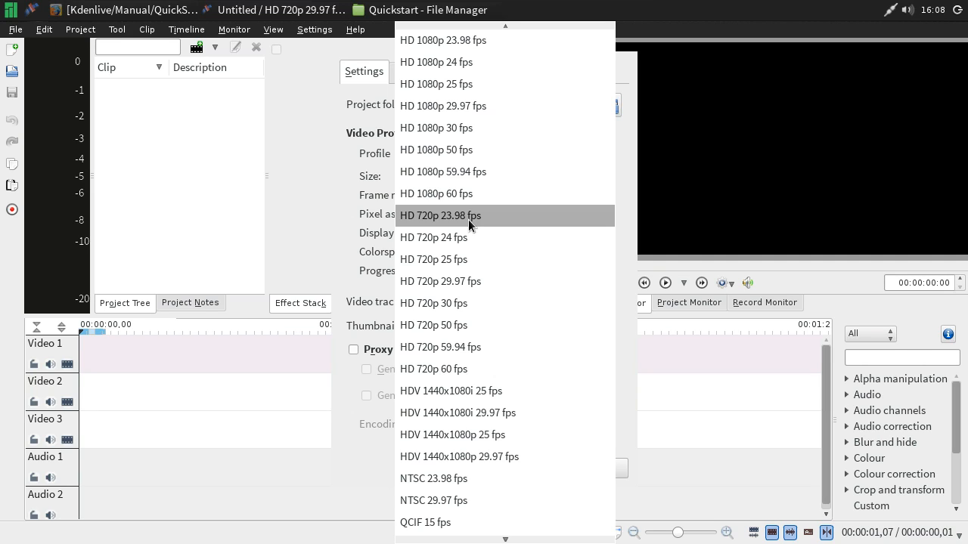
click(461, 282)
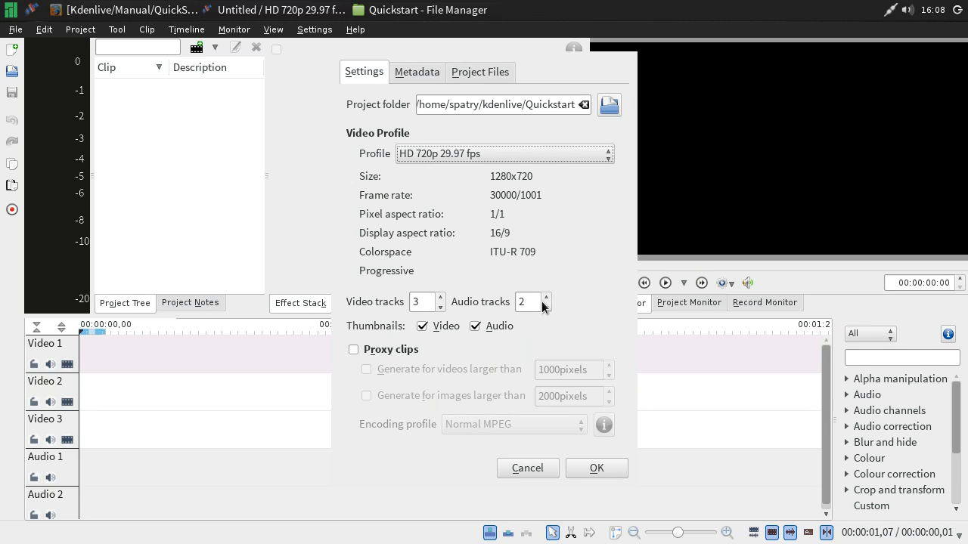
click(356, 350)
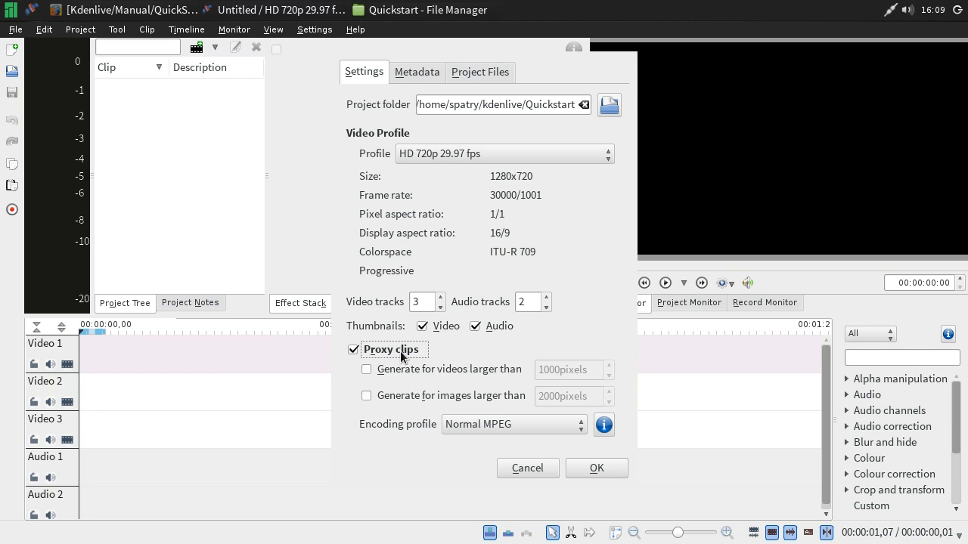
click(353, 350)
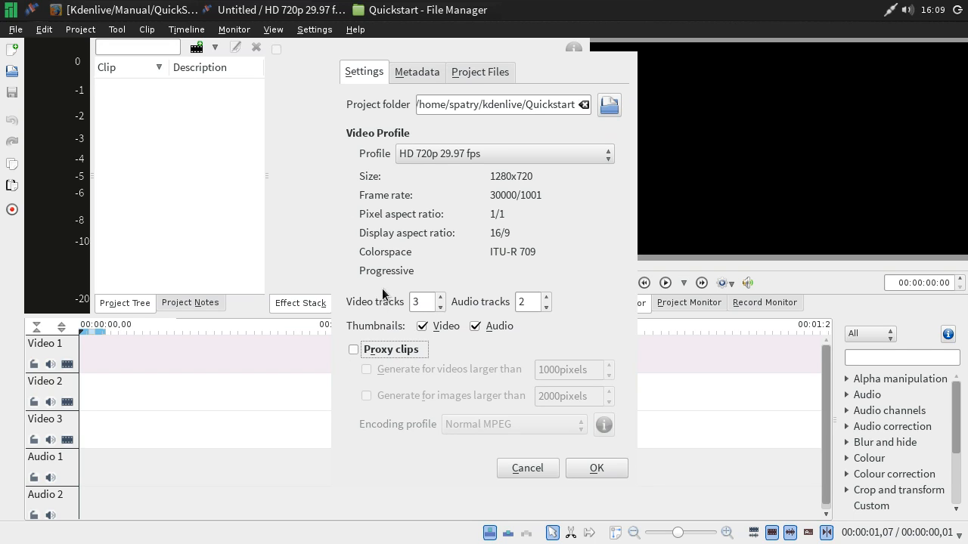
click(417, 71)
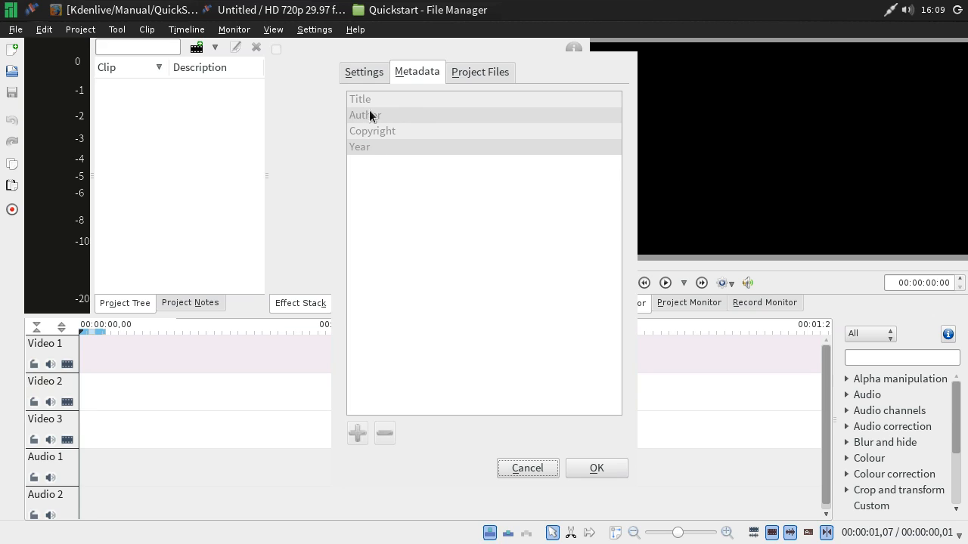
click(494, 70)
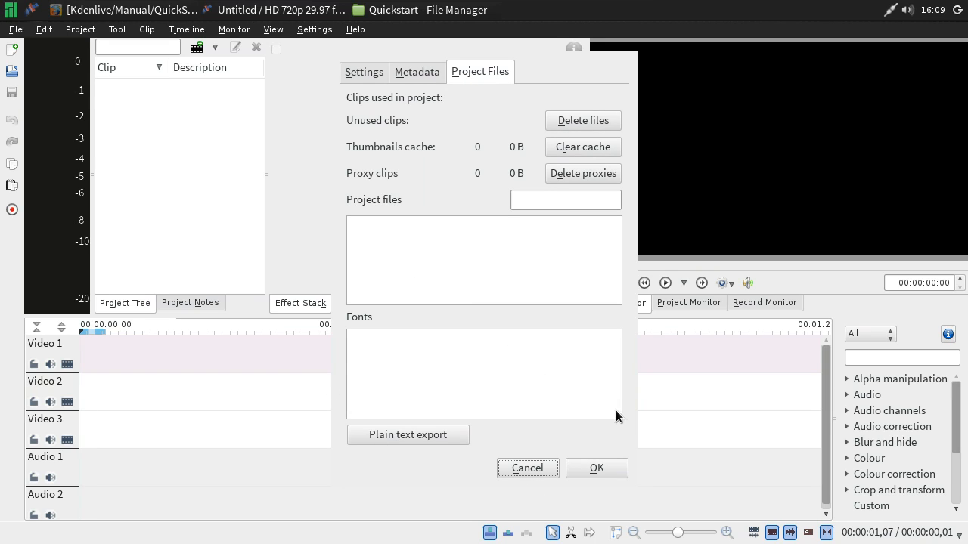
click(596, 468)
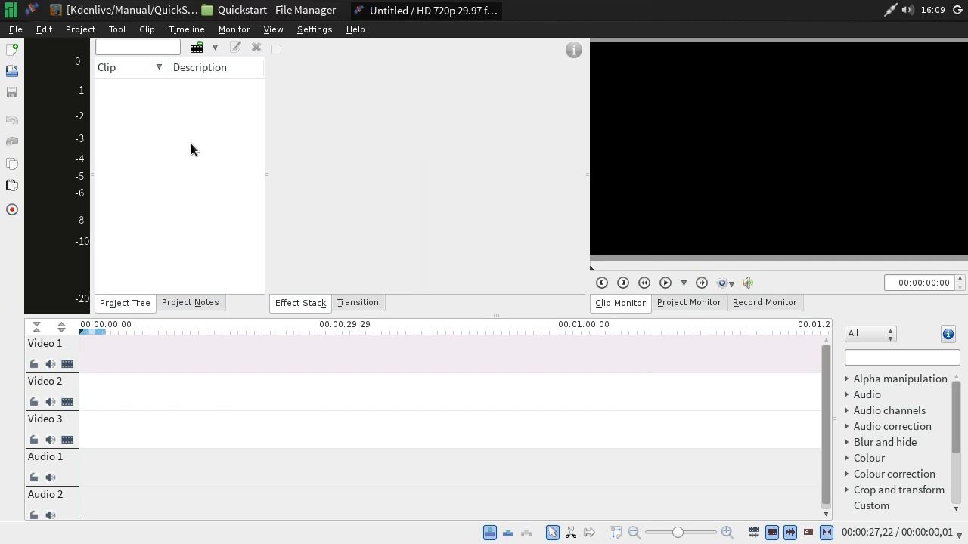
Add Billard.avi, Far_Behind.mp3, Napoli.avi, Piano.avi and Spoon.avi from the Quickstart folder to the project tree and widen its Clip column.
right_click(164, 137)
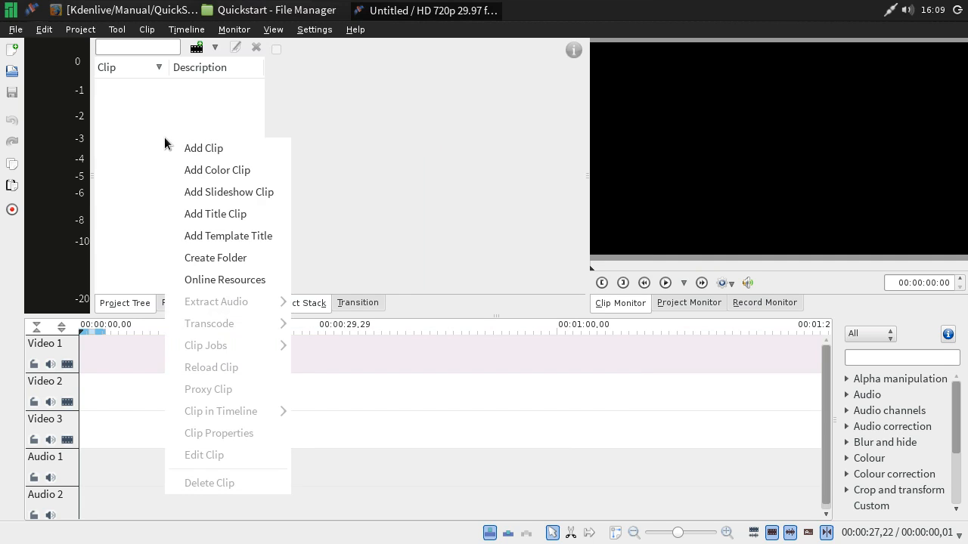
right_click(143, 93)
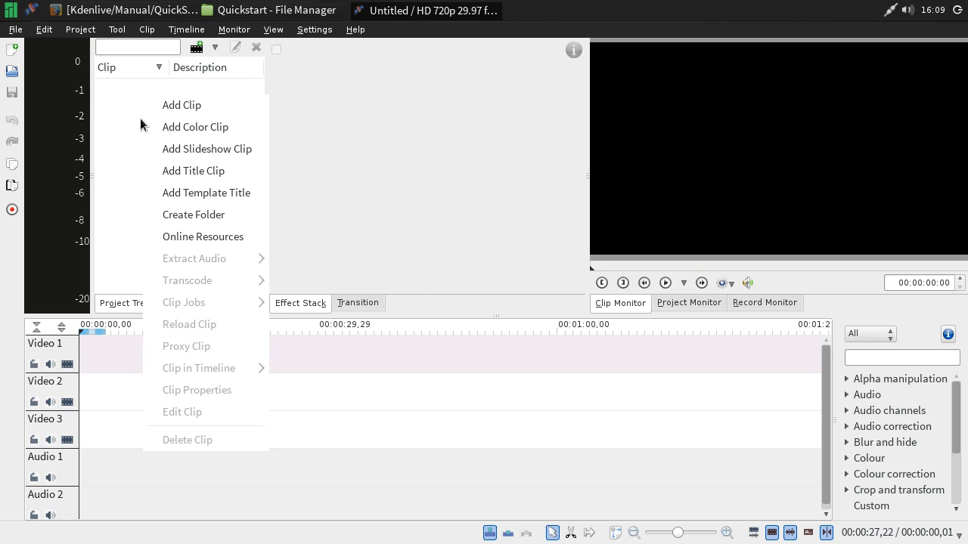
click(189, 107)
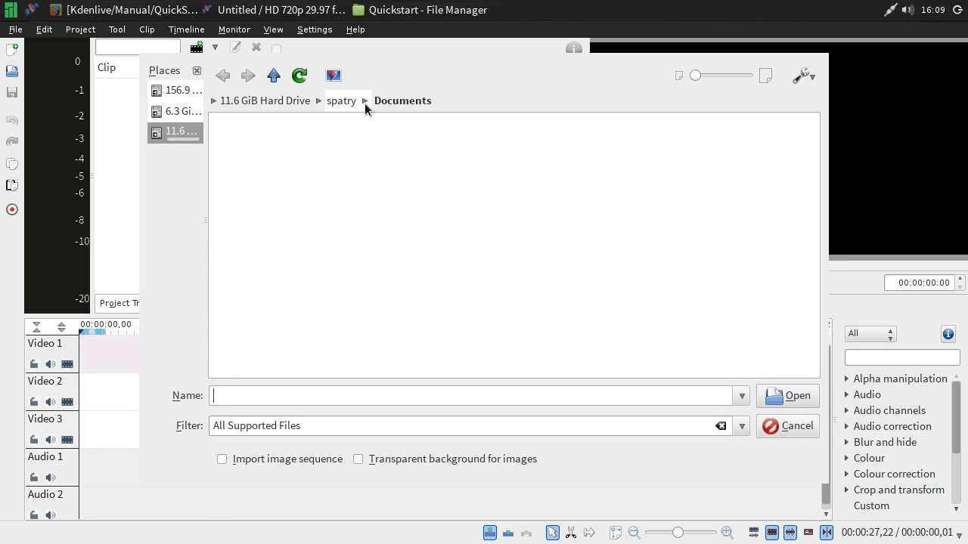
click(340, 100)
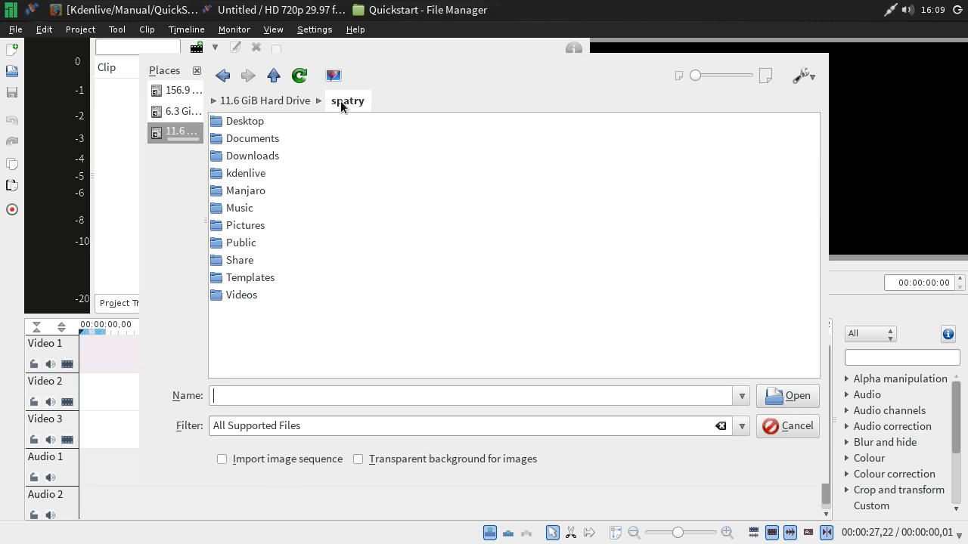
double_click(240, 174)
click(246, 135)
double_click(246, 138)
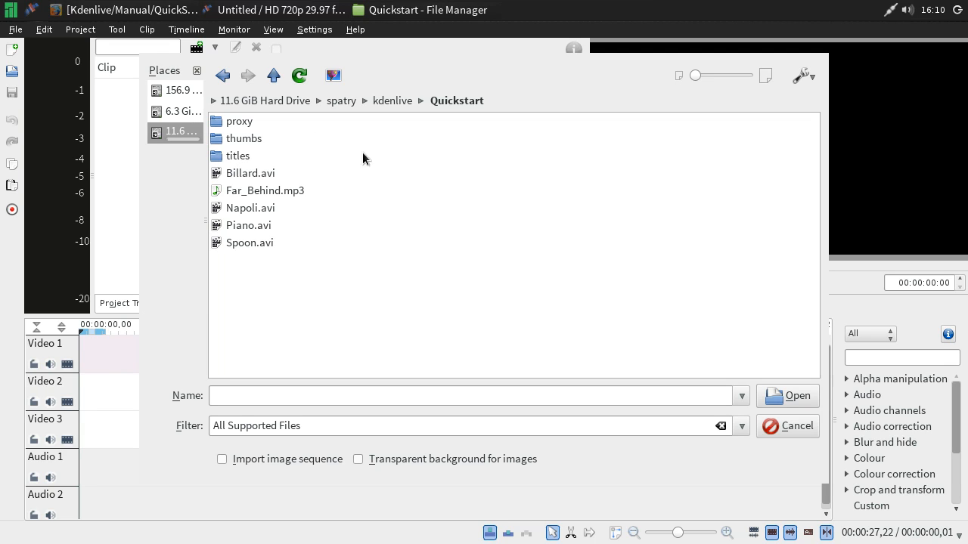
drag(344, 276, 235, 175)
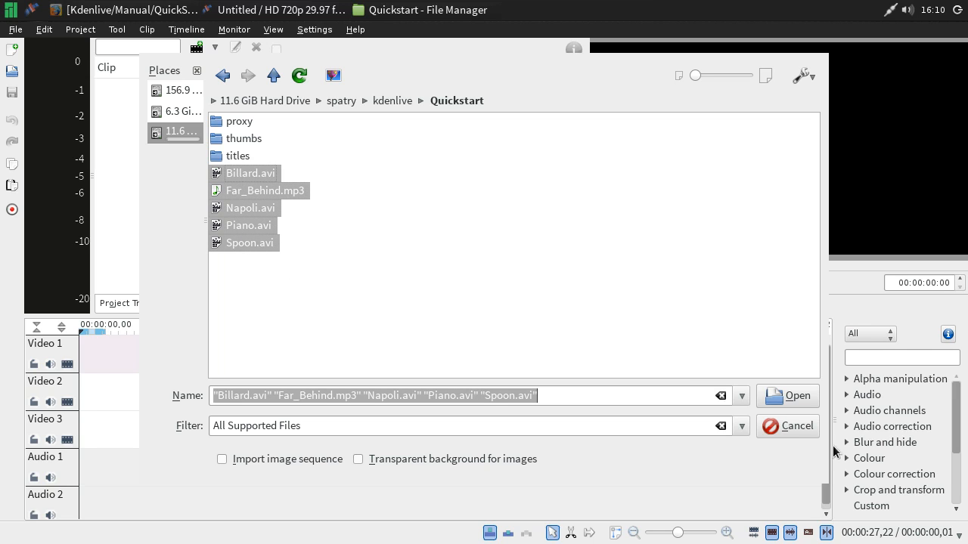
click(799, 395)
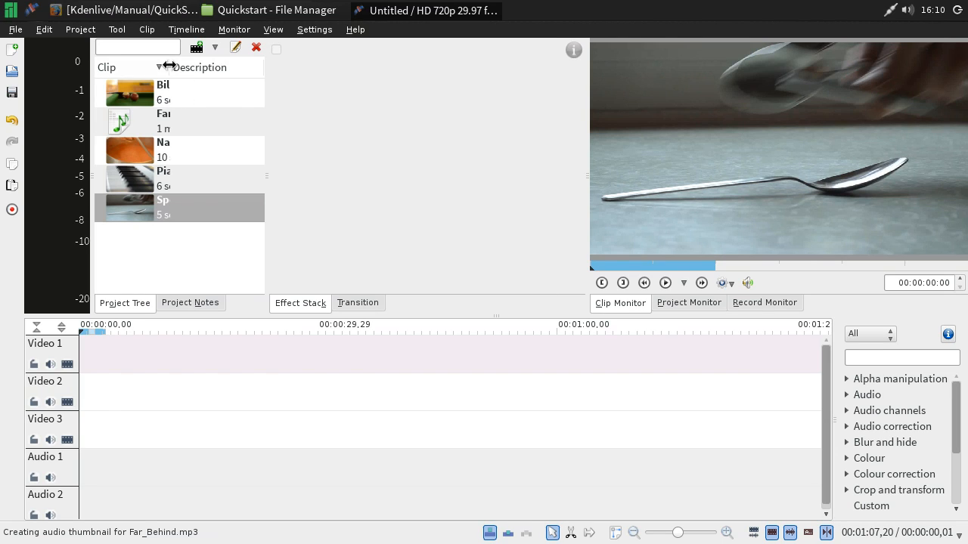
drag(169, 67, 260, 66)
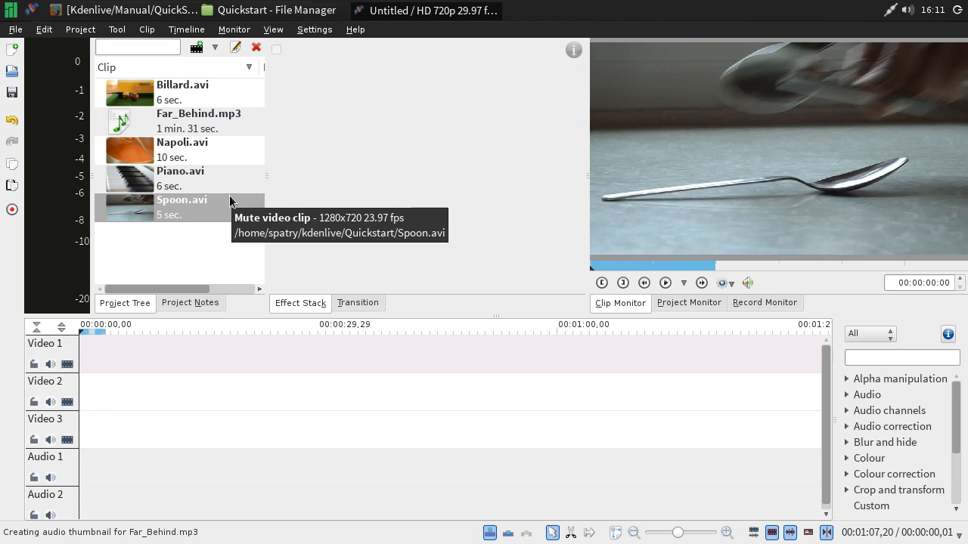
Save the project as Quickstart.kdenlive in the Quickstart folder and look it up in the recent files list.
click(15, 30)
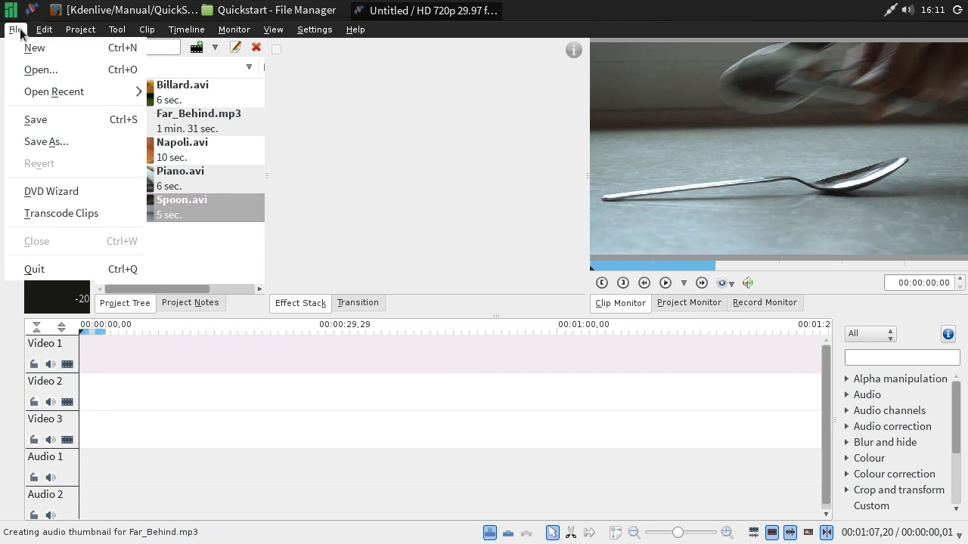
click(34, 125)
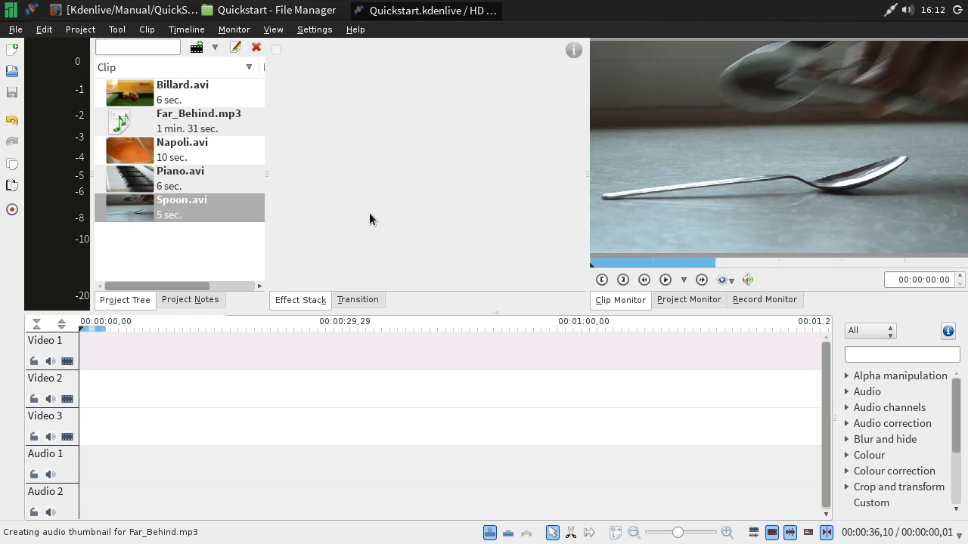
click(16, 29)
mouse_move(50, 93)
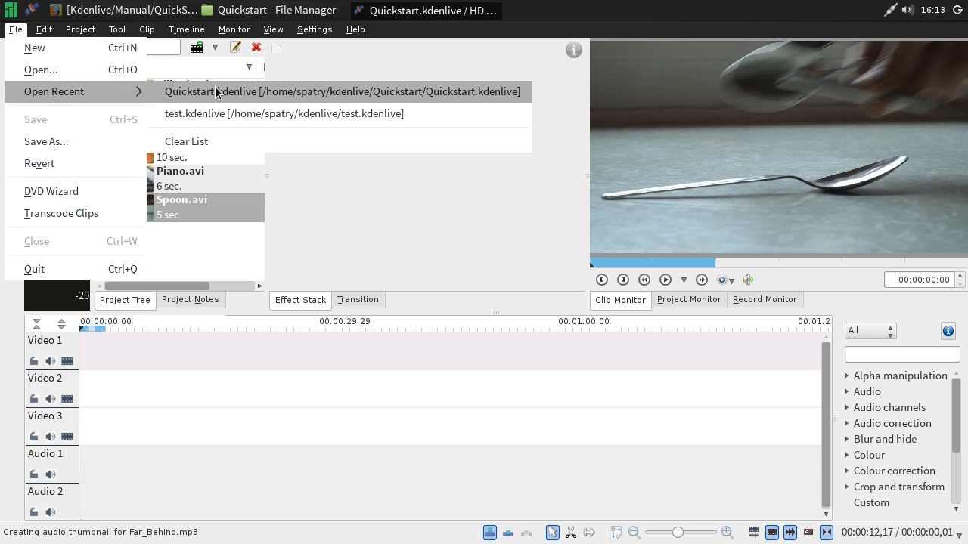
click(386, 198)
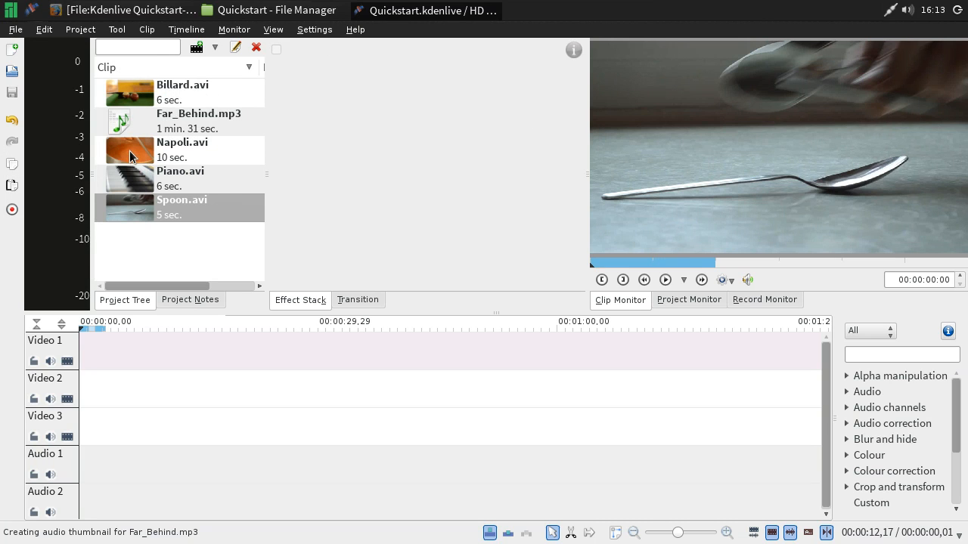
Place Napoli.avi at the start of the Video 1 track and preview it by playing and scrubbing.
drag(129, 150, 82, 362)
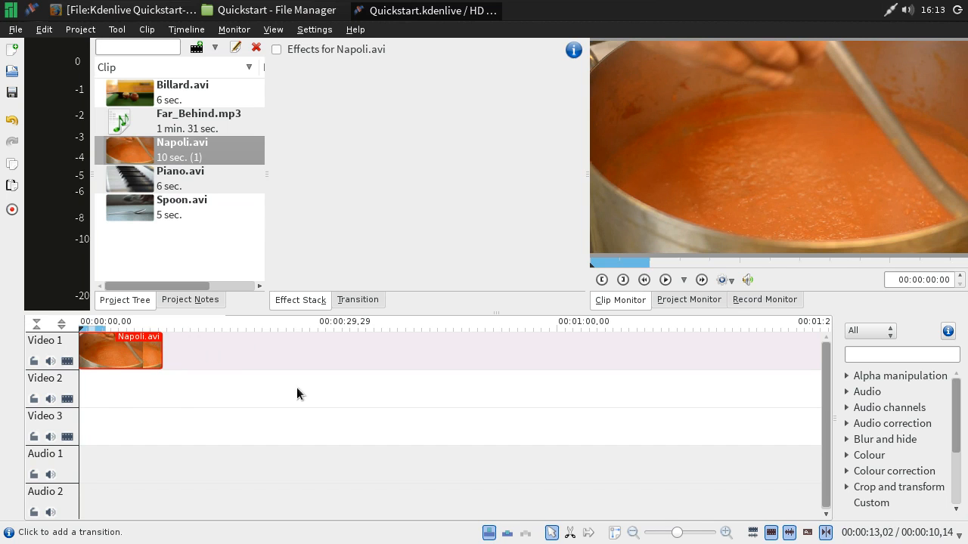
click(664, 280)
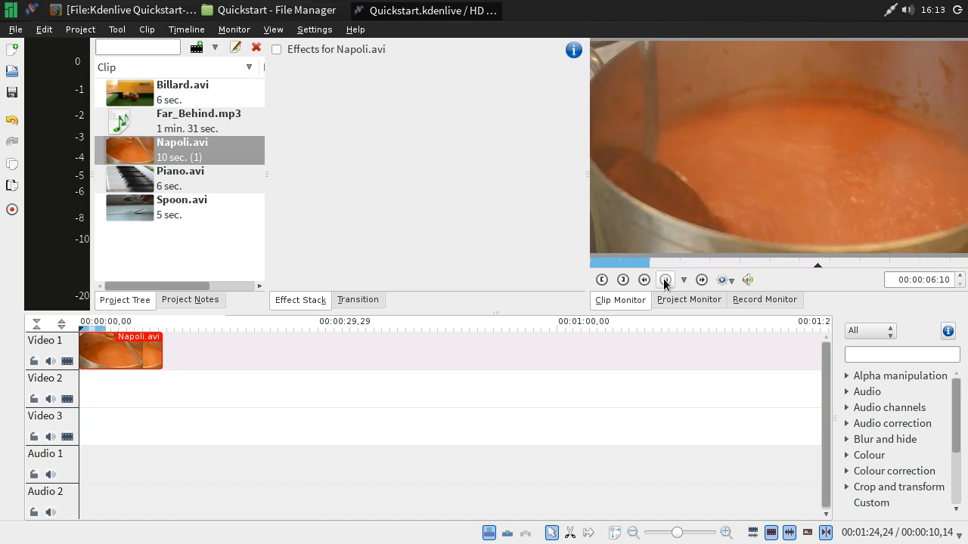
click(665, 281)
drag(106, 390, 145, 401)
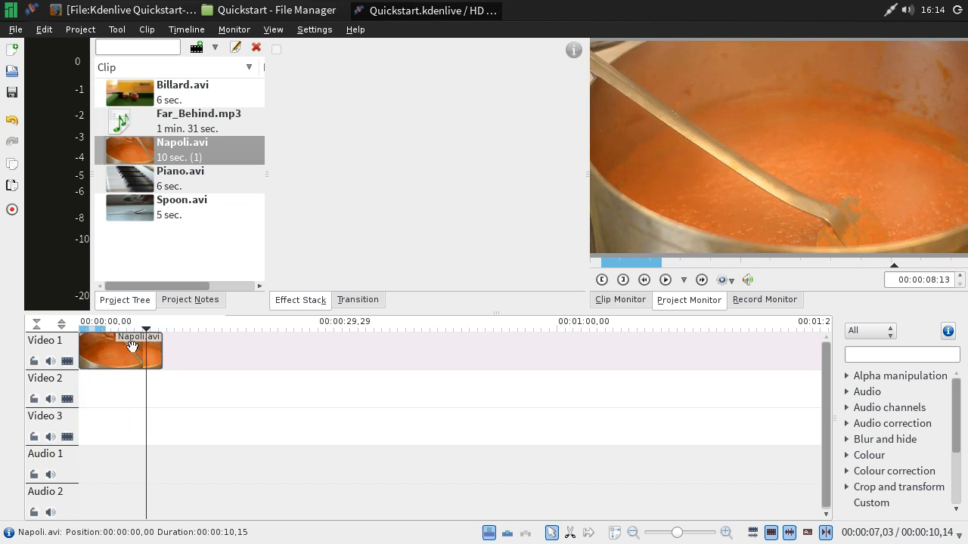
Place Spoon.avi on the Video 2 track starting at 00:00:10,00, overlapping the end of Napoli.avi.
drag(134, 215, 168, 380)
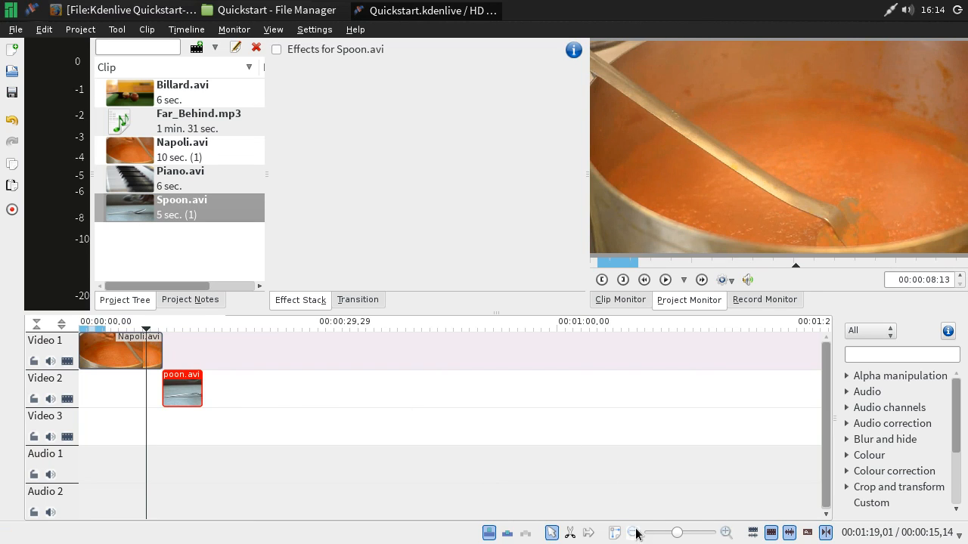
click(726, 534)
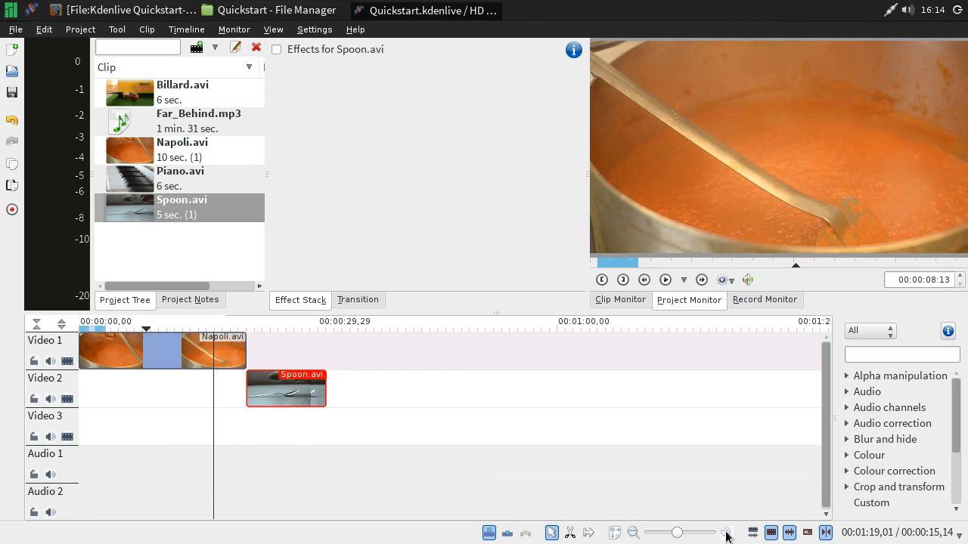
click(726, 534)
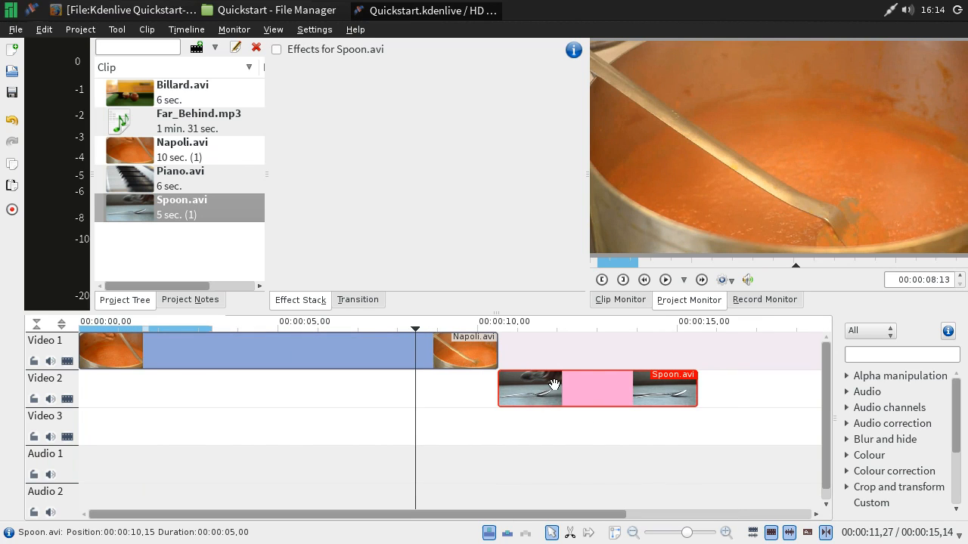
drag(556, 388, 536, 387)
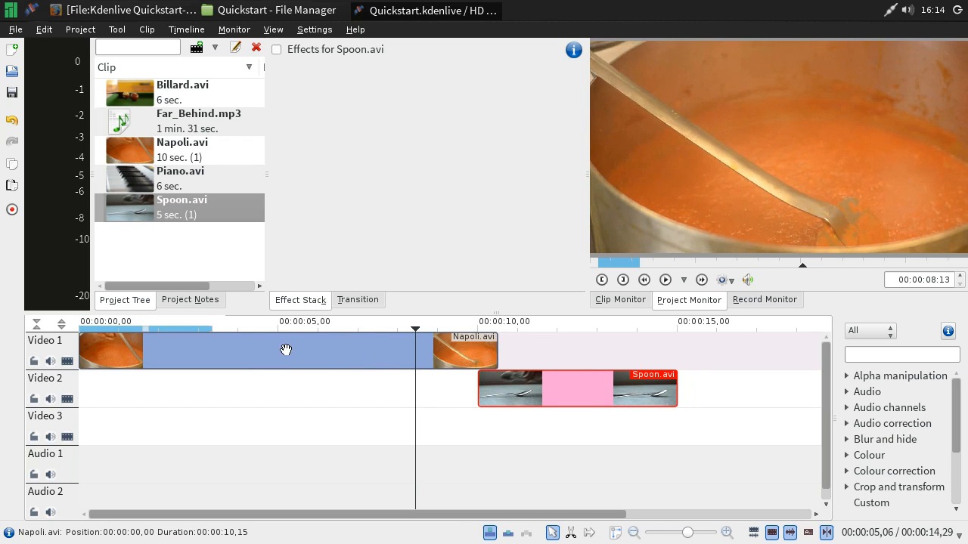
click(492, 365)
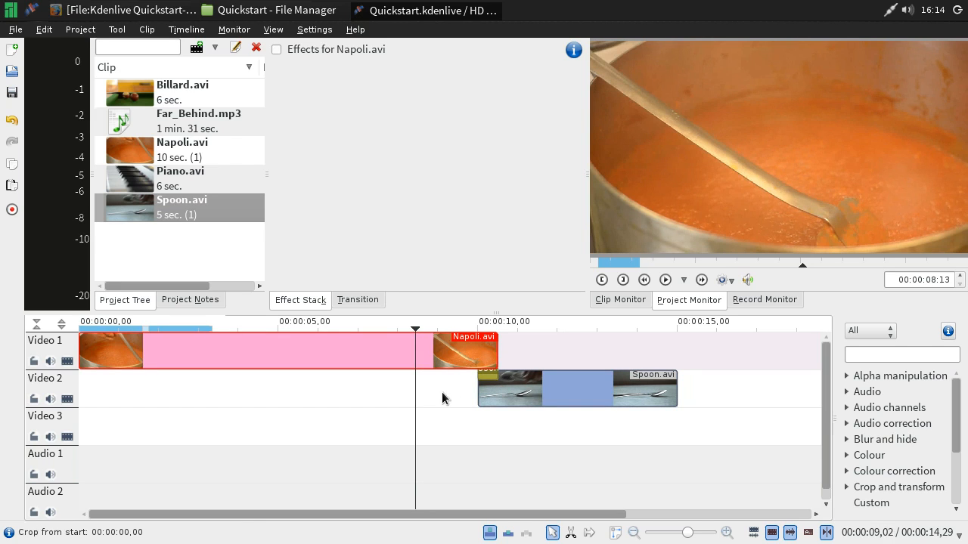
click(488, 373)
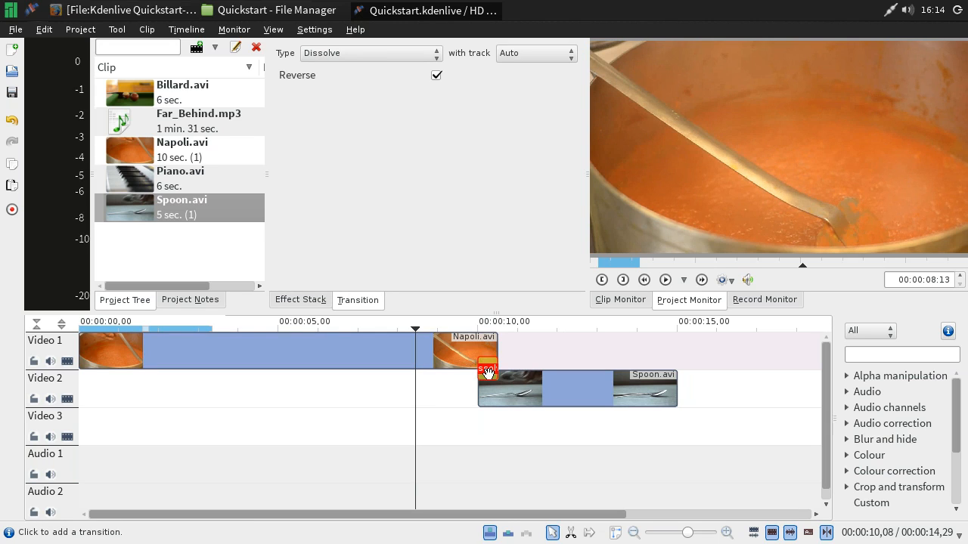
key(Delete)
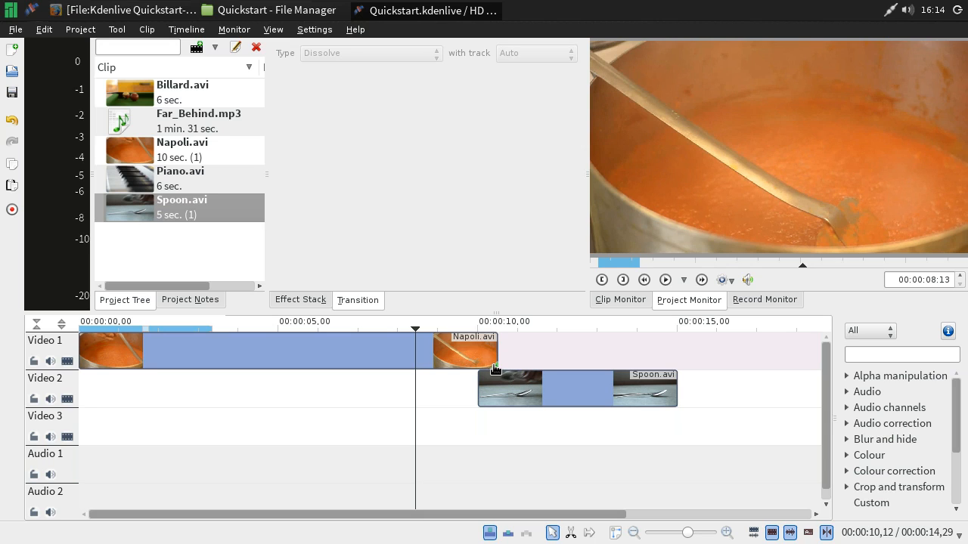
Add a Dissolve transition where Napoli.avi overlaps Spoon.avi and scrub through the overlap to preview it.
click(494, 369)
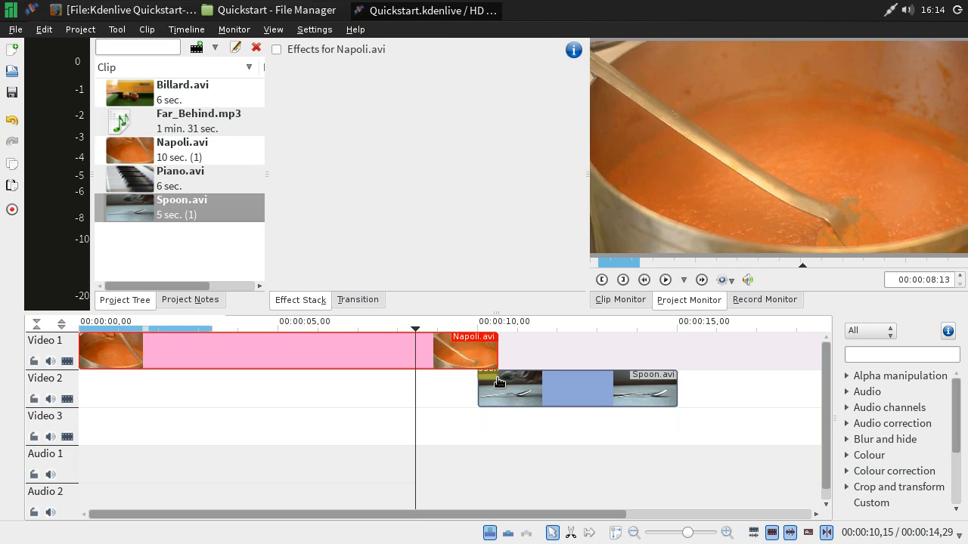
click(488, 375)
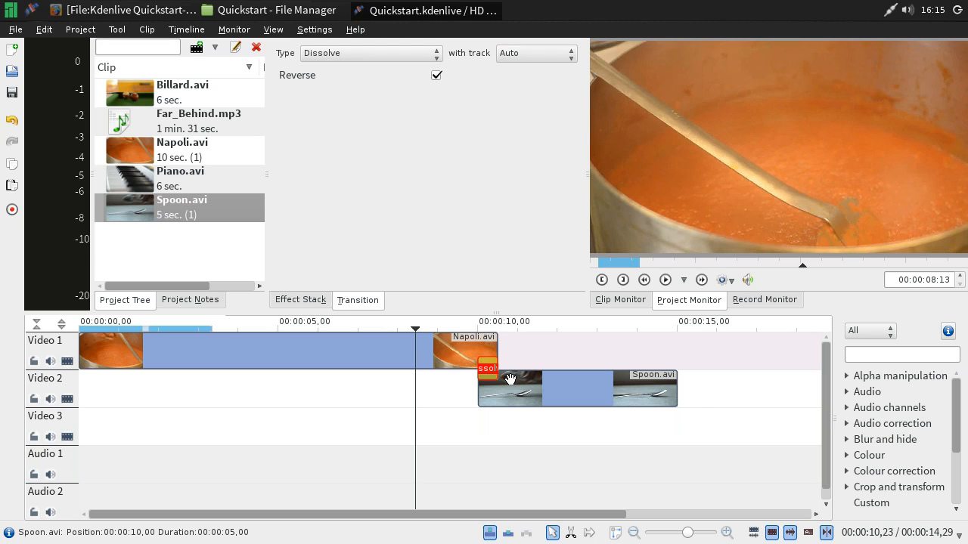
click(469, 402)
drag(475, 408, 443, 425)
click(454, 421)
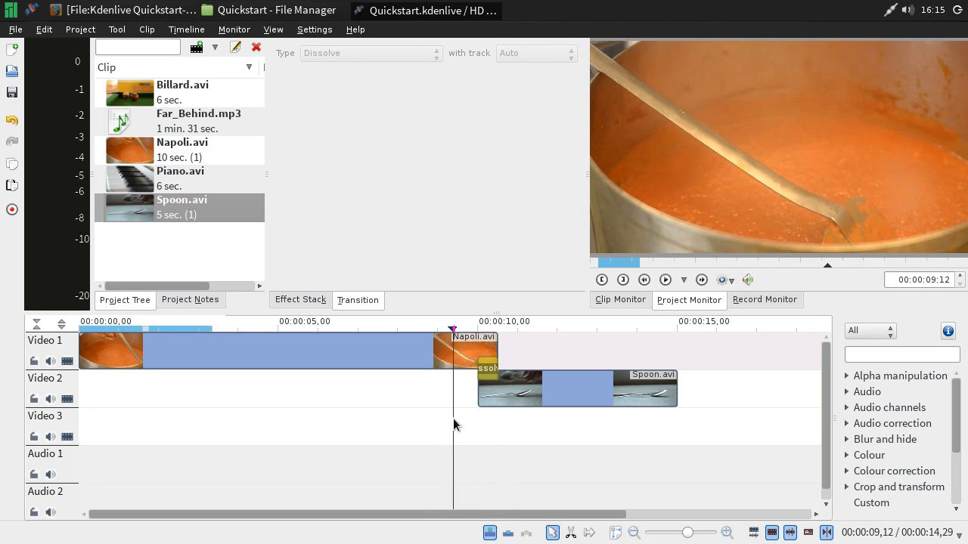
Change the transition between Napoli.avi and Spoon.avi to a Wipe with the burst.pgm image and preview it.
click(487, 366)
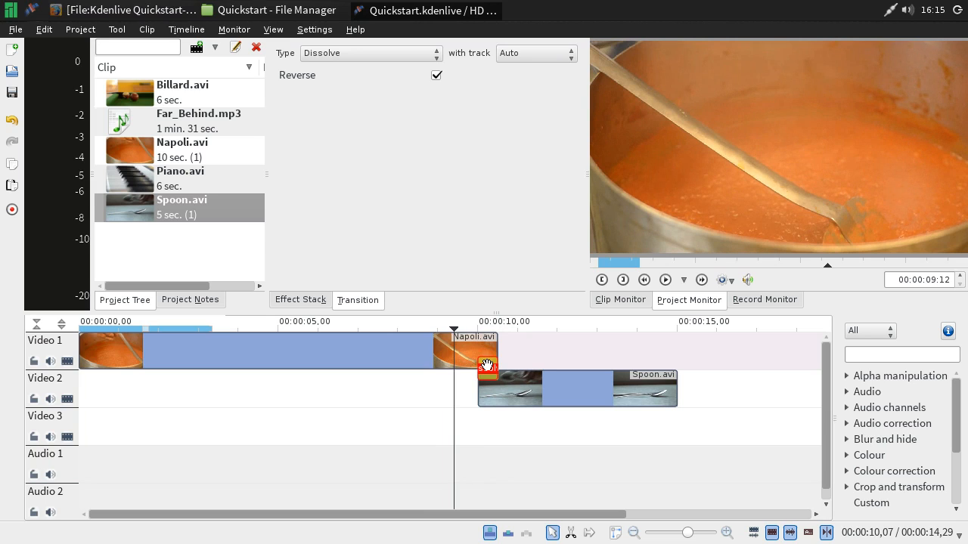
click(407, 50)
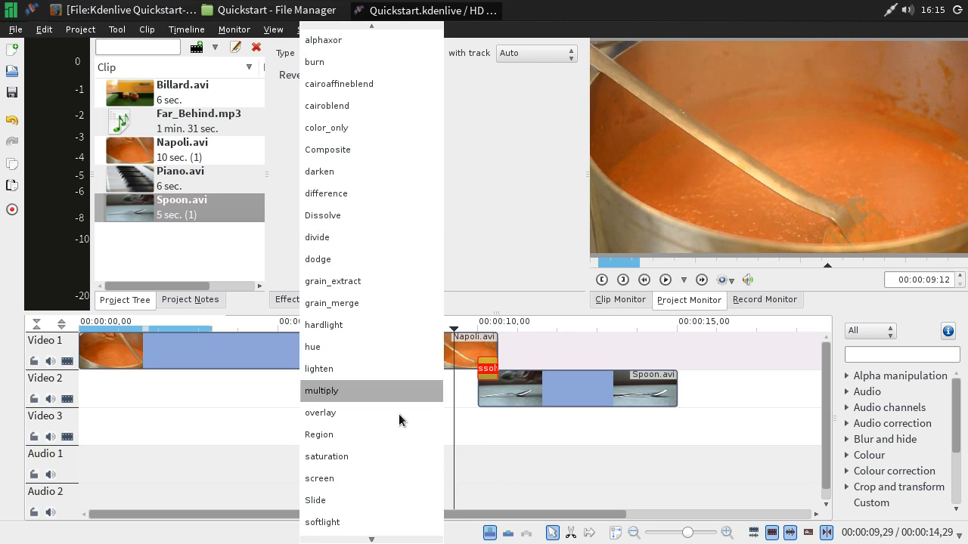
mouse_move(378, 540)
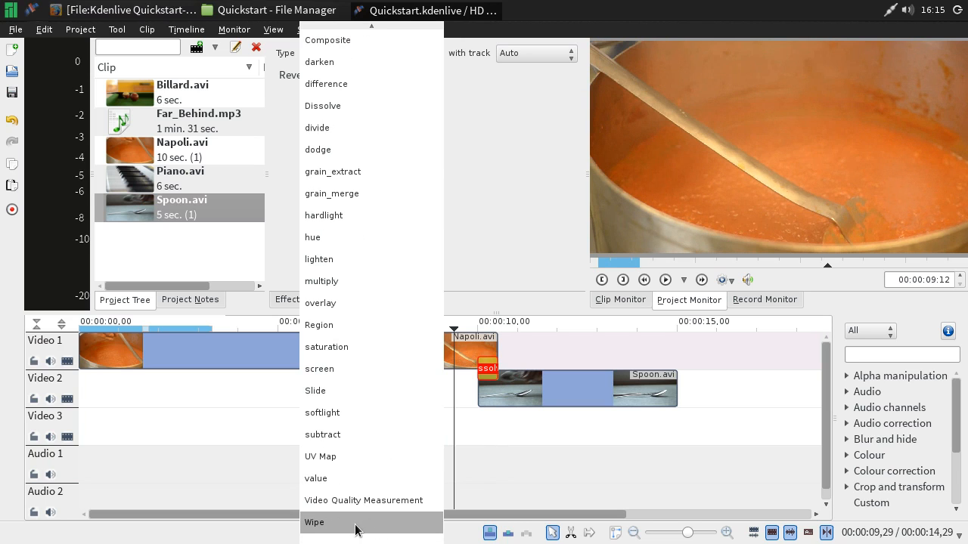
click(351, 524)
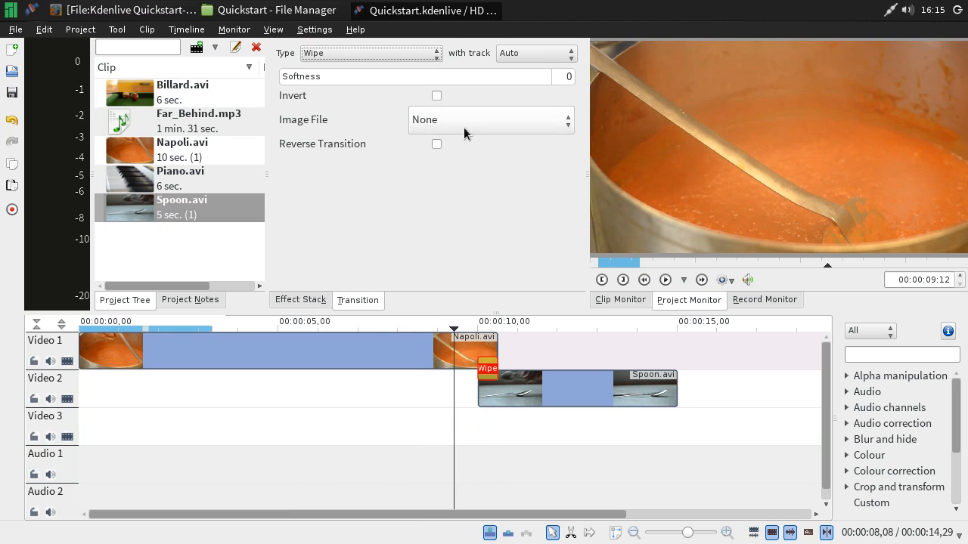
click(465, 126)
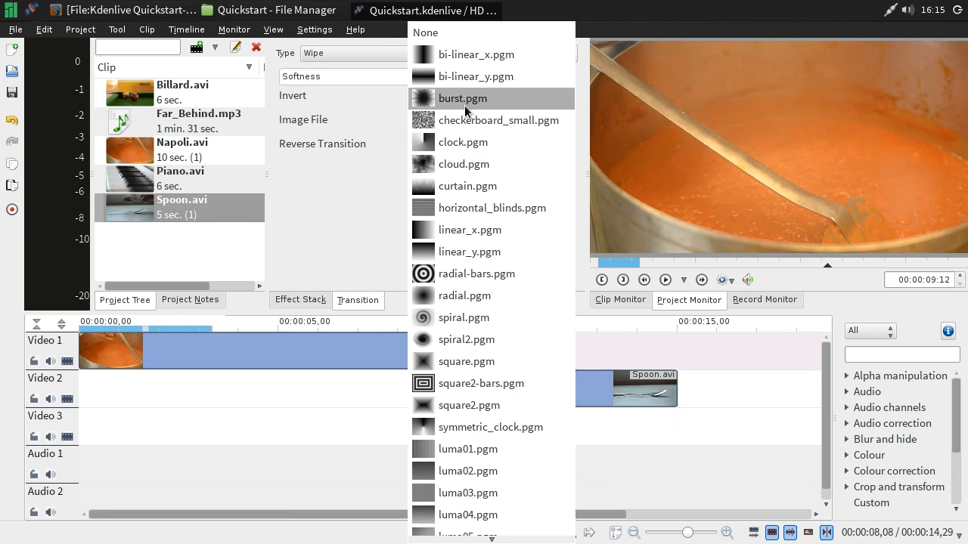
click(465, 107)
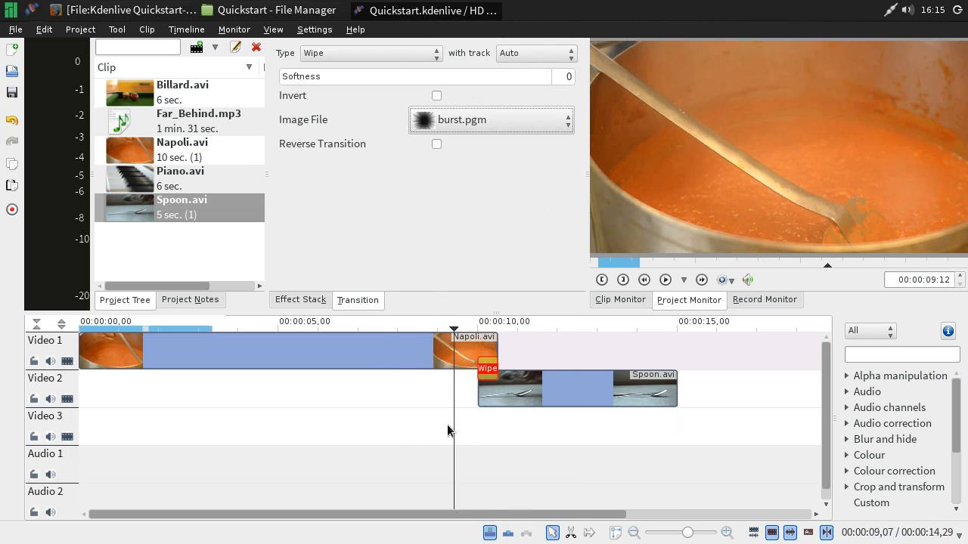
mouse_move(459, 440)
mouse_down()
mouse_move(500, 437)
mouse_move(451, 453)
mouse_up()
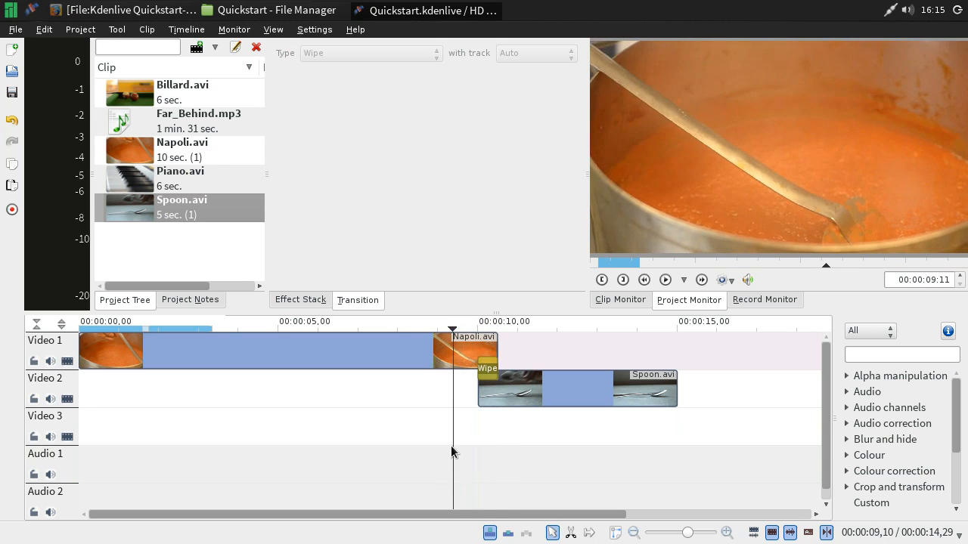
Set the wipe transition's image file to cloud.pgm and scrub through the overlap to preview it.
click(488, 366)
click(478, 127)
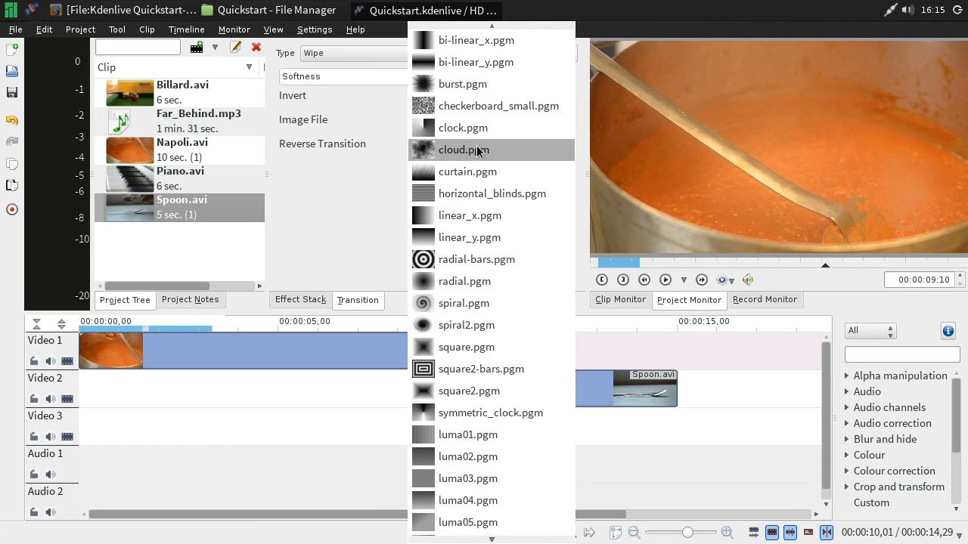
click(478, 151)
drag(469, 425, 482, 447)
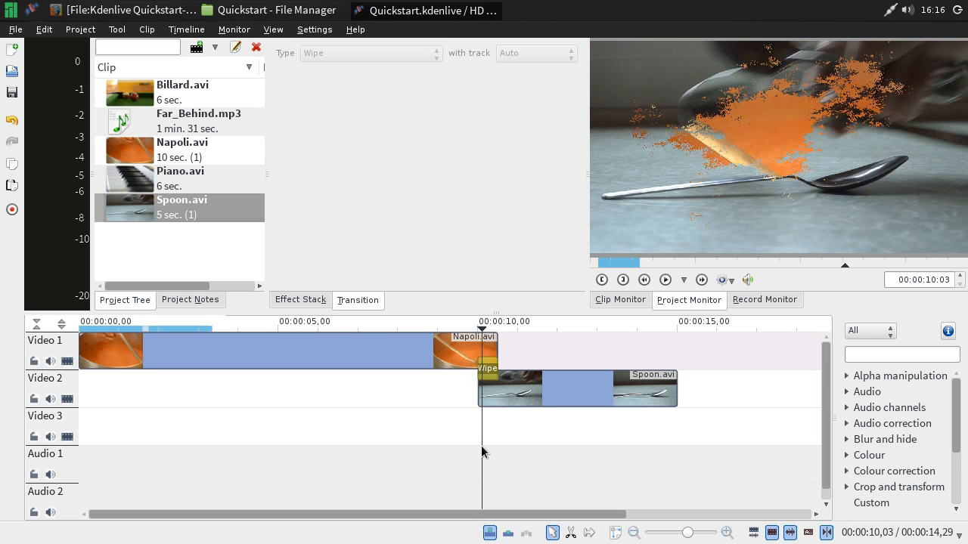
Reverse the wipe transition between Napoli.avi and Spoon.avi and scrub past the overlap to check it.
click(487, 370)
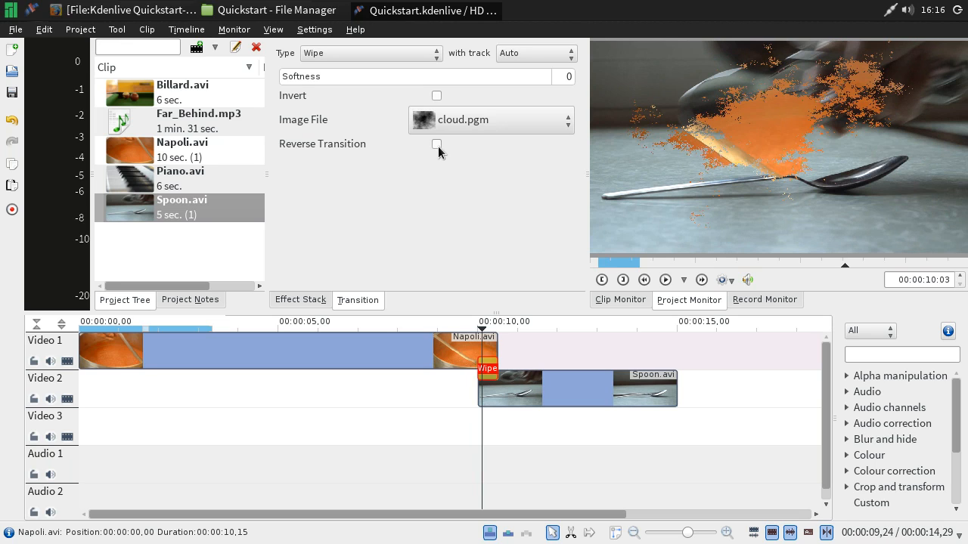
click(436, 144)
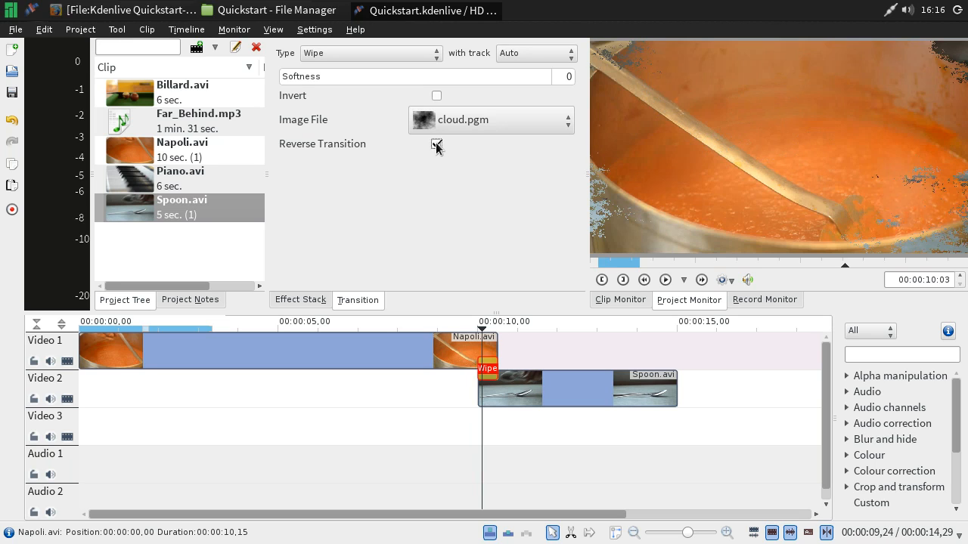
drag(429, 418, 506, 431)
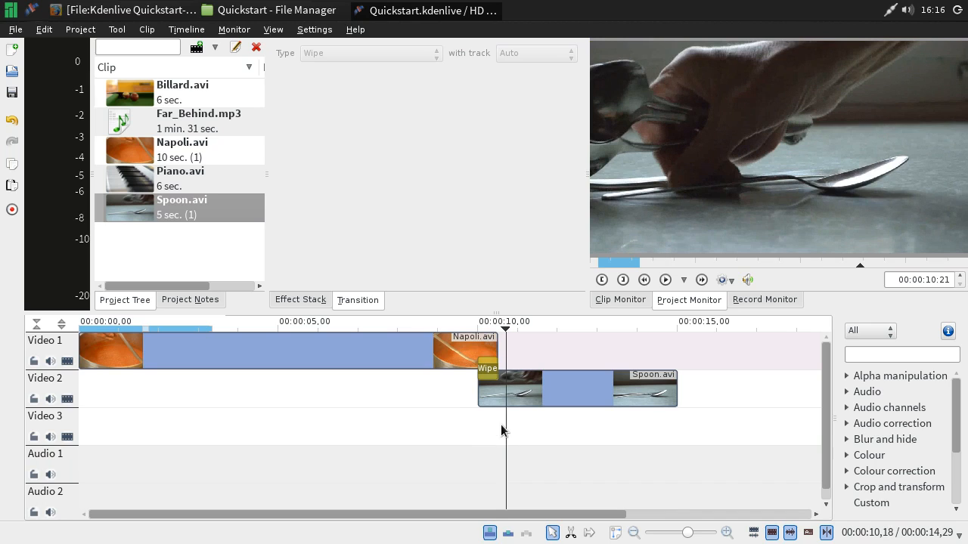
Move the playhead to 00:00:13:00 and trim the end of Spoon.avi to a clip duration of 00:00:03,13.
scroll(531, 442, right, 3)
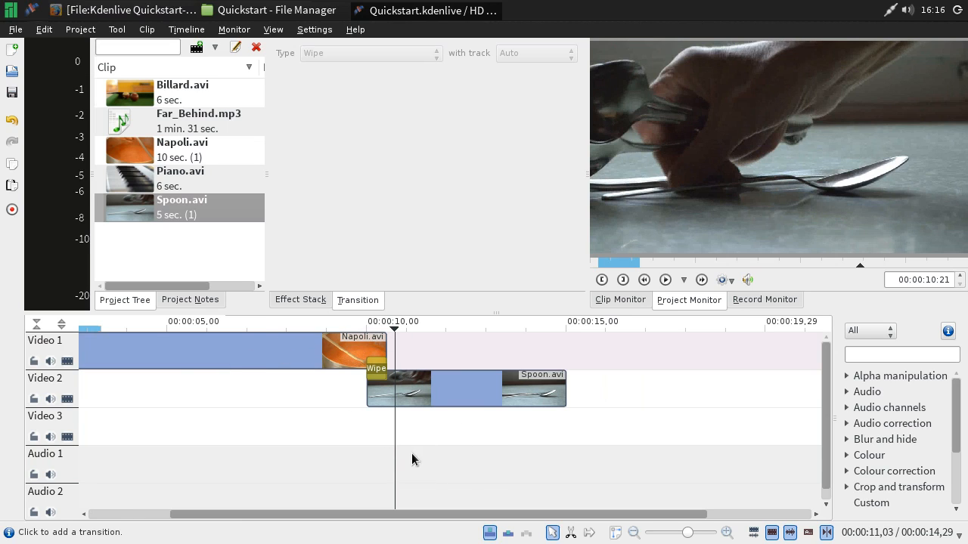
drag(399, 436, 486, 435)
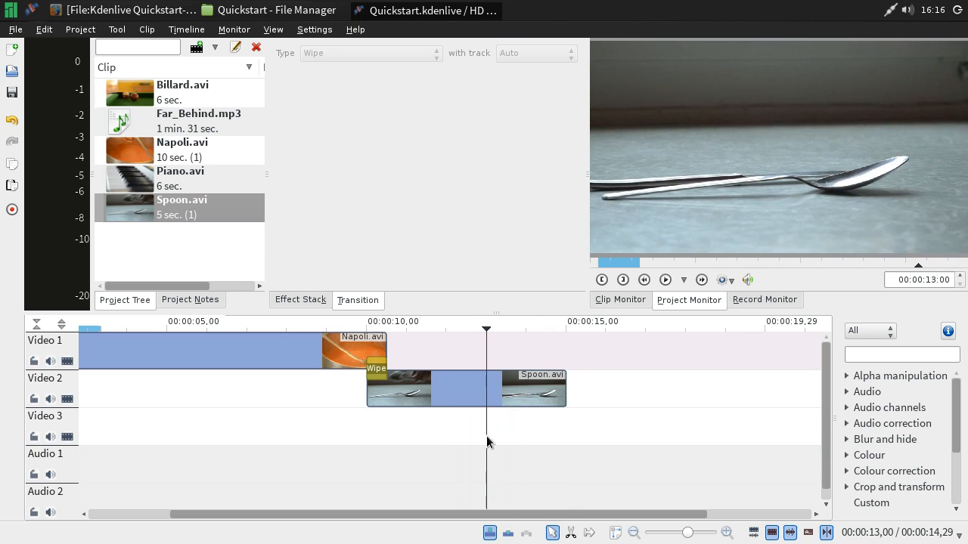
drag(566, 392, 497, 387)
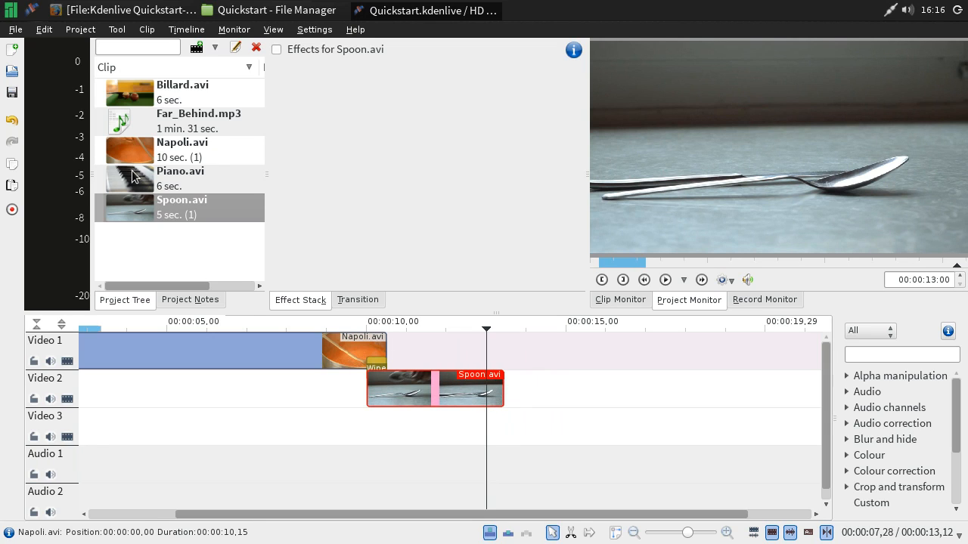
Place Piano.avi on Video 1 at 00:00:13:00, add a Dissolve transition where it overlaps Spoon.avi, and preview the blend.
drag(130, 180, 487, 358)
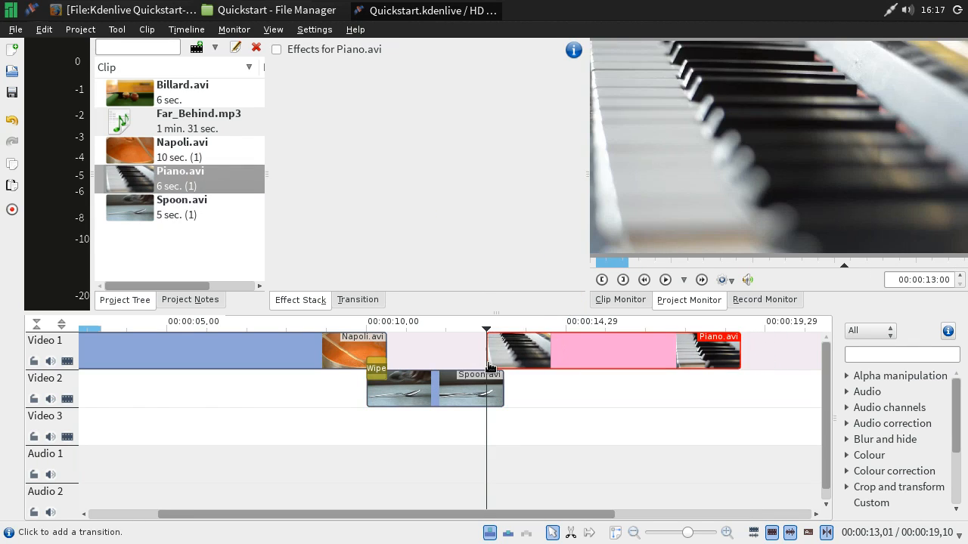
click(491, 370)
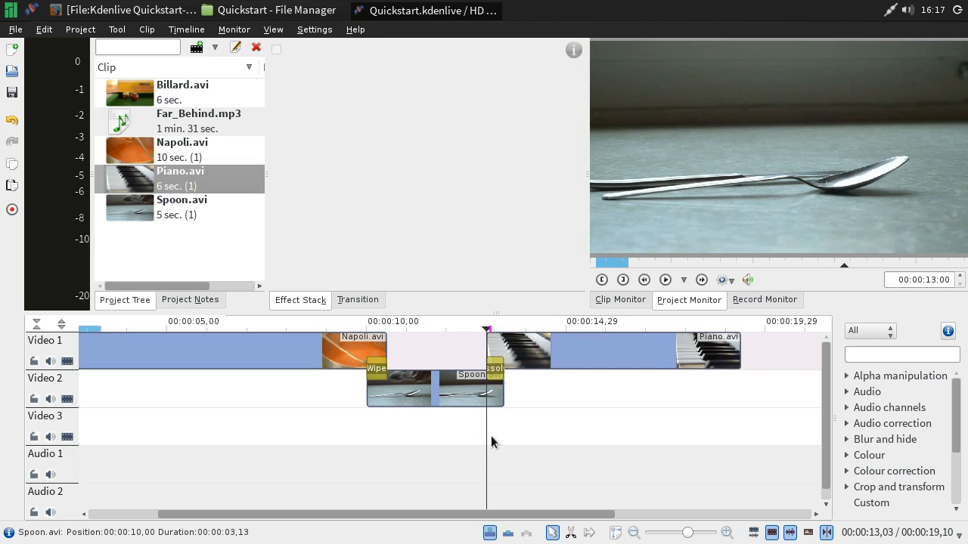
click(494, 435)
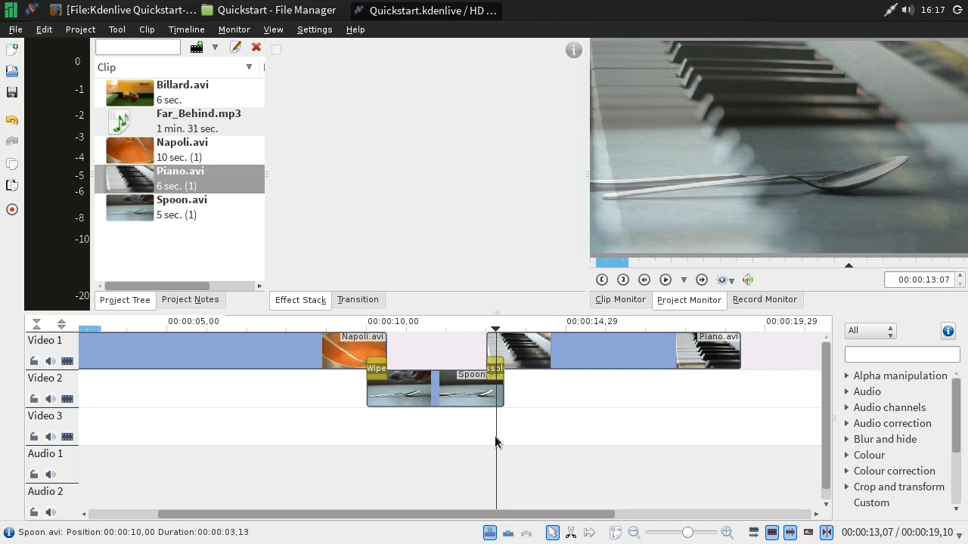
Change the Dissolve transition between Spoon.avi and Piano.avi to multiply and scrub the timeline near the overlap.
mouse_move(495, 435)
mouse_down()
mouse_move(483, 439)
mouse_move(485, 429)
mouse_up()
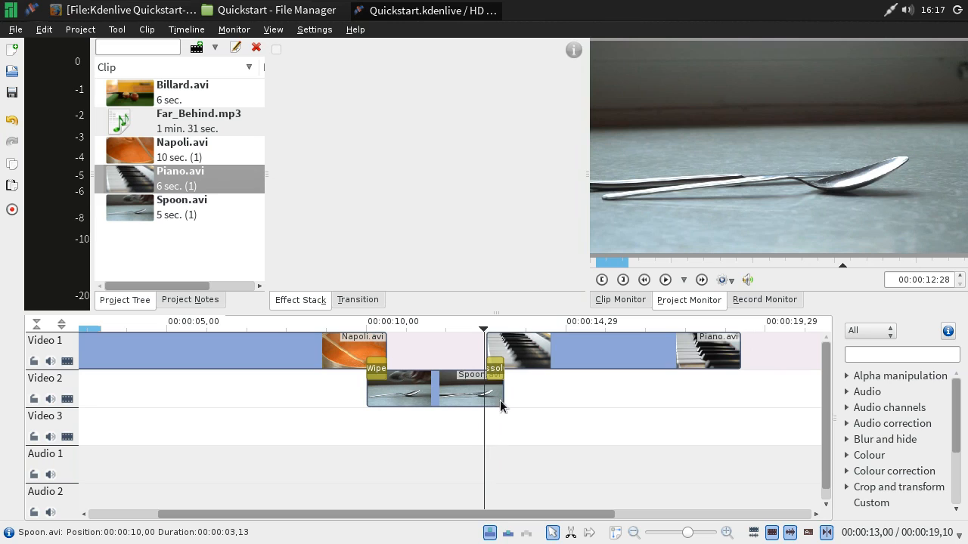
click(512, 345)
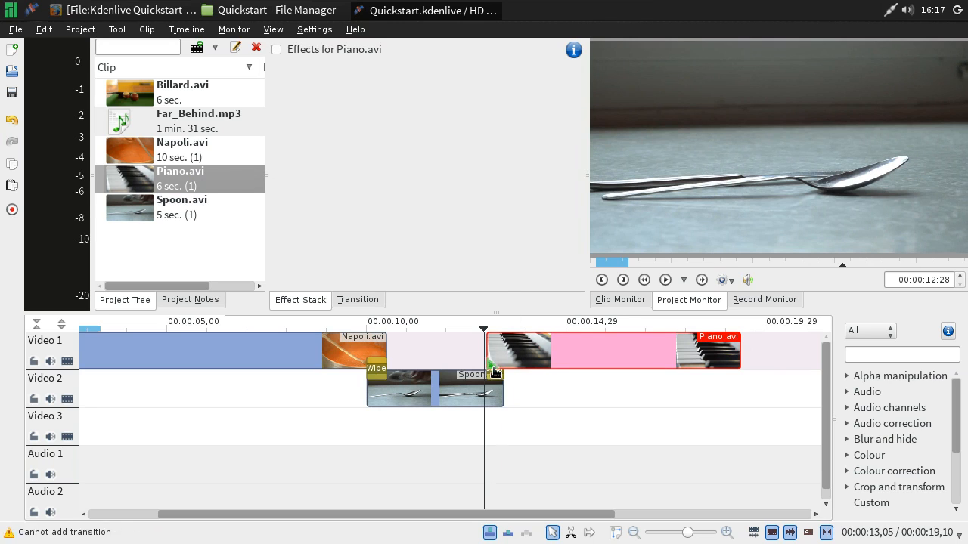
click(493, 369)
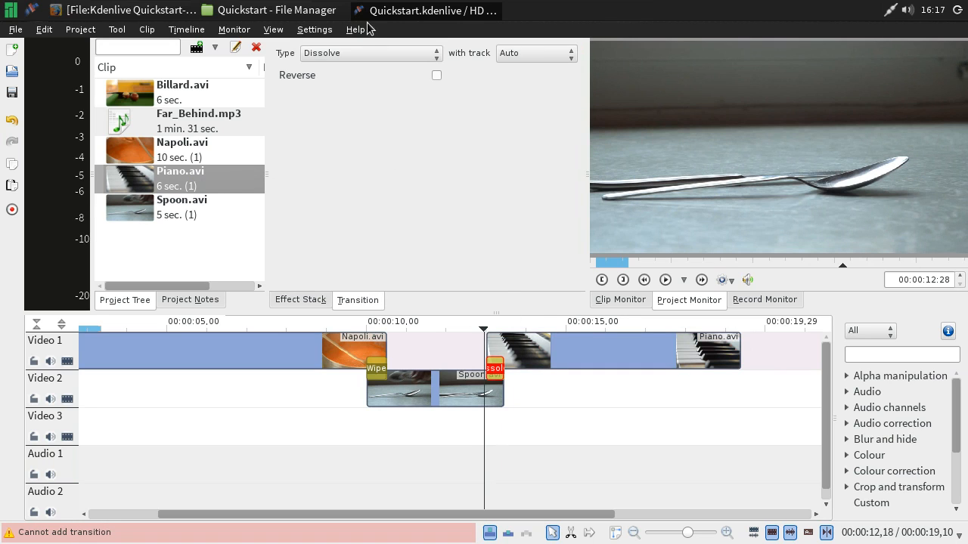
click(382, 53)
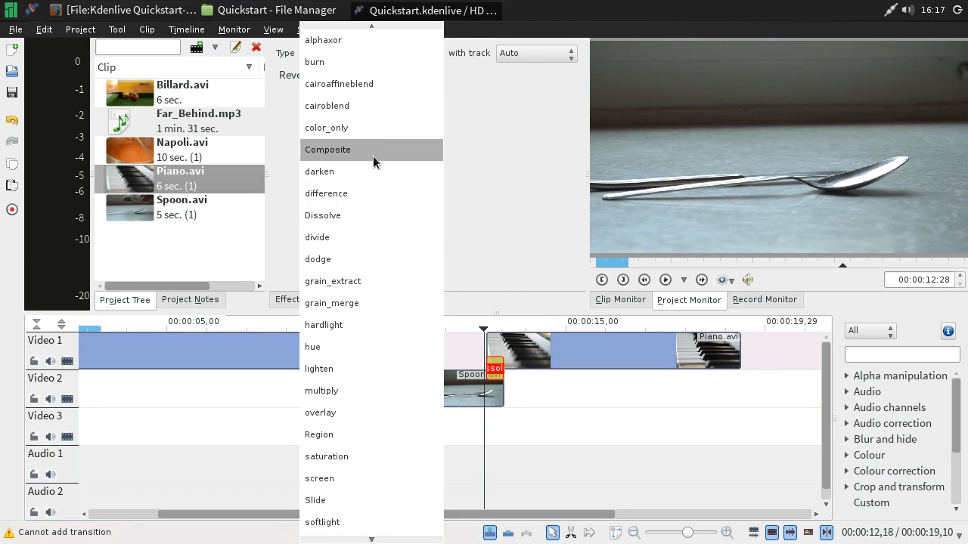
scroll(348, 233, down, 2)
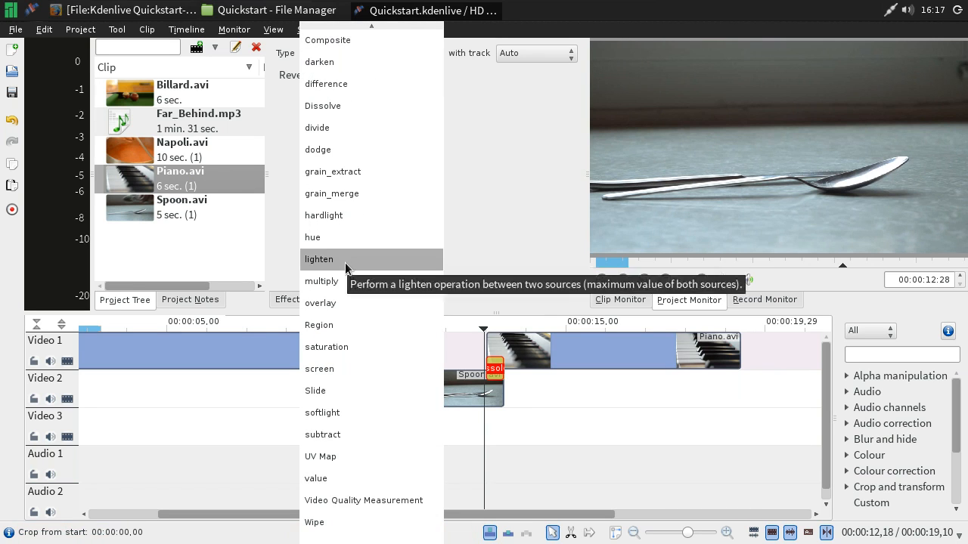
click(343, 286)
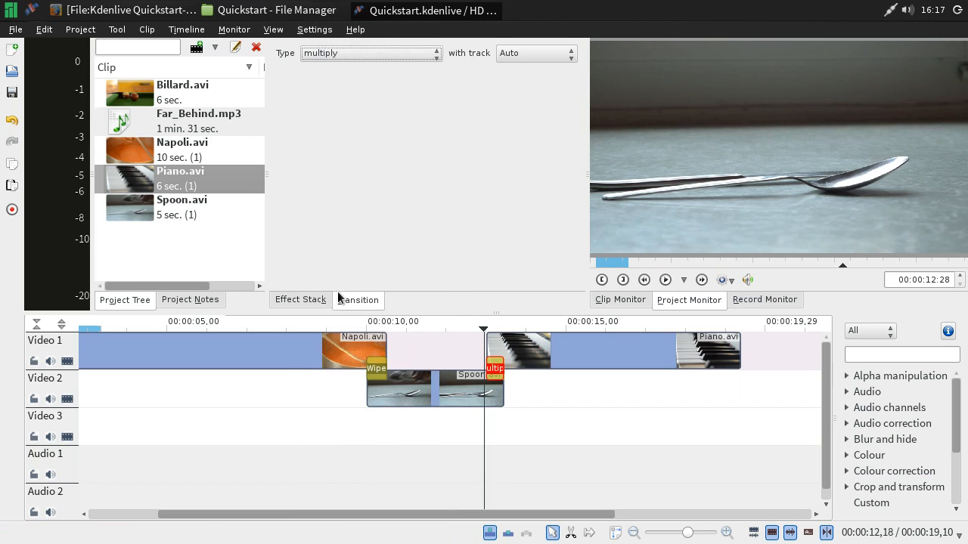
mouse_move(466, 456)
mouse_down()
mouse_move(486, 449)
mouse_move(514, 460)
mouse_move(462, 459)
mouse_move(474, 459)
mouse_up()
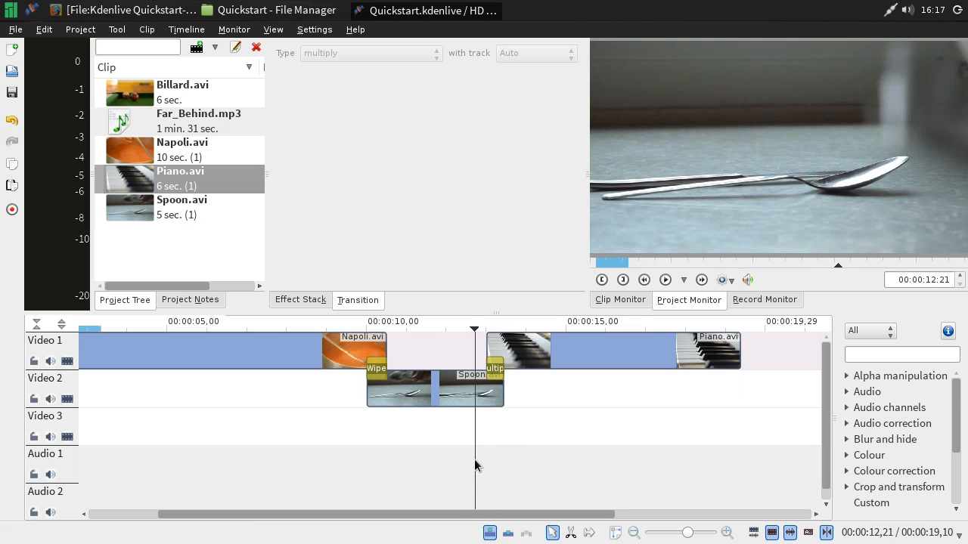
Change the transition between Spoon.avi and Piano.avi to Wipe with image file cloud.pgm and preview the overlap.
click(494, 369)
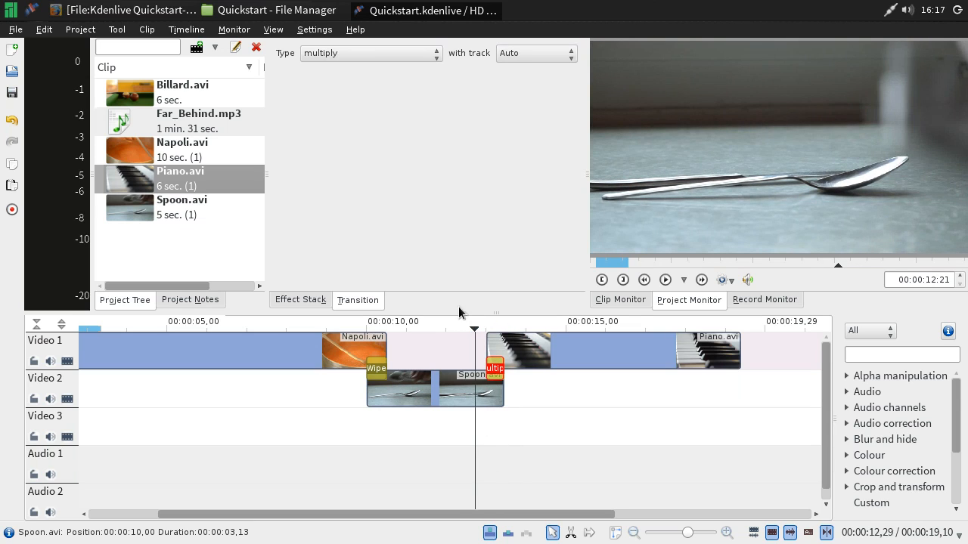
click(368, 49)
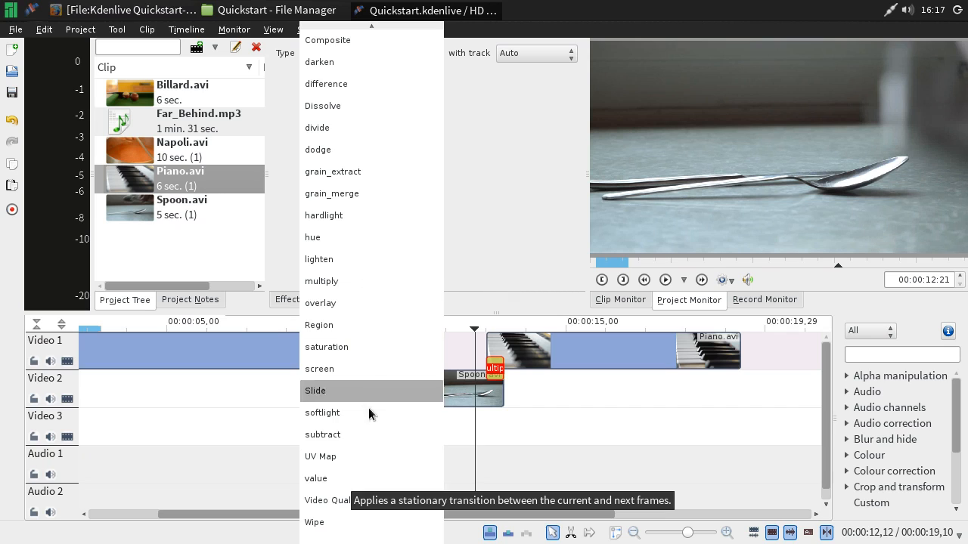
click(339, 526)
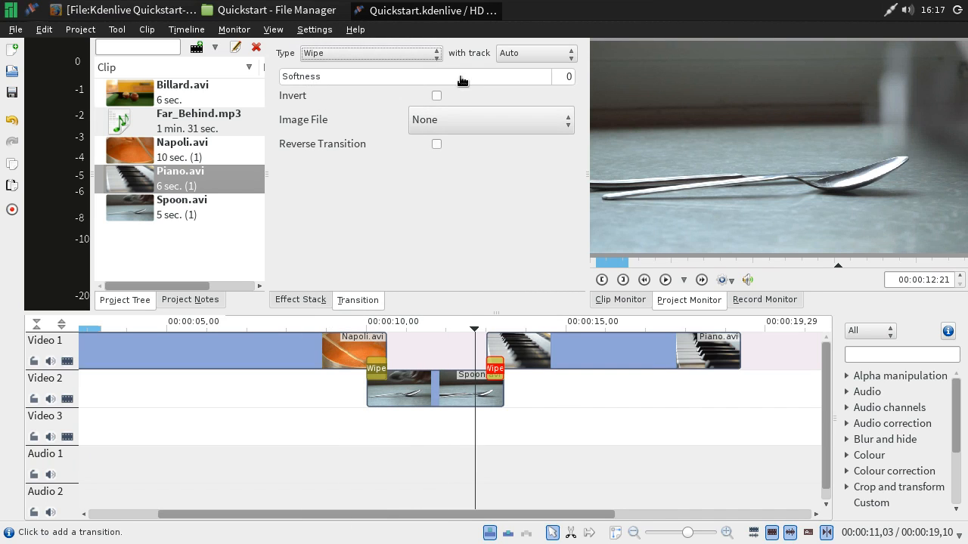
click(490, 122)
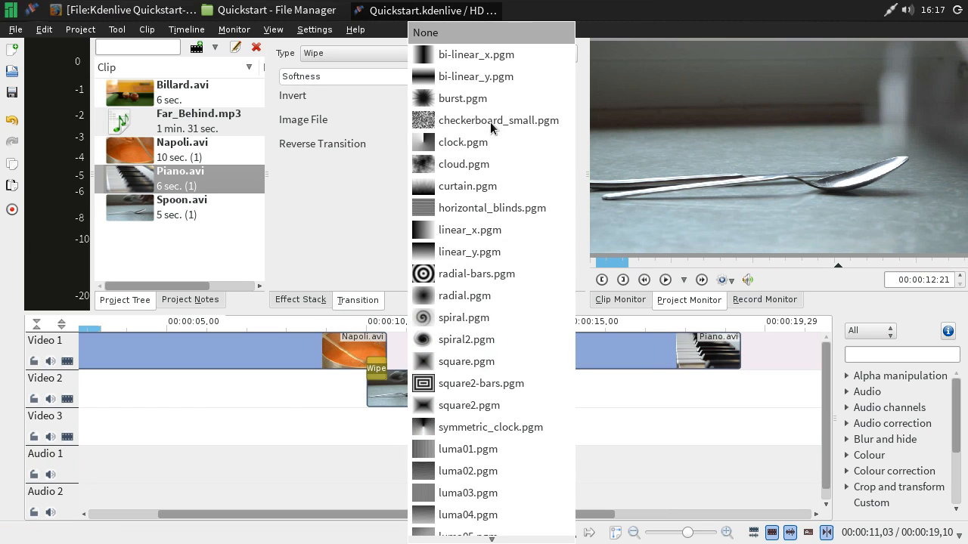
click(482, 167)
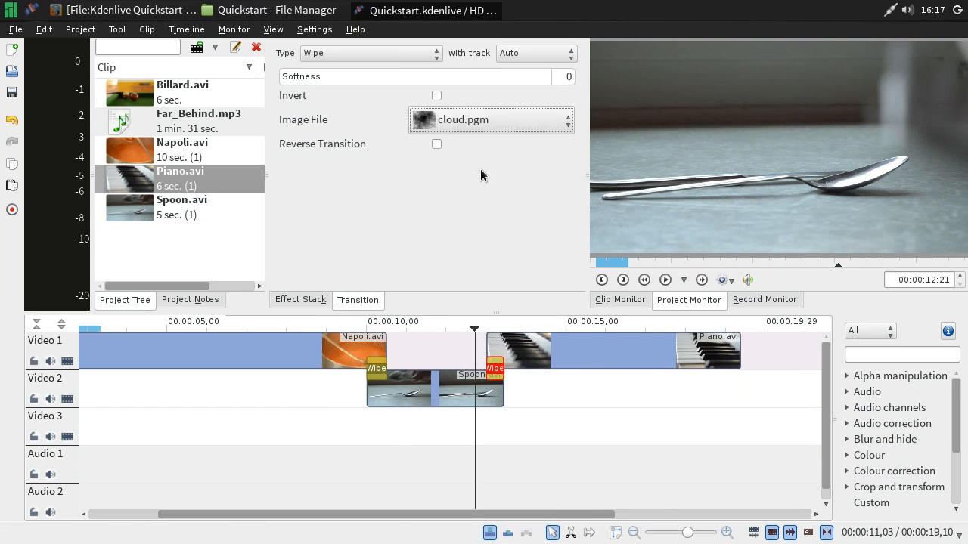
click(483, 438)
key(space)
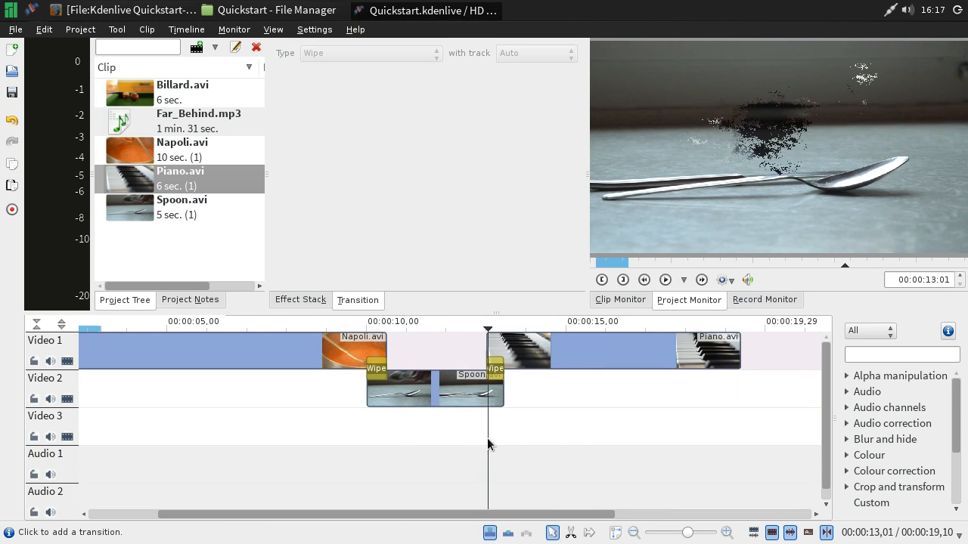
drag(509, 449, 474, 448)
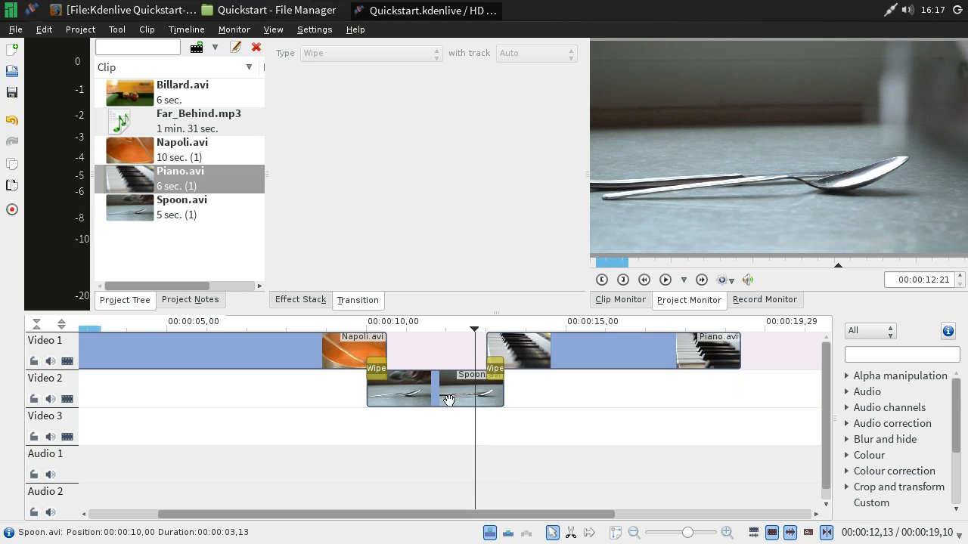
click(490, 368)
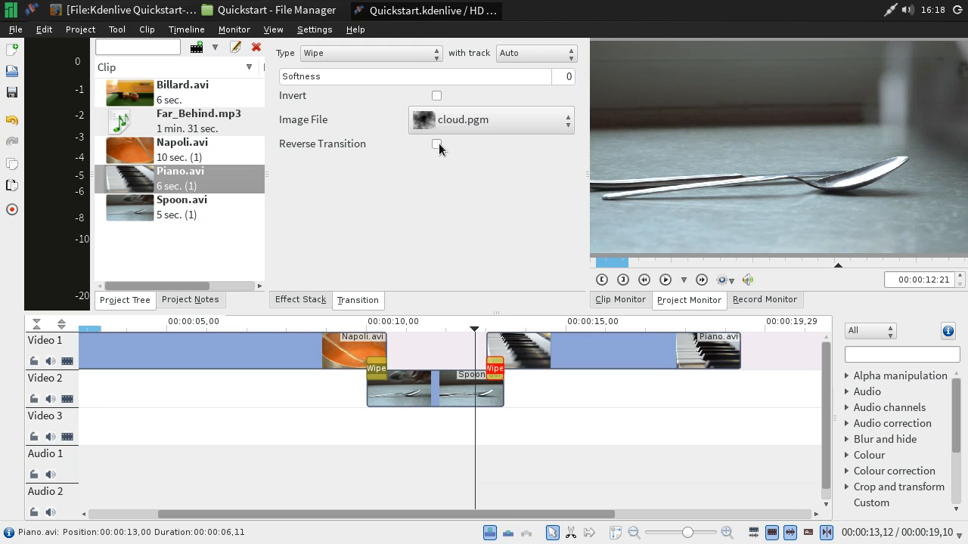
mouse_move(474, 434)
mouse_down()
mouse_move(570, 427)
mouse_move(491, 433)
mouse_up()
Move Spoon.avi down to Video 3 and Napoli.avi and Piano.avi down to Video 2 at unchanged times, and scrub across the overlaps.
scroll(444, 454, left, 2)
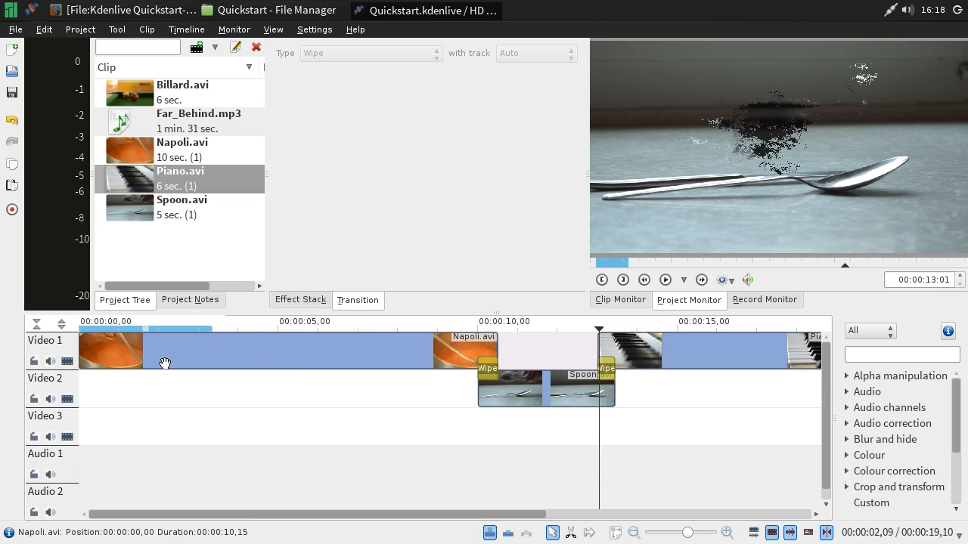
click(547, 402)
drag(547, 407, 545, 418)
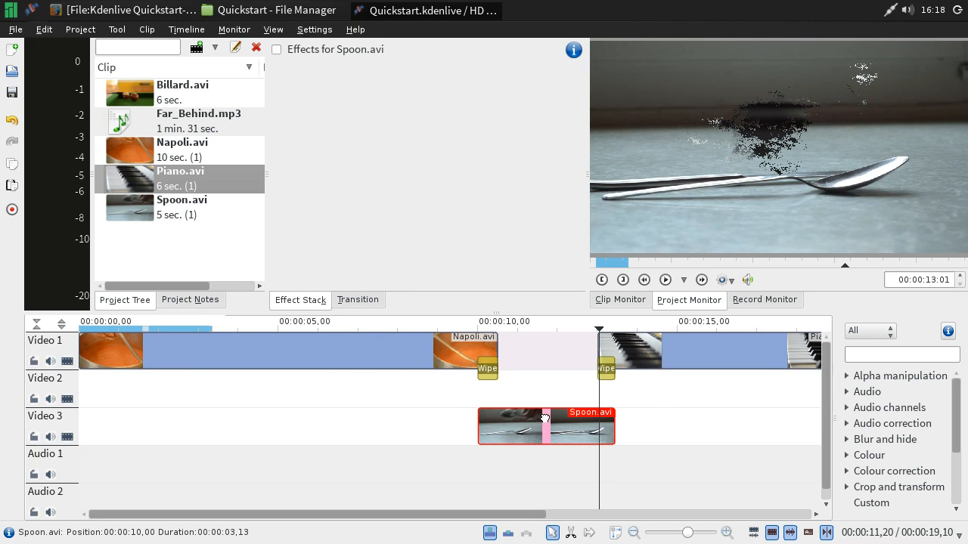
drag(367, 350, 366, 381)
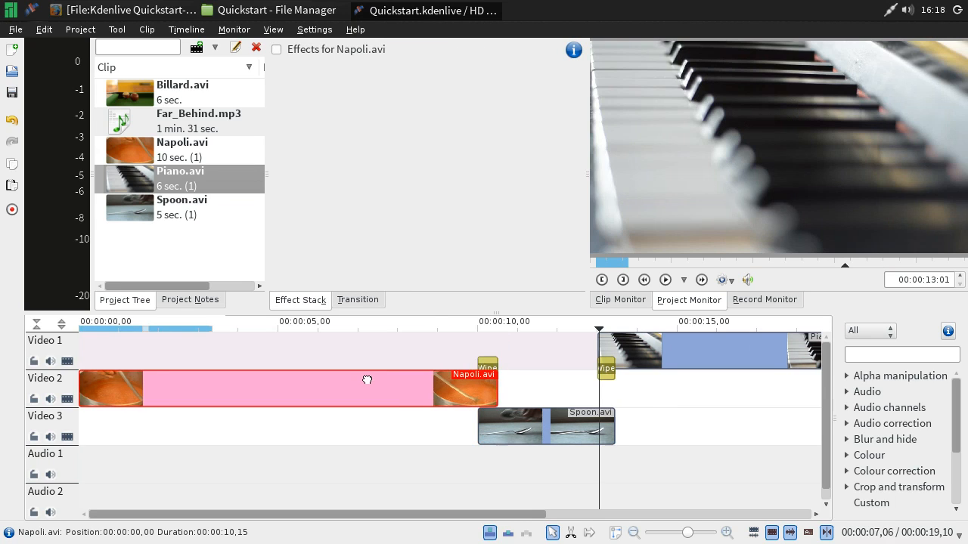
drag(667, 353, 664, 380)
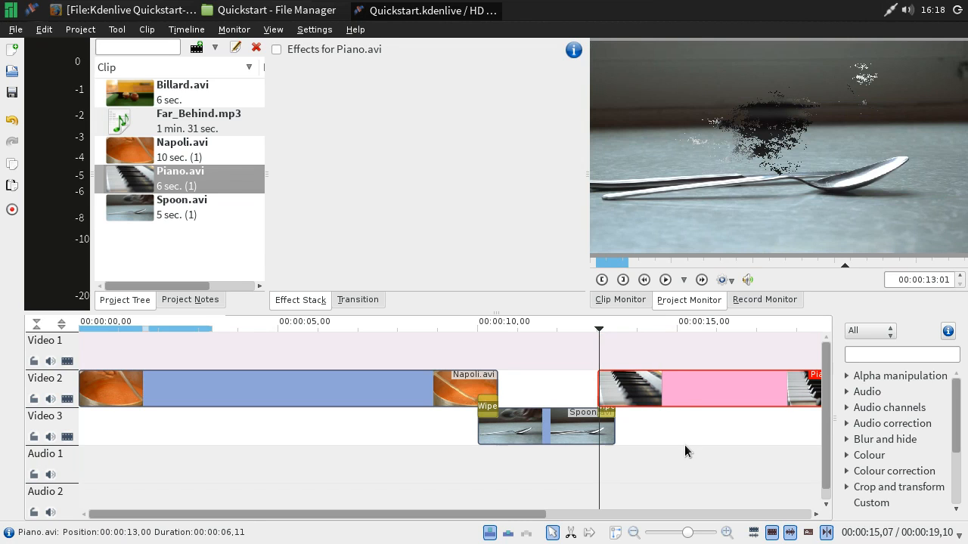
scroll(684, 444, down, 1)
scroll(616, 439, left, 2)
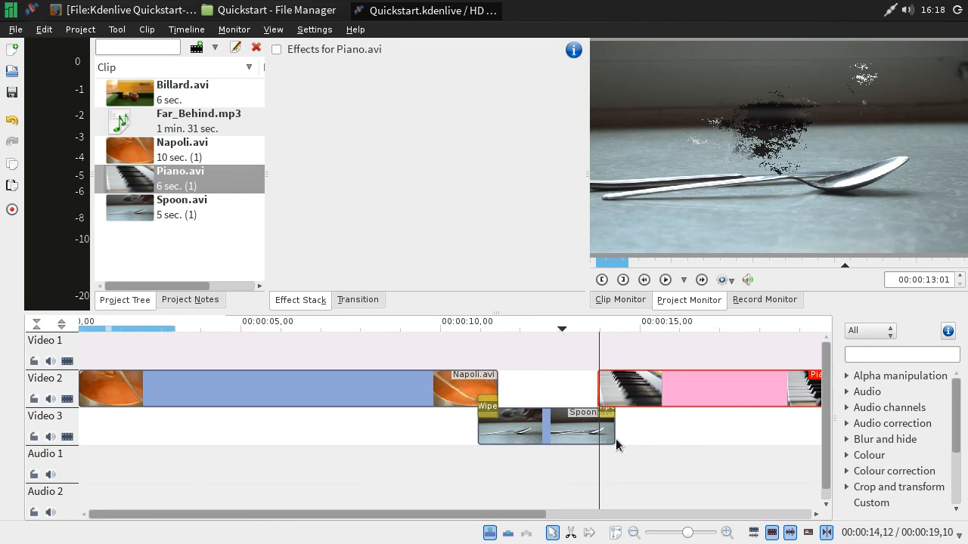
drag(451, 445, 631, 456)
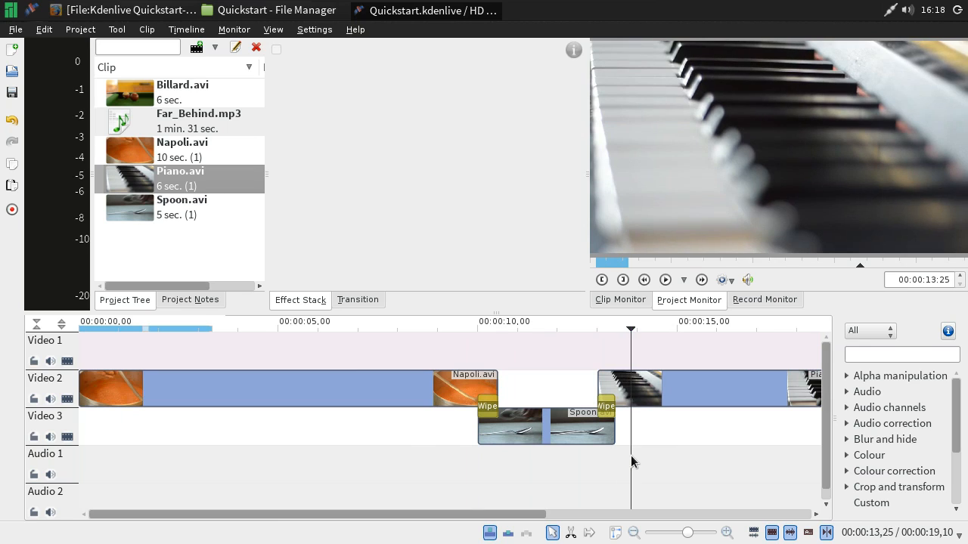
Scrub through Piano.avi to 00:00:17:17 and trim its end there to a clip duration of 00:00:04,17.
scroll(681, 435, right, 4)
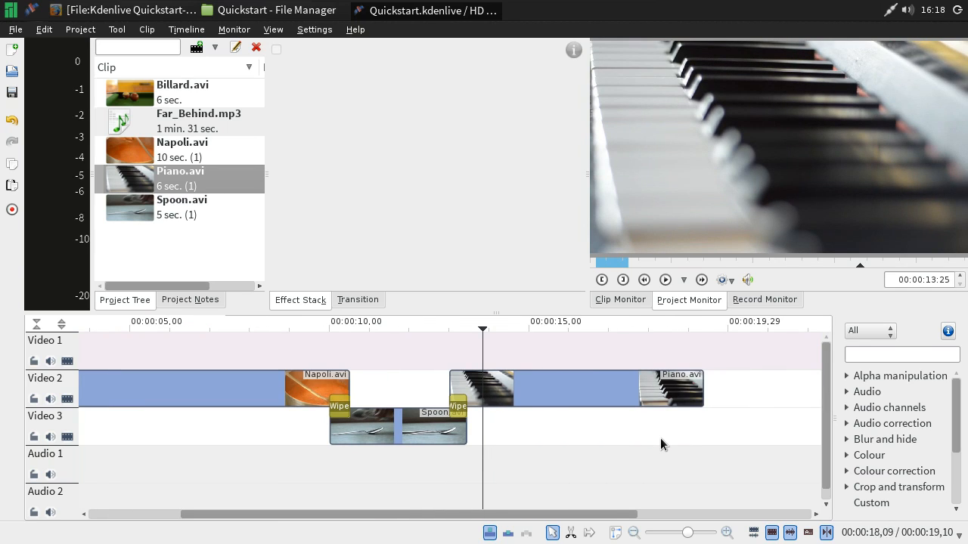
scroll(654, 441, right, 1)
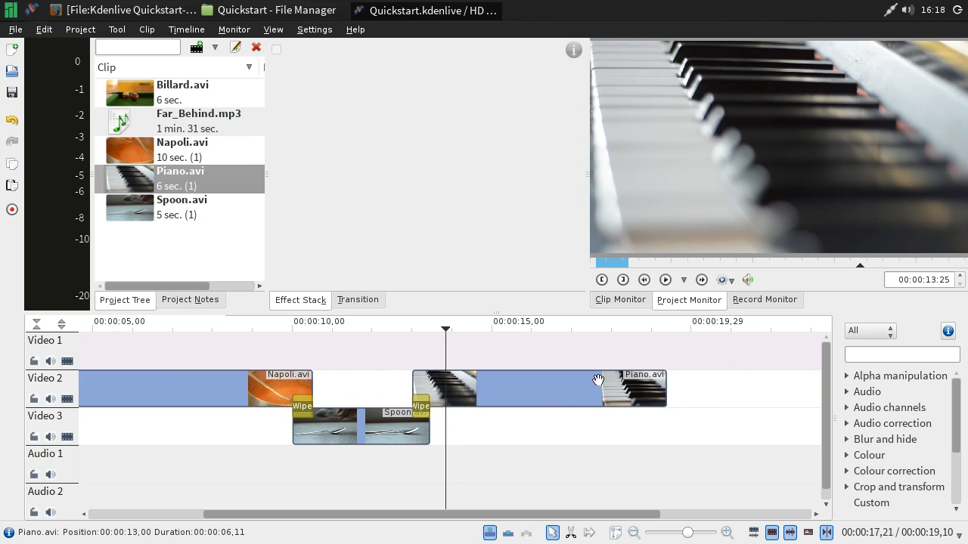
scroll(589, 467, right, 1)
scroll(589, 467, left, 4)
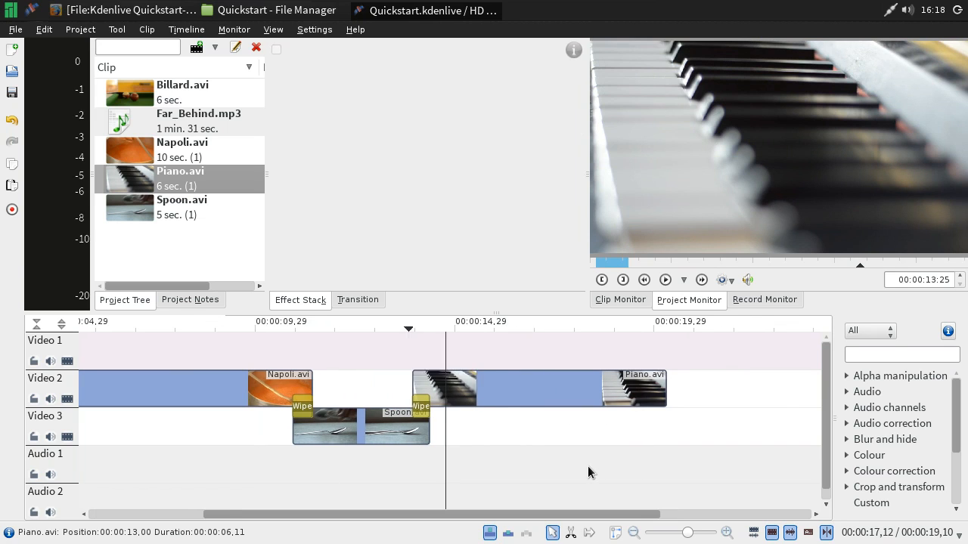
drag(304, 468, 614, 454)
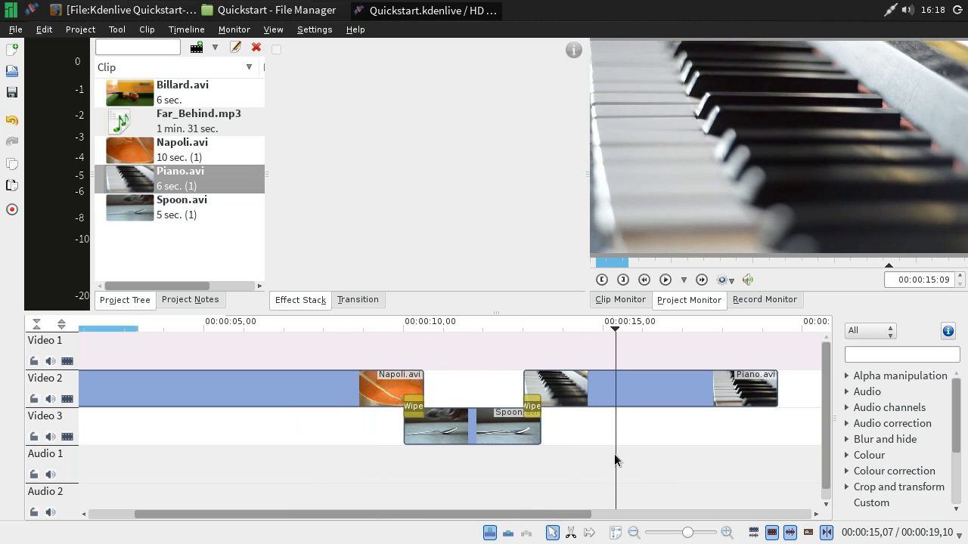
scroll(615, 453, right, 4)
scroll(611, 458, right, 2)
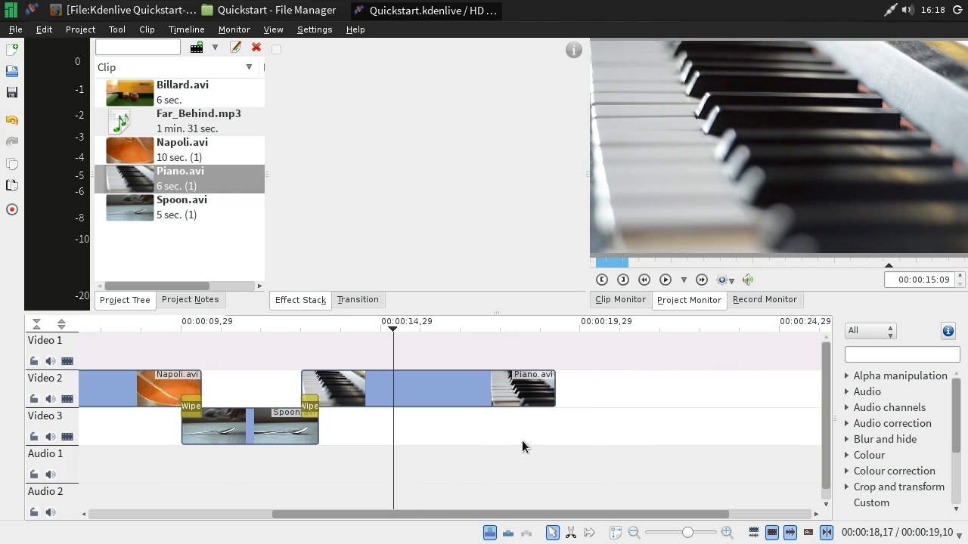
drag(400, 437, 483, 449)
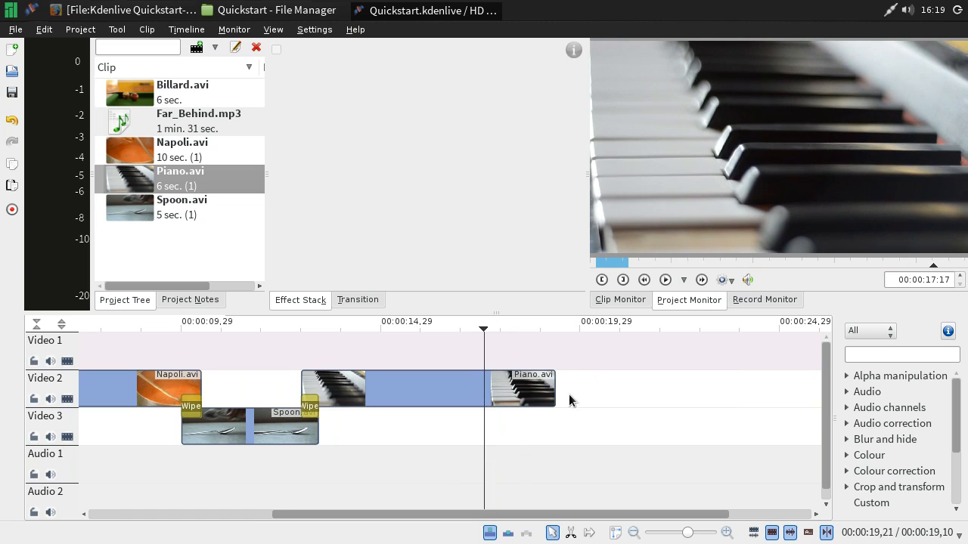
drag(552, 391, 477, 393)
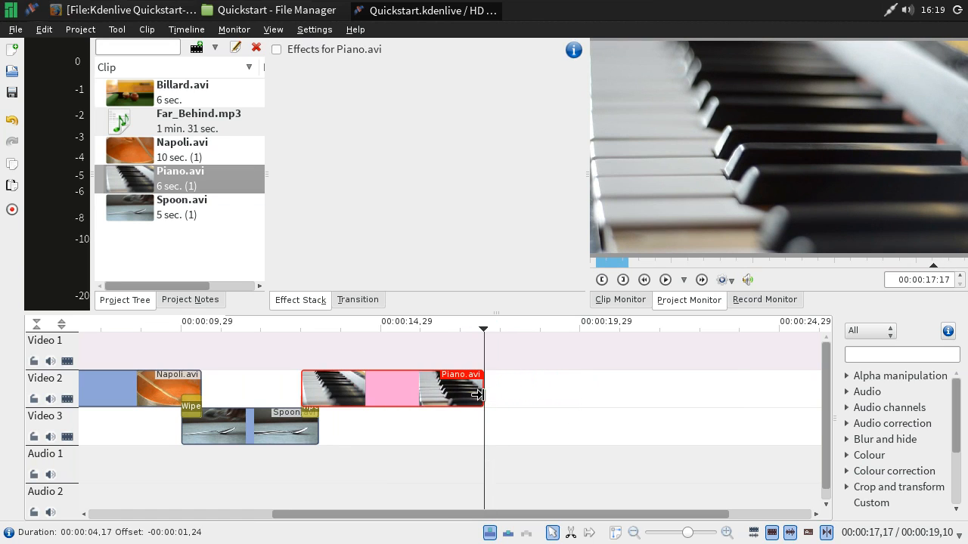
Place Billard.avi on Video 3 at 00:00:17,11, slightly overlapping the end of Piano.avi, and preview the clip.
drag(117, 91, 480, 426)
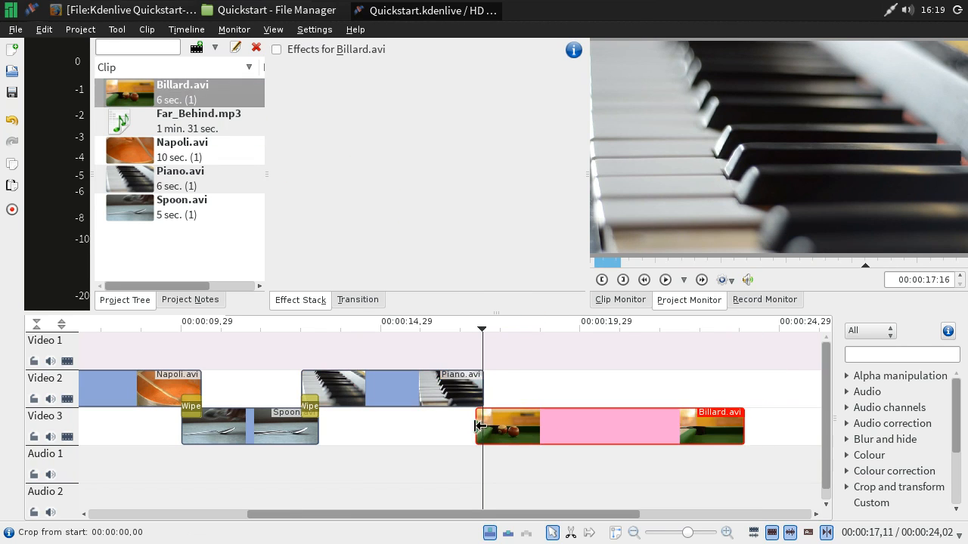
click(458, 451)
key(space)
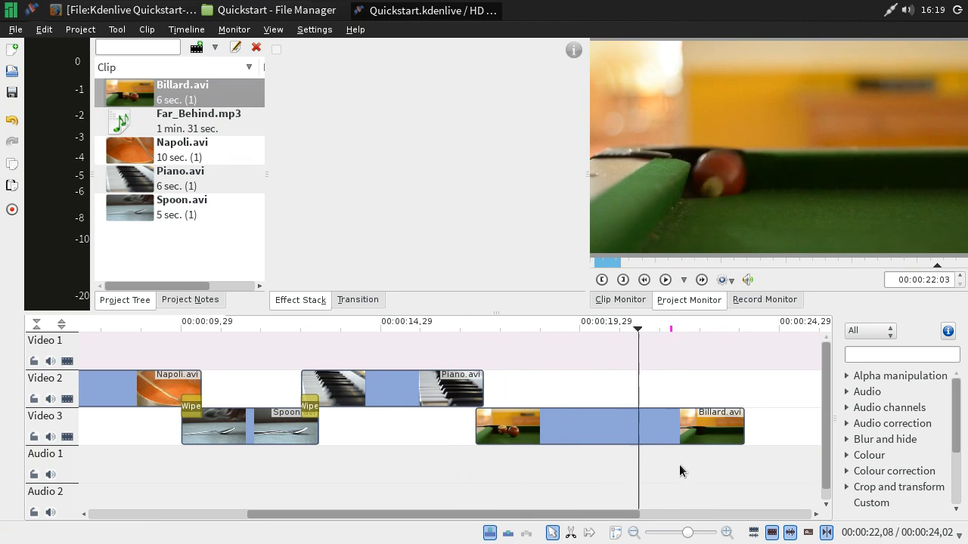
drag(722, 466, 550, 464)
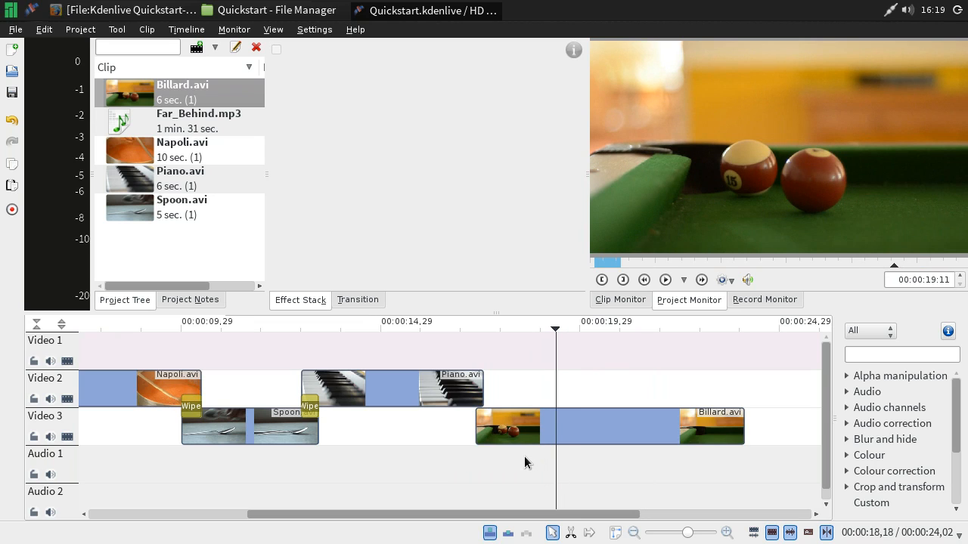
Cut Billard.avi on Video 3 at 00:00:19:07 and select its first part.
drag(474, 459, 555, 484)
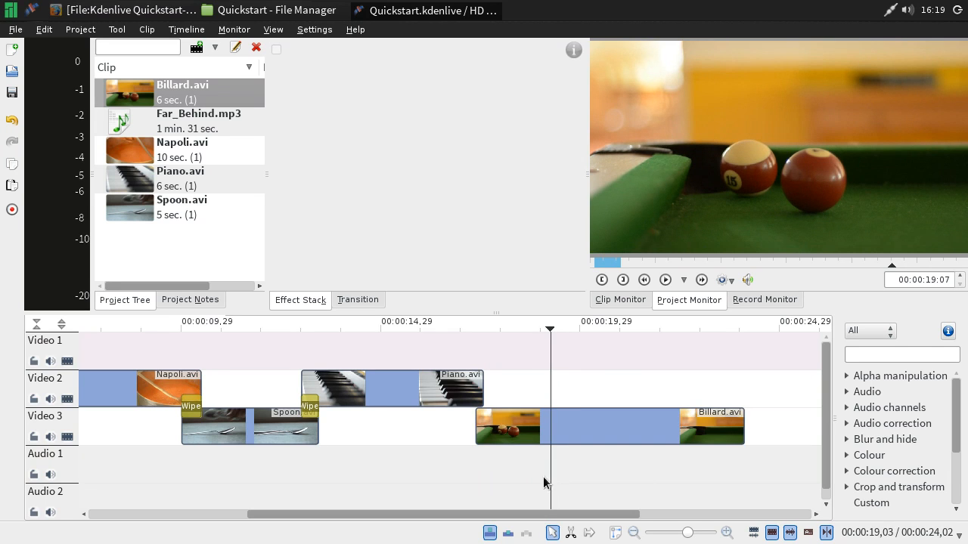
click(521, 435)
right_click(523, 437)
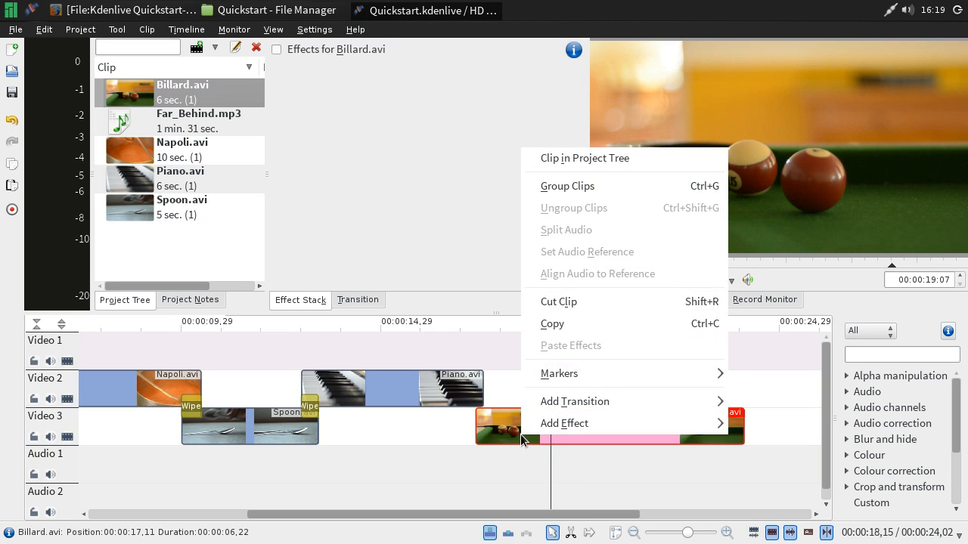
click(556, 302)
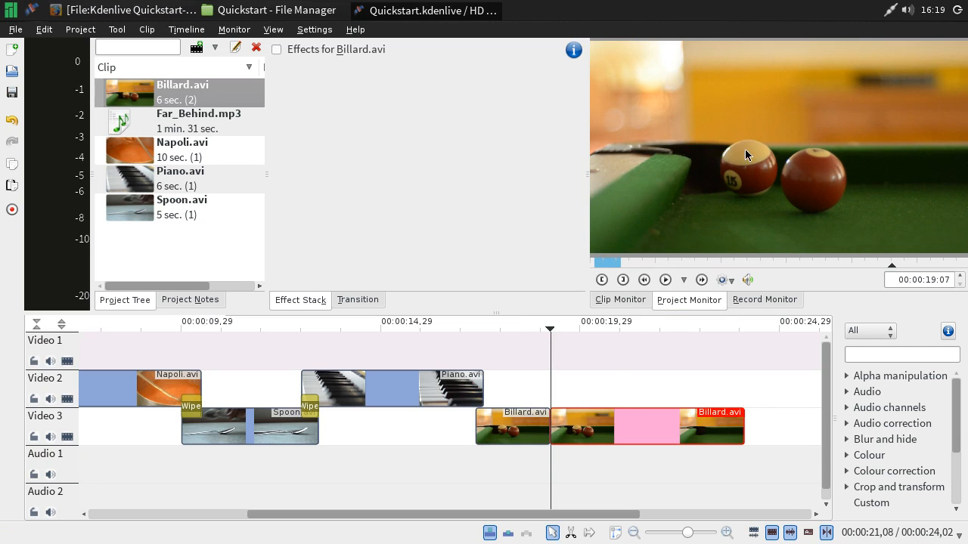
click(511, 433)
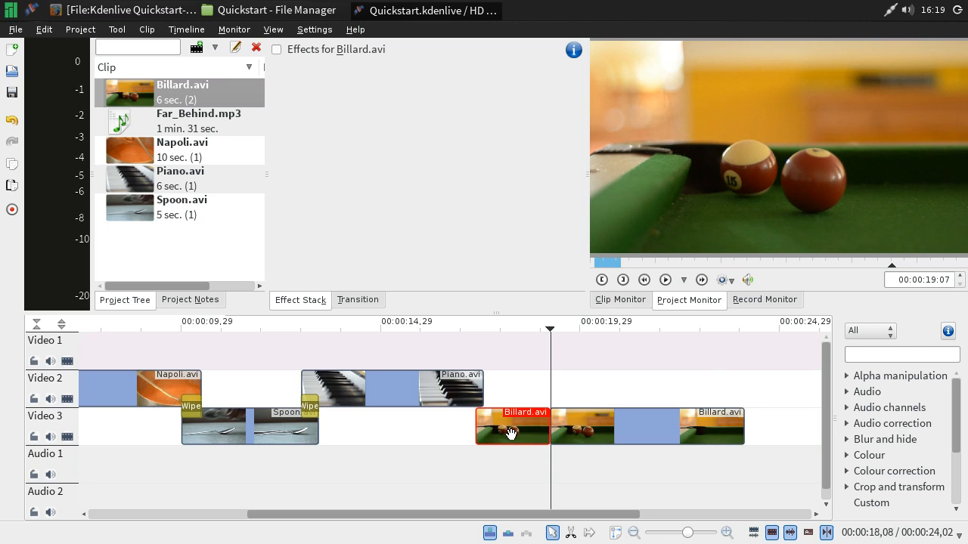
Delete the first part of Billard.avi and move the remaining part on Video 3 to 00:00:17,06, slightly overlapping the end of Piano.avi.
key(Delete)
drag(580, 430, 507, 437)
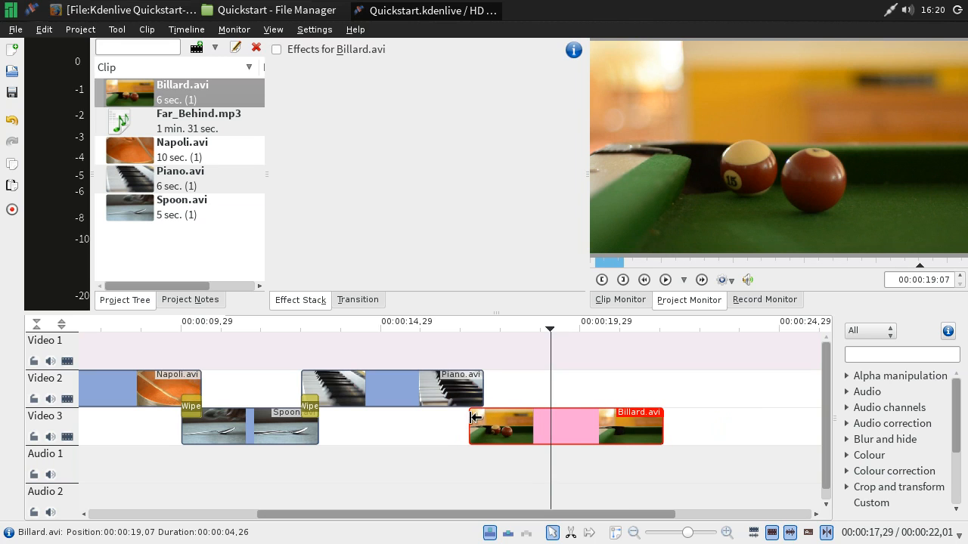
Add a transition between Piano.avi and Billard.avi, set to Wipe with the cloud.pgm image file and Reverse Transition enabled.
click(481, 404)
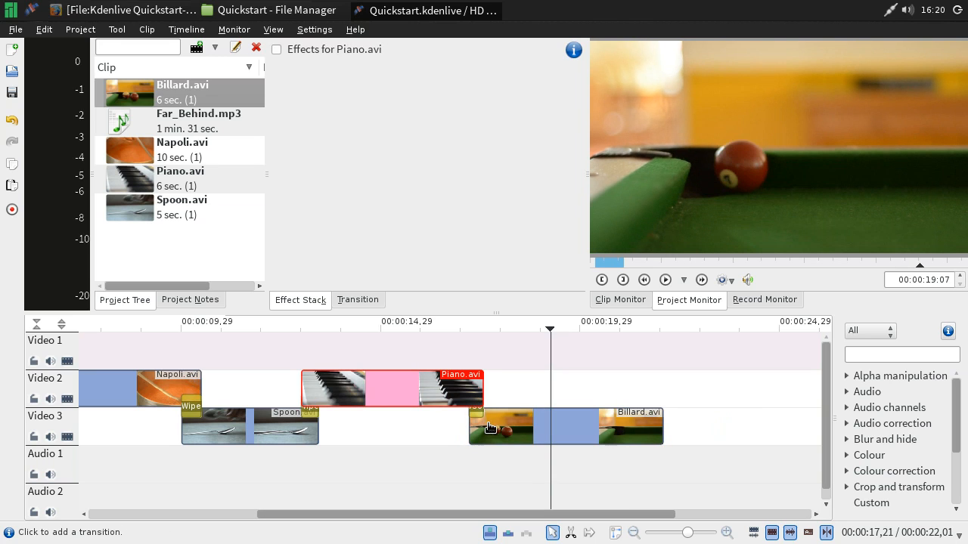
click(475, 410)
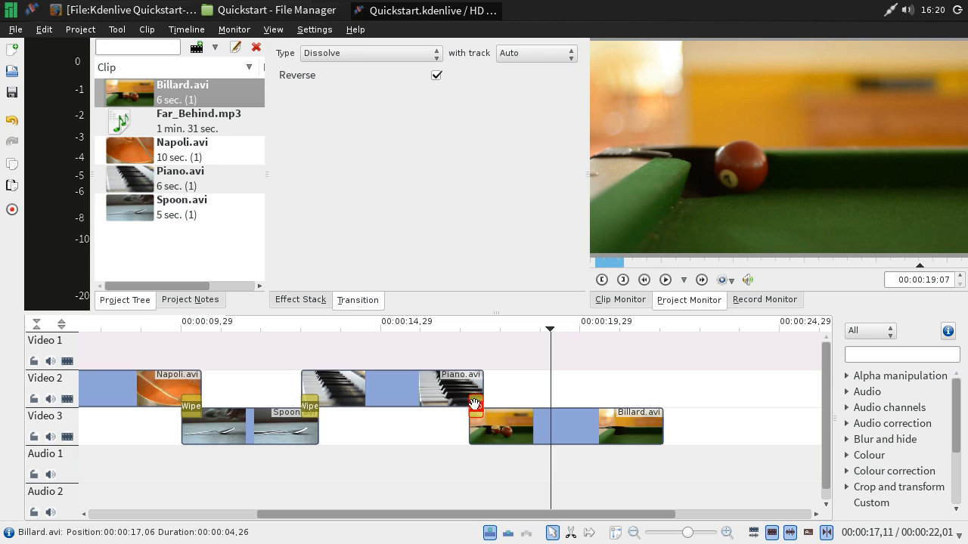
click(411, 60)
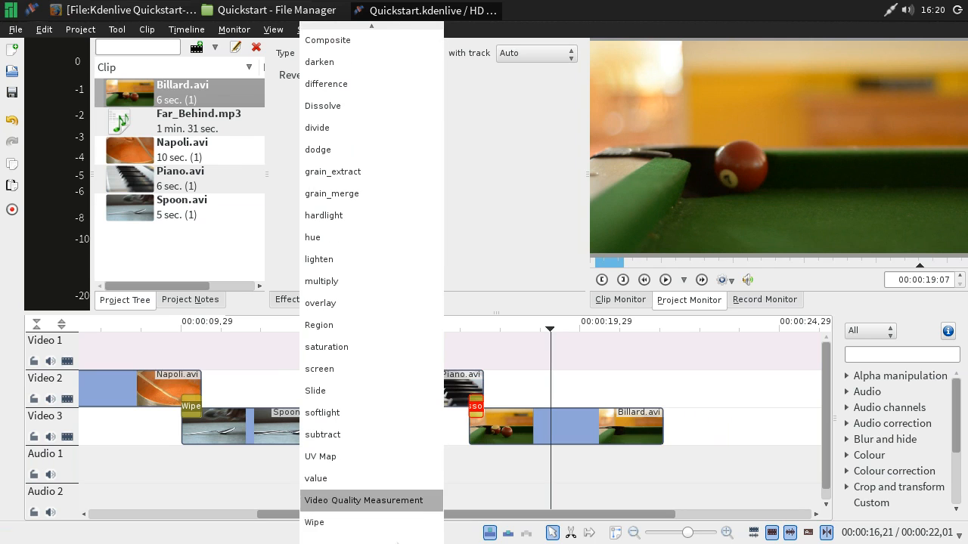
click(371, 526)
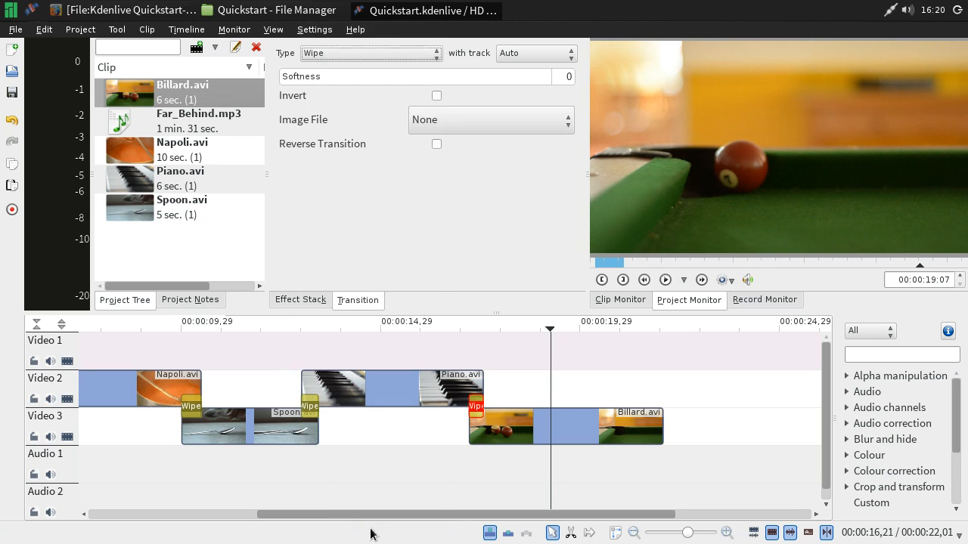
click(525, 115)
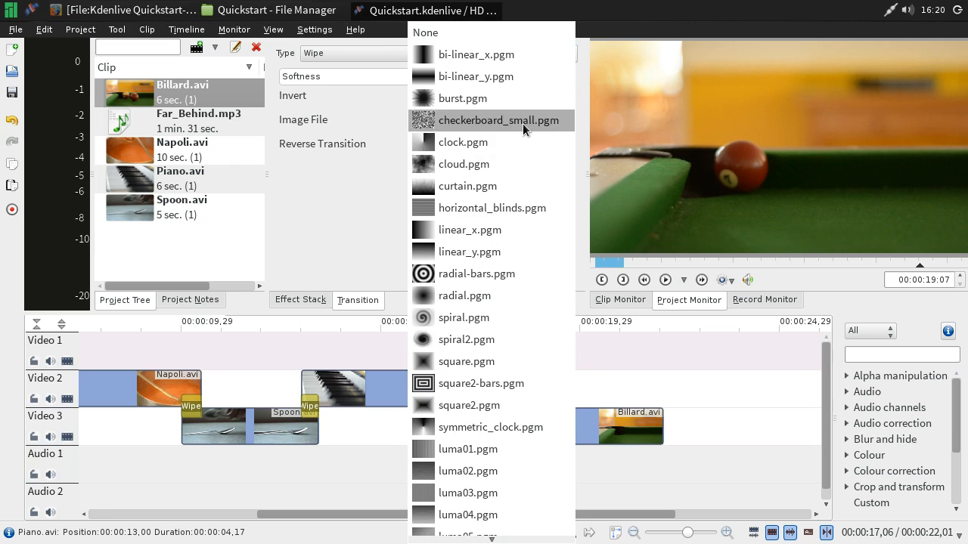
click(498, 166)
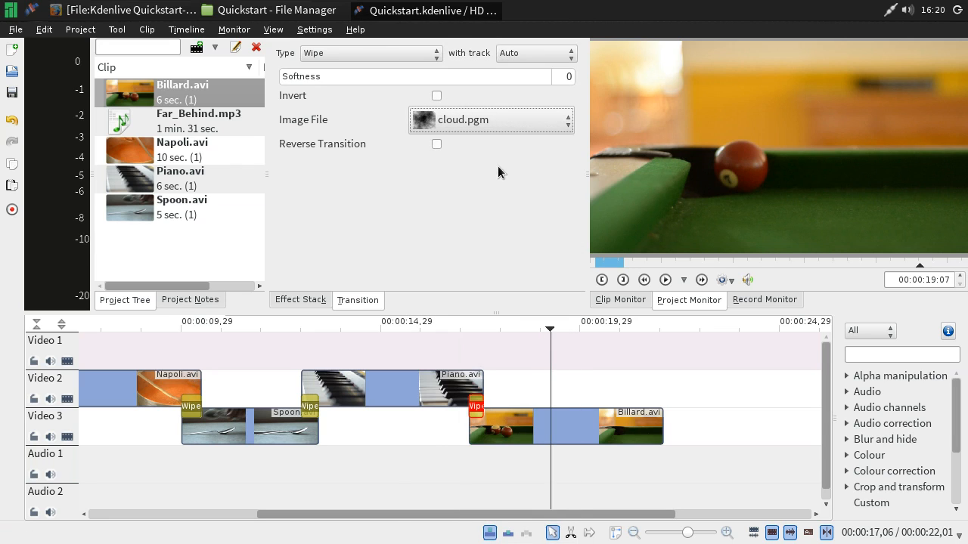
click(437, 145)
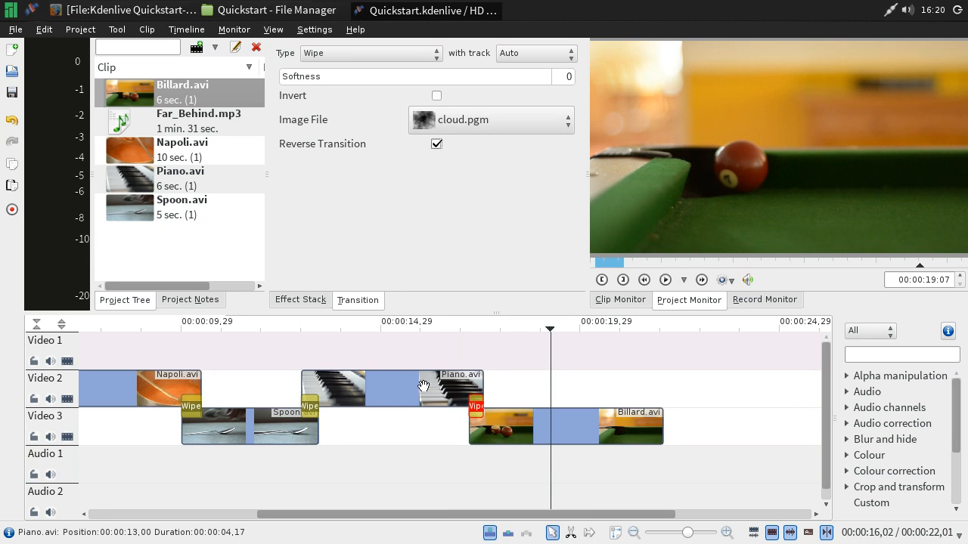
Scrub from the Piano.avi and Billard.avi overlap to 00:00:21:25 and review the clips and wipes along the timeline.
click(466, 446)
drag(466, 444, 654, 450)
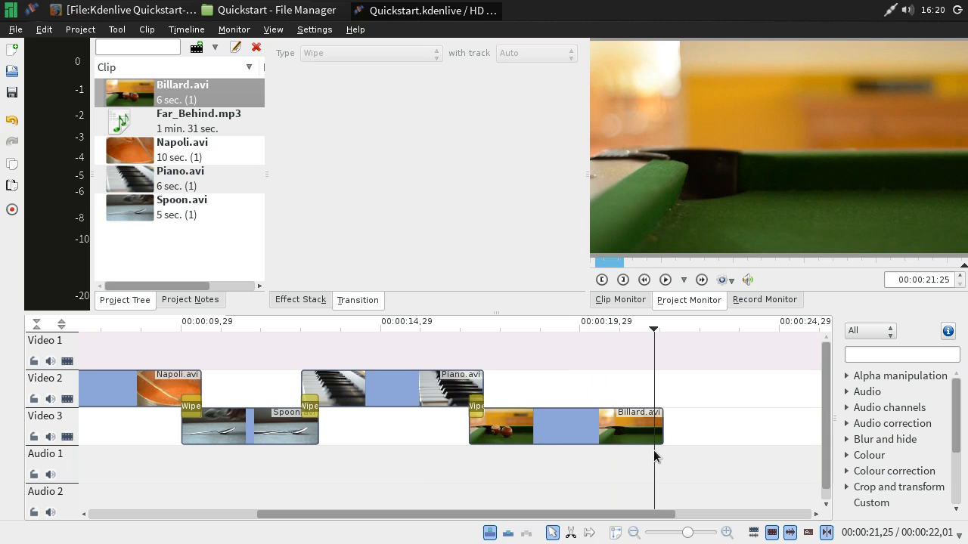
scroll(571, 459, up, 5)
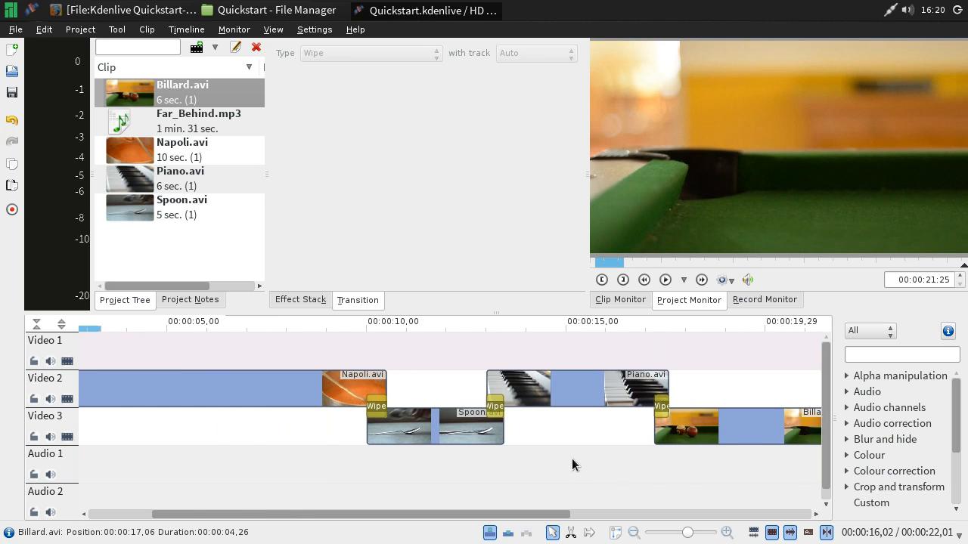
scroll(574, 455, up, 3)
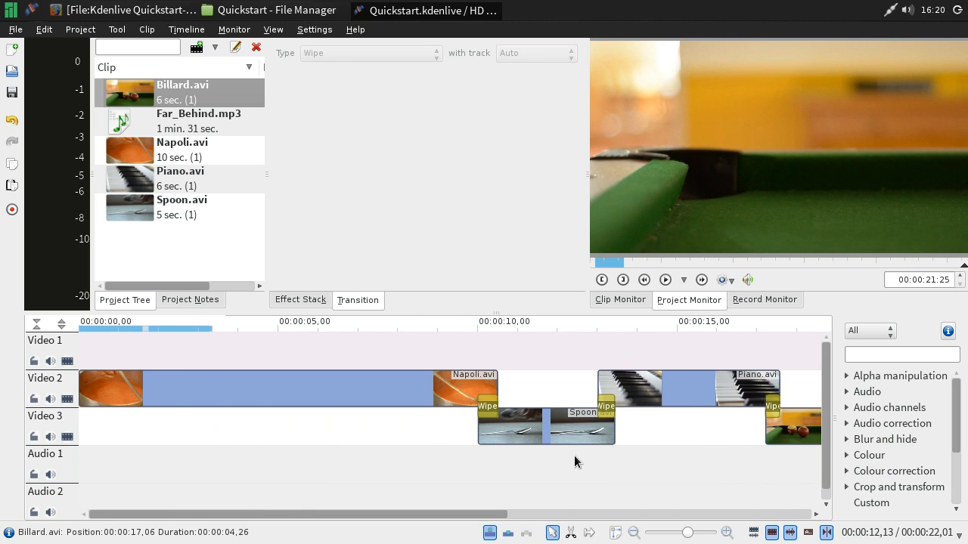
scroll(574, 455, down, 8)
scroll(574, 455, up, 8)
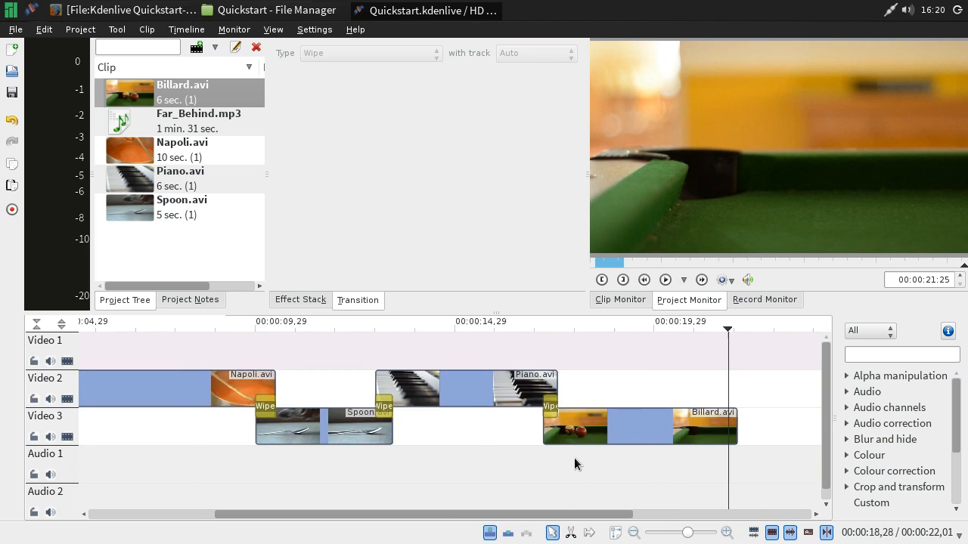
scroll(574, 458, down, 1)
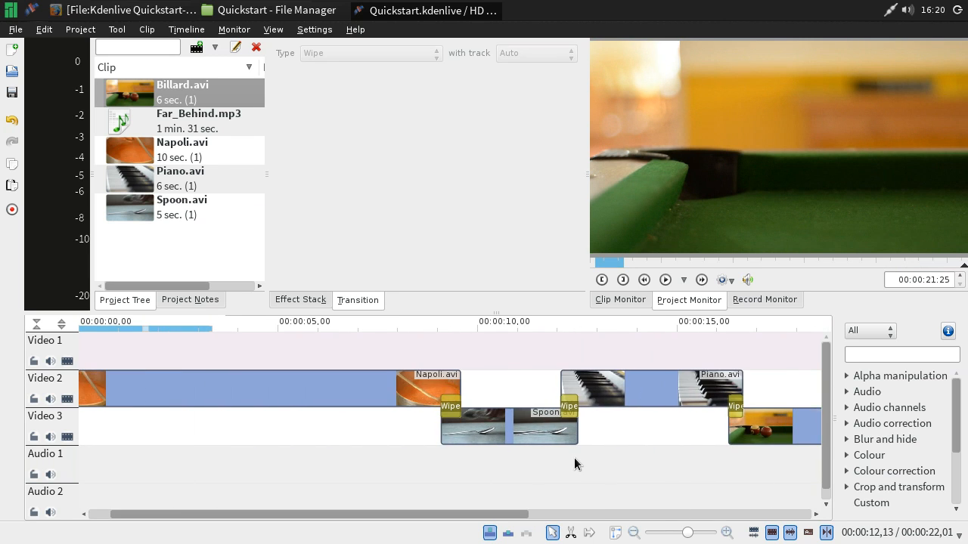
scroll(574, 457, down, 2)
scroll(574, 457, up, 2)
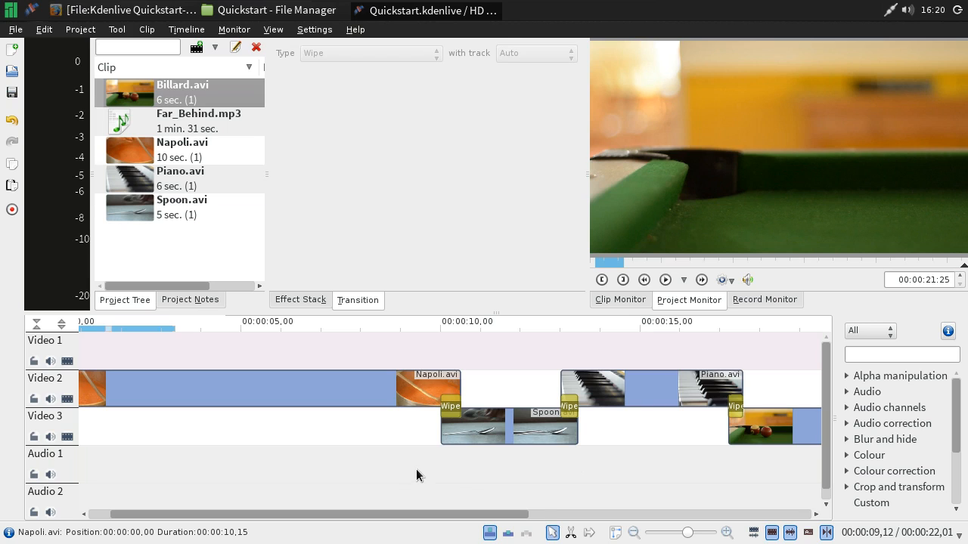
scroll(415, 475, down, 1)
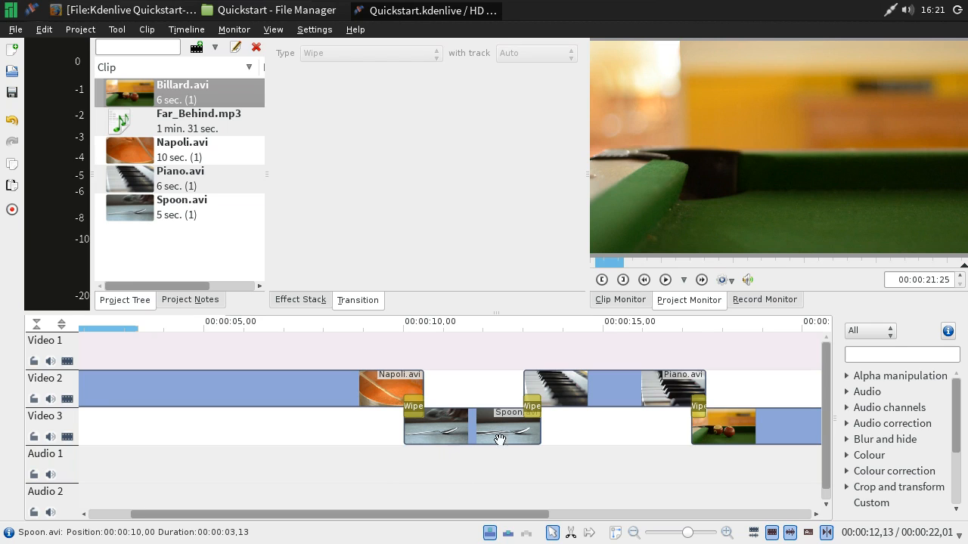
Place the playhead at 00:00:11:21 within Spoon.avi and apply the RGB adjustment colour correction effect to that clip.
click(471, 428)
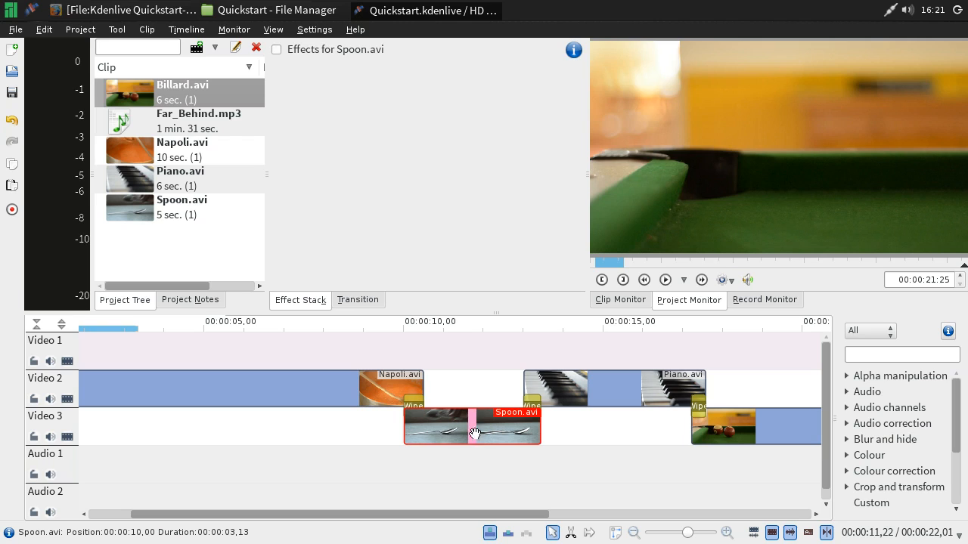
click(472, 465)
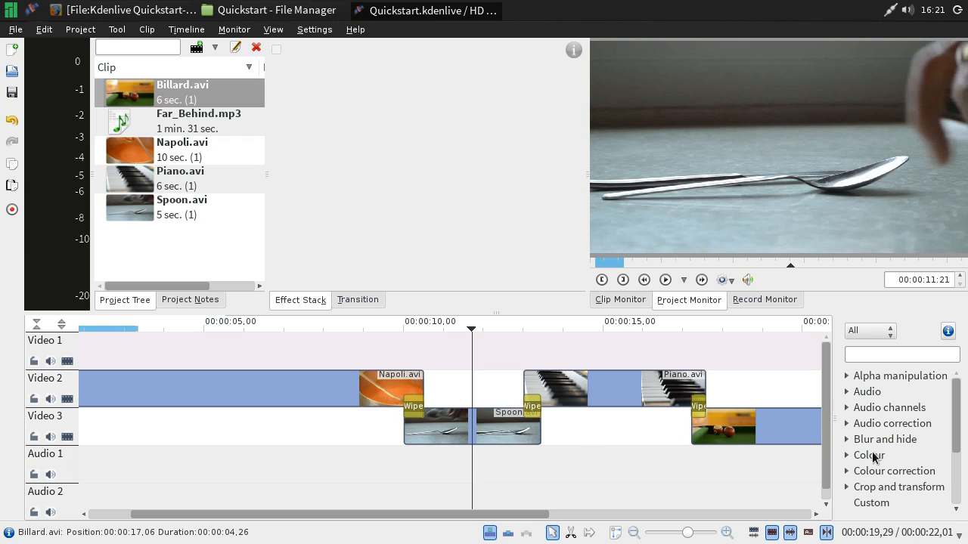
scroll(879, 445, down, 1)
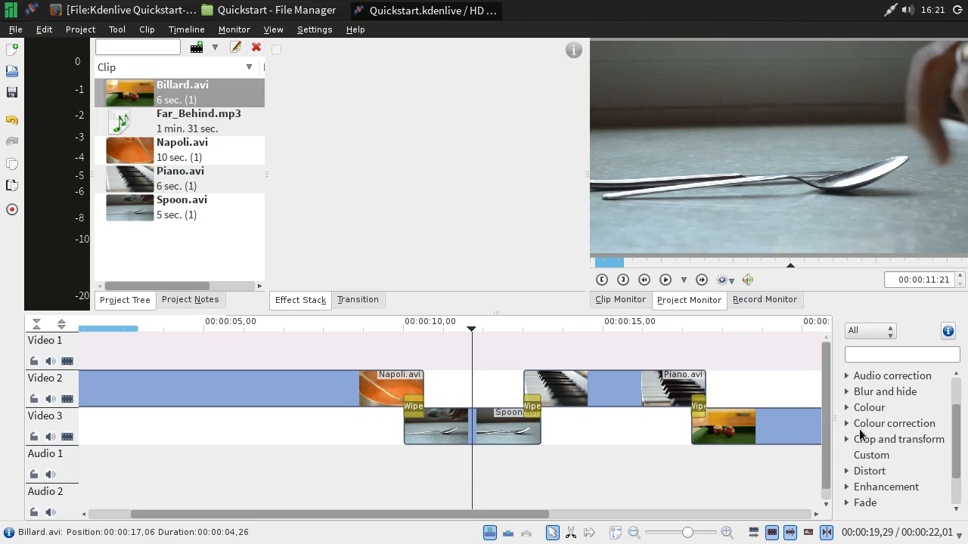
click(846, 425)
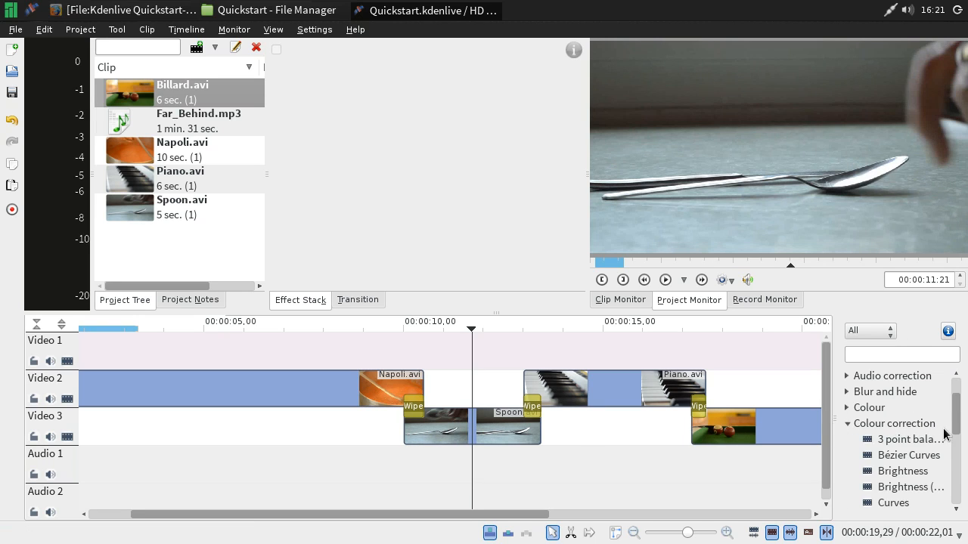
scroll(944, 433, down, 1)
scroll(944, 432, down, 1)
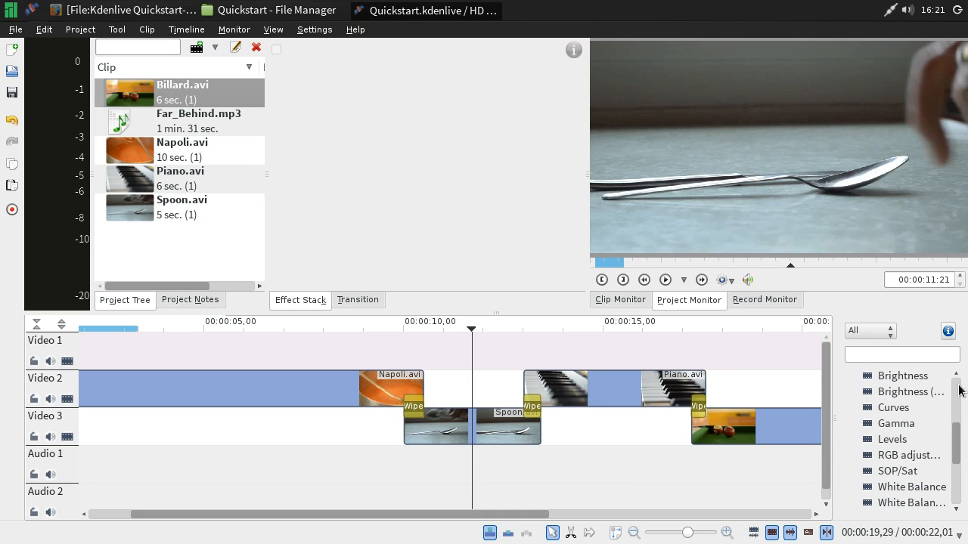
double_click(905, 456)
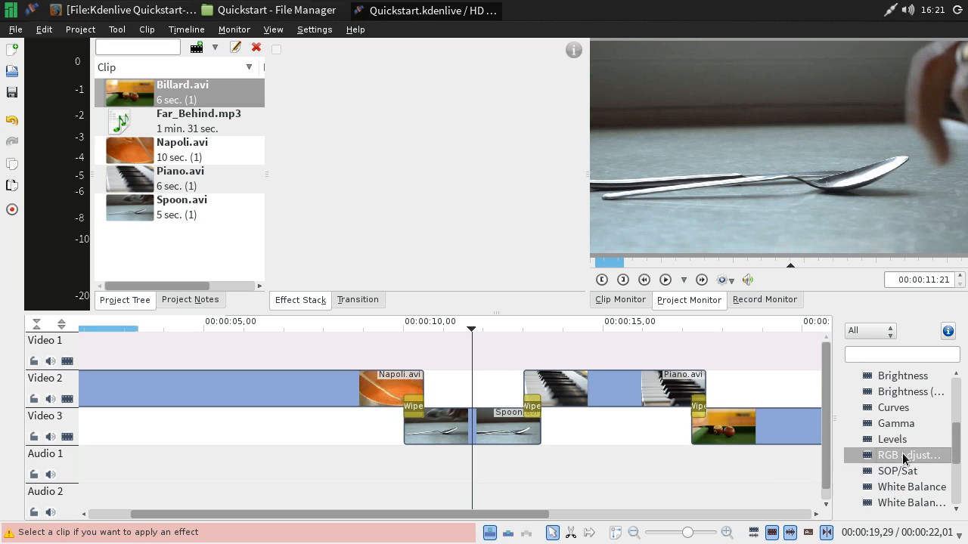
click(503, 428)
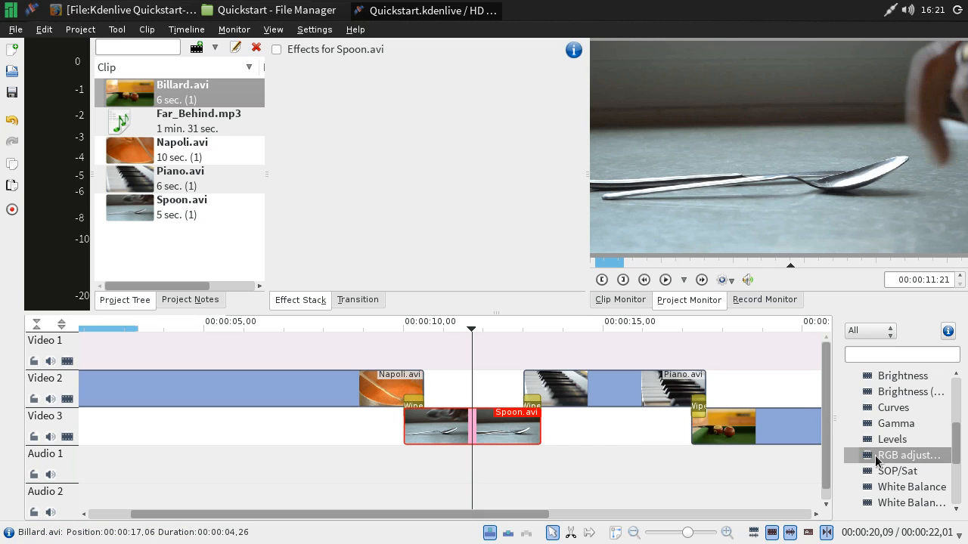
drag(878, 458, 458, 431)
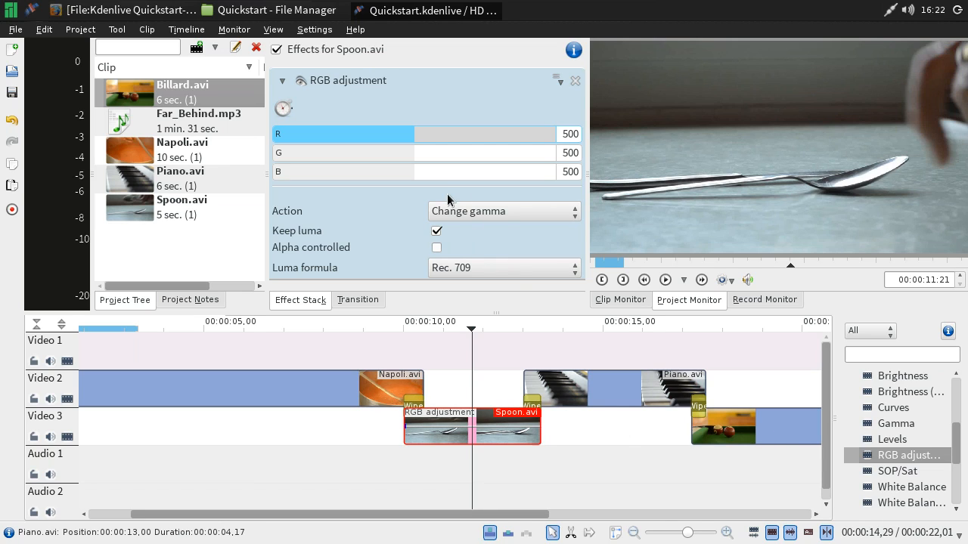
Raise the red value of the RGB adjustment on Spoon.avi to 1000 and the green value to 765.
drag(415, 136, 477, 146)
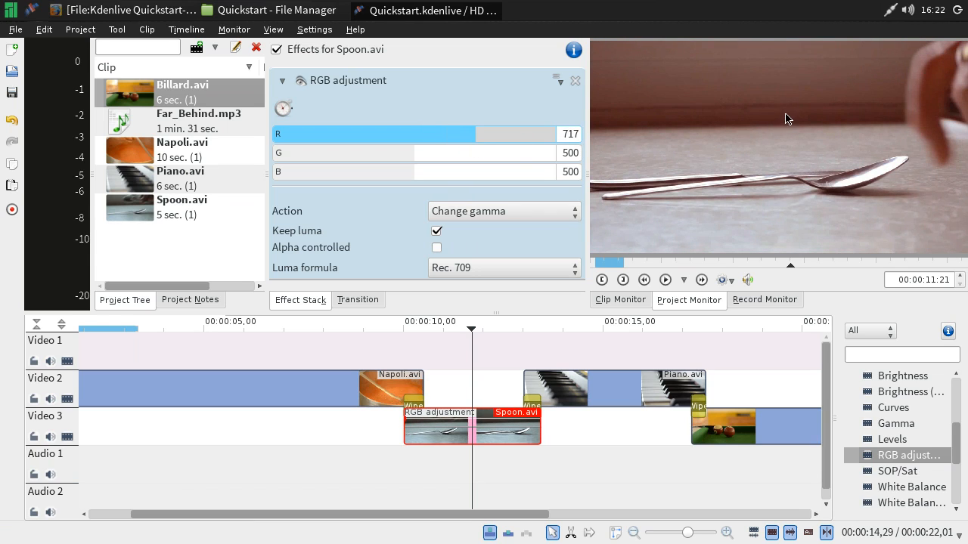
drag(477, 136, 507, 143)
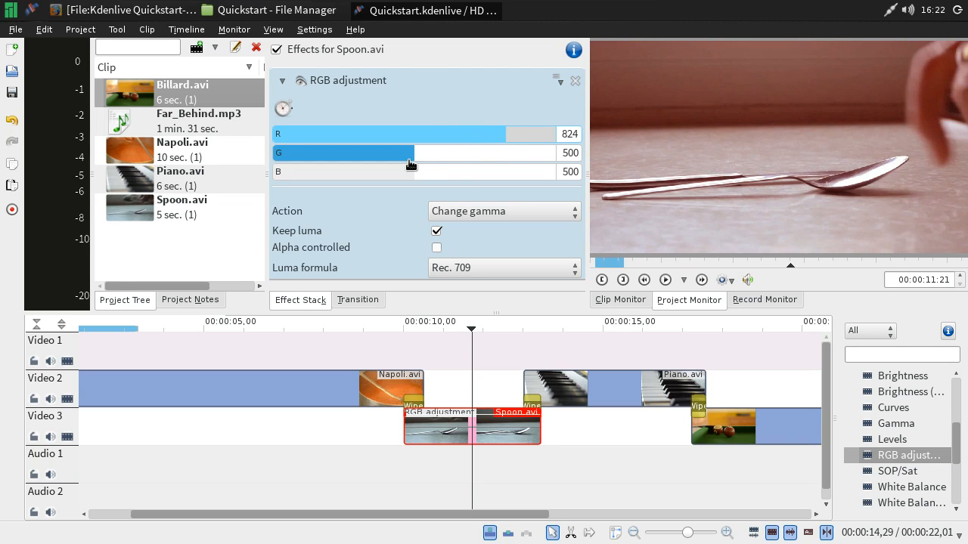
drag(419, 162, 456, 165)
drag(509, 136, 580, 143)
drag(447, 152, 491, 163)
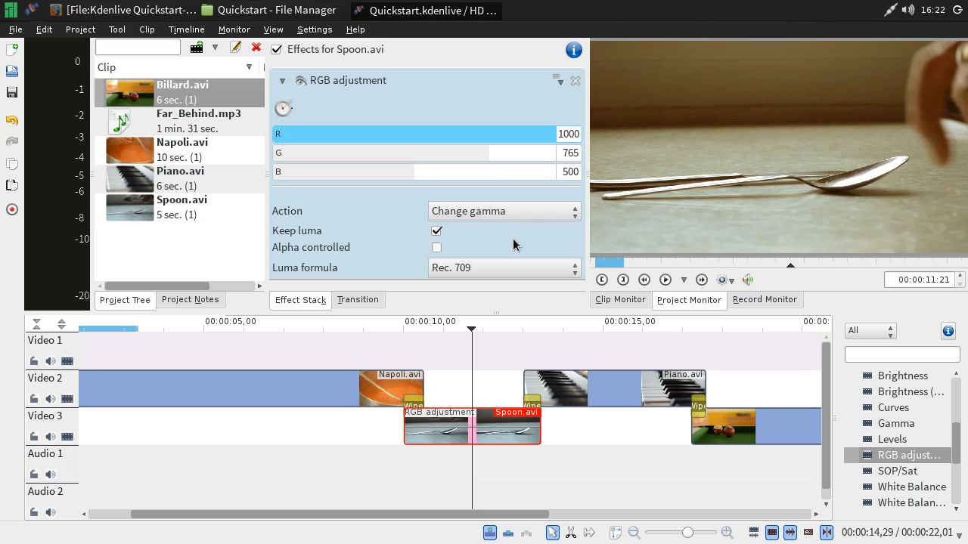
Try the Add constant action, set the RGB adjustment's action to Multiply, and lower green to 661 and red to 789.
click(470, 214)
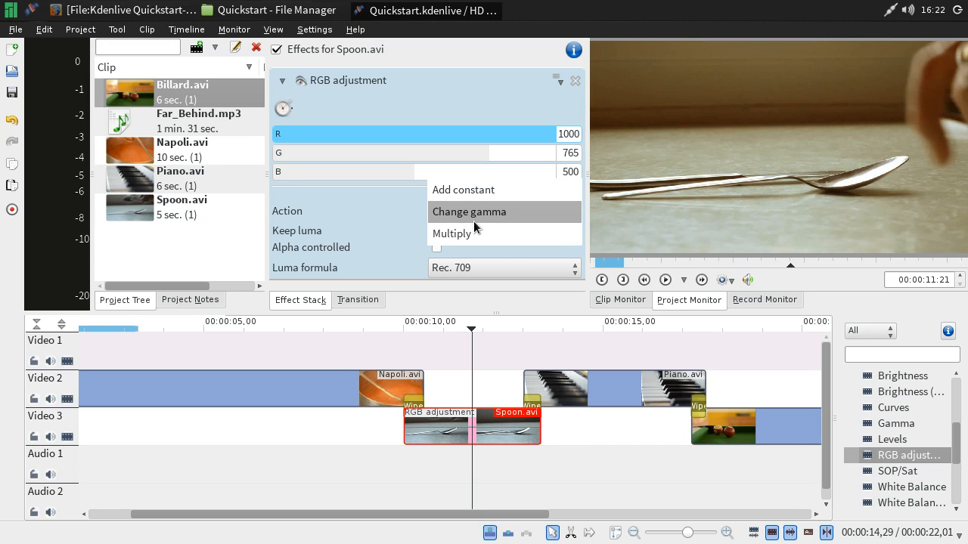
click(481, 192)
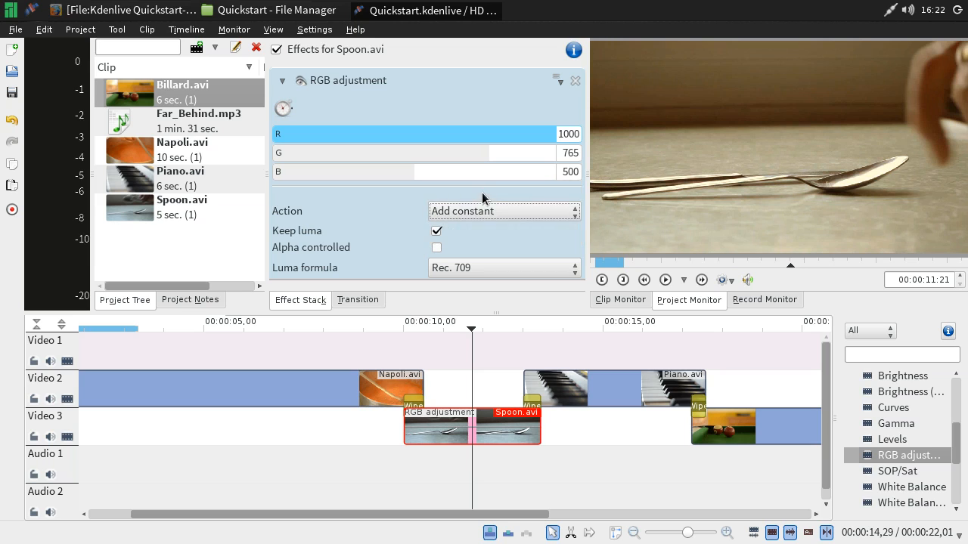
click(482, 213)
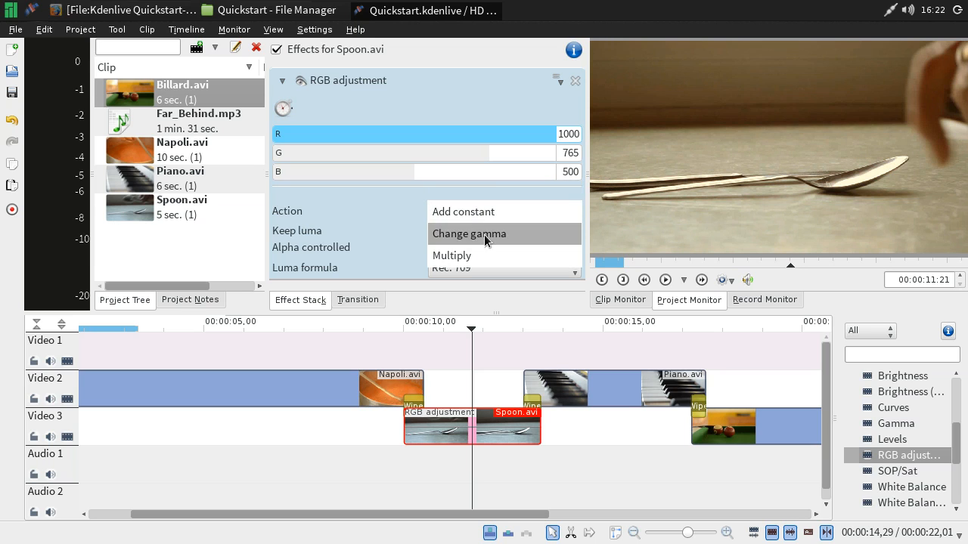
click(484, 256)
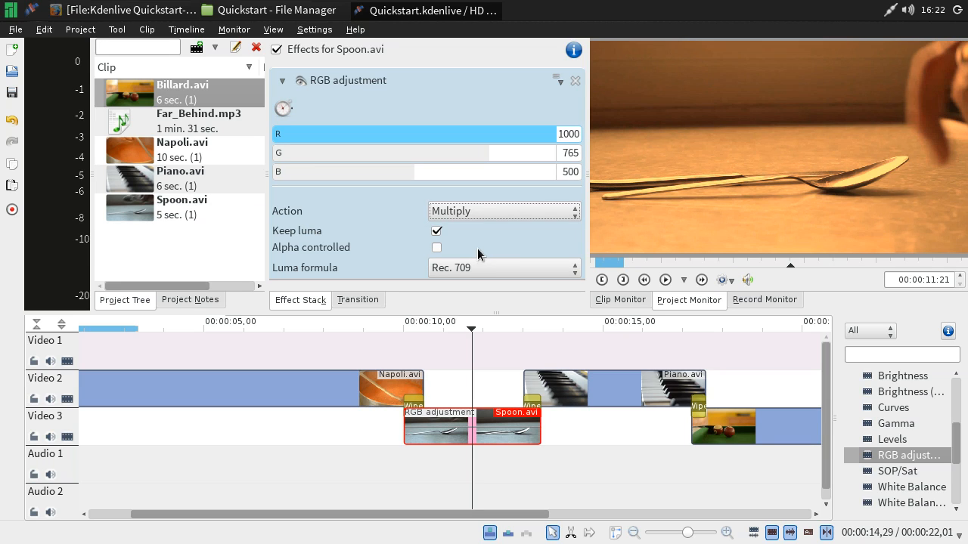
drag(481, 155, 460, 161)
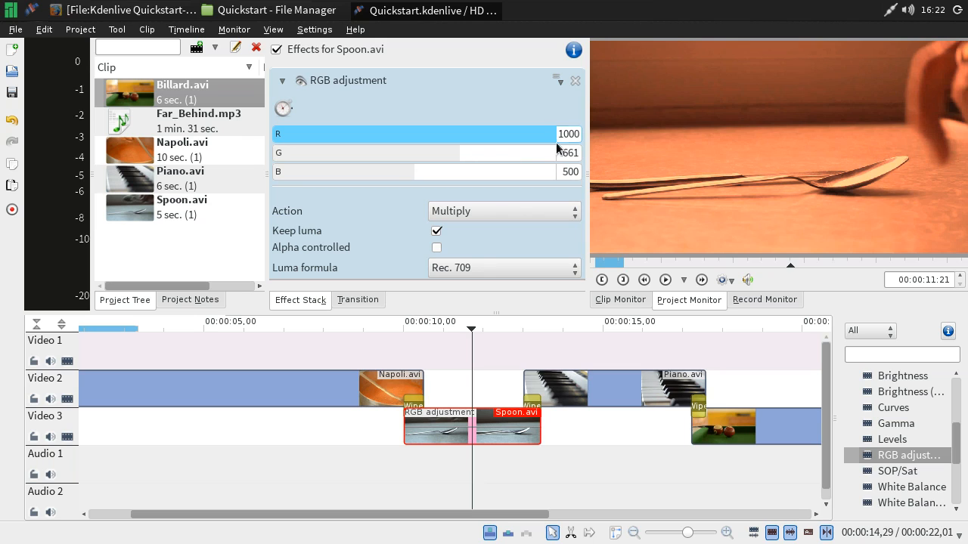
drag(548, 139, 498, 142)
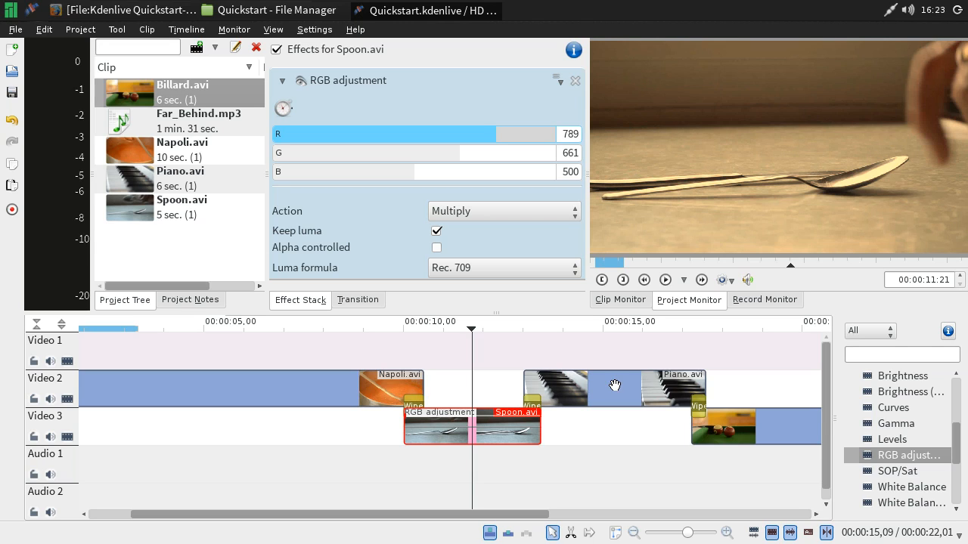
Search the effect list for sepia.
scroll(953, 451, down, 1)
scroll(953, 451, up, 2)
click(875, 359)
text(awpi)
key(BackSpace)
key(BackSpace)
key(BackSpace)
key(BackSpace)
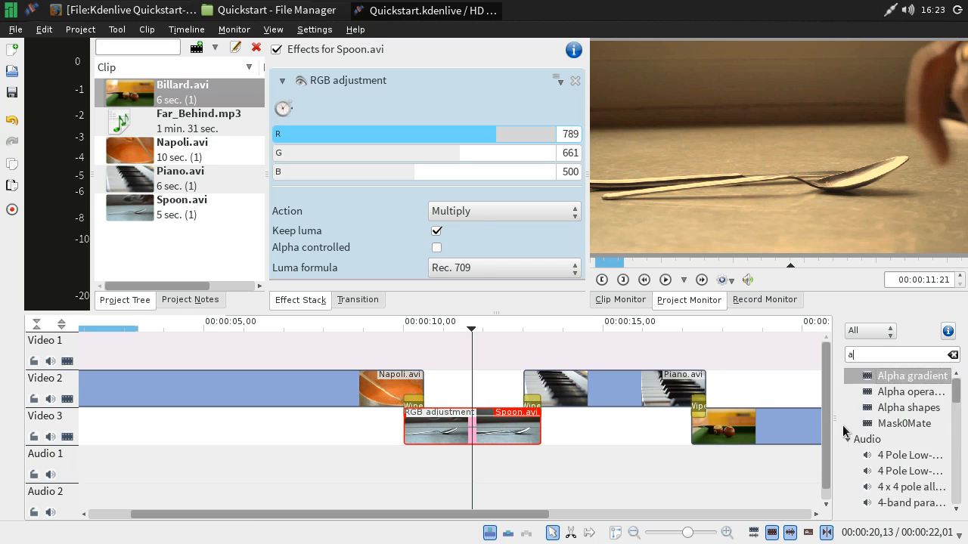
text(sepia)
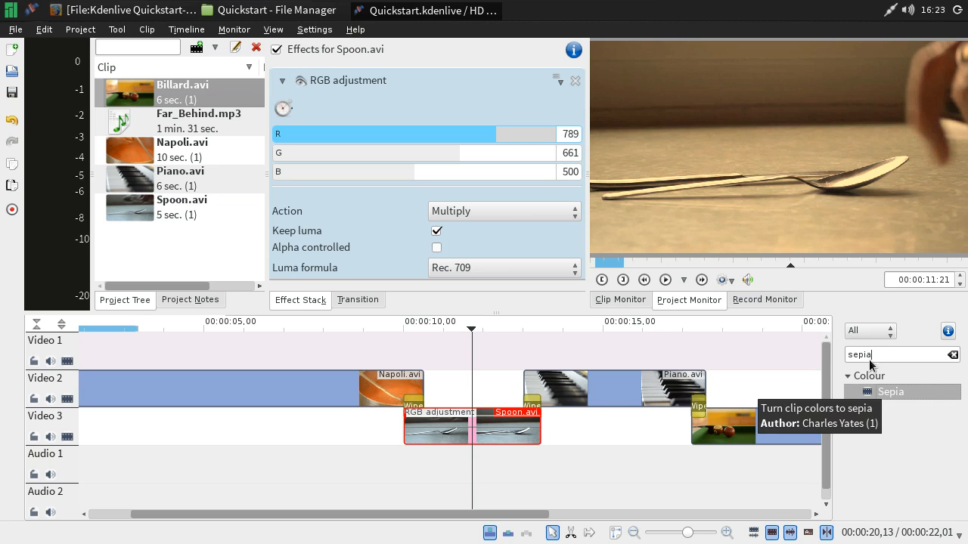
Save the RGB adjustment settings of Spoon.avi as a custom effect named YellowSep.
click(558, 83)
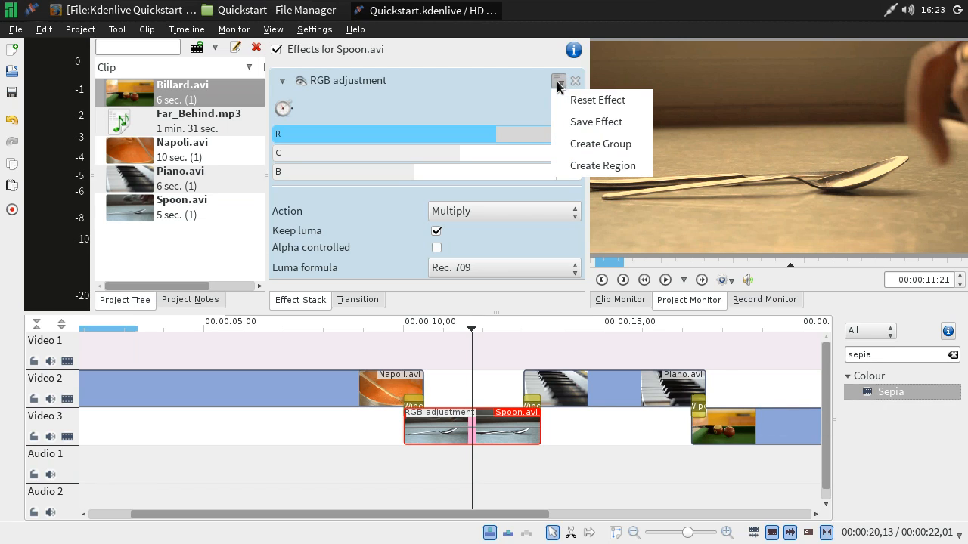
click(575, 124)
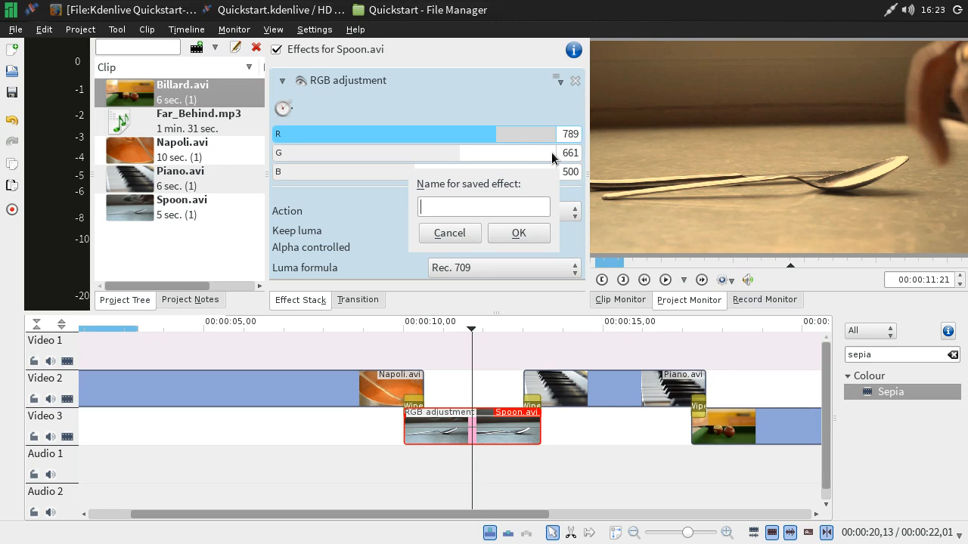
text(YellowSep)
click(515, 232)
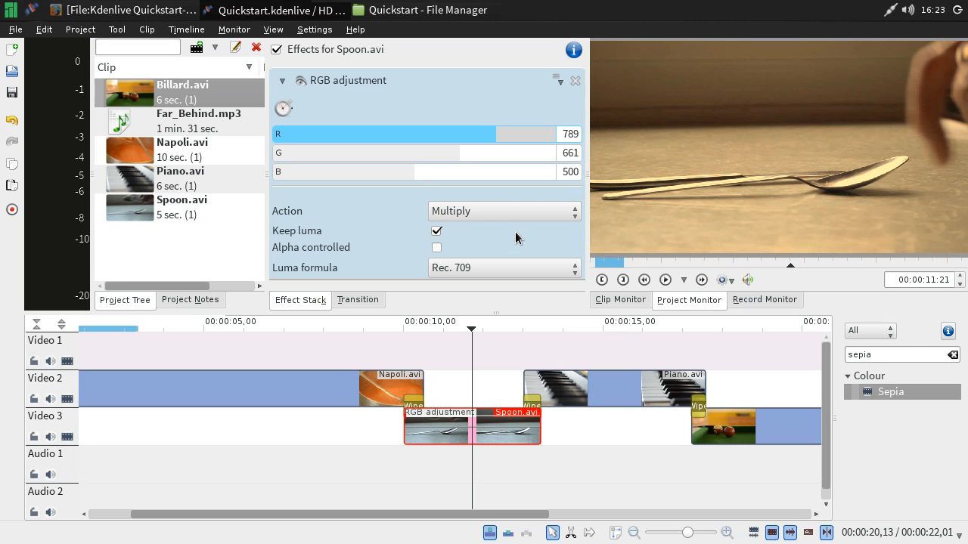
Add the YellowSep effect to the Extra Toolbar and place it above Render.
right_click(10, 250)
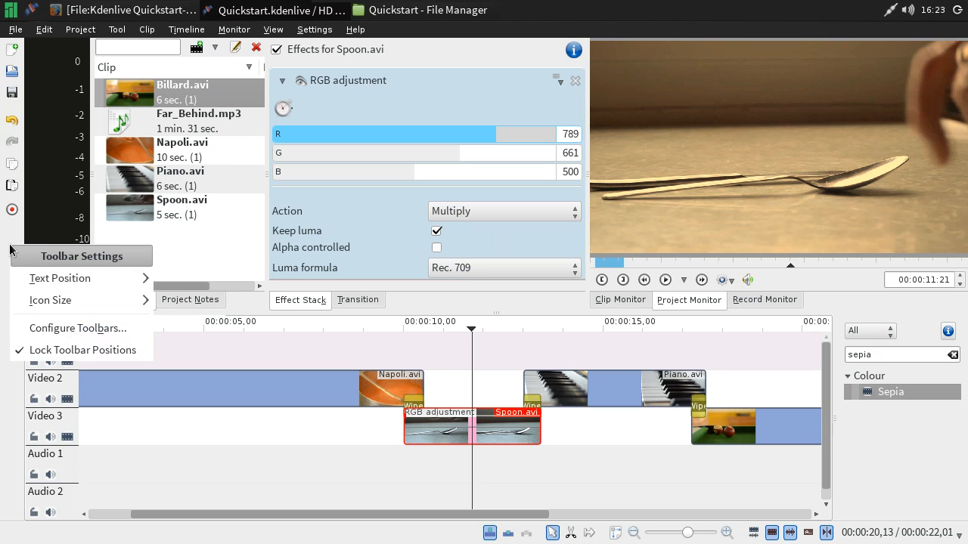
click(45, 330)
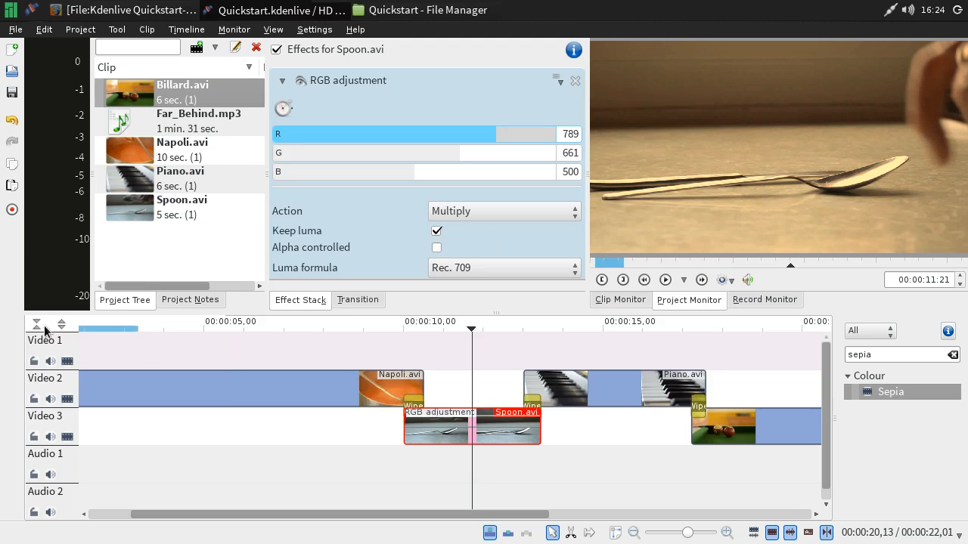
click(318, 163)
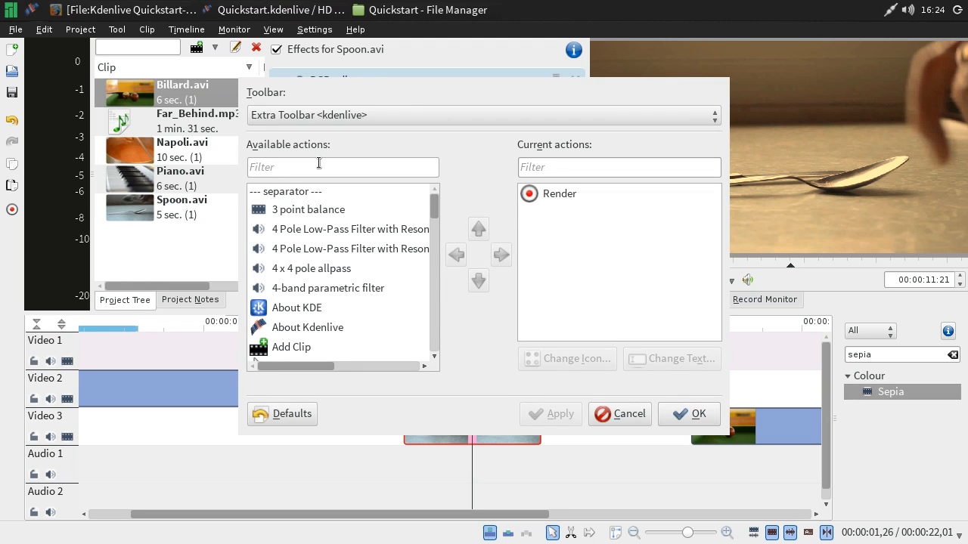
text(yell)
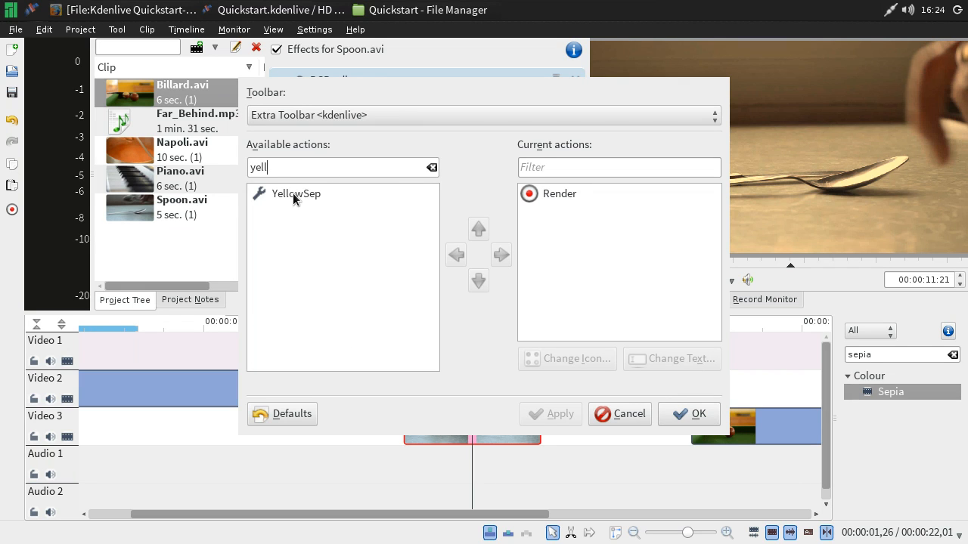
drag(293, 193, 577, 228)
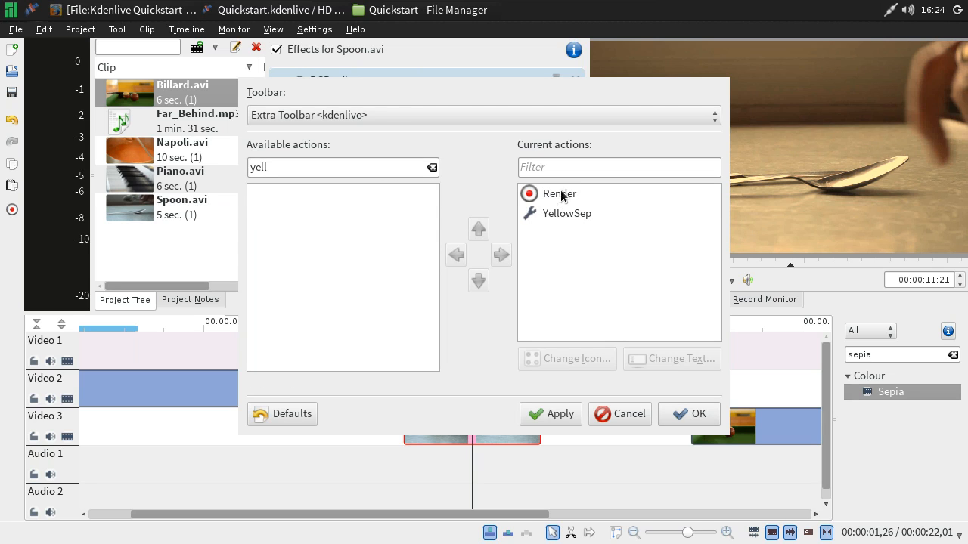
click(567, 214)
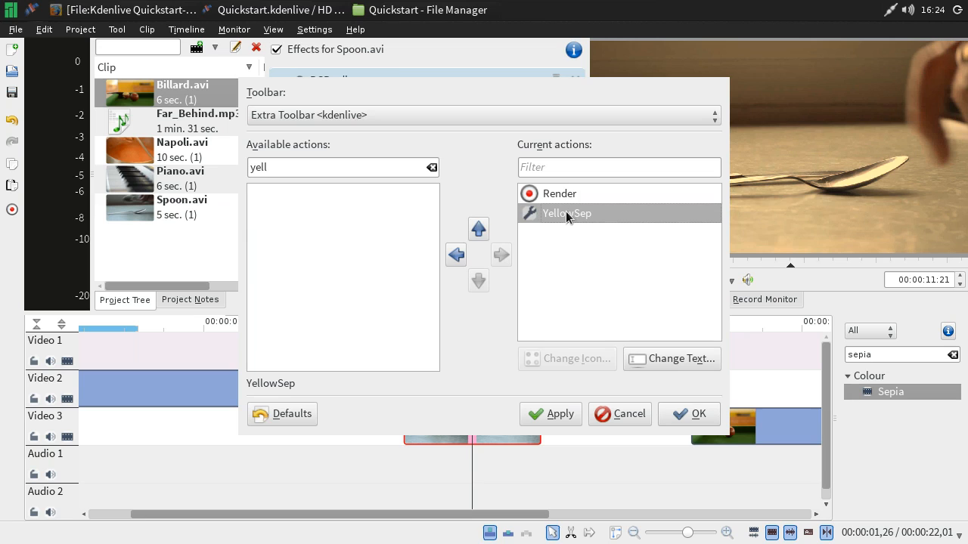
click(479, 230)
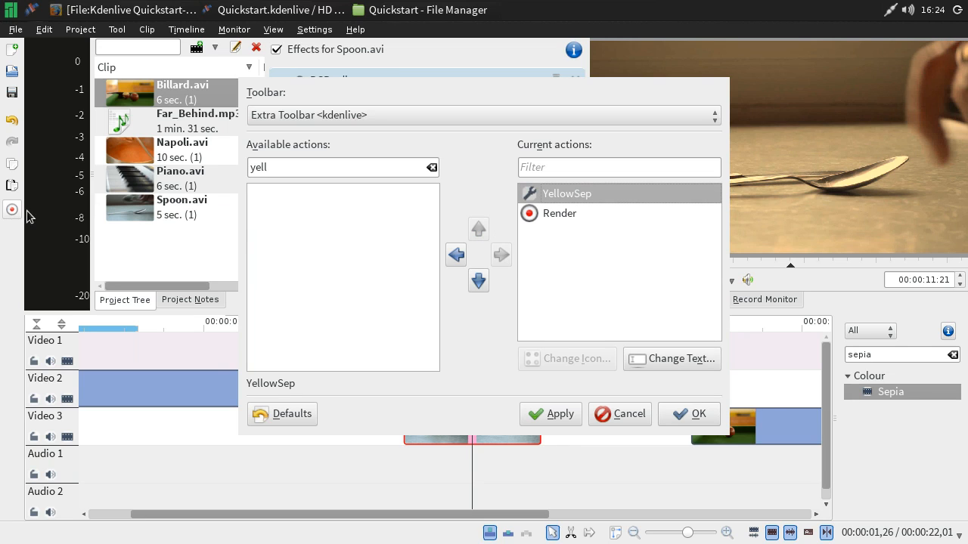
click(673, 415)
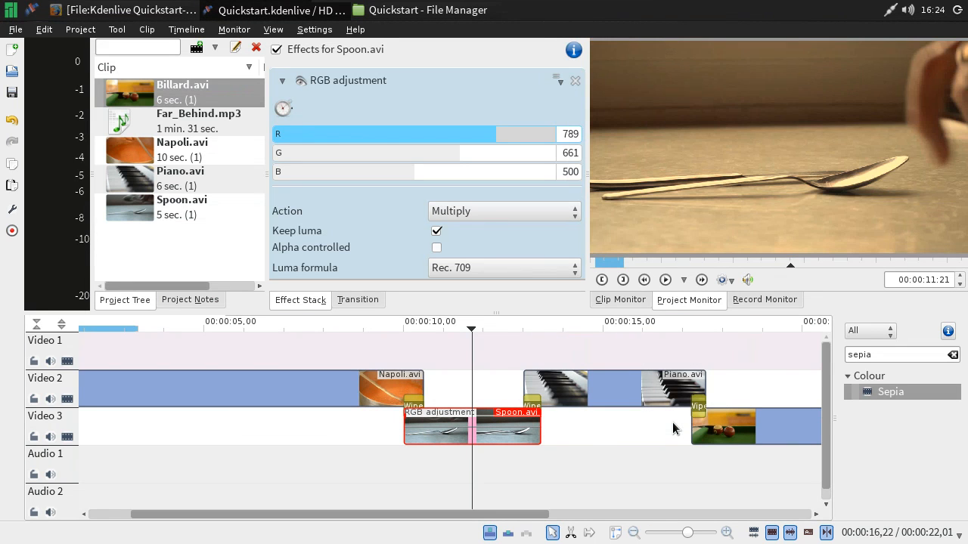
click(314, 30)
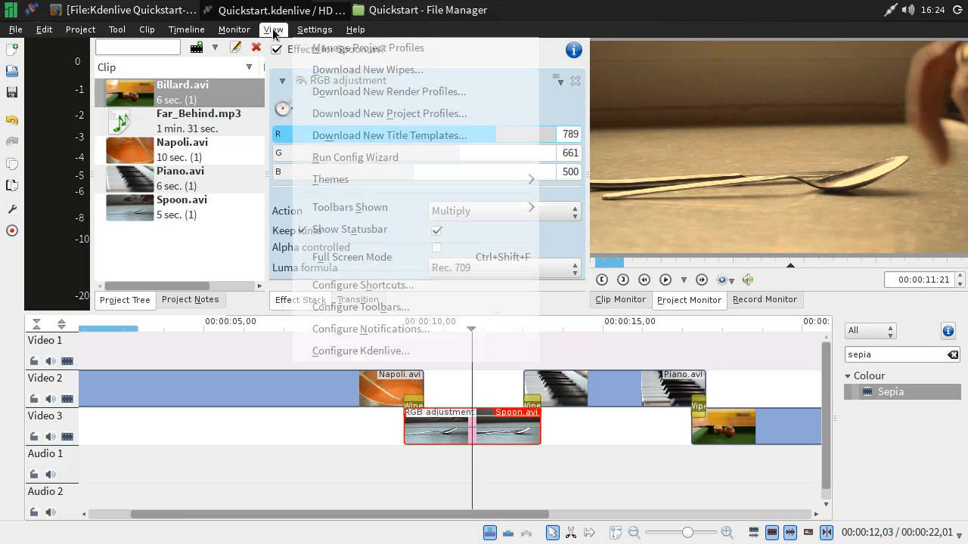
mouse_move(272, 34)
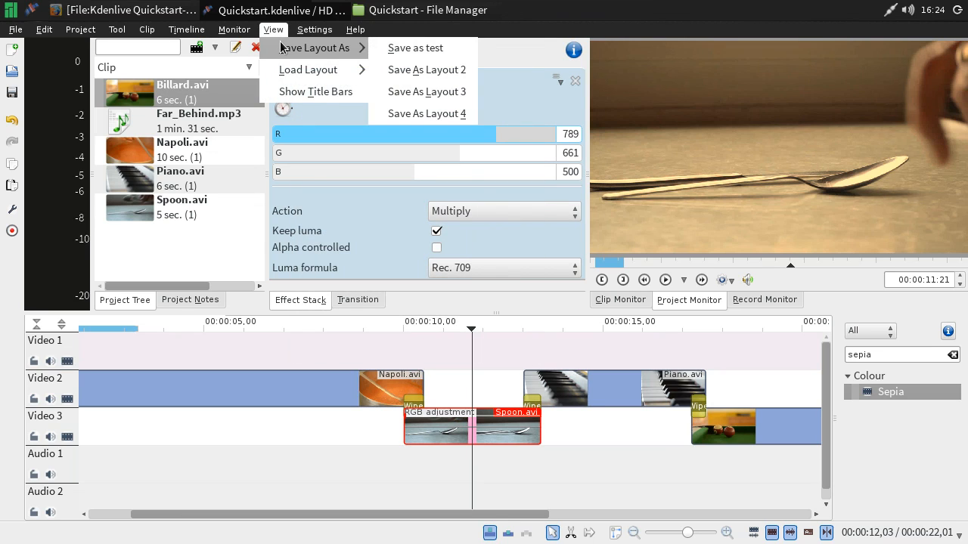
click(418, 50)
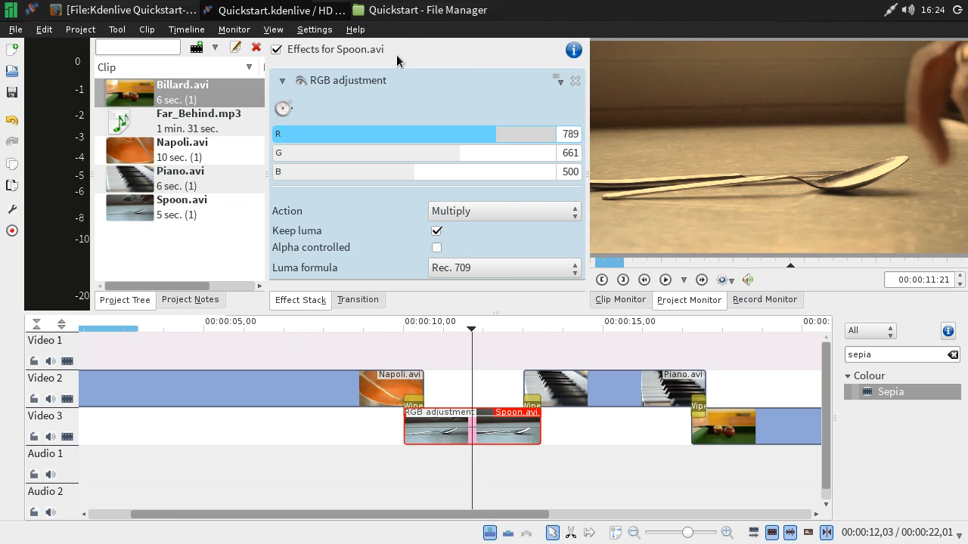
click(273, 30)
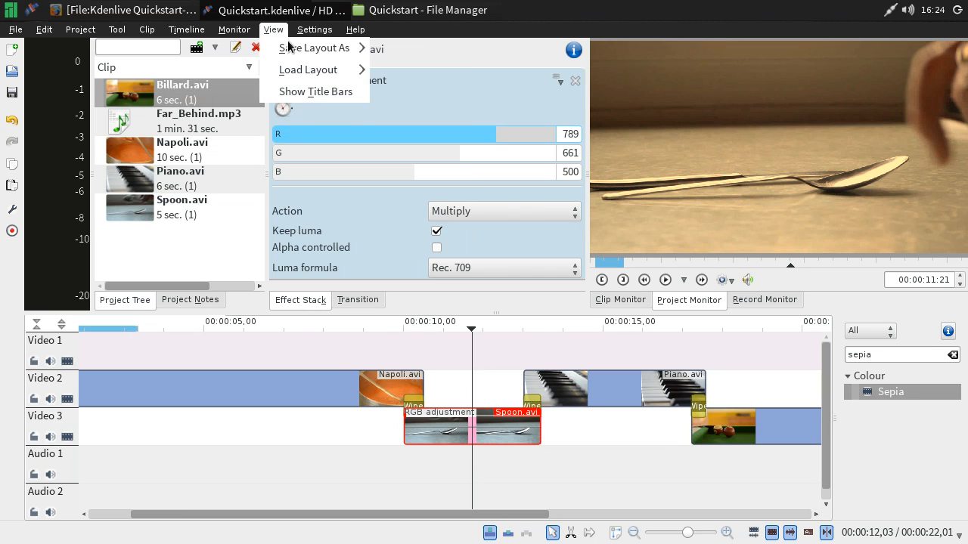
mouse_move(327, 50)
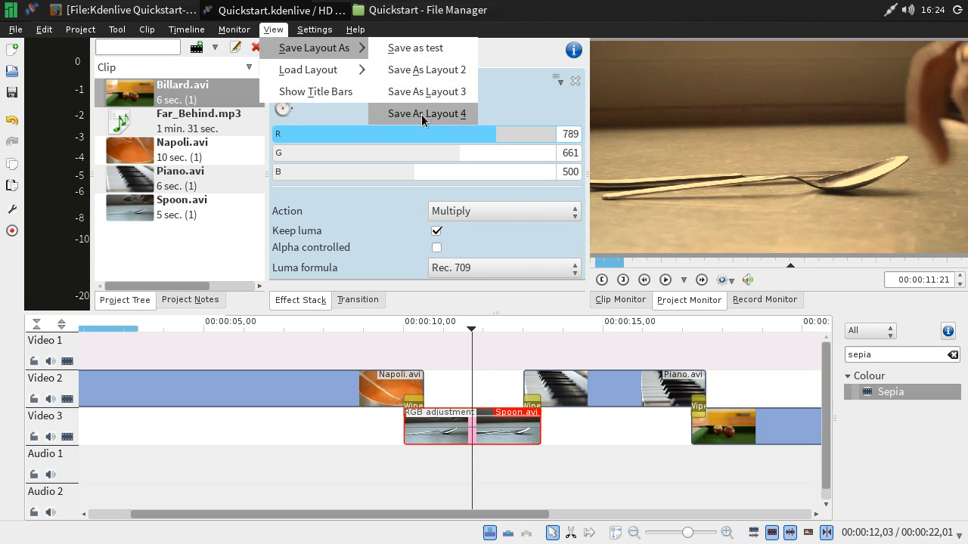
click(15, 346)
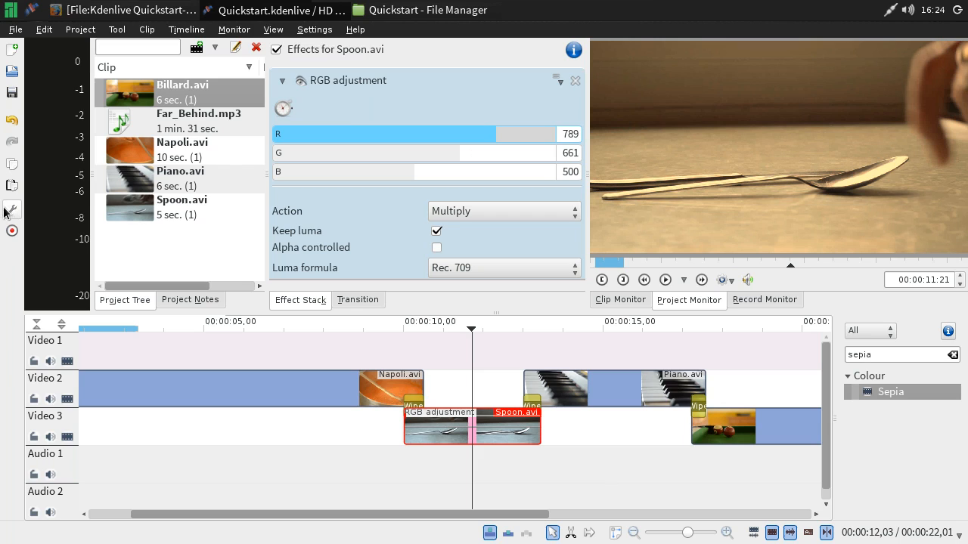
Place the playhead at 00:00:15:12 within Piano.avi and apply the saved YellowSep effect to that clip.
click(619, 471)
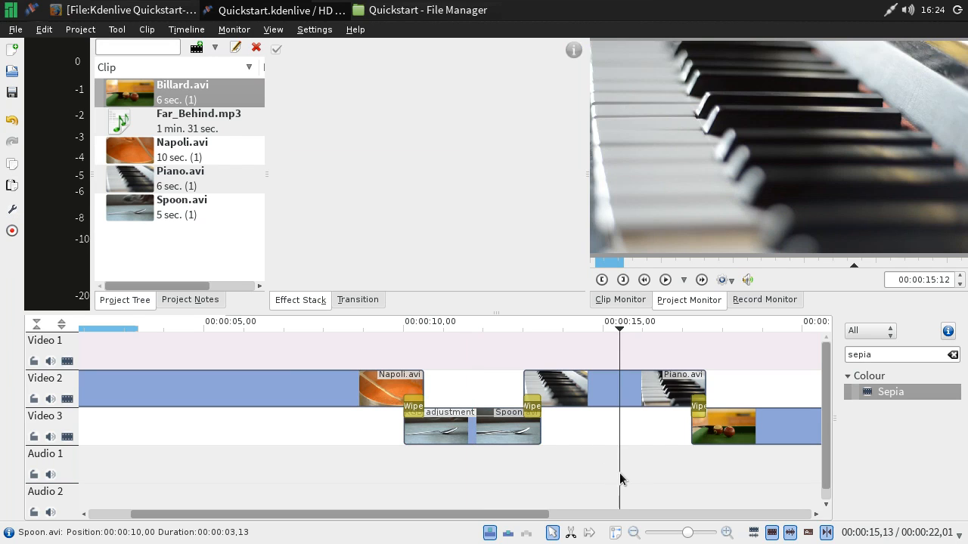
click(594, 386)
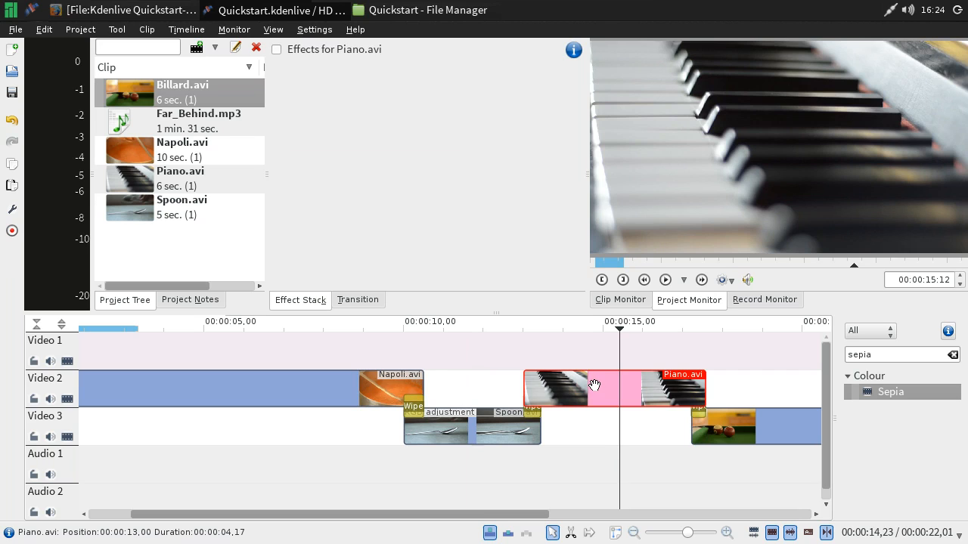
click(13, 212)
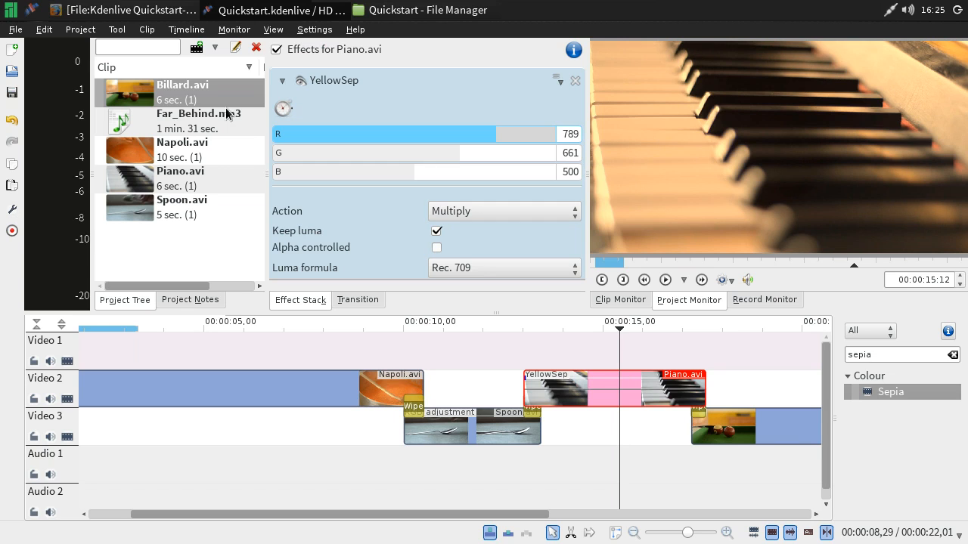
click(282, 81)
Compare the colours of the Piano, Billard, Spoon and Napoli clips by viewing frames from each along the timeline.
click(467, 486)
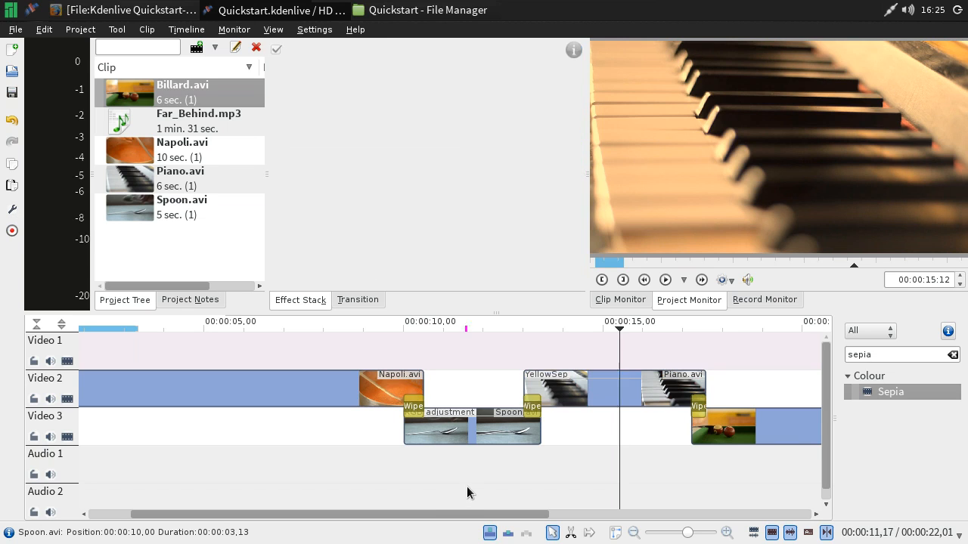
click(596, 473)
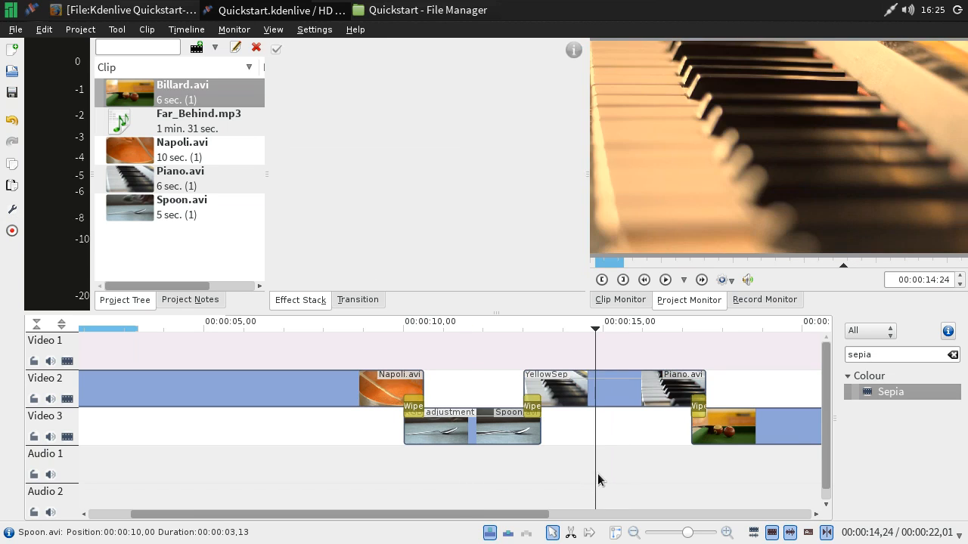
click(730, 485)
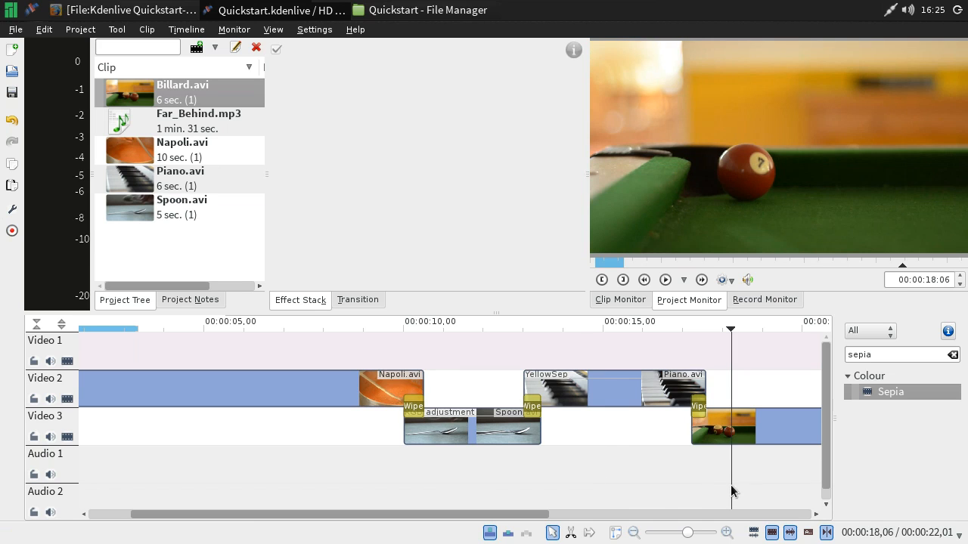
click(622, 476)
click(472, 481)
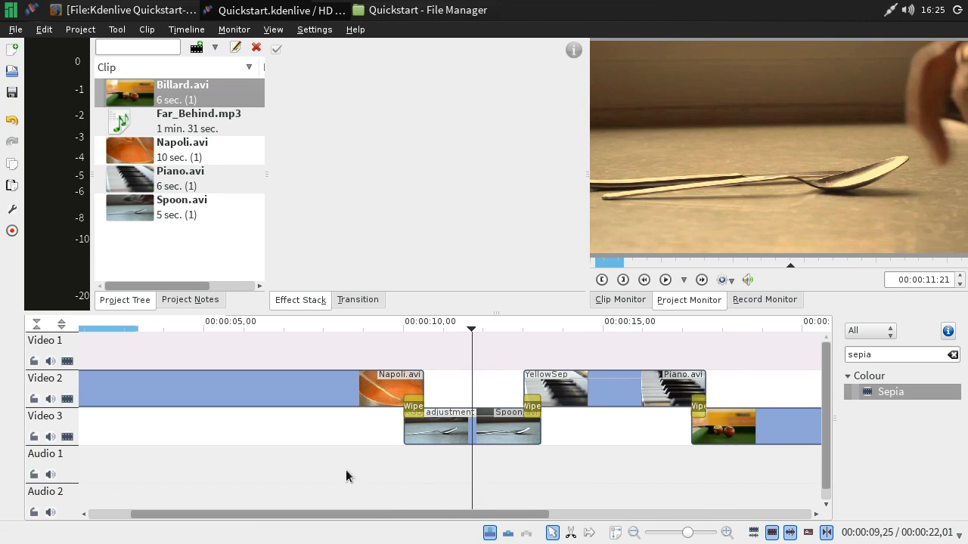
click(275, 463)
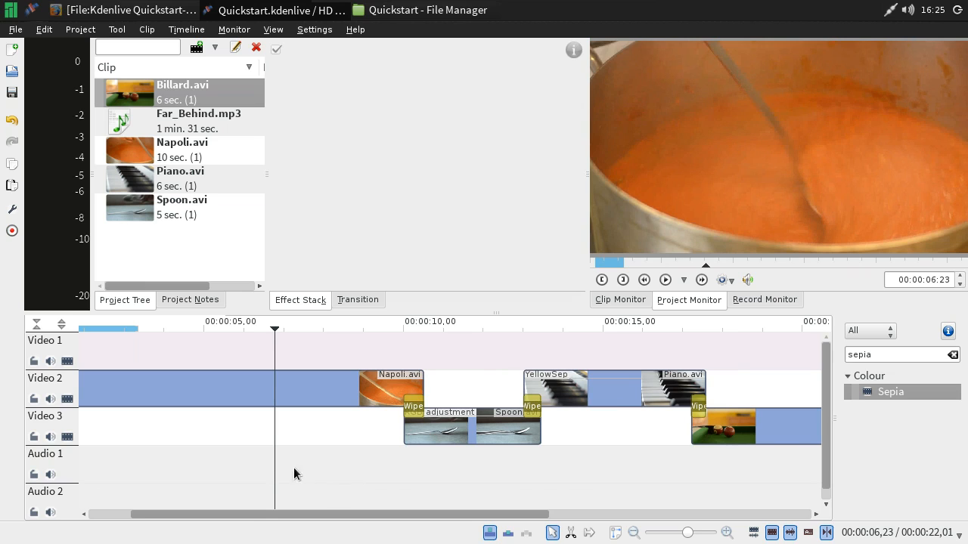
click(499, 474)
click(623, 474)
click(790, 492)
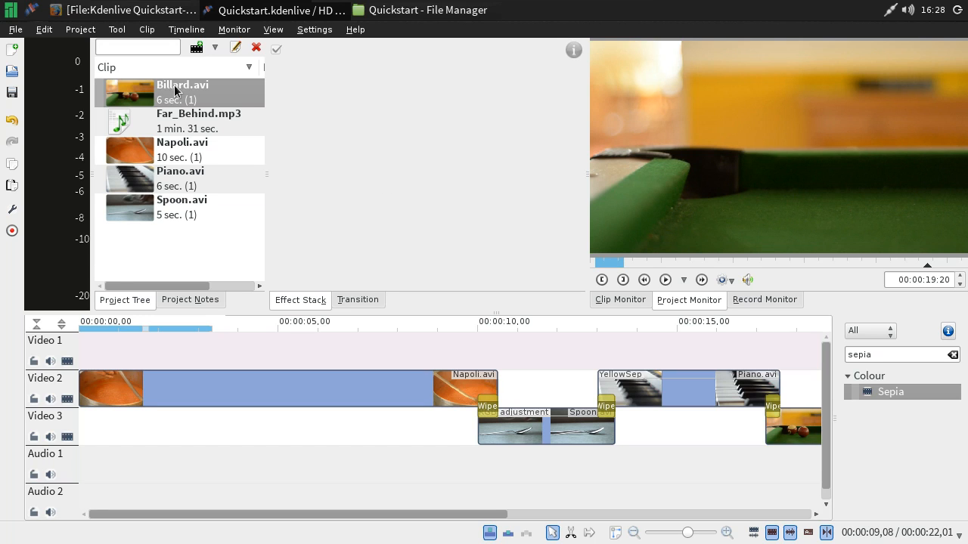
Search the Freesound Audio Library in the online resources for piano.
click(68, 32)
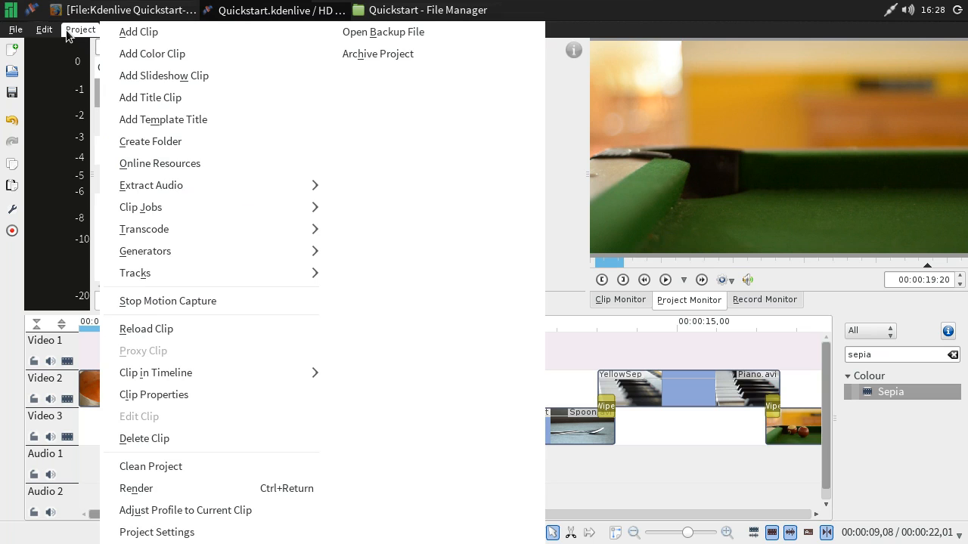
click(161, 173)
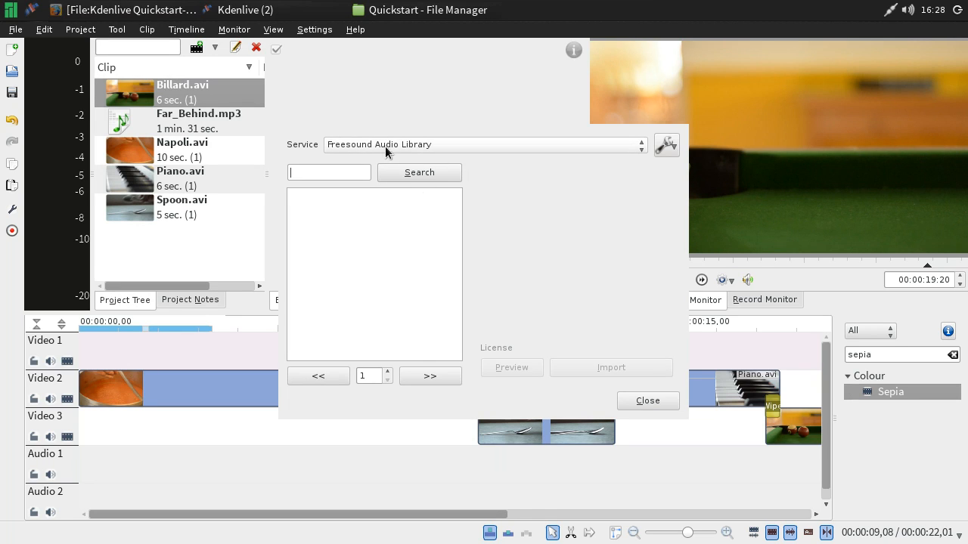
click(470, 148)
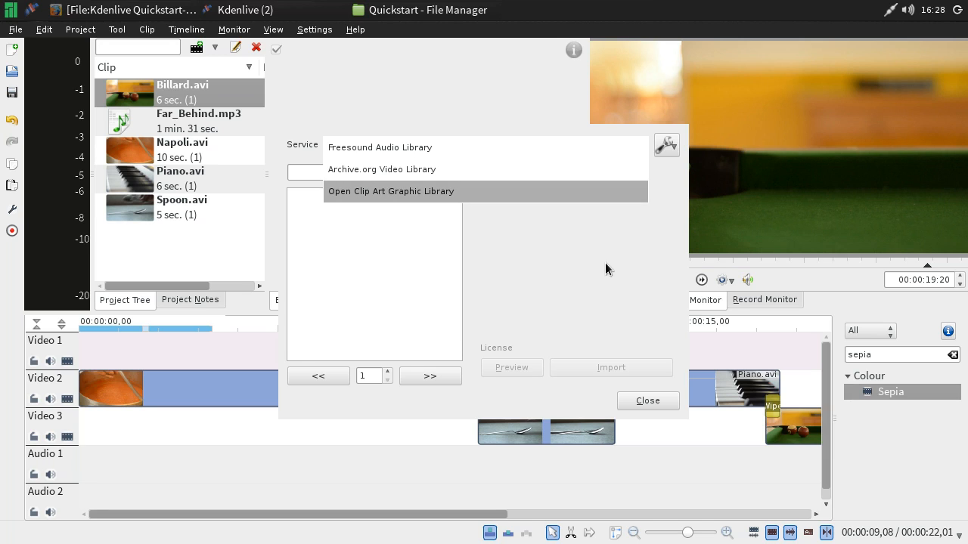
click(396, 149)
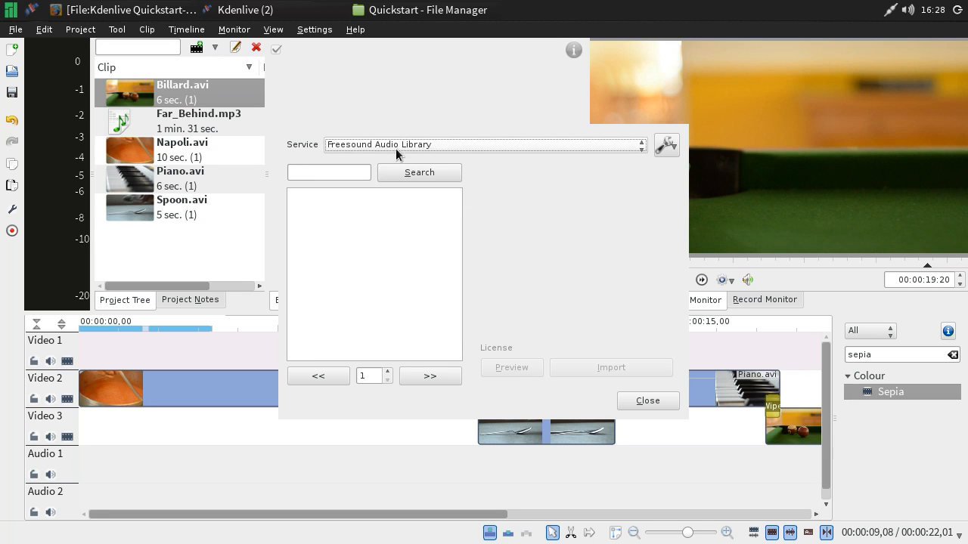
click(327, 173)
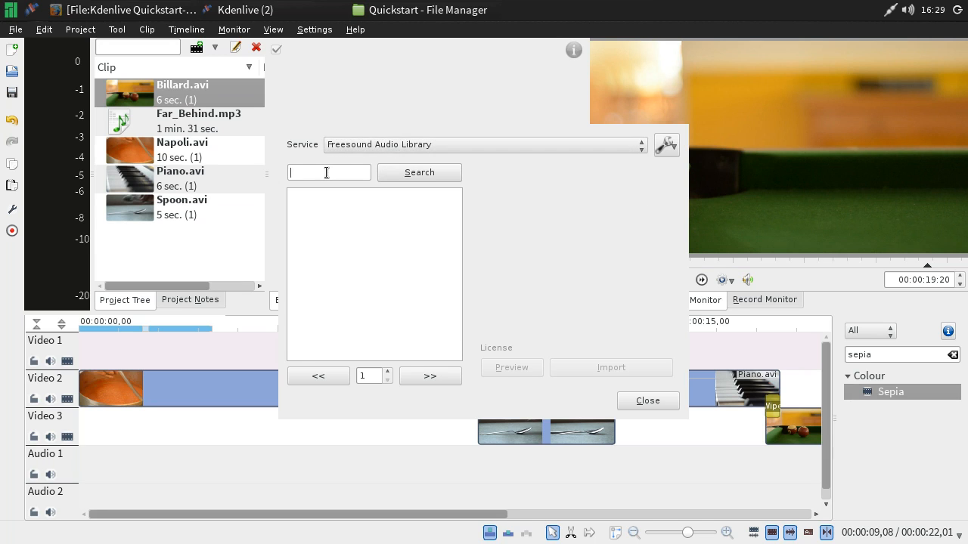
text(piano)
click(437, 180)
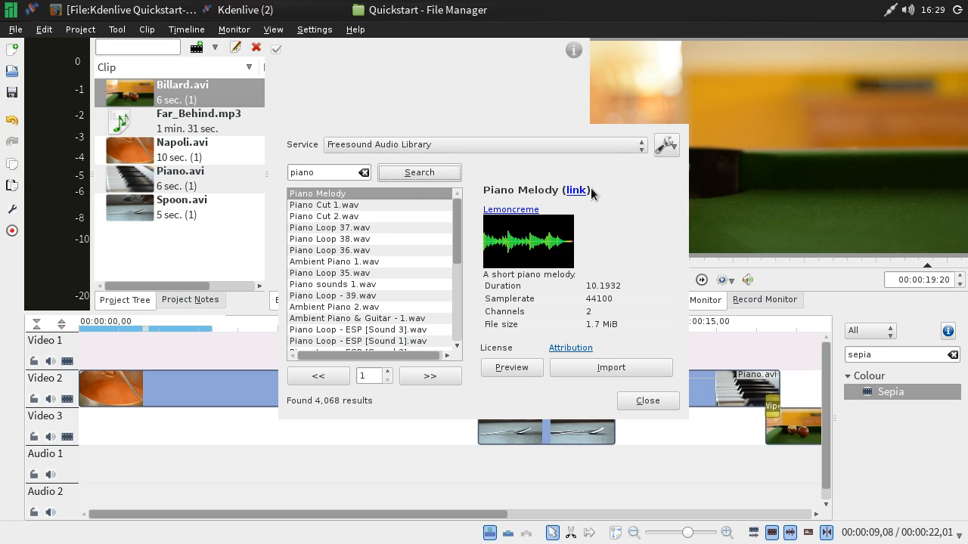
Look through the list of piano sounds and close the online resources without importing any.
drag(455, 236, 461, 243)
scroll(461, 244, down, 5)
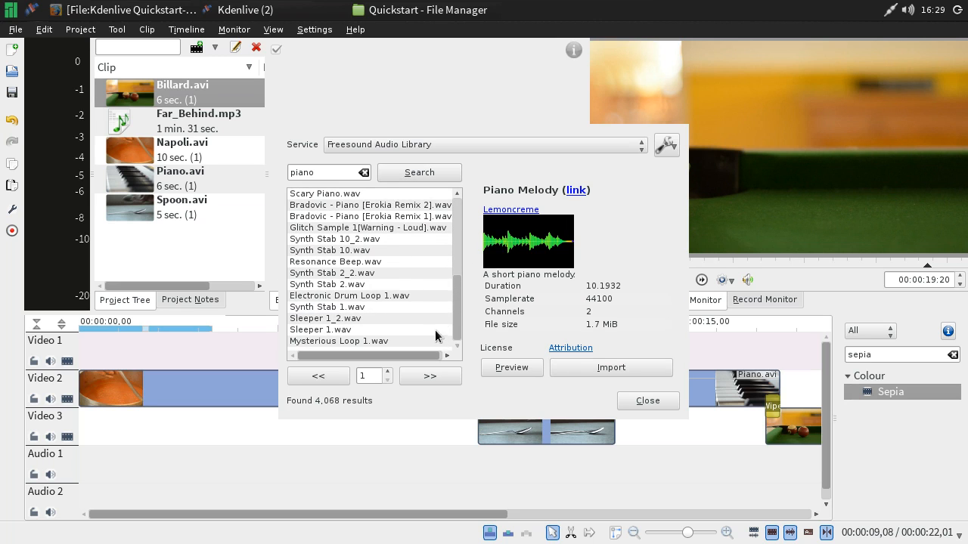
scroll(435, 330, up, 5)
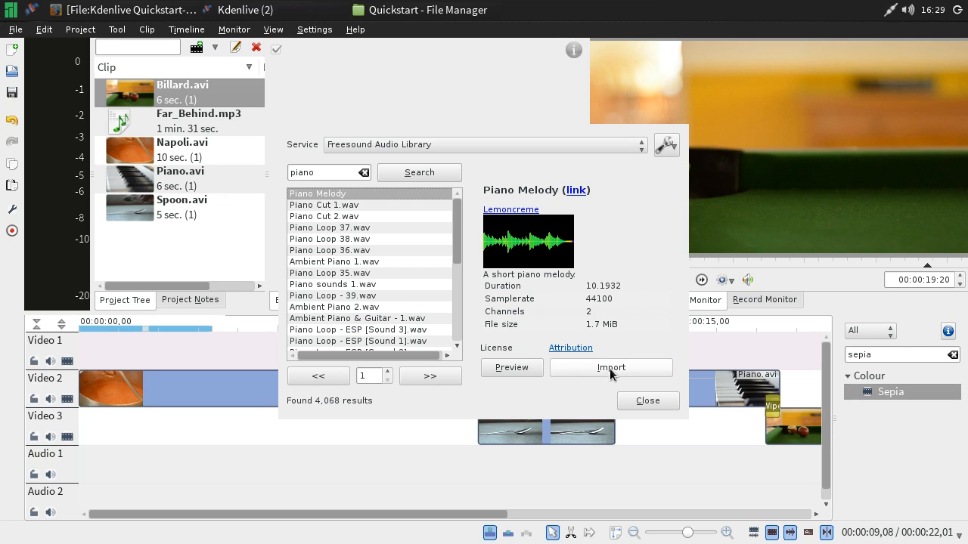
click(647, 401)
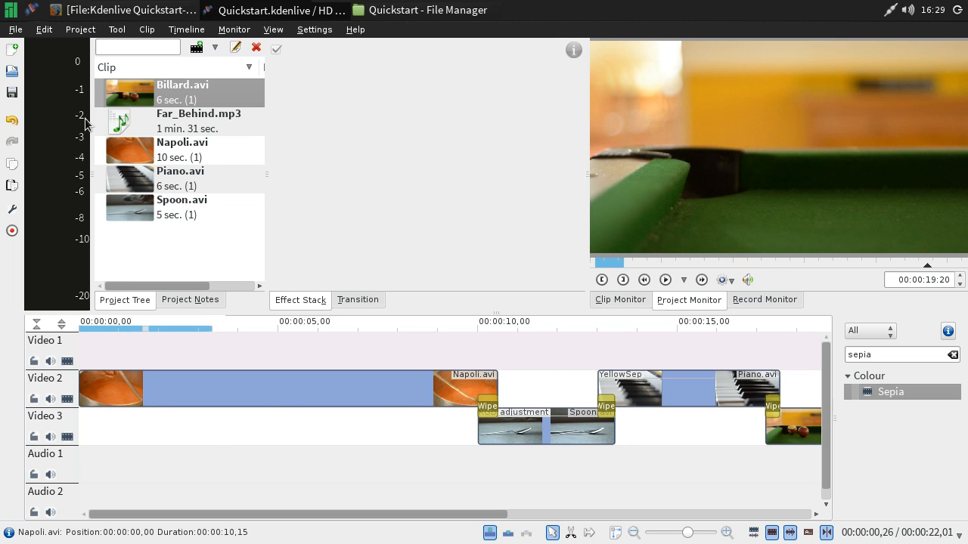
Try to add Far_Behind.mp3 from the project tree to the timeline.
drag(117, 118, 209, 166)
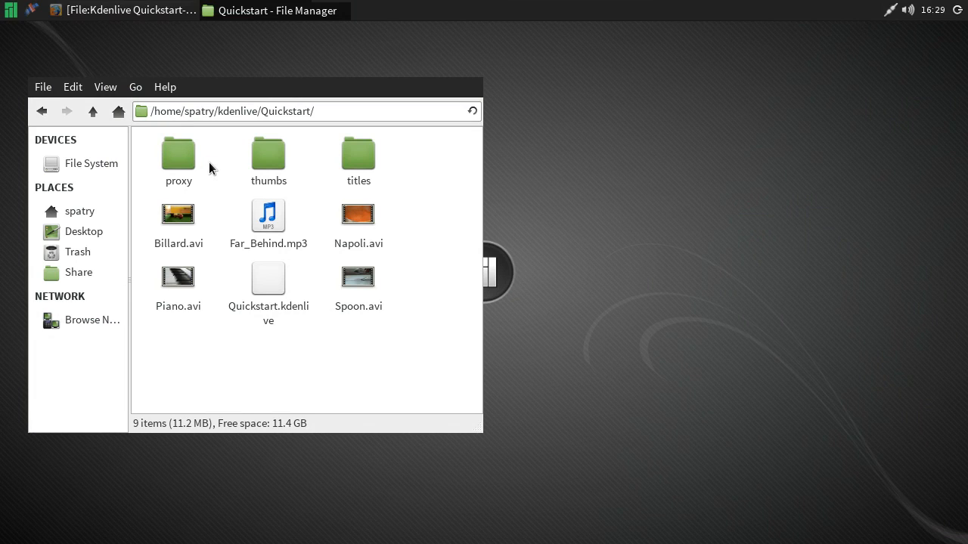
Relaunch Kdenlive, open Quickstart.kdenlive from the kdenlive/Quickstart folder and recover its auto-saved files.
click(33, 14)
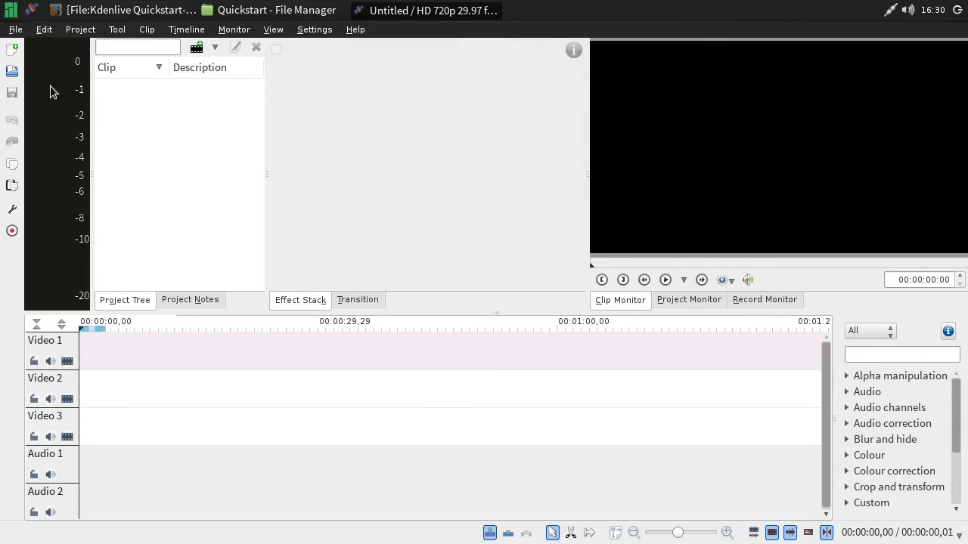
click(15, 30)
mouse_move(45, 92)
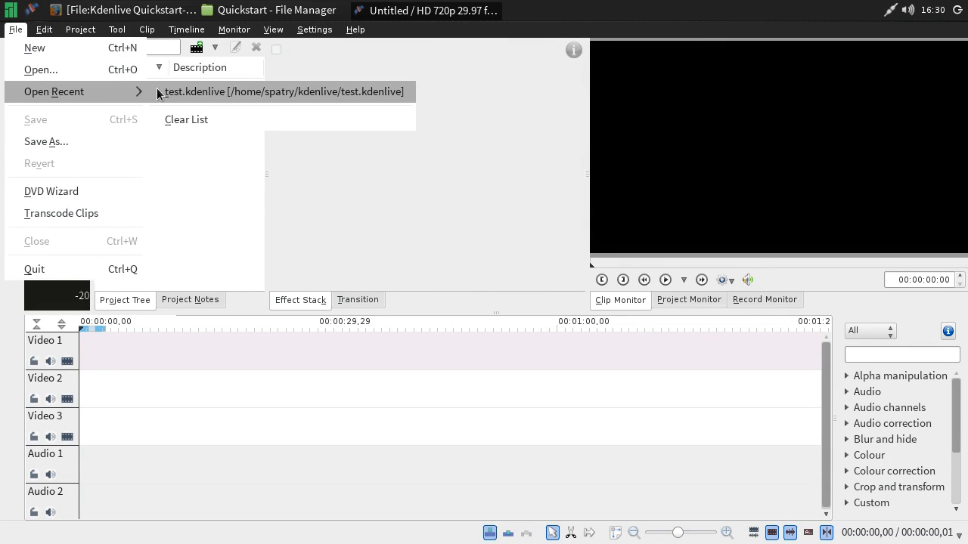
click(46, 72)
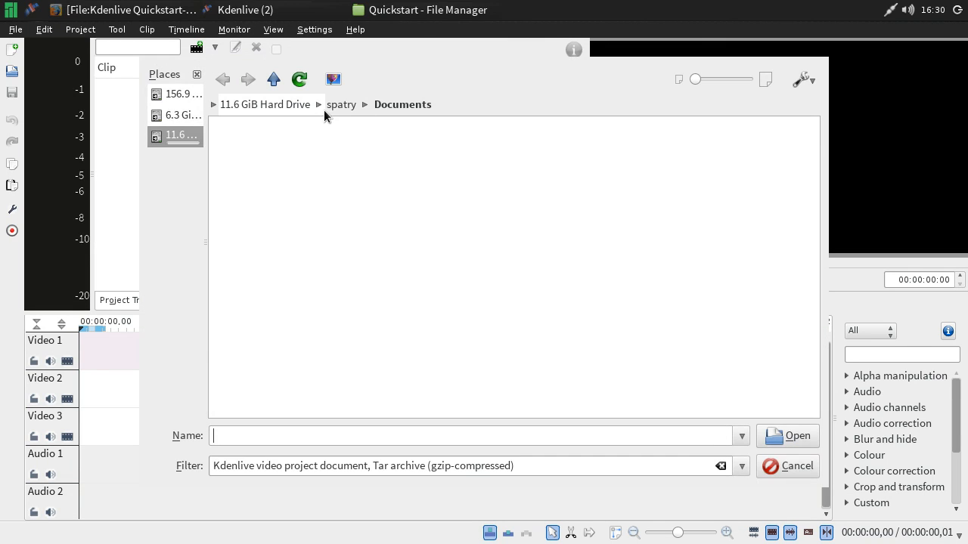
click(347, 106)
click(226, 179)
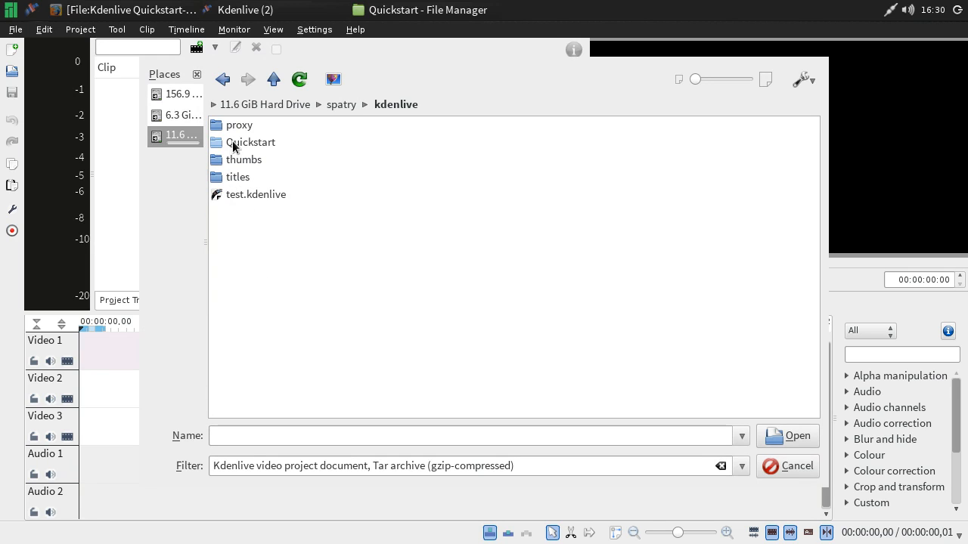
click(232, 143)
click(235, 179)
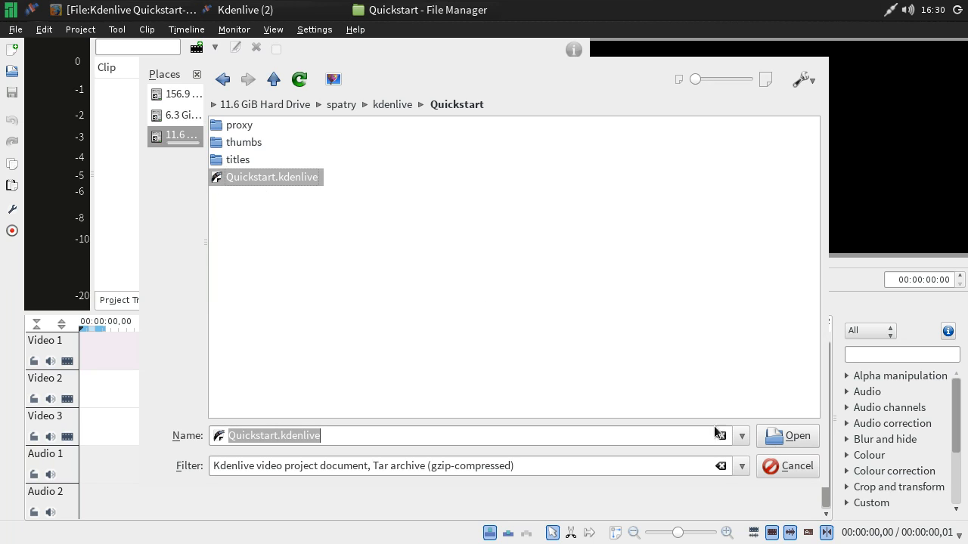
click(780, 435)
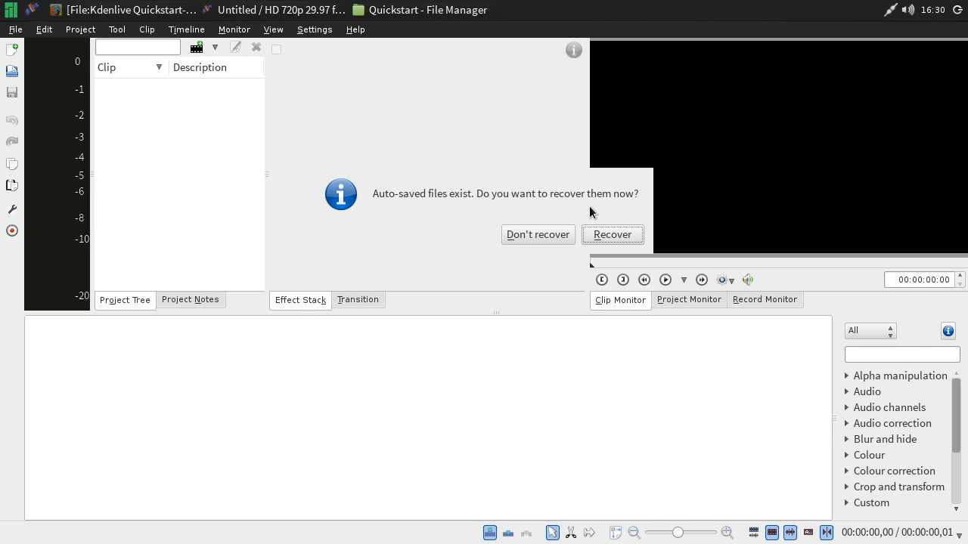
click(613, 233)
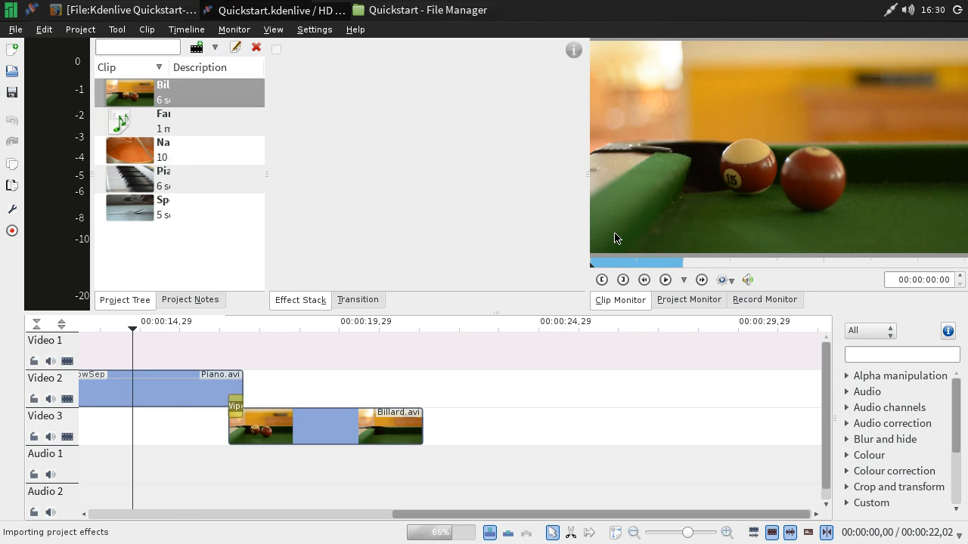
Place Far_Behind.mp3 on the Audio 1 track so that it starts at 00:00:00,00.
drag(481, 514, 276, 518)
click(359, 472)
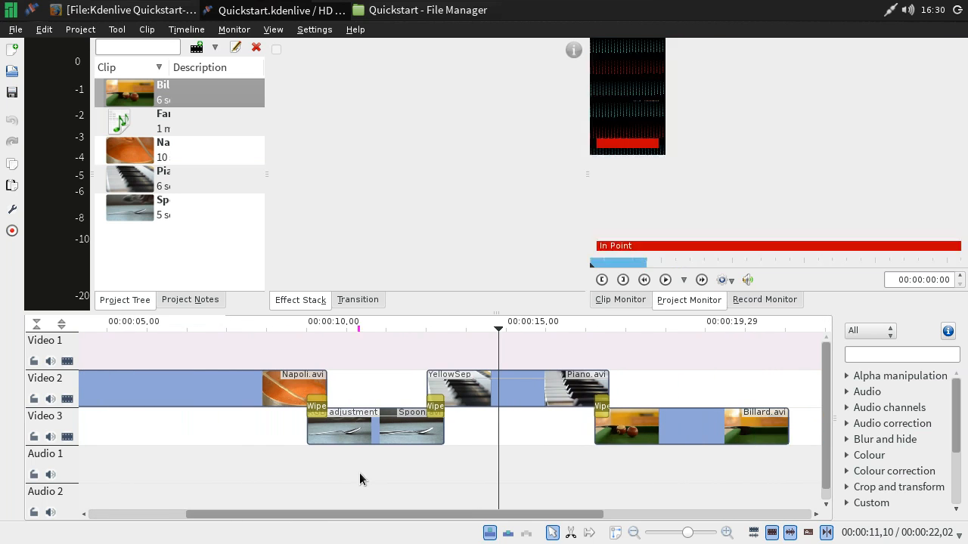
click(508, 470)
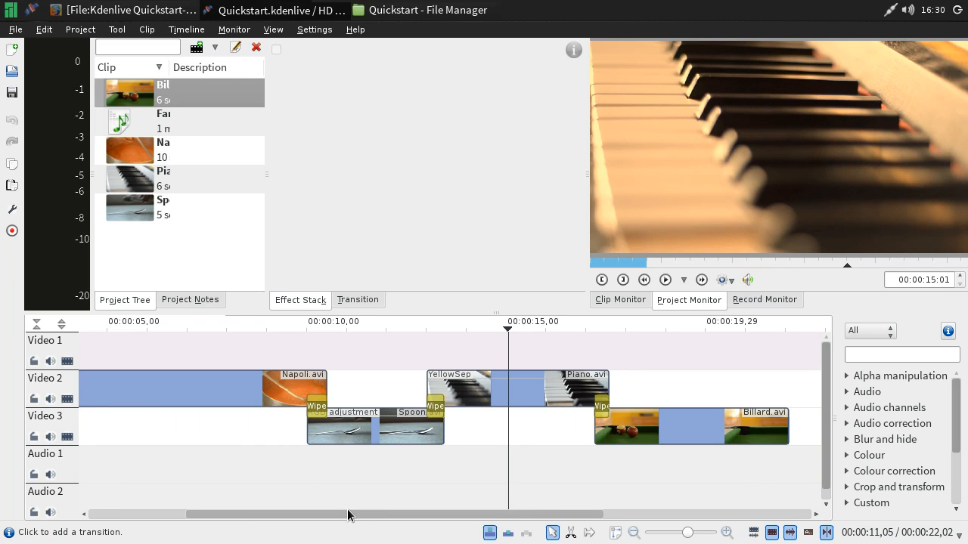
drag(339, 520, 173, 520)
drag(117, 126, 217, 462)
drag(345, 464, 195, 462)
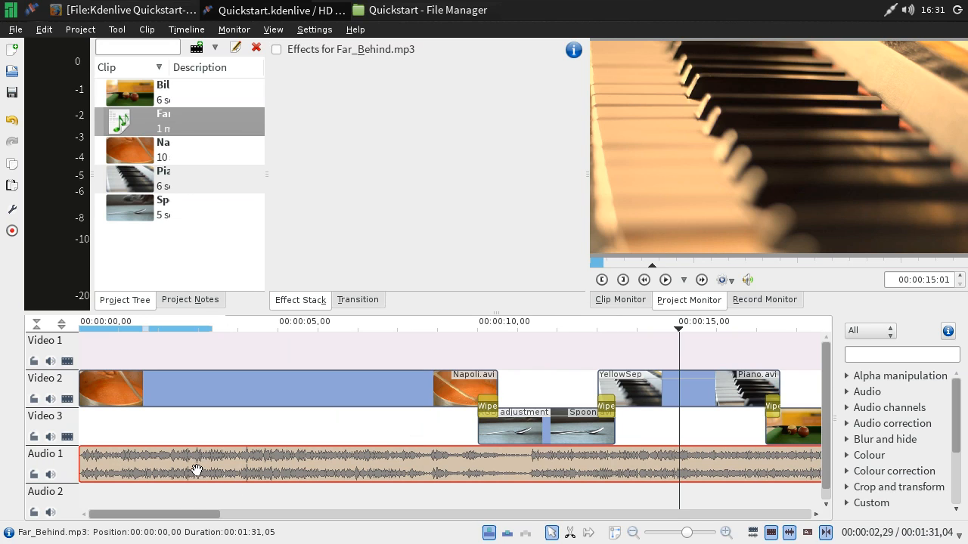
Find the Volume (keyframable) effect with the search term volu and apply it to the whole Audio 1 track.
click(871, 354)
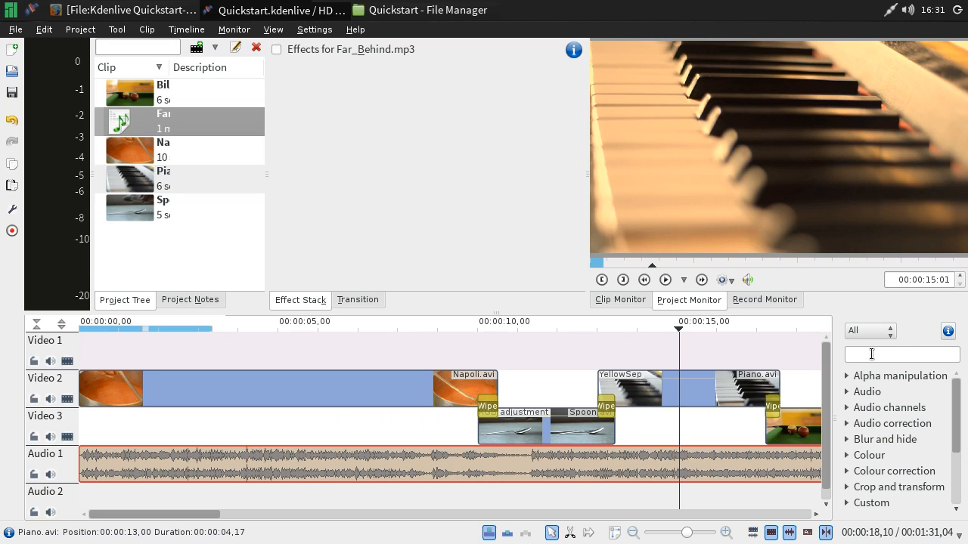
text(volu)
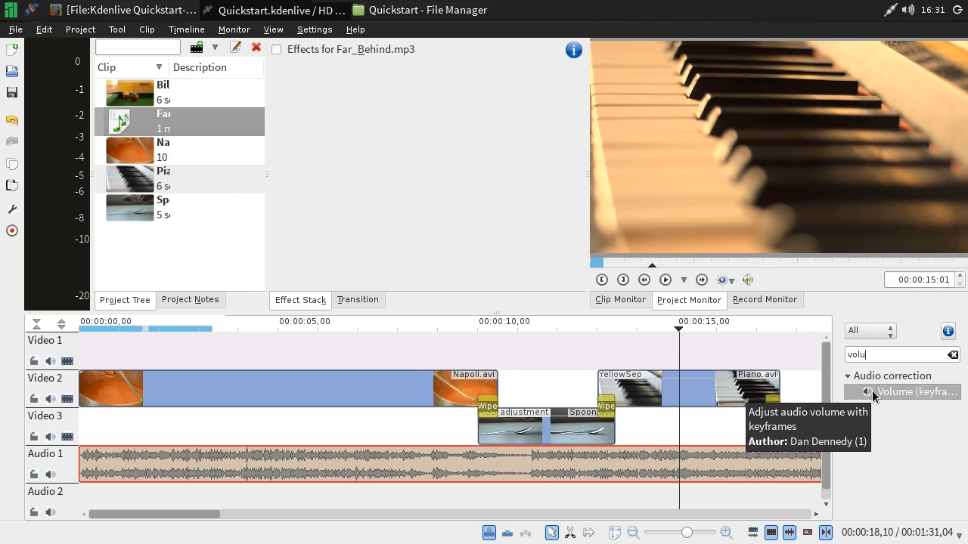
click(558, 470)
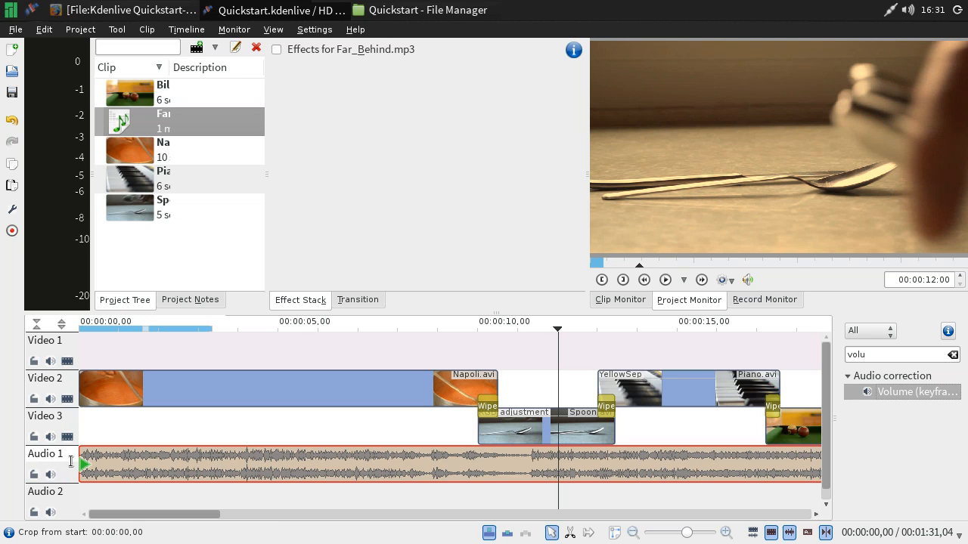
click(667, 506)
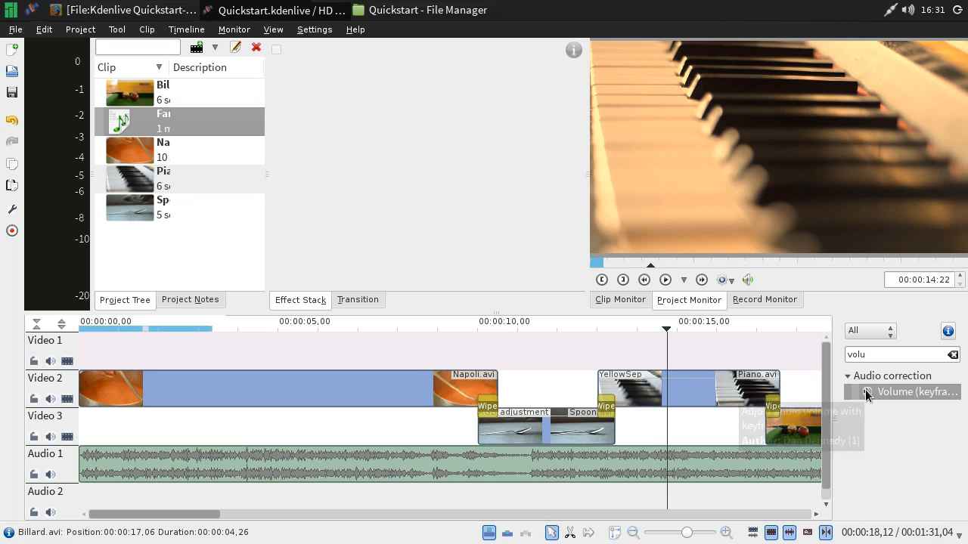
drag(869, 391, 69, 470)
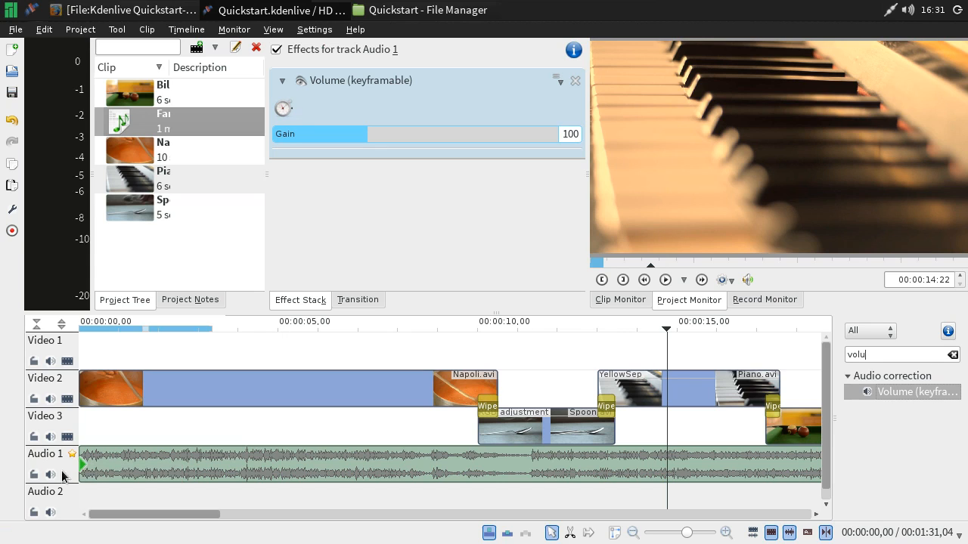
Set the gain of the Audio 1 track's Volume effect to 25.
click(438, 136)
text(25)
drag(567, 133, 637, 134)
click(570, 174)
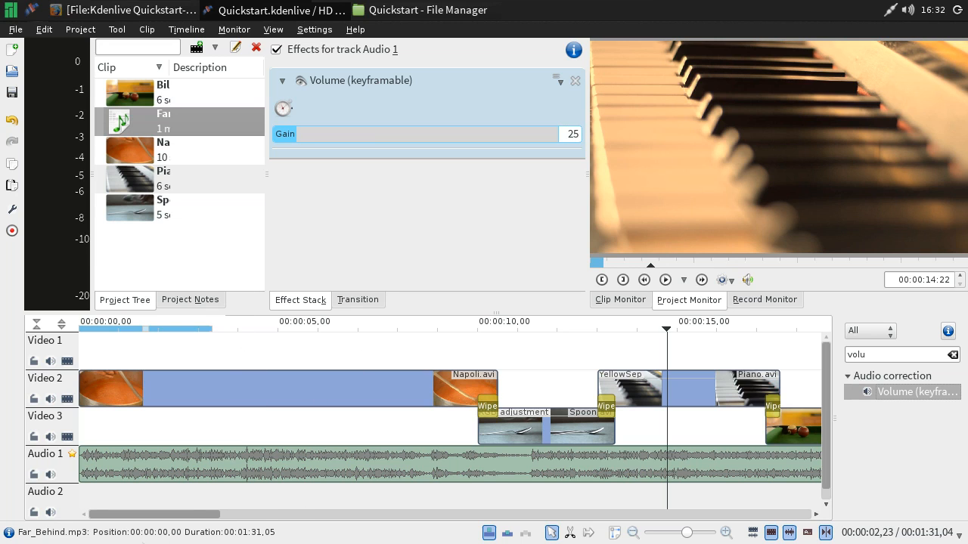
Cut Far_Behind.mp3 at 00:00:22:24, just past the end of Billard.avi, and delete the part after the cut.
drag(155, 523, 278, 529)
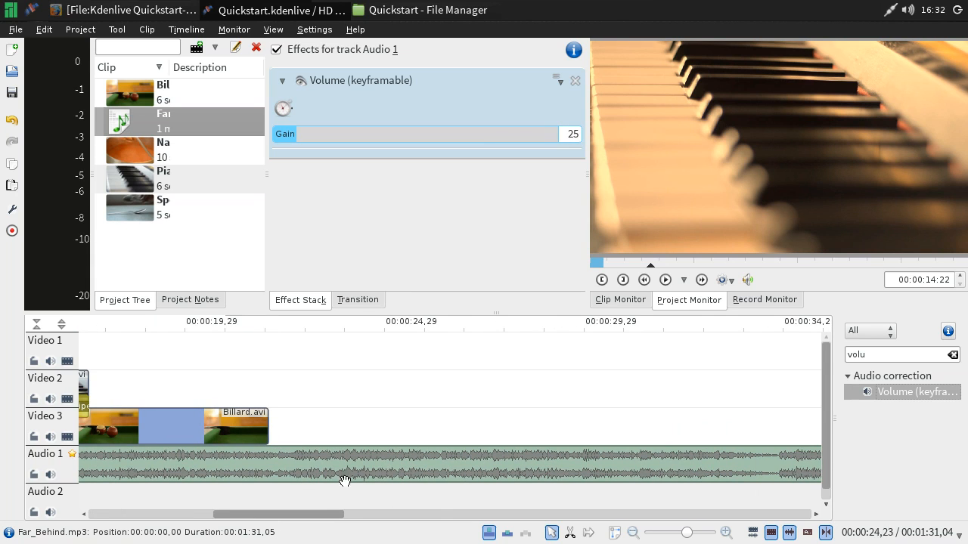
click(298, 499)
right_click(341, 469)
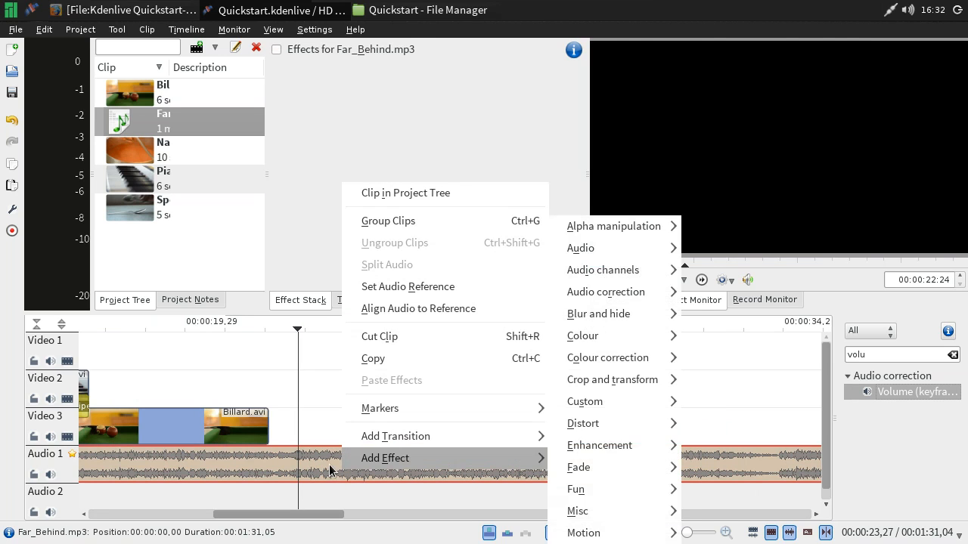
click(386, 337)
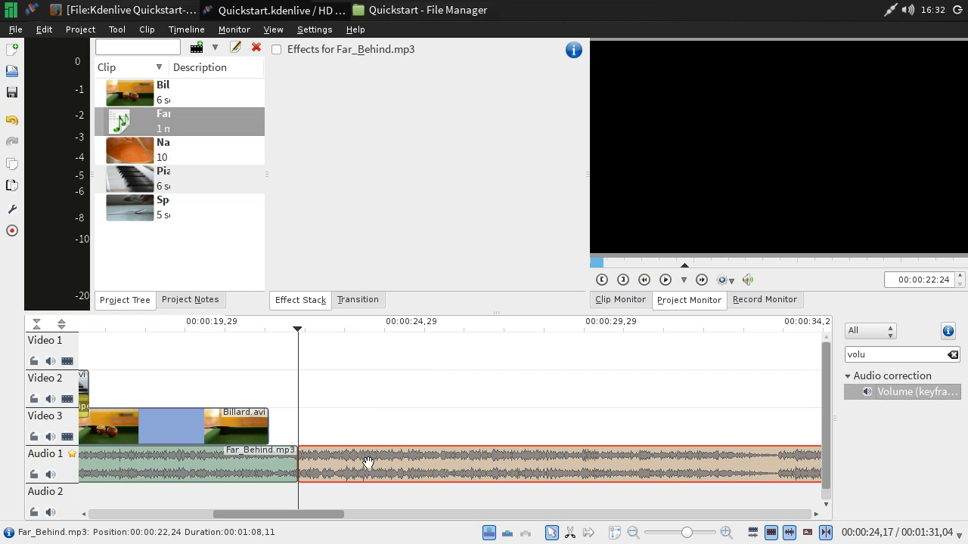
key(Delete)
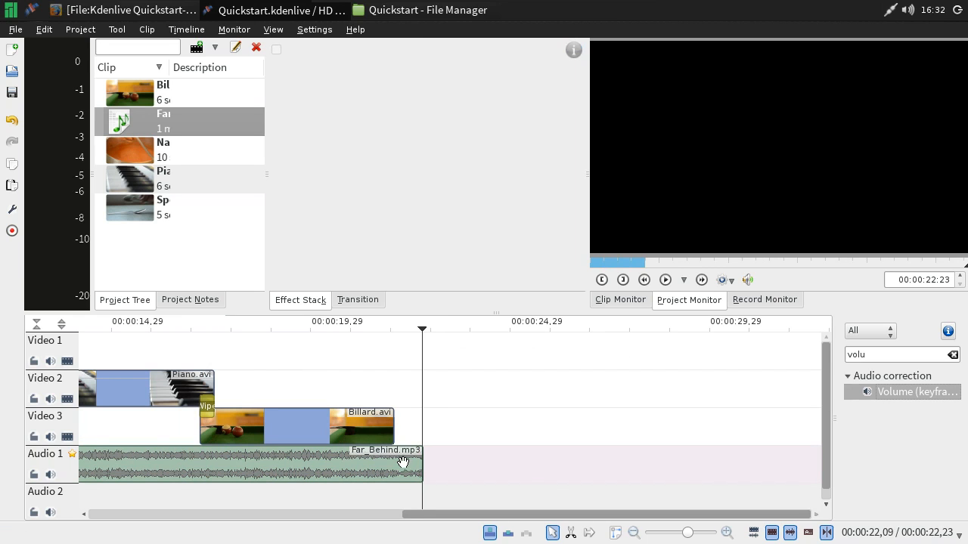
Trim the end of Far_Behind.mp3 to line up with the end of Billard.avi.
drag(414, 466, 397, 466)
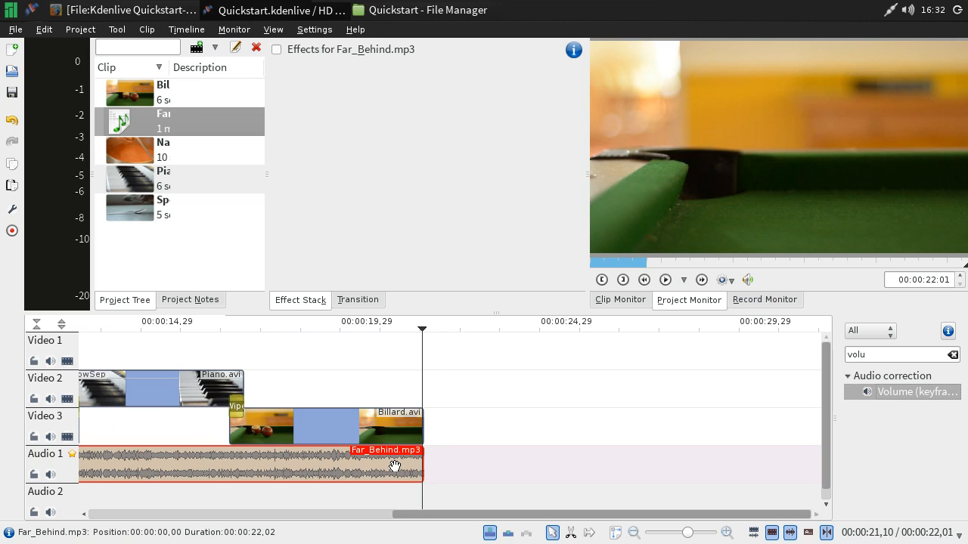
drag(557, 516, 178, 535)
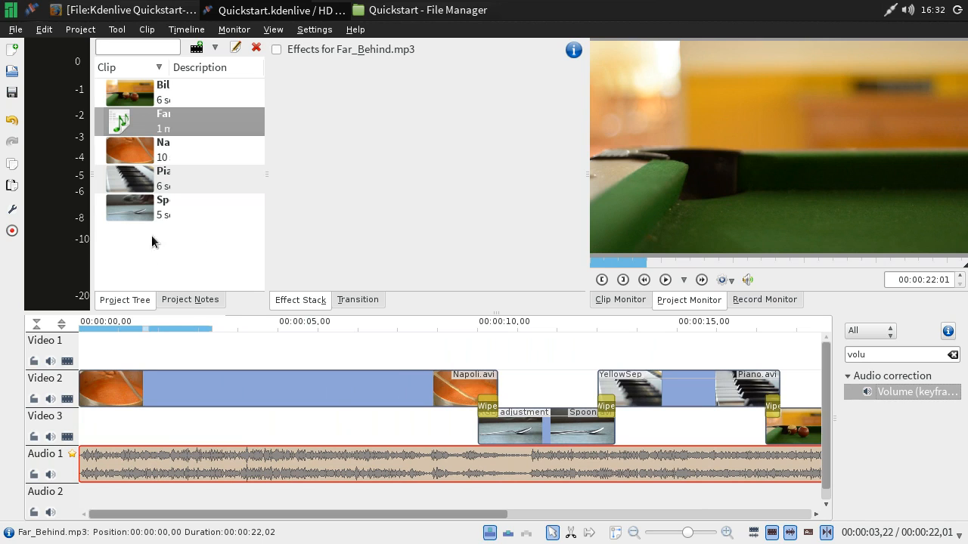
Hide the project tree's Description column and add a black color clip with a duration of 1 second.
right_click(194, 67)
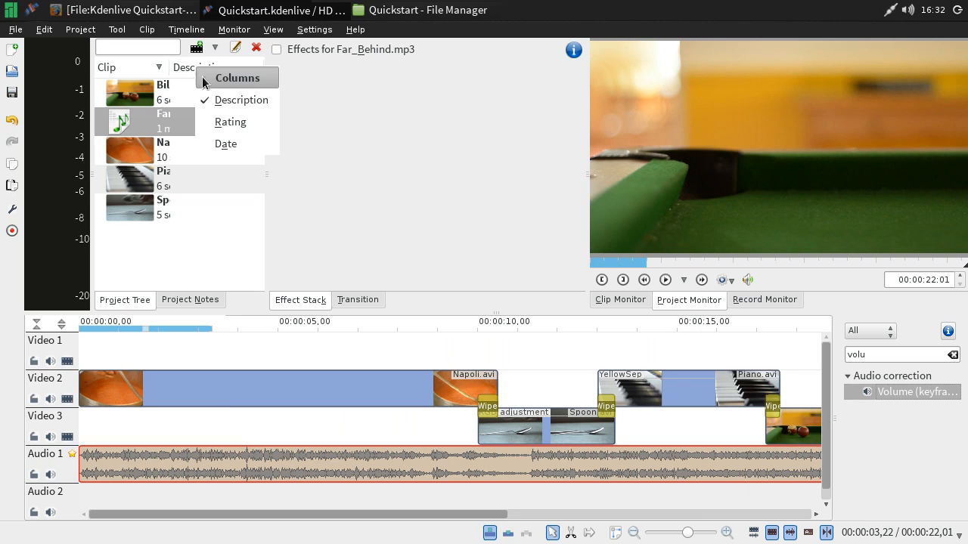
click(216, 102)
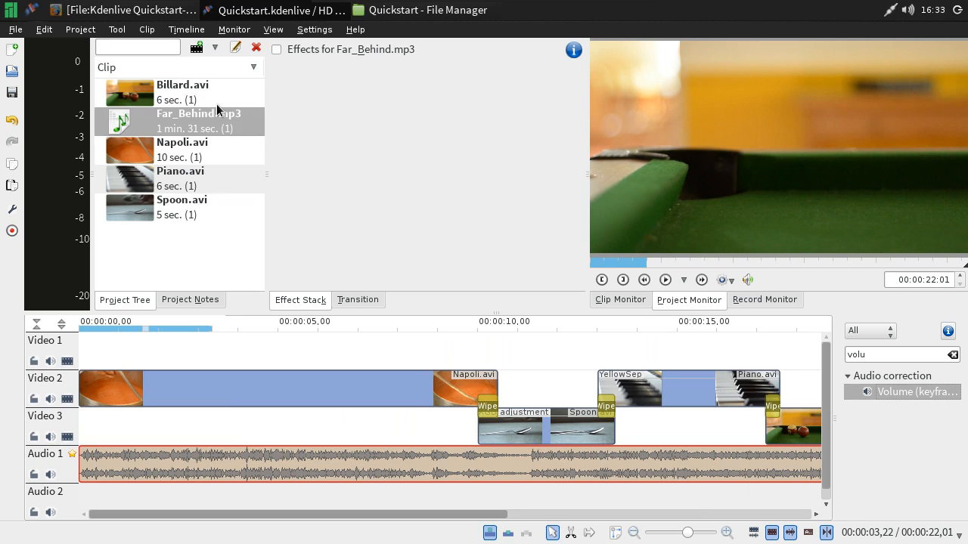
right_click(132, 254)
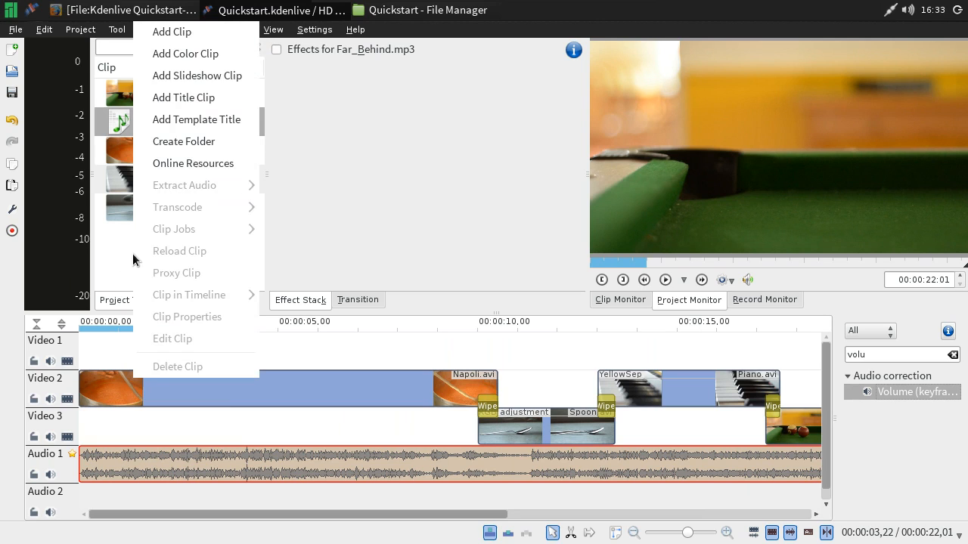
click(201, 56)
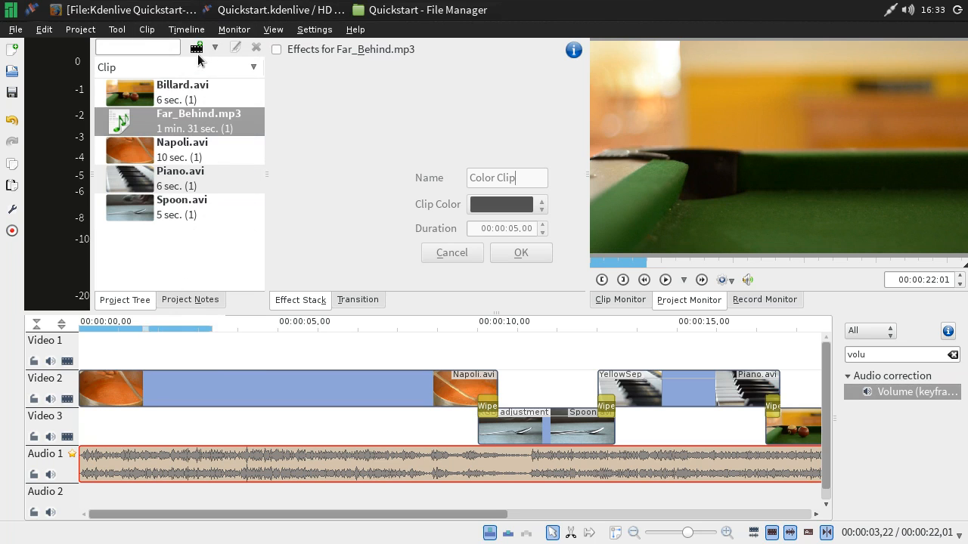
click(515, 229)
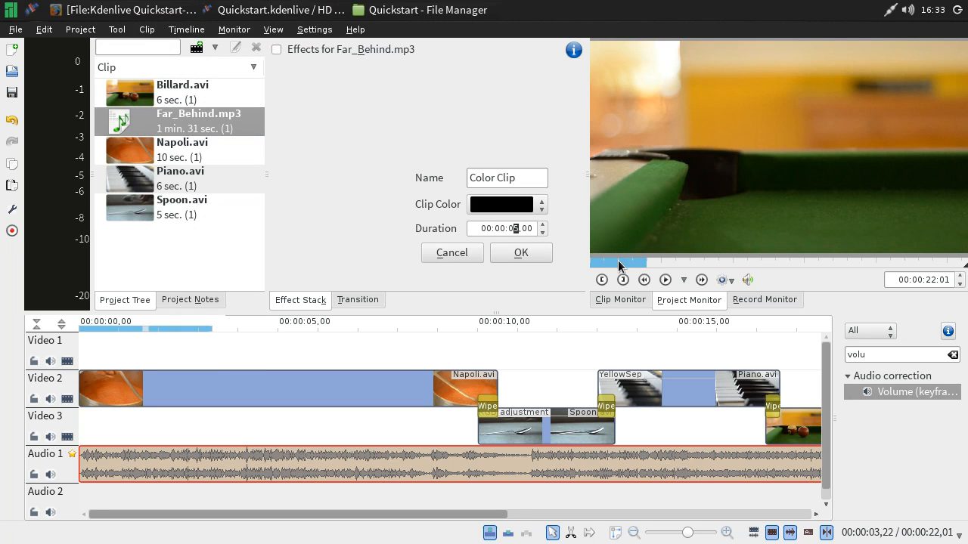
text(1)
click(514, 252)
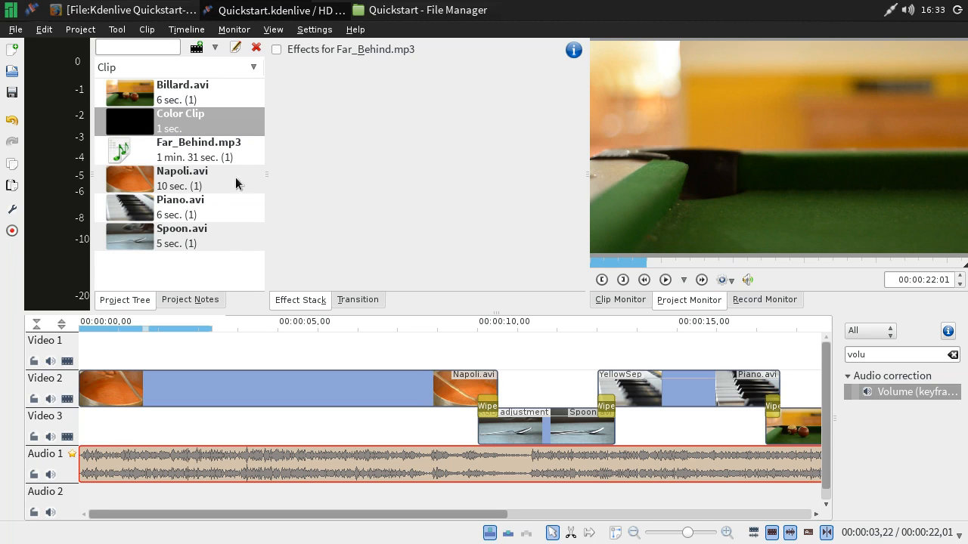
right_click(214, 261)
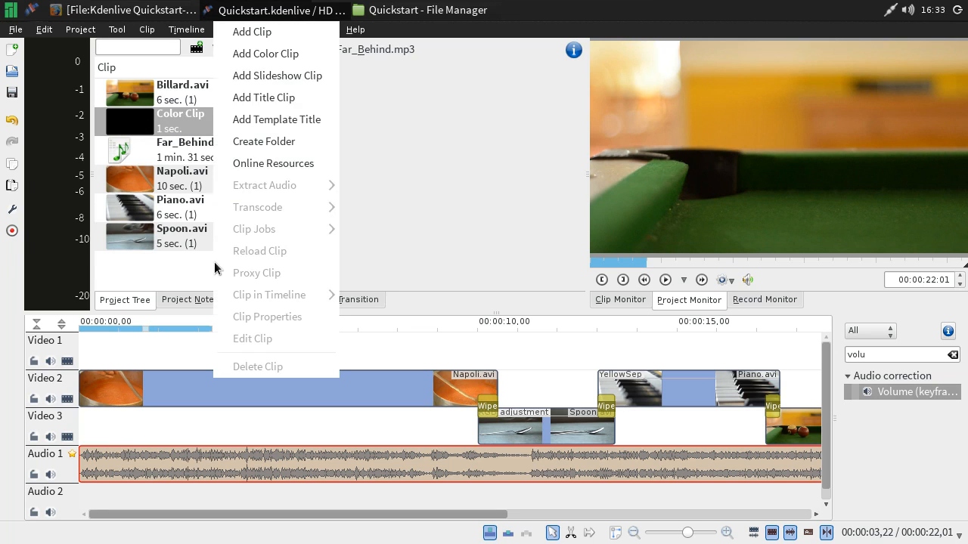
click(264, 54)
click(488, 204)
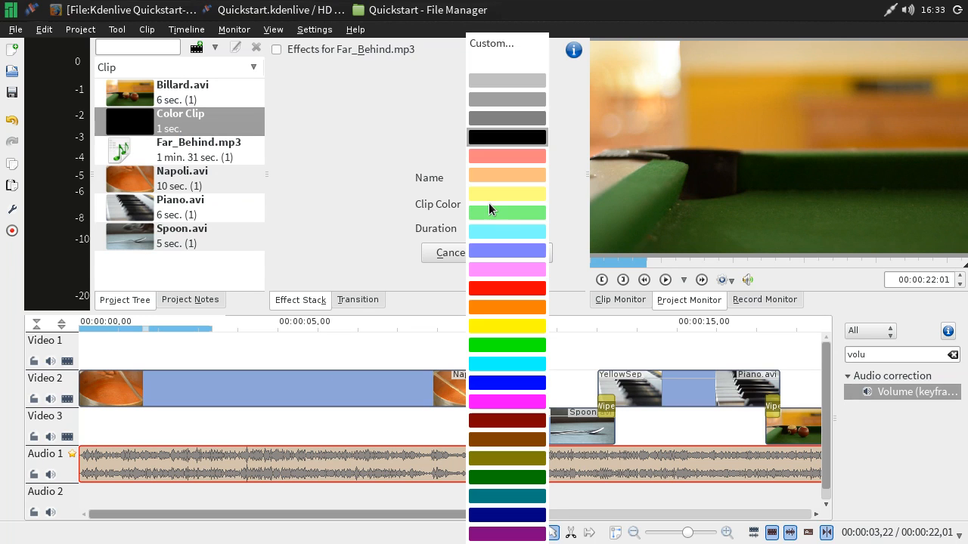
click(502, 43)
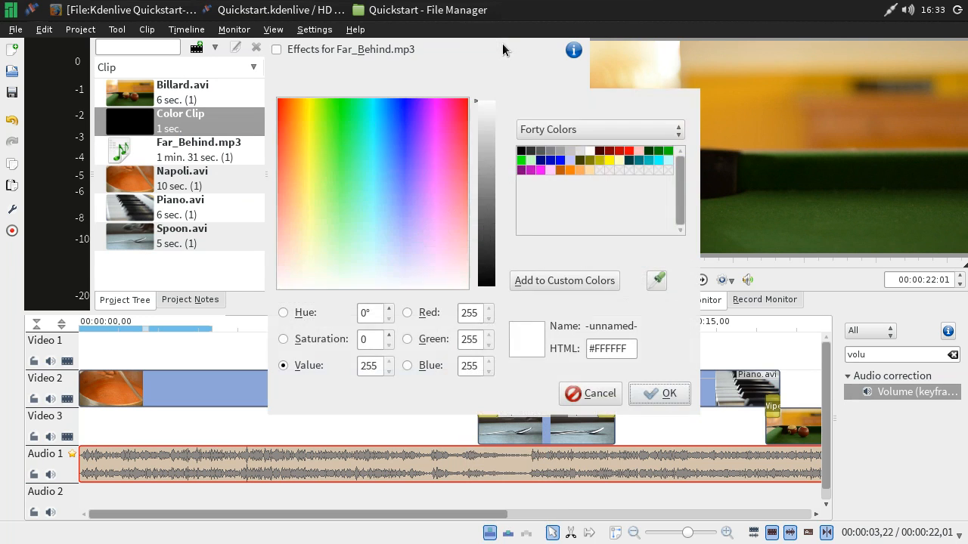
drag(401, 212, 326, 223)
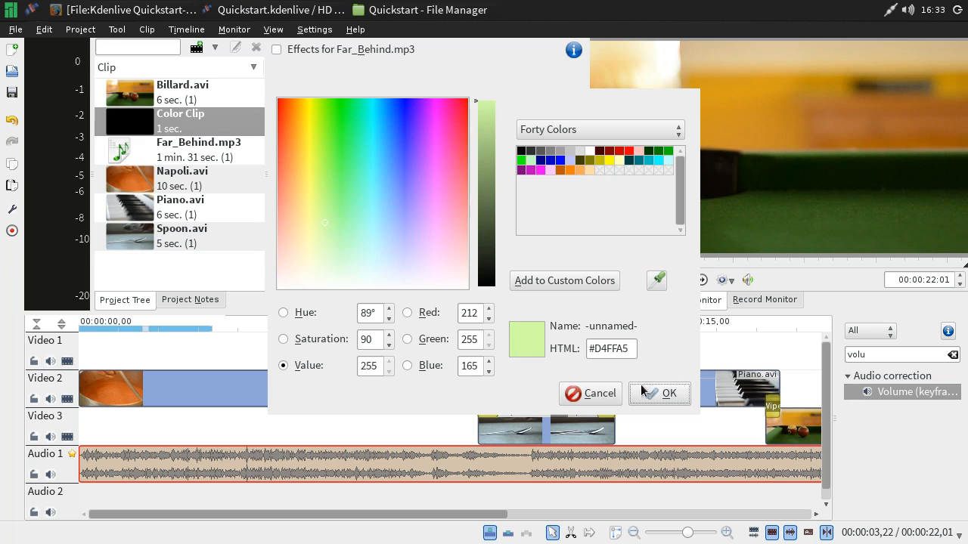
click(594, 394)
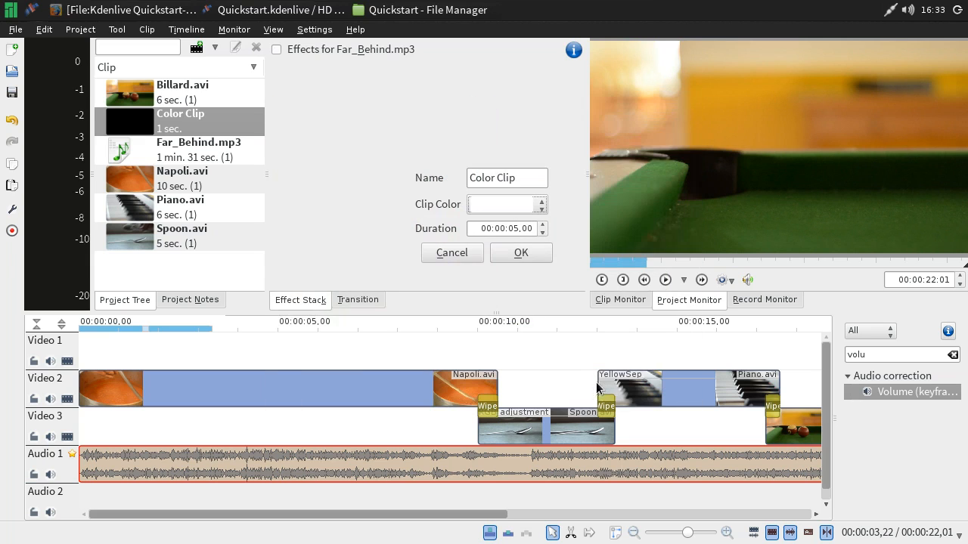
click(455, 252)
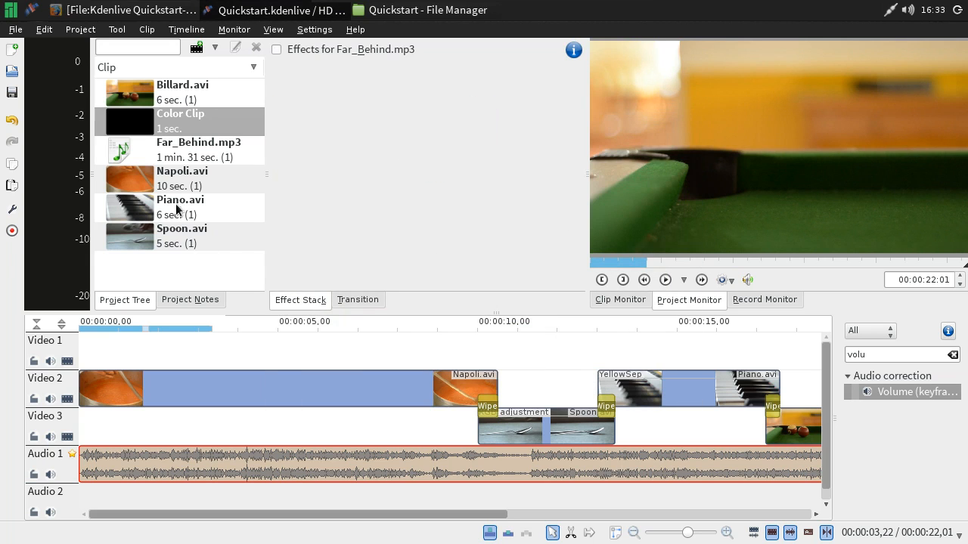
Place the Color Clip at the start of Video 1 and over the end of Billard.avi on Video 2, each with a Dissolve transition.
drag(140, 136, 84, 354)
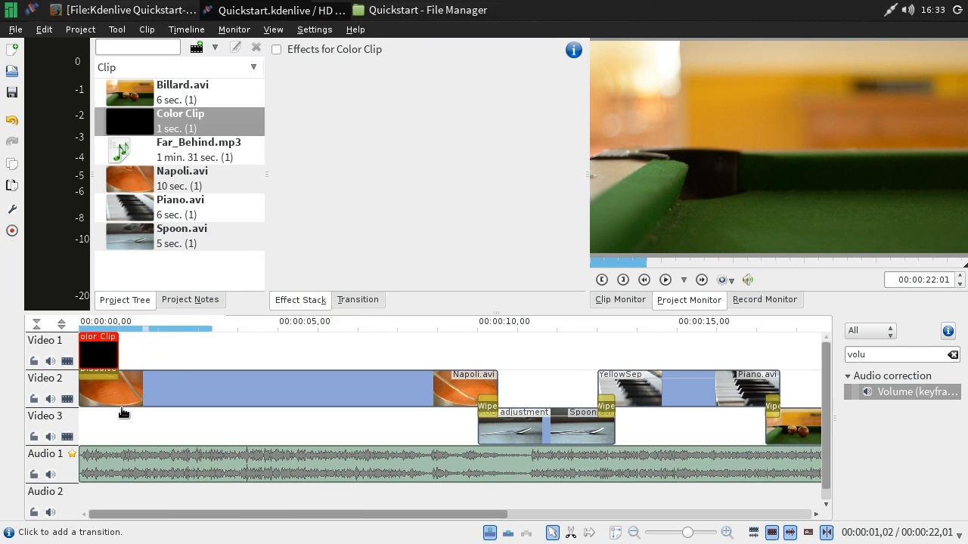
scroll(271, 439, right, 3)
scroll(270, 439, right, 5)
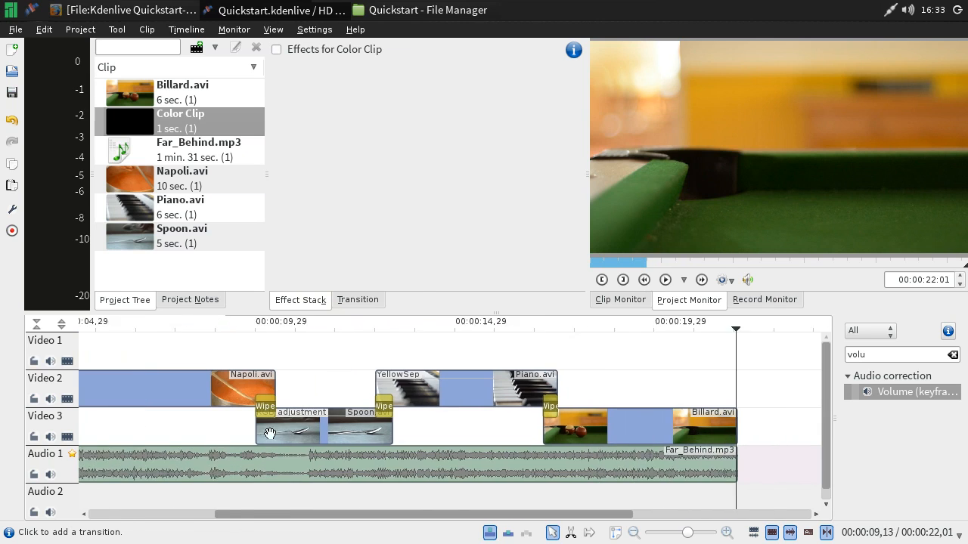
drag(123, 128, 628, 403)
click(627, 407)
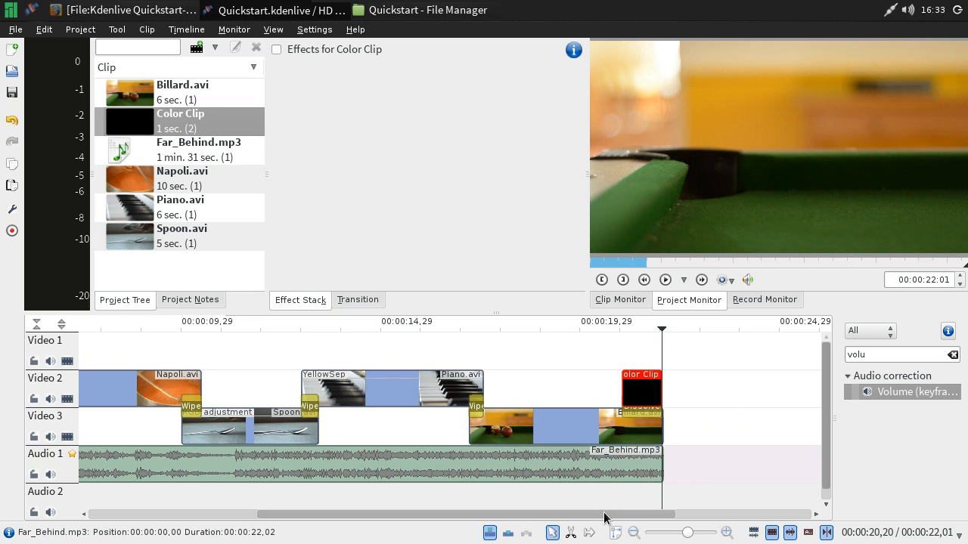
drag(604, 517, 360, 529)
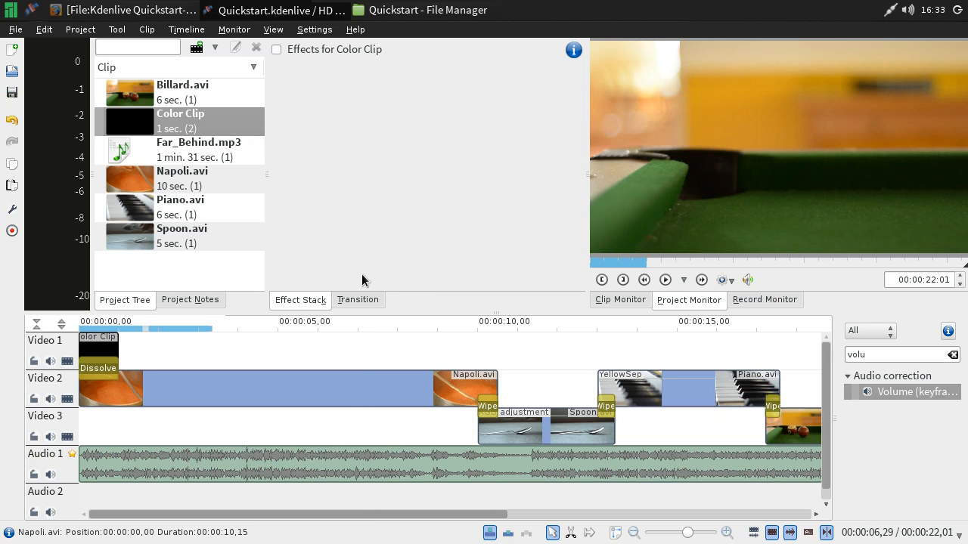
Start a new title clip and set its text font size to 40.
right_click(208, 273)
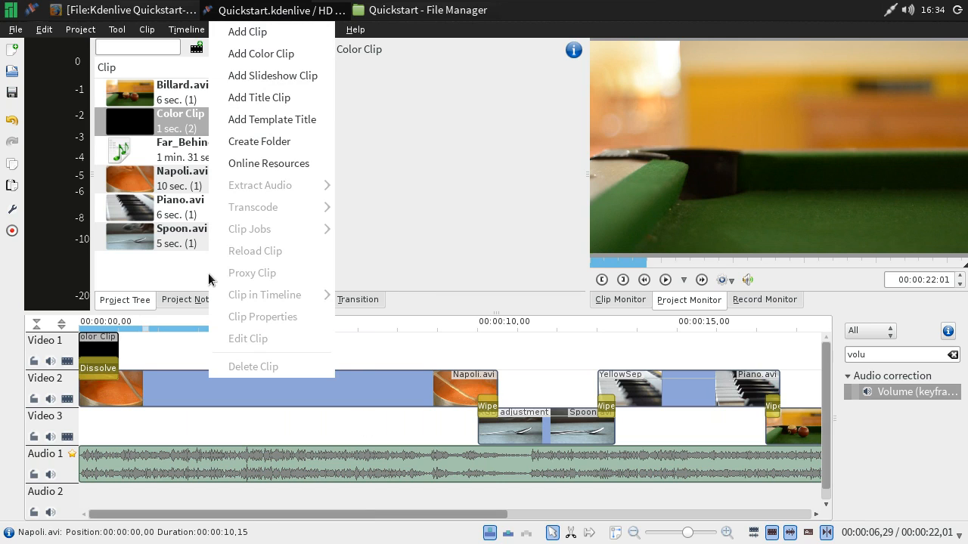
click(269, 101)
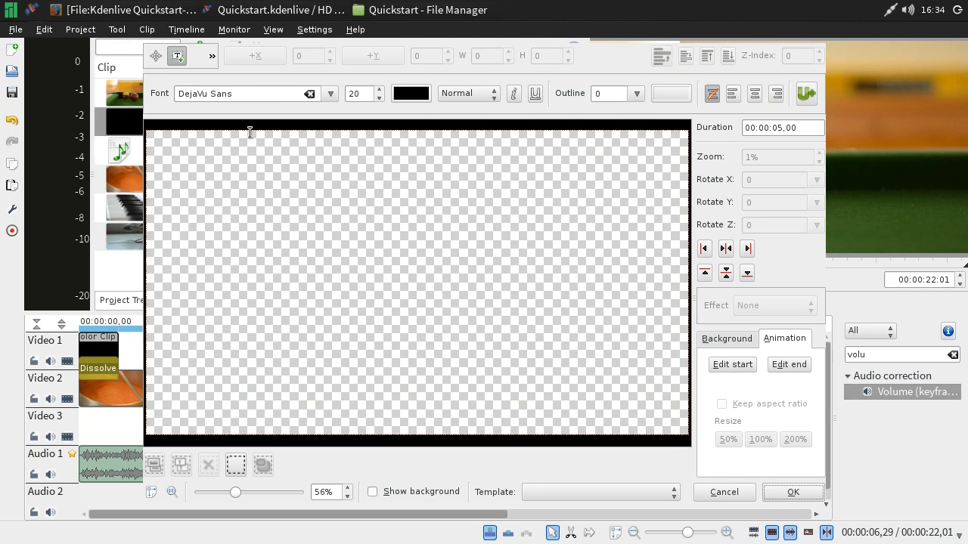
click(280, 179)
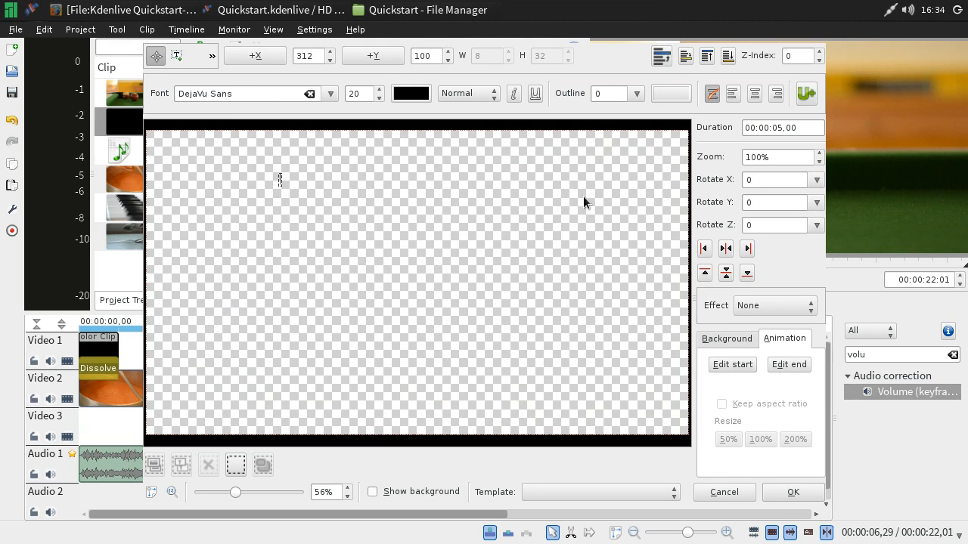
click(380, 89)
click(381, 91)
click(381, 90)
click(381, 91)
click(381, 91)
click(381, 90)
click(381, 90)
click(381, 91)
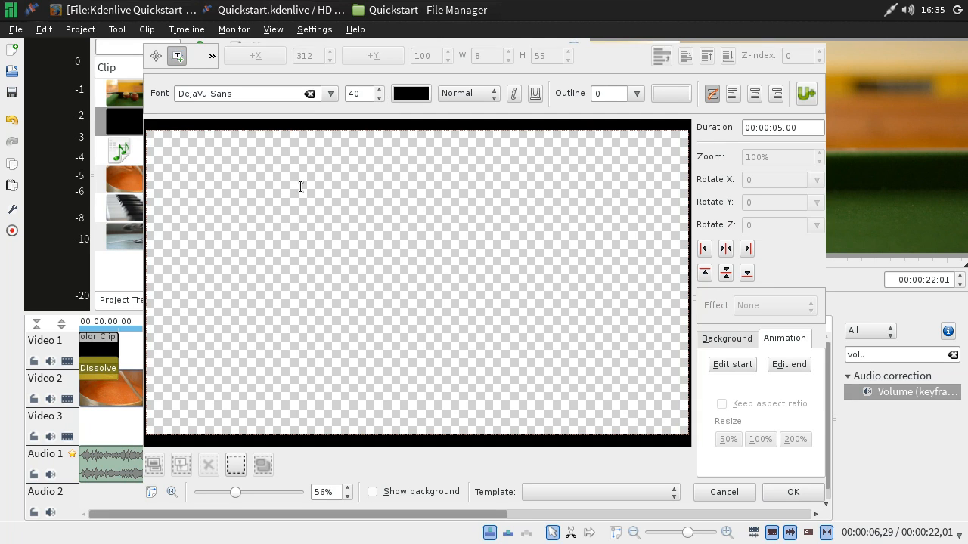
Add the text "Kdenlive Quickstart" to the title at about X 362, Y 112.
click(300, 187)
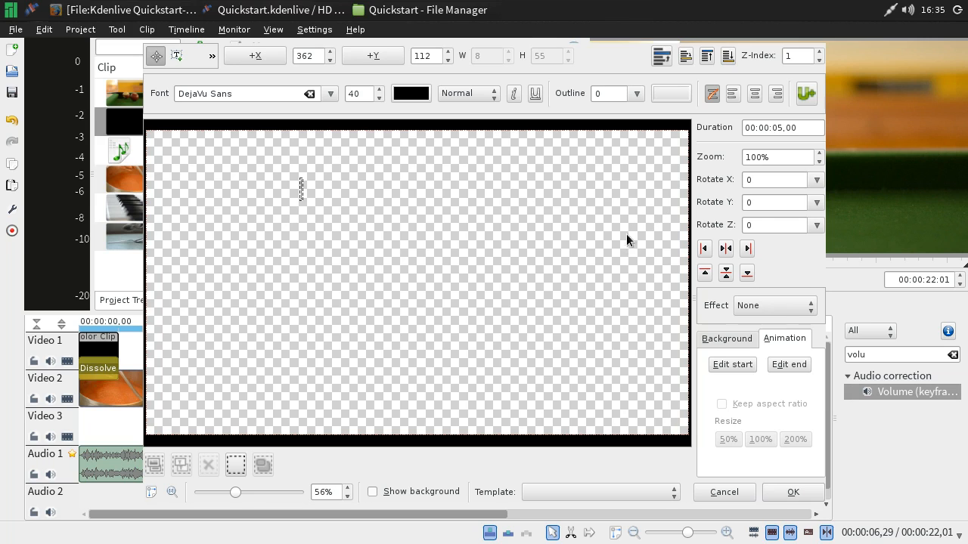
text(Hdenlive)
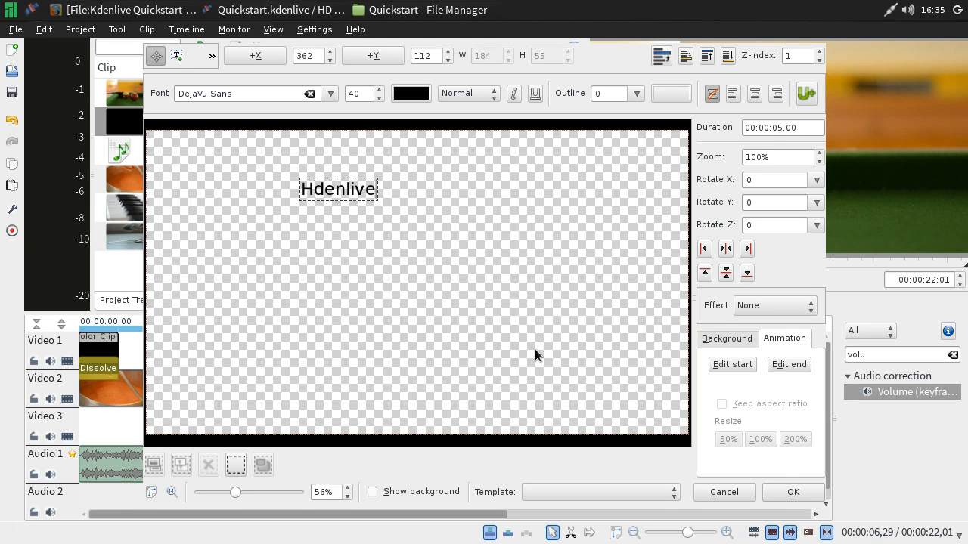
key(ctrl+a)
text(Kdenlive Quickstart)
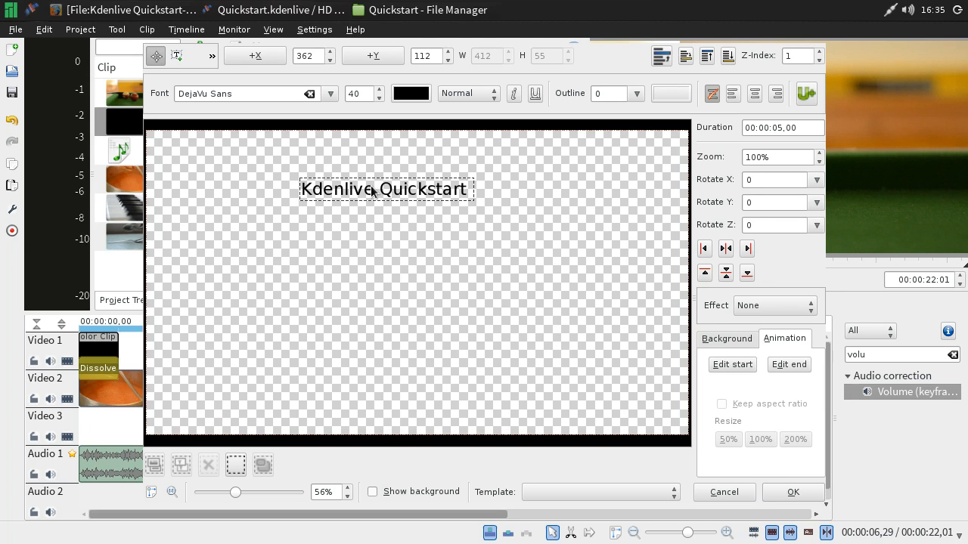
Enlarge the title text to font size 84 and move it to about X 208, Y 124.
key(ctrl+a)
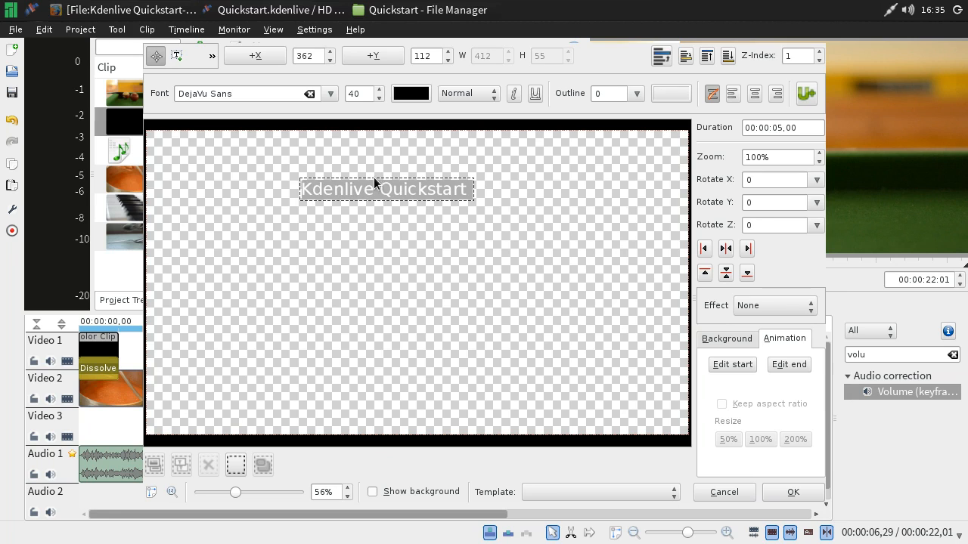
click(379, 89)
click(379, 89)
click(379, 90)
scroll(379, 91, up, 10)
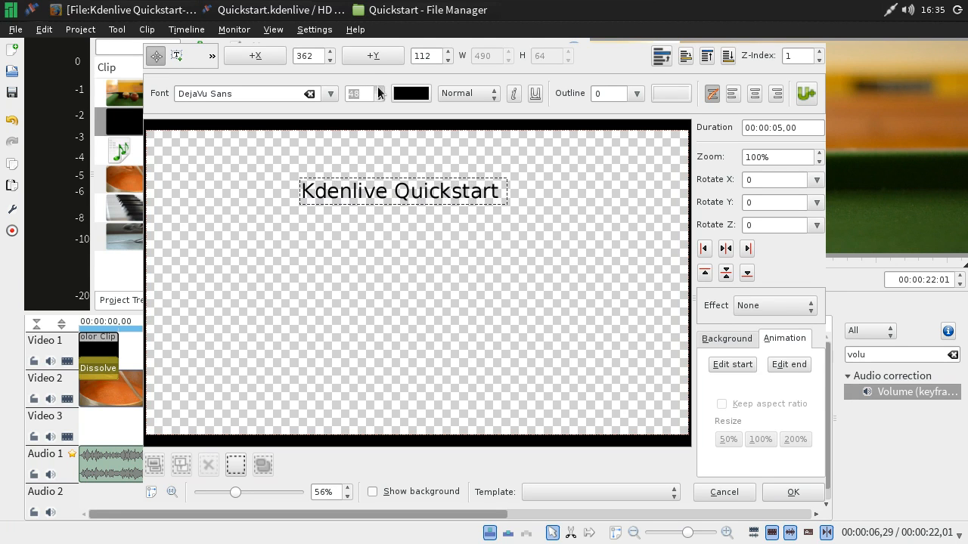
scroll(379, 91, up, 8)
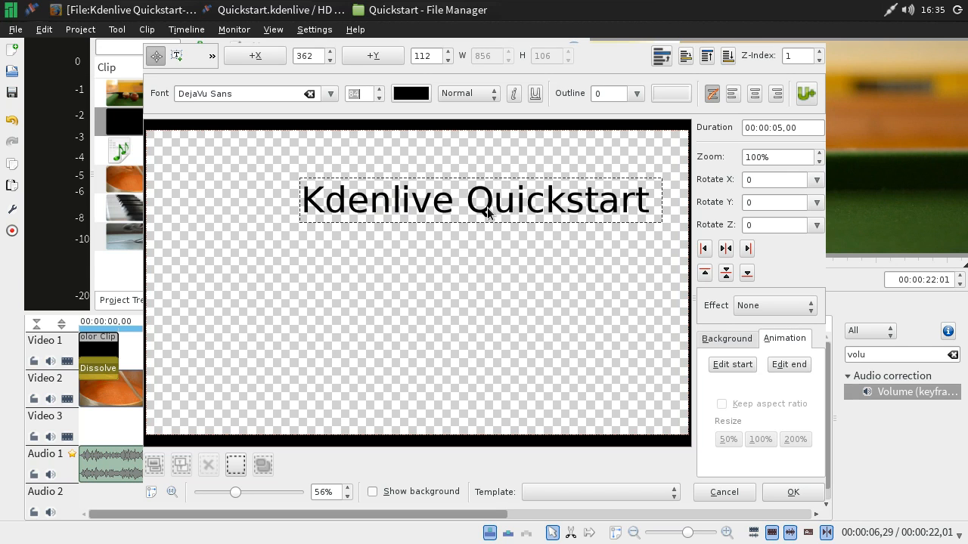
double_click(485, 214)
drag(484, 213, 477, 214)
click(469, 245)
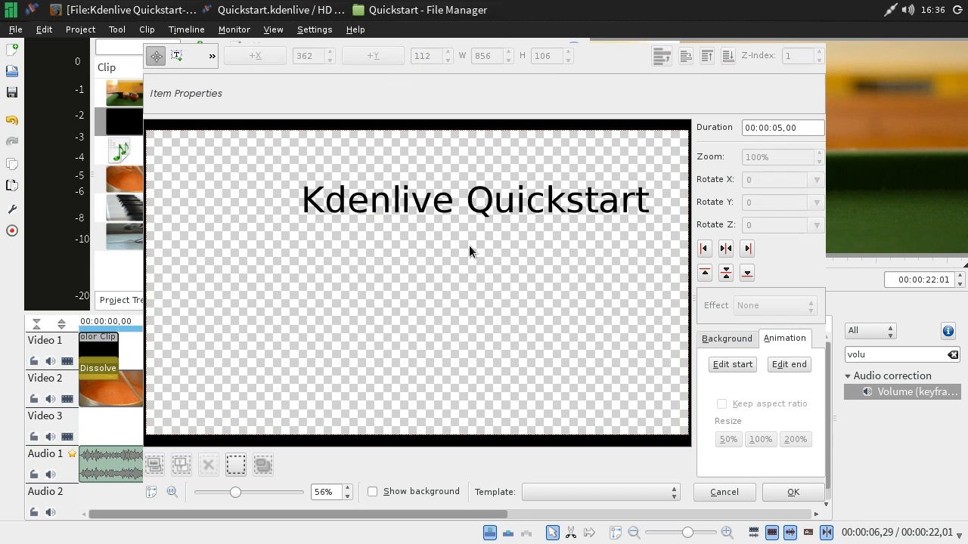
click(482, 214)
drag(483, 213, 417, 215)
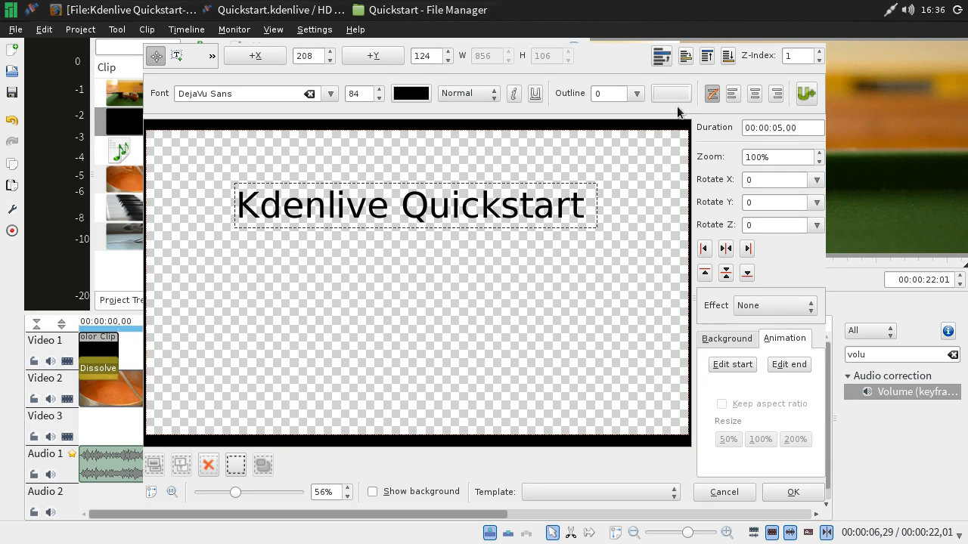
Give the title text an outline of 16 in light grey #DCDCDC.
click(637, 94)
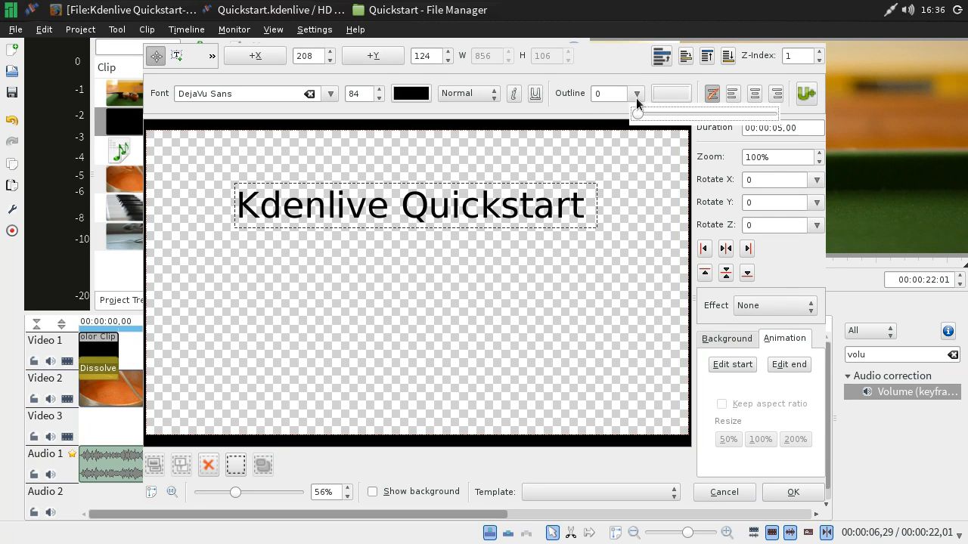
drag(638, 114, 650, 115)
click(666, 96)
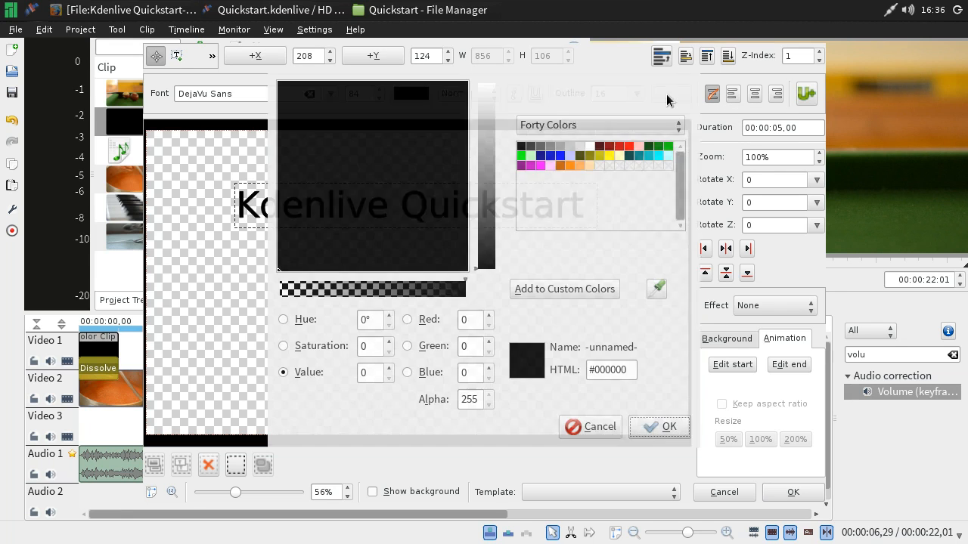
click(580, 147)
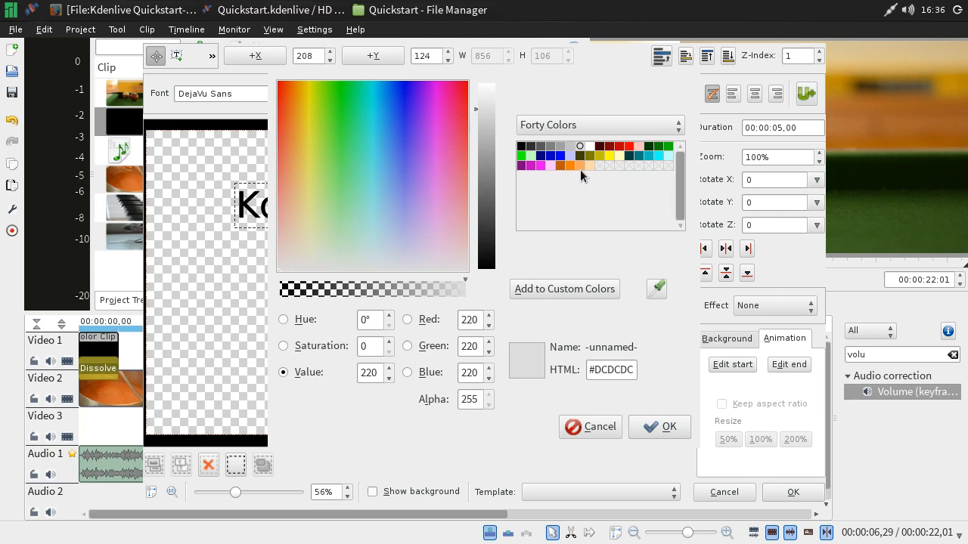
click(670, 428)
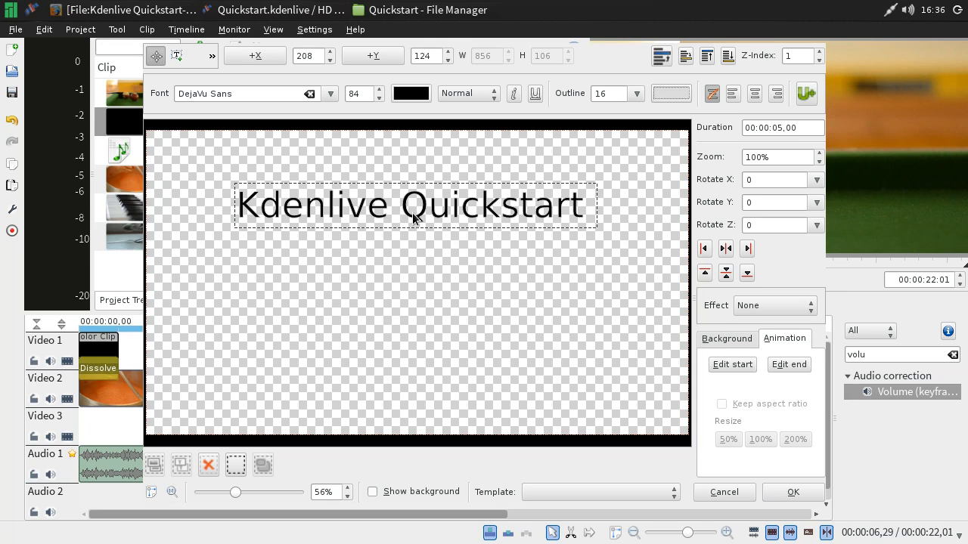
Reposition the title text to about X 235, Y 71 and save the title clip.
mouse_move(413, 218)
mouse_down()
mouse_move(350, 181)
mouse_move(343, 401)
mouse_move(487, 390)
mouse_move(499, 242)
mouse_move(435, 201)
mouse_move(414, 201)
mouse_up()
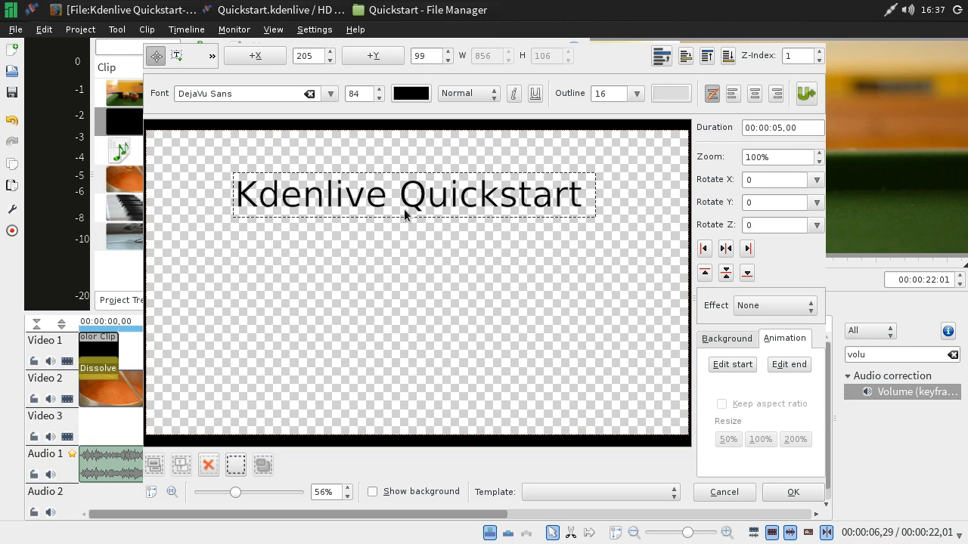
drag(411, 202, 335, 168)
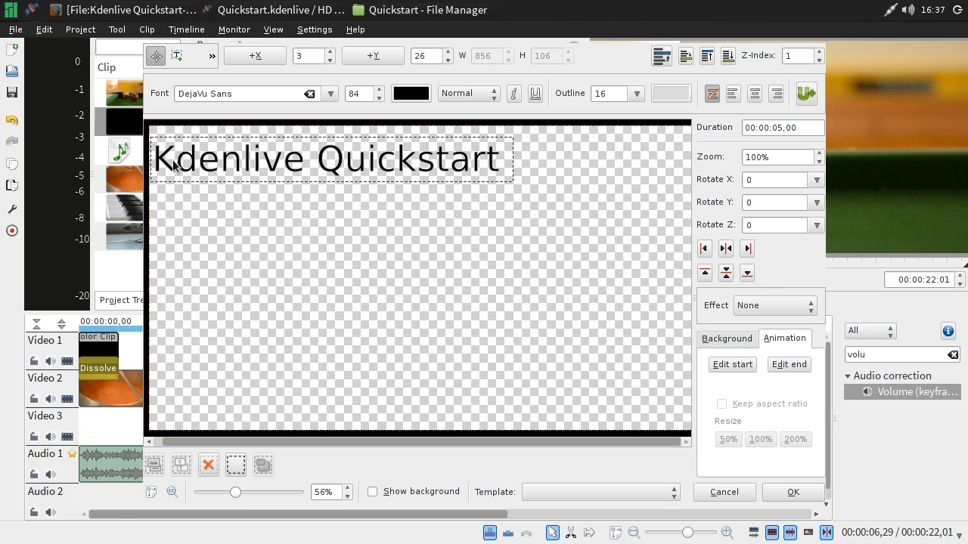
drag(344, 168, 433, 189)
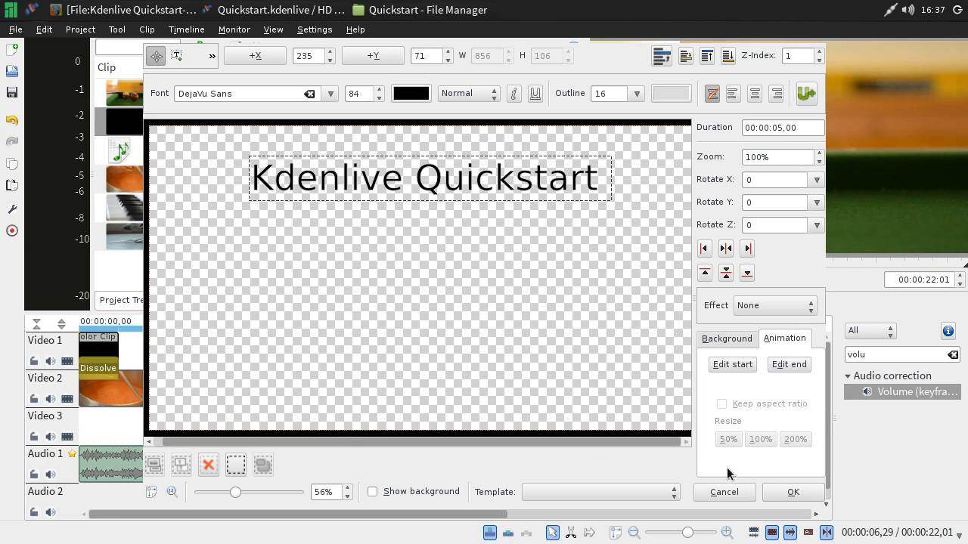
click(792, 492)
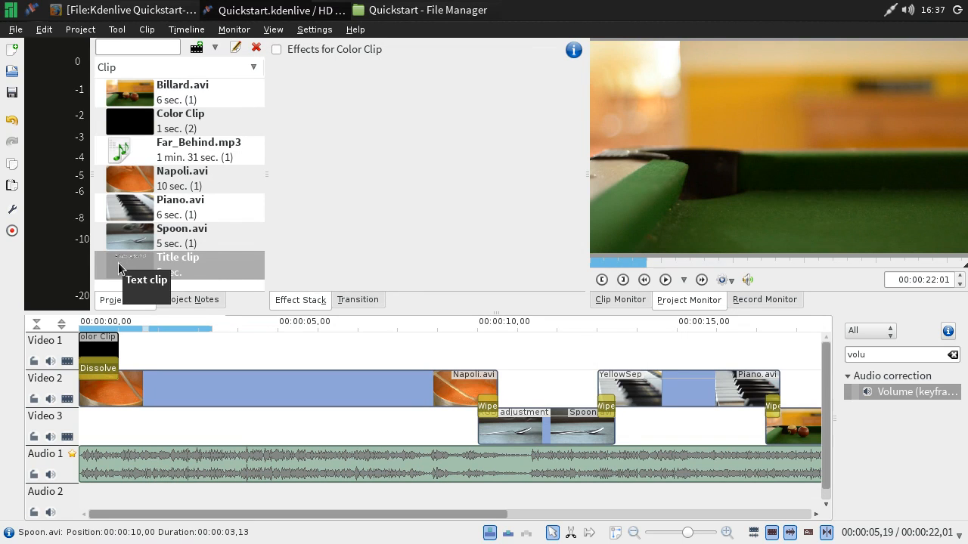
Place the title clip on Video 1 at about 00:00:01,28 with an Affine transition over Napoli.avi, and preview it near 00:00:04:21.
drag(120, 264, 178, 360)
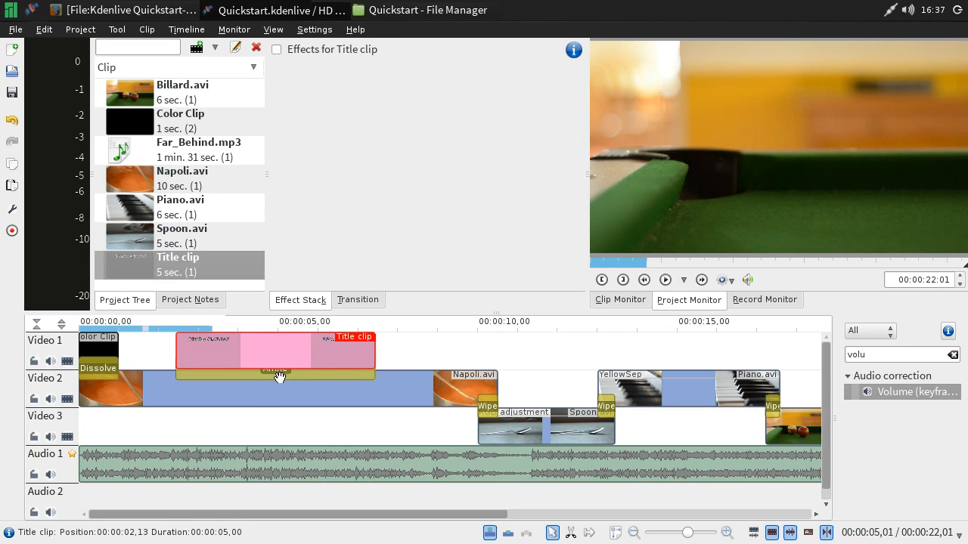
click(281, 376)
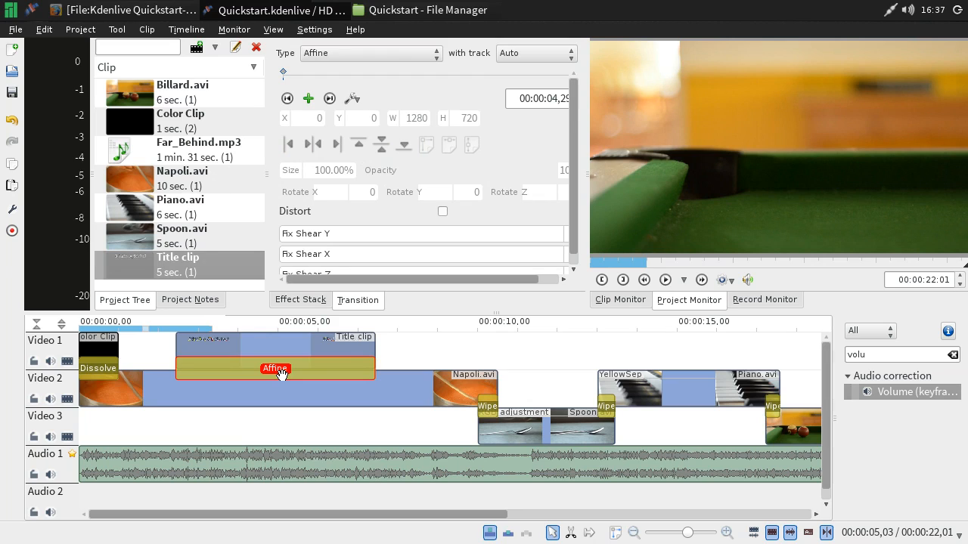
drag(274, 342, 253, 344)
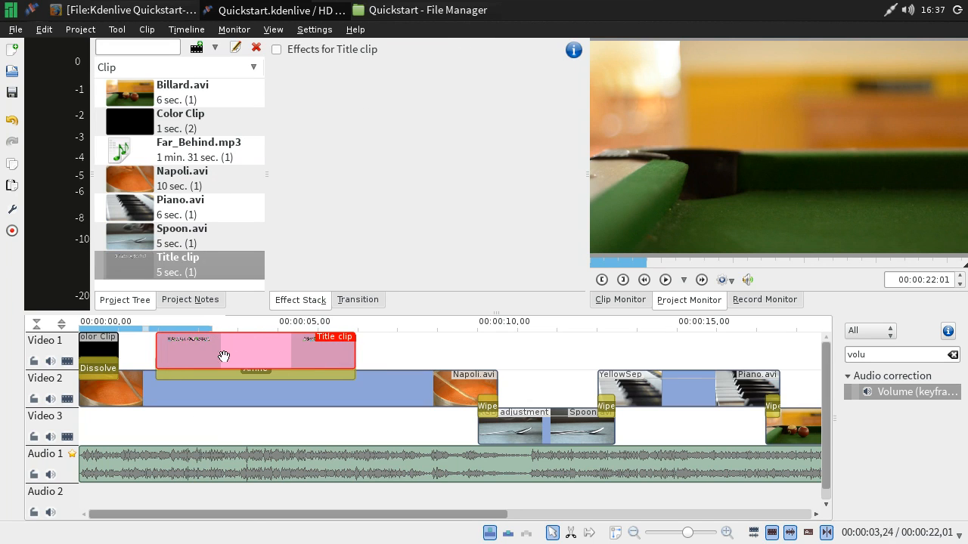
click(153, 496)
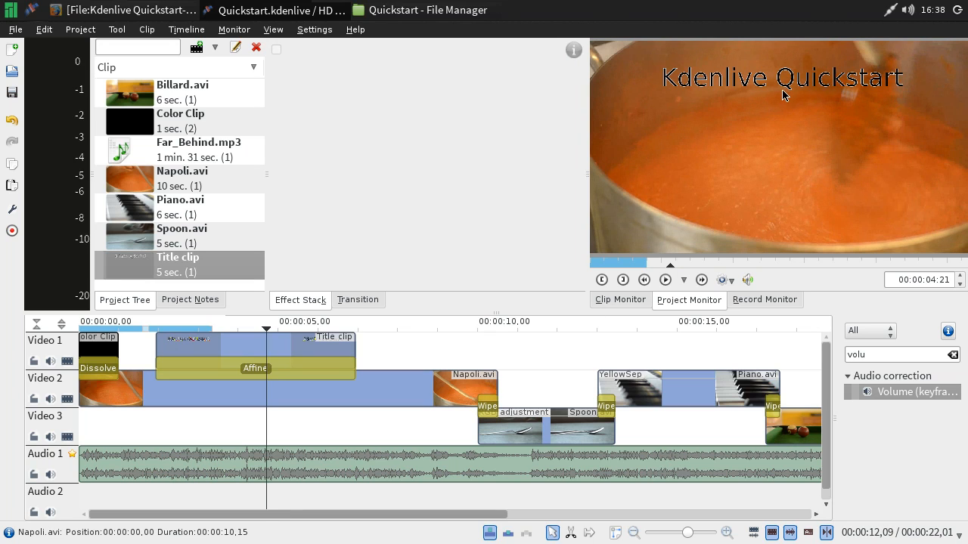
click(269, 347)
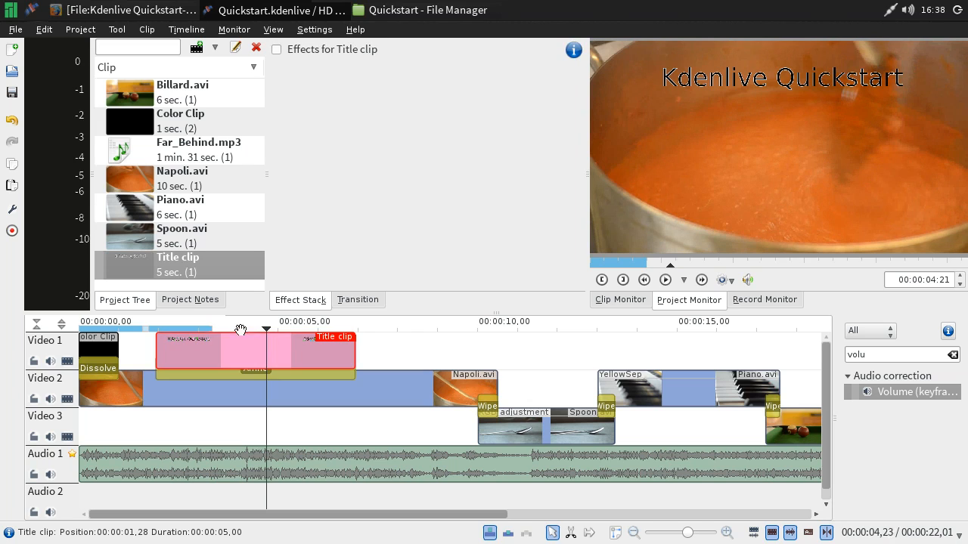
Reopen the title clip for editing and set the weight of the "Kdenlive Quickstart" text to Bold.
right_click(127, 270)
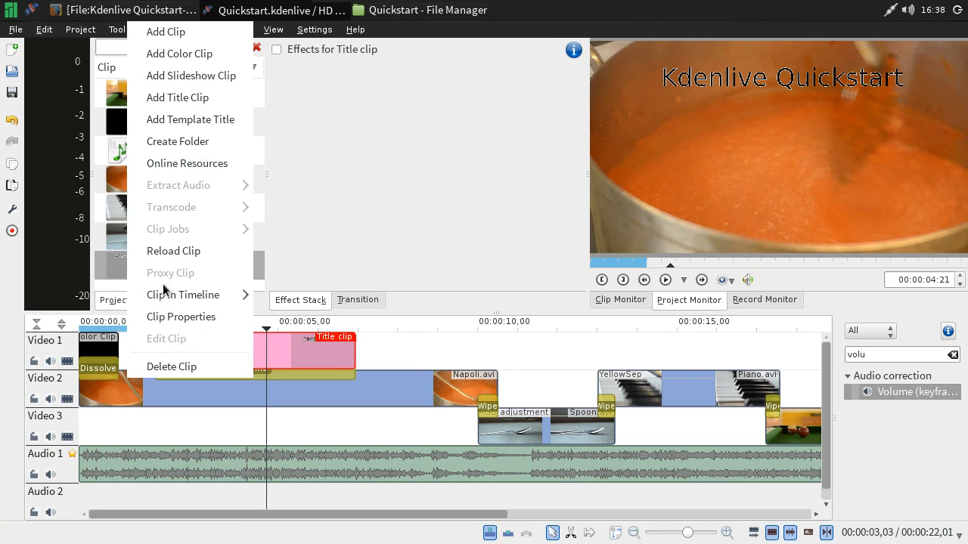
mouse_move(166, 298)
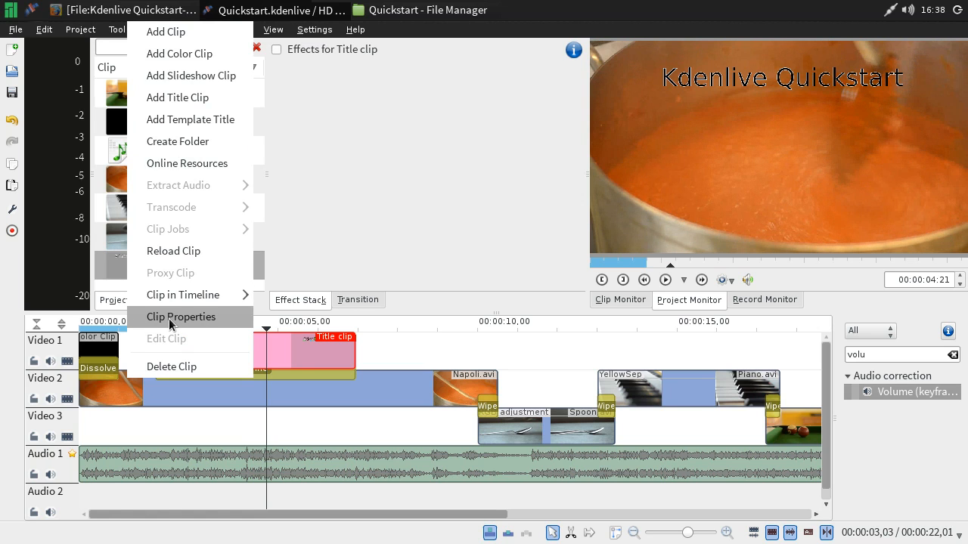
click(222, 316)
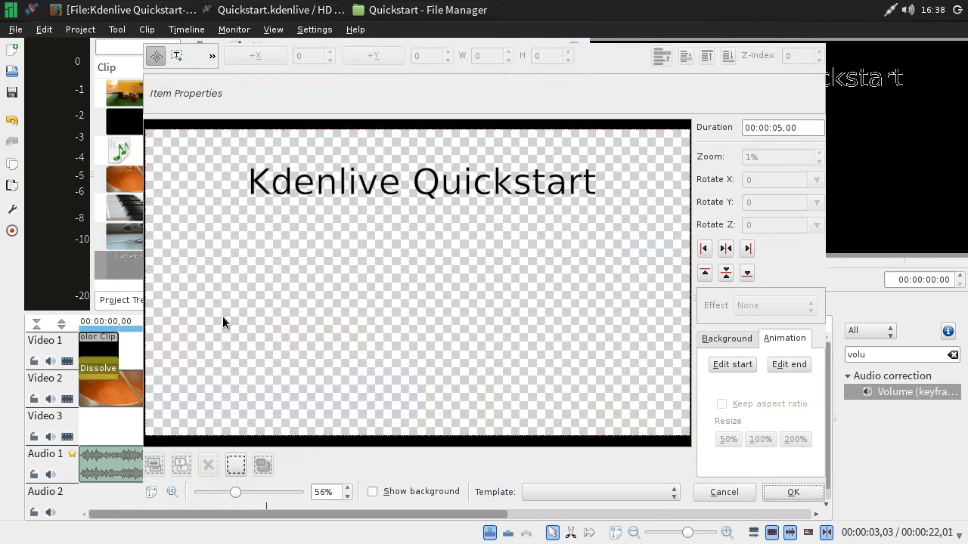
click(288, 194)
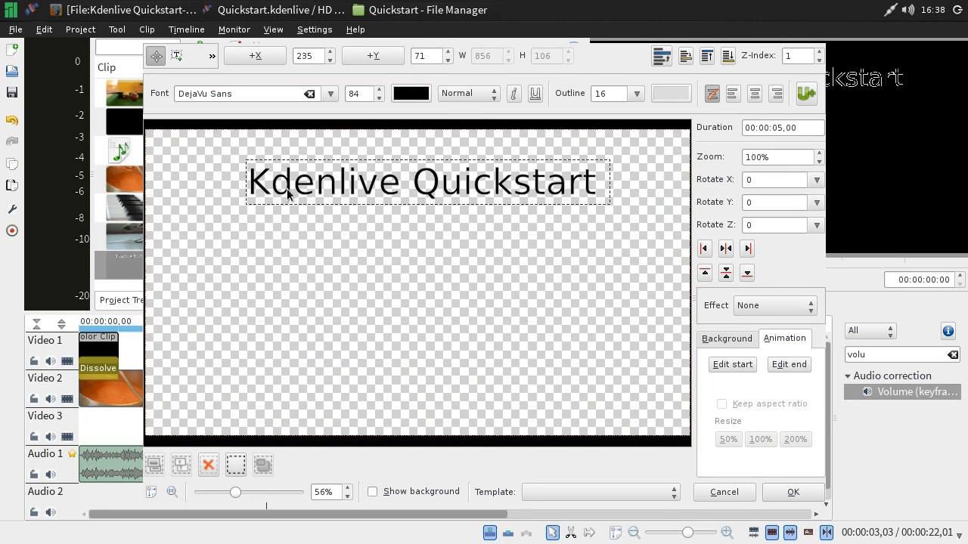
click(476, 93)
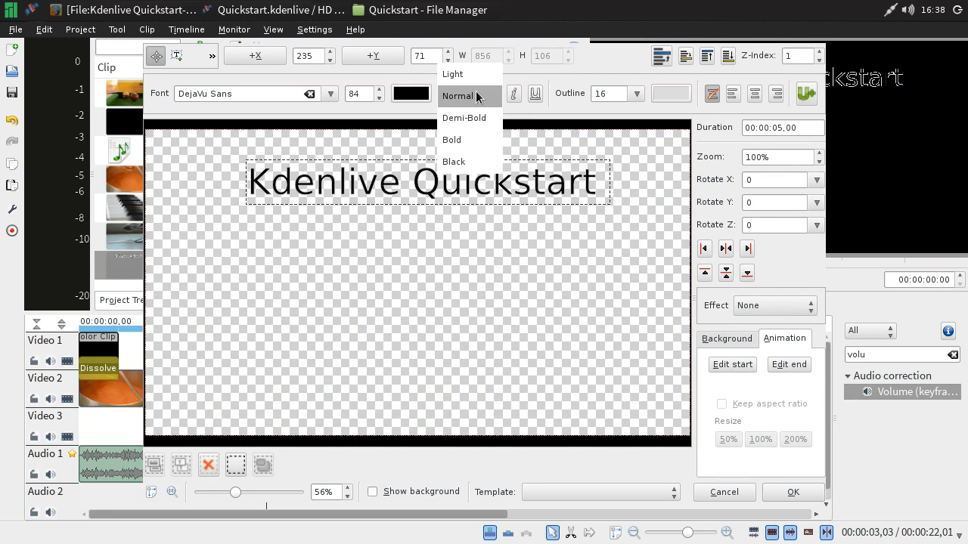
click(461, 145)
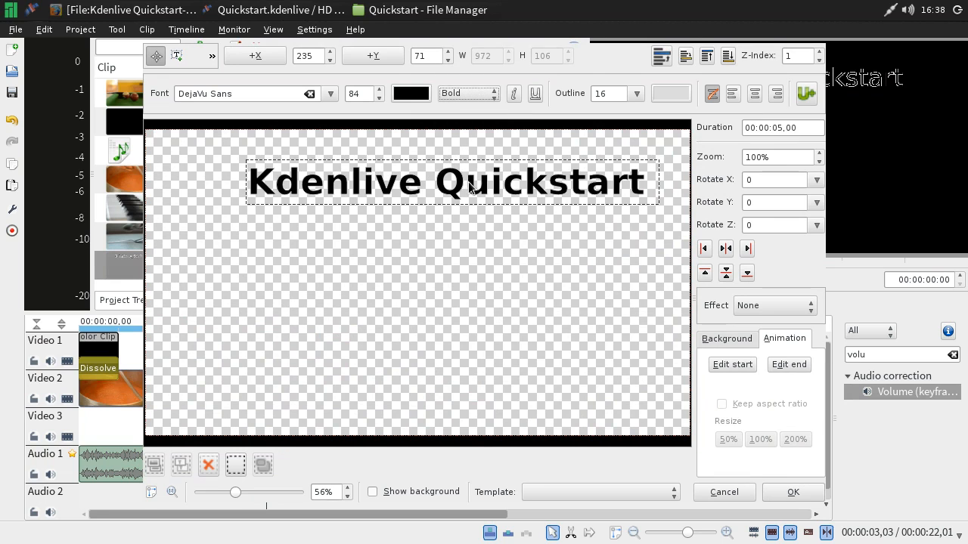
Reposition the title text to about X 157, Y 92, save the title clip, and preview it over Napoli.avi.
drag(451, 189, 420, 196)
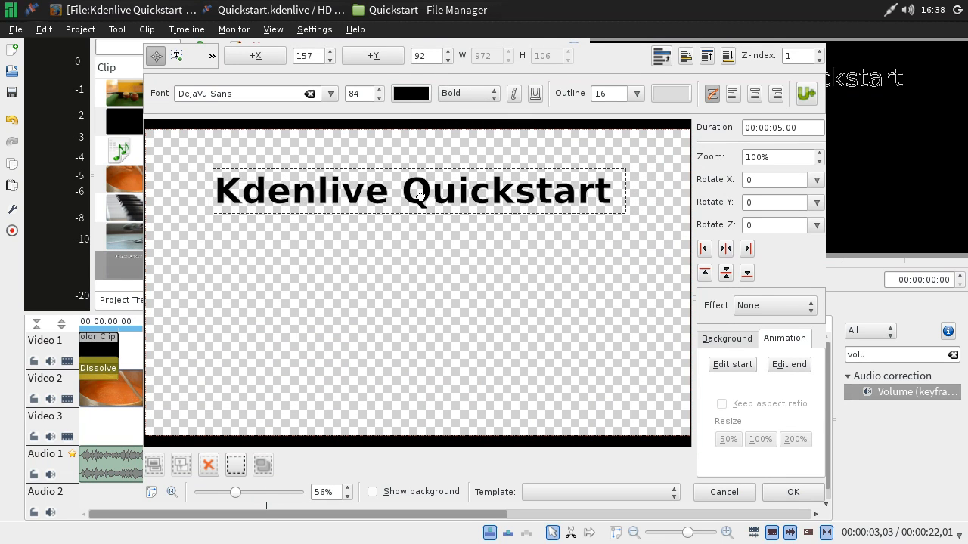
click(792, 492)
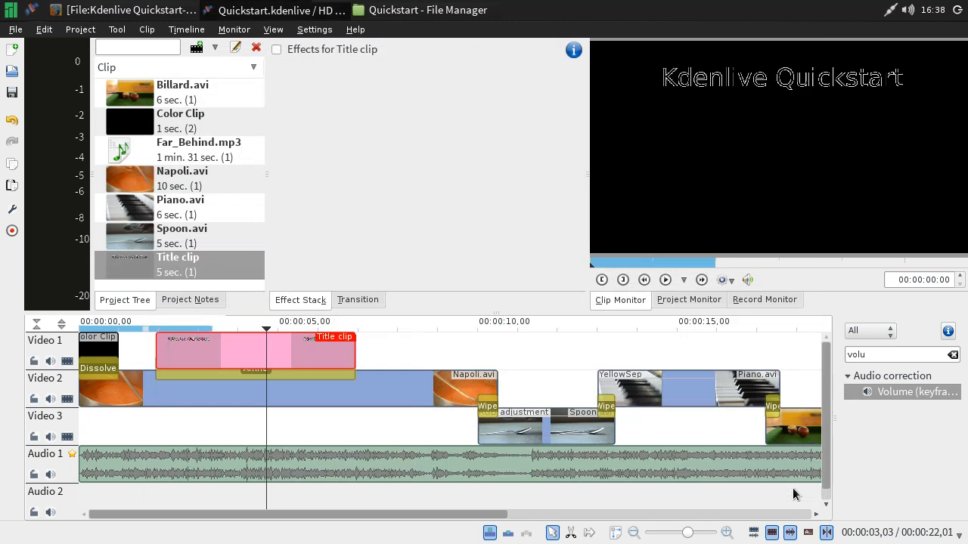
click(253, 429)
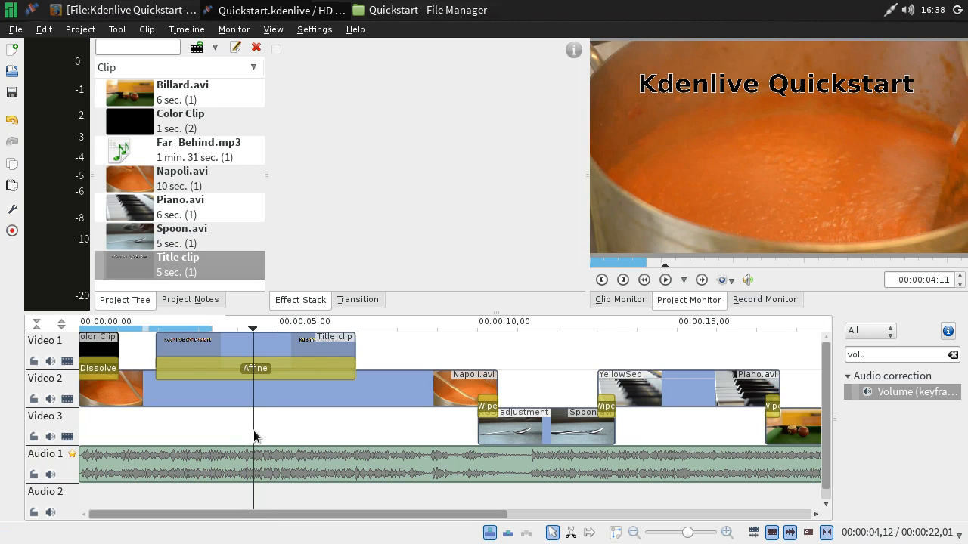
drag(154, 429, 244, 471)
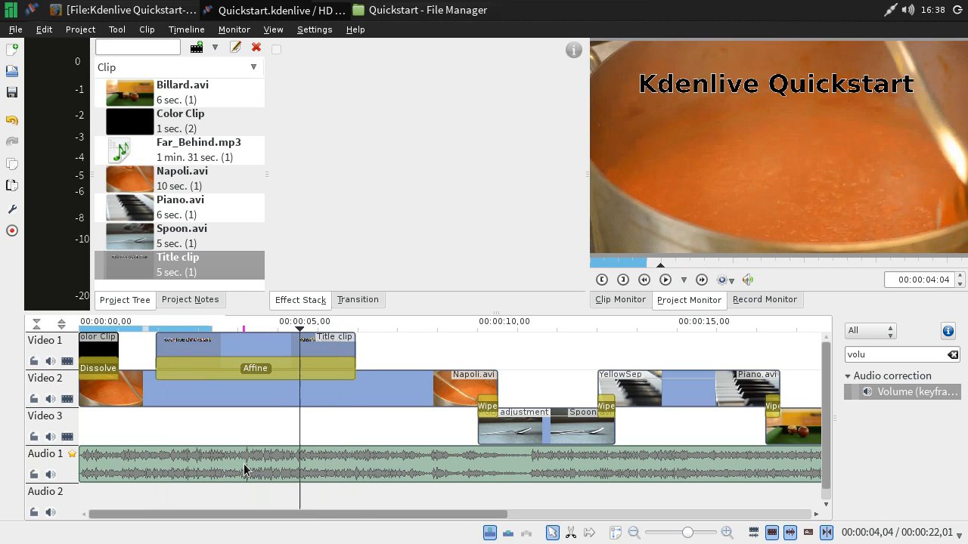
Add two keyframes to the title's Affine transition, one shortly after its start at about 00:00:00,10 and one near its end.
click(210, 368)
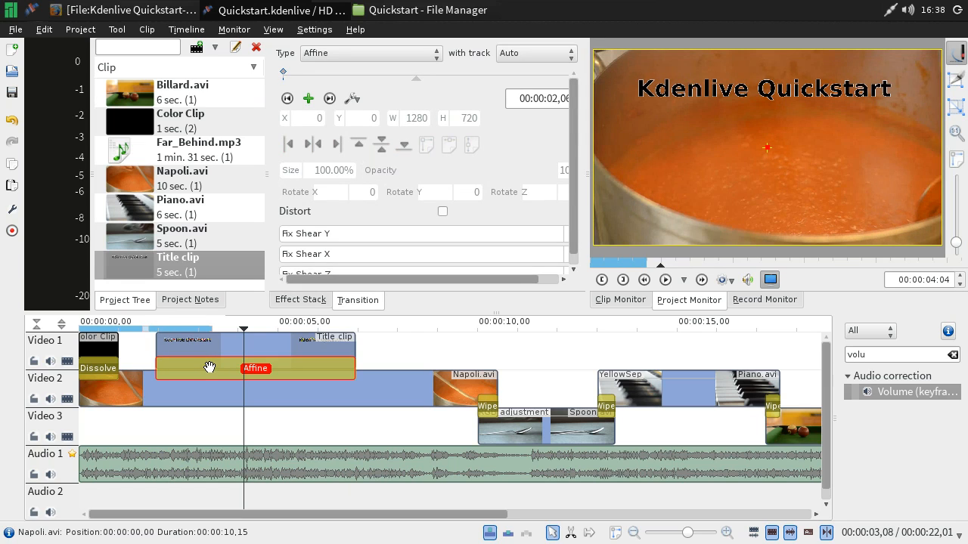
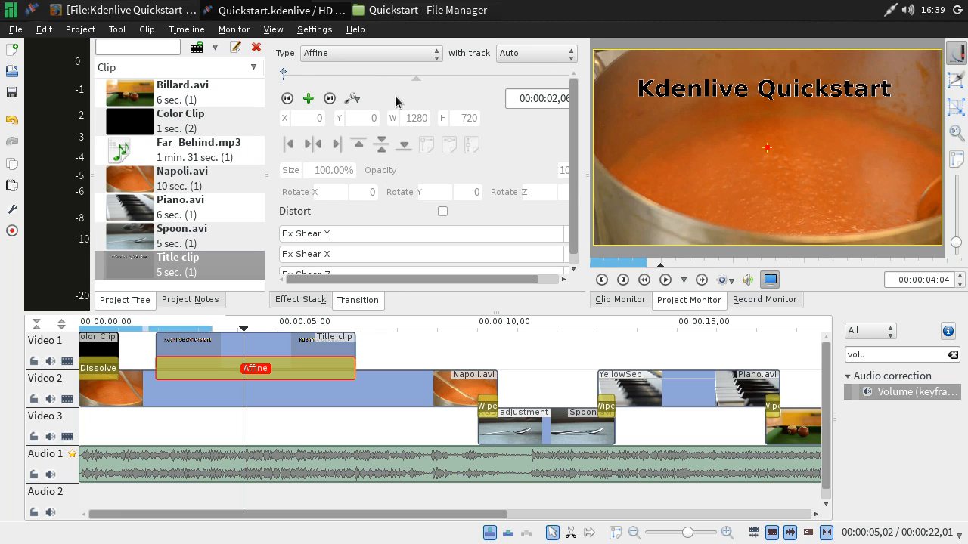
click(308, 100)
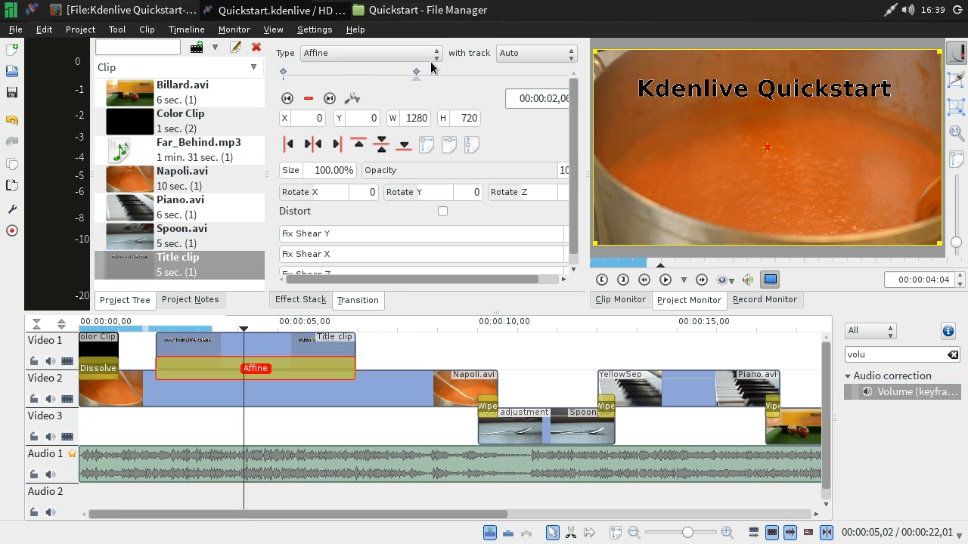
drag(418, 74, 303, 74)
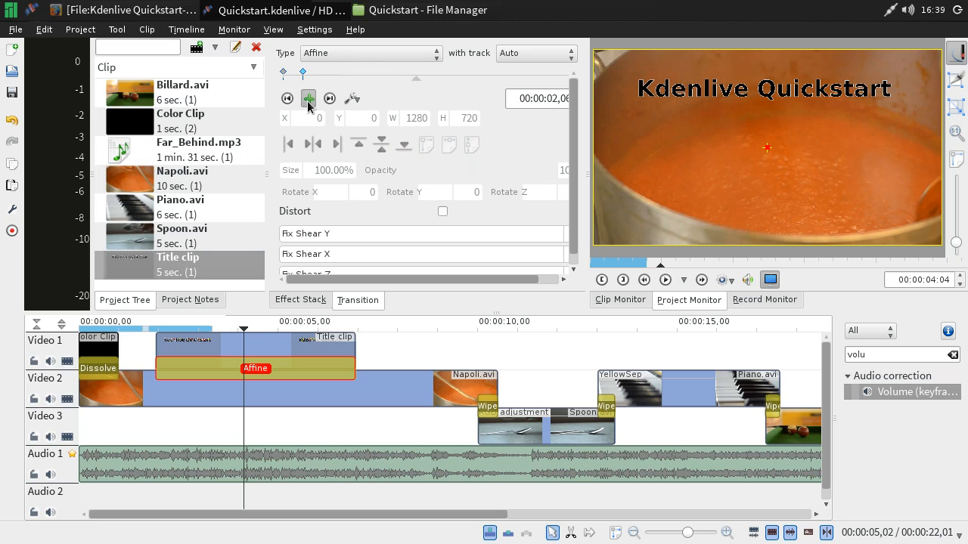
click(308, 100)
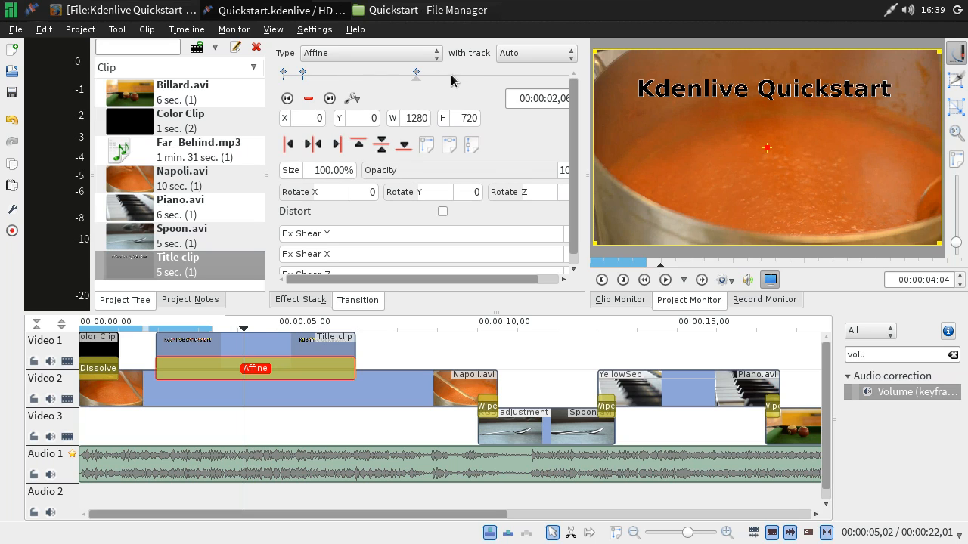
drag(419, 69, 570, 85)
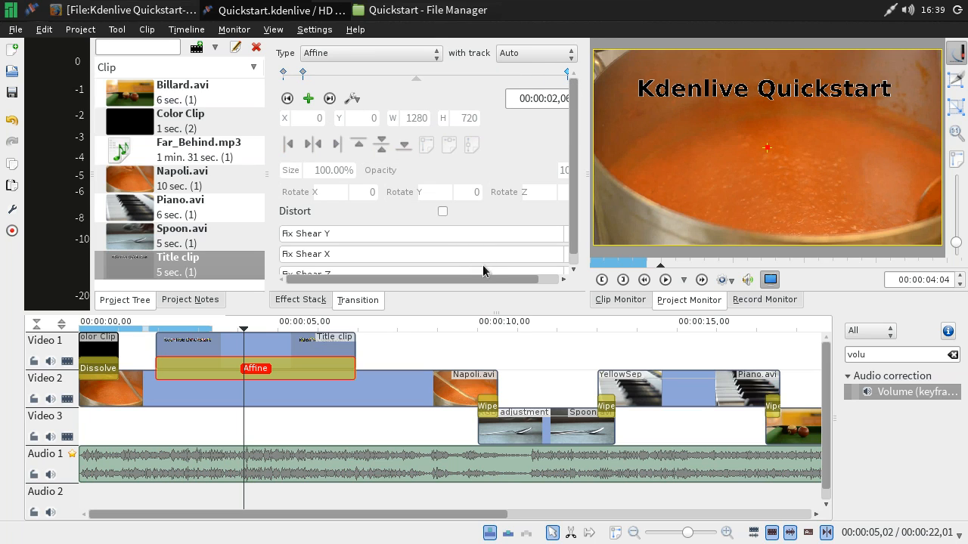
Complete the Affine keyframes with one at the very start, one at about 00:00:04,20 and one at the very end.
drag(266, 173, 231, 174)
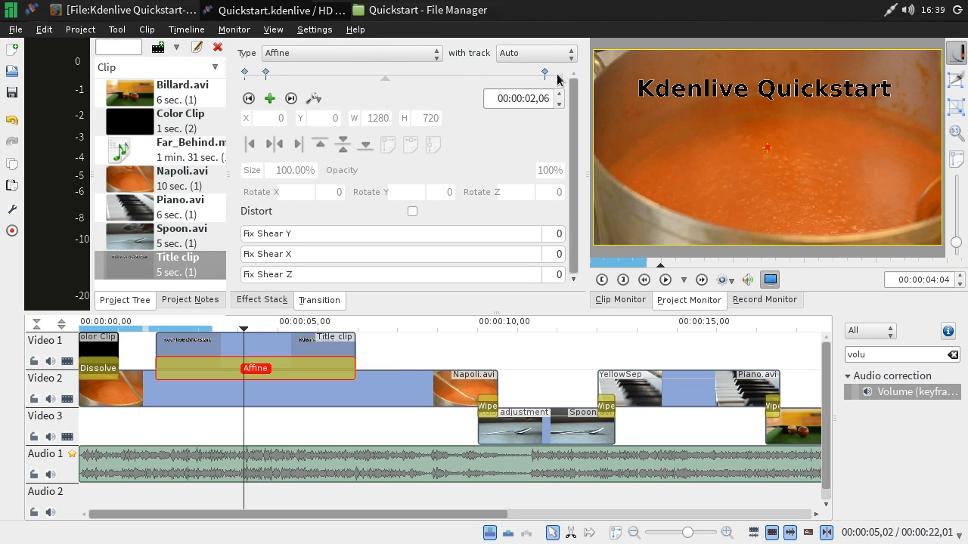
drag(545, 73, 563, 73)
click(269, 100)
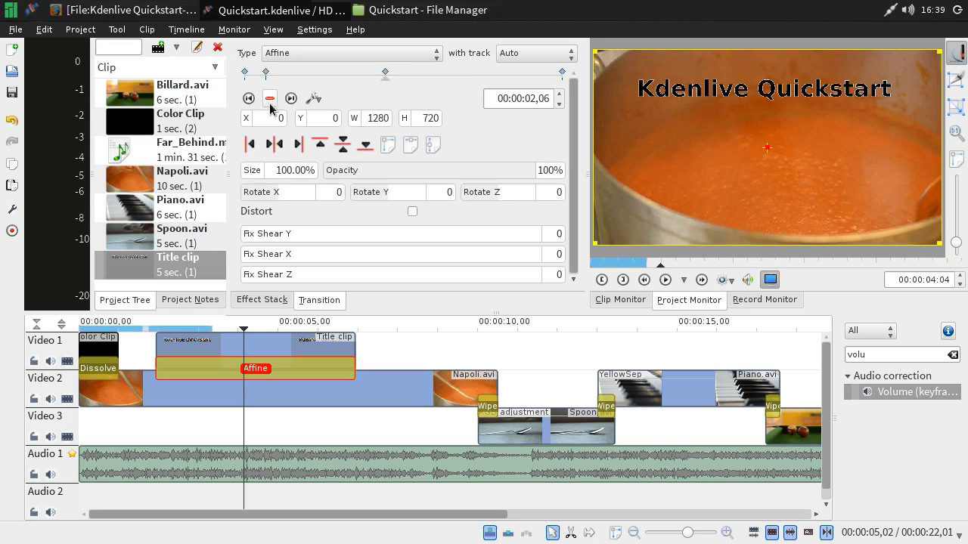
drag(387, 74, 545, 78)
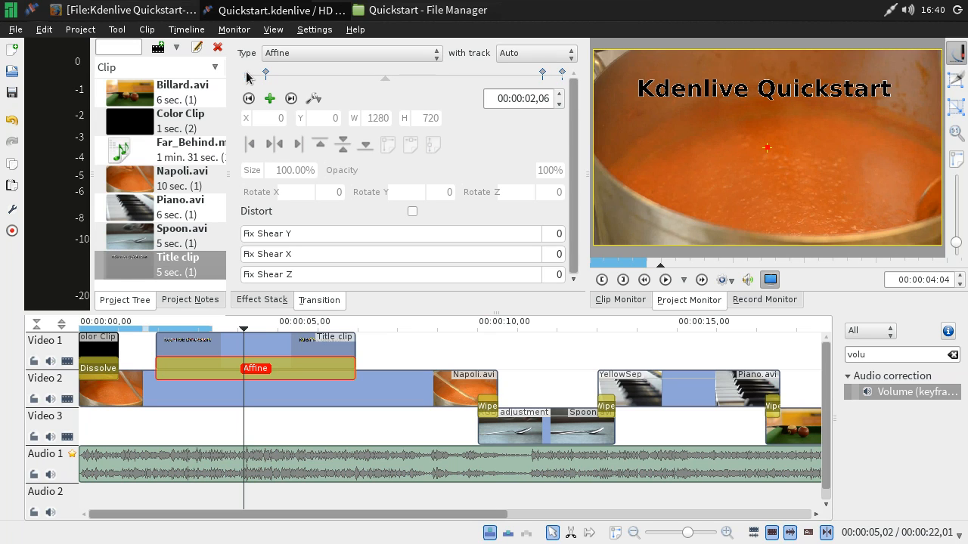
click(270, 99)
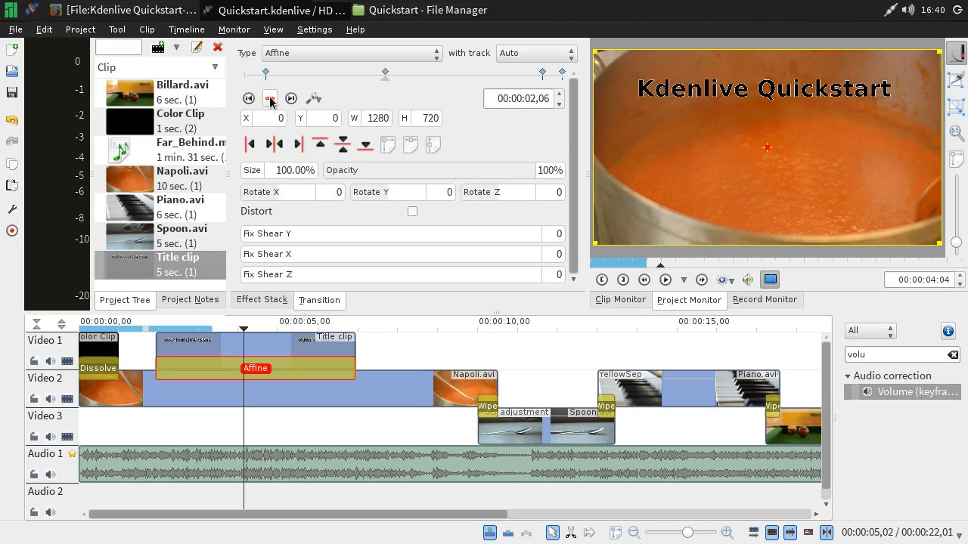
drag(385, 74, 228, 78)
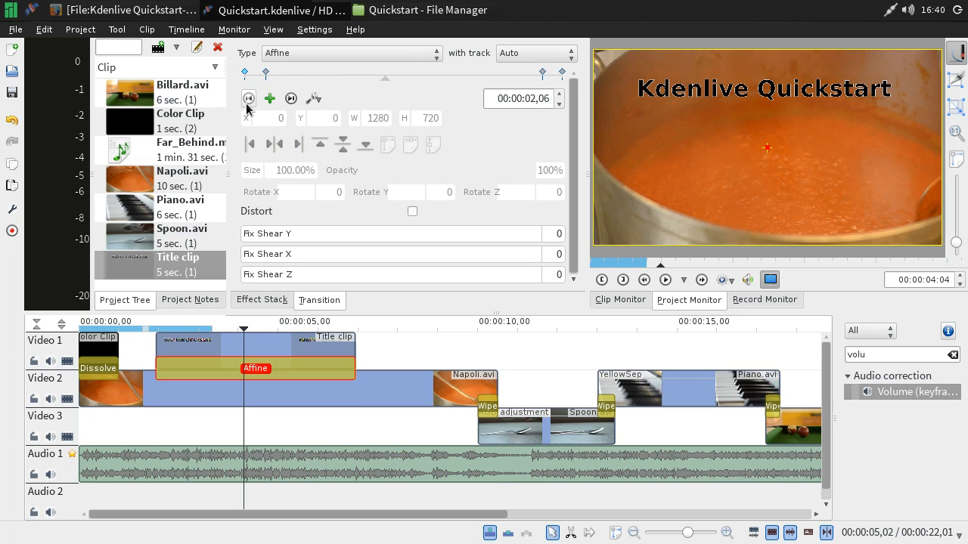
Go through the Affine keyframes from first to last and set the opacity of the final one at 00:00:04,29 to 0%.
click(250, 99)
click(250, 99)
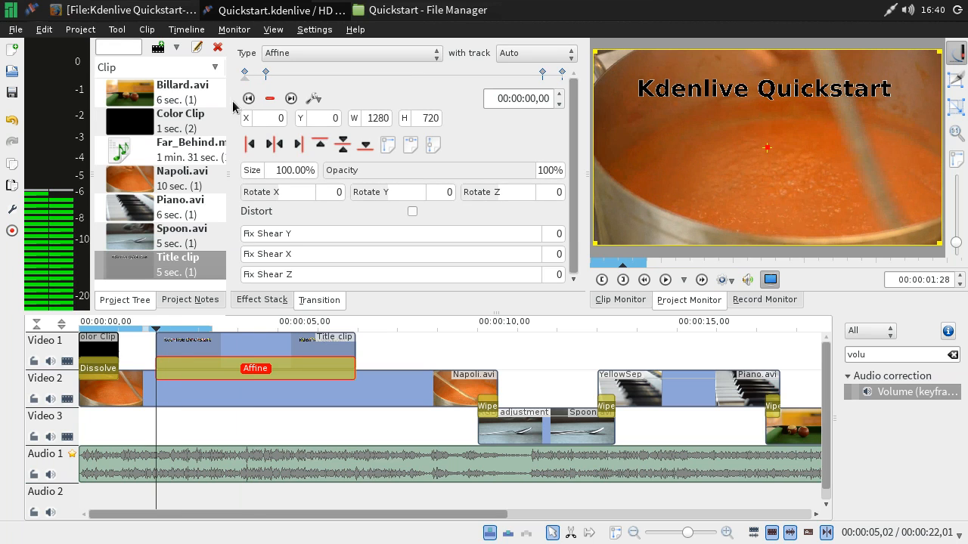
click(289, 104)
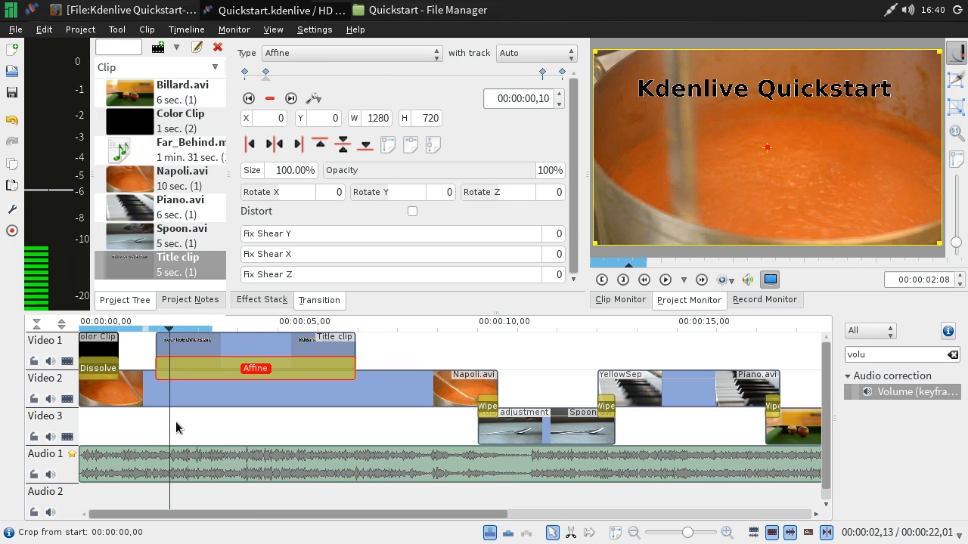
click(291, 99)
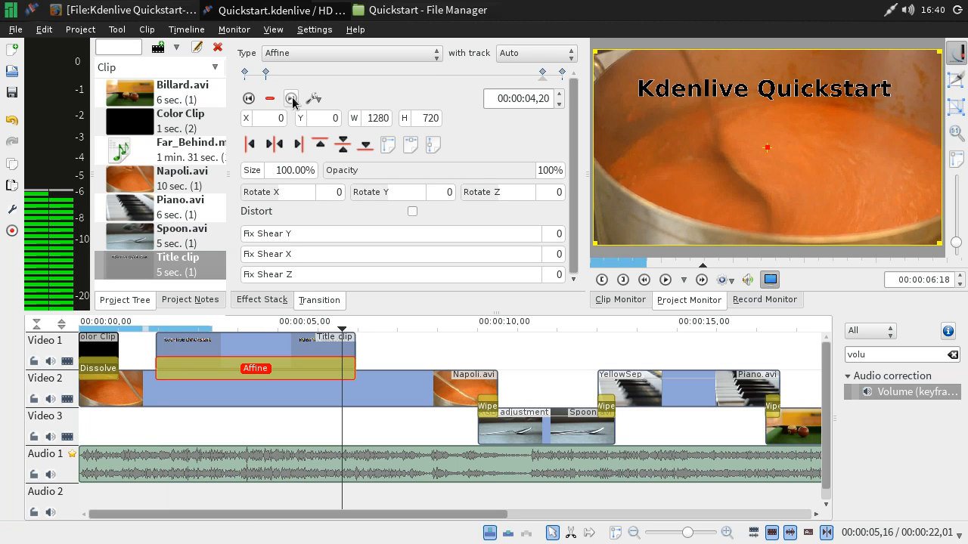
click(292, 99)
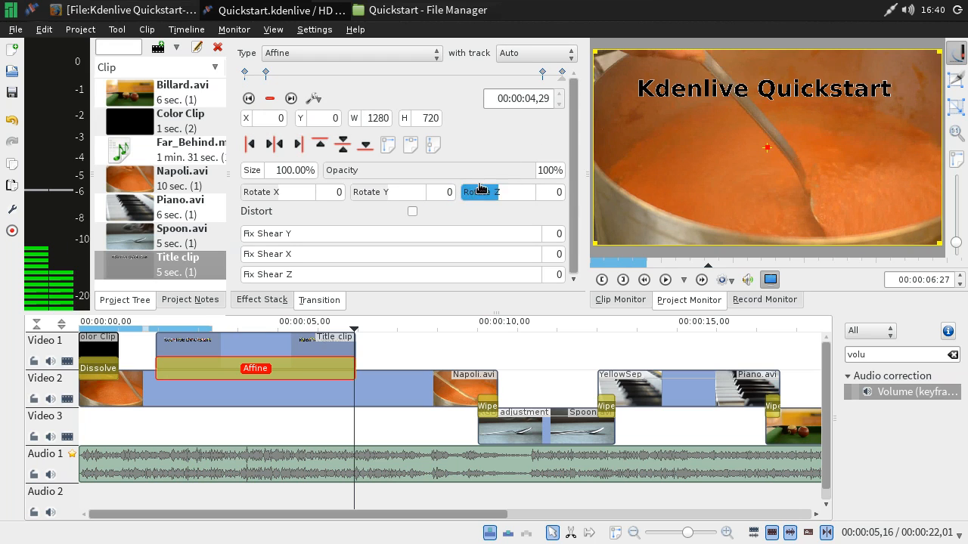
drag(530, 178, 321, 171)
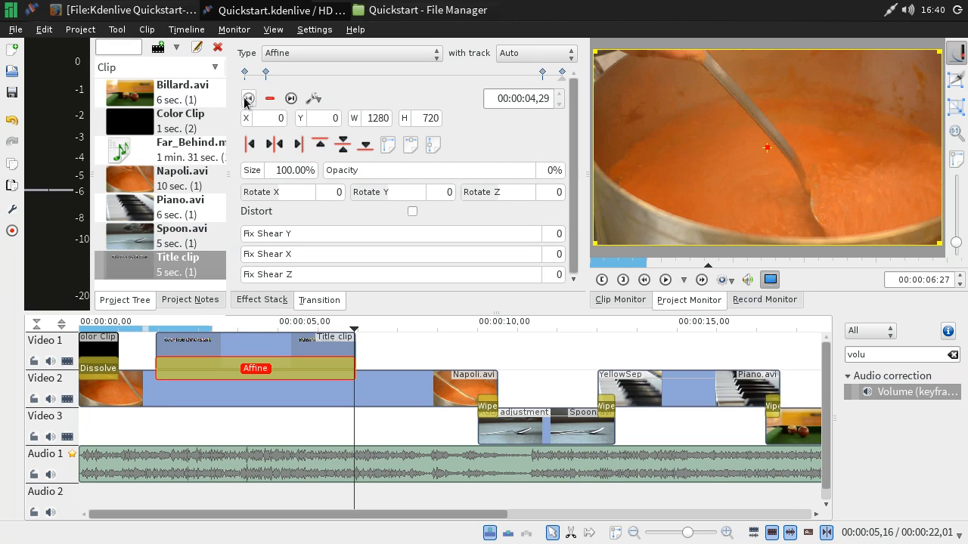
Return to the Affine transition's first keyframe at 00:00:00,00 and set its opacity to 0%.
click(248, 99)
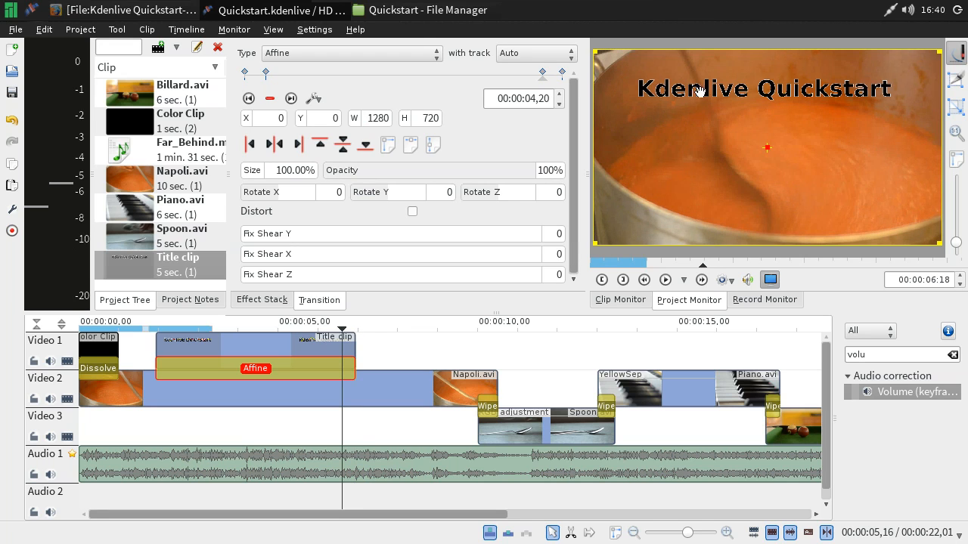
click(248, 100)
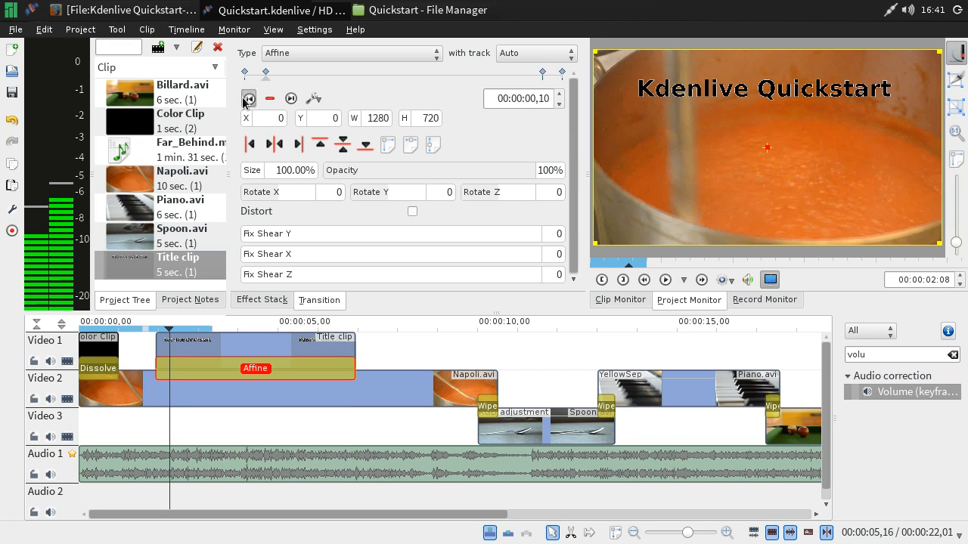
click(246, 100)
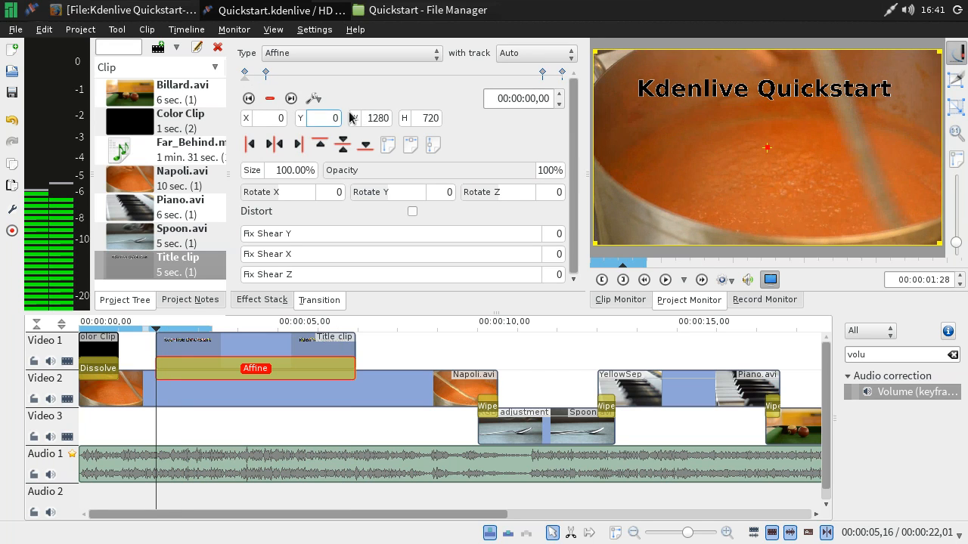
drag(535, 176, 313, 167)
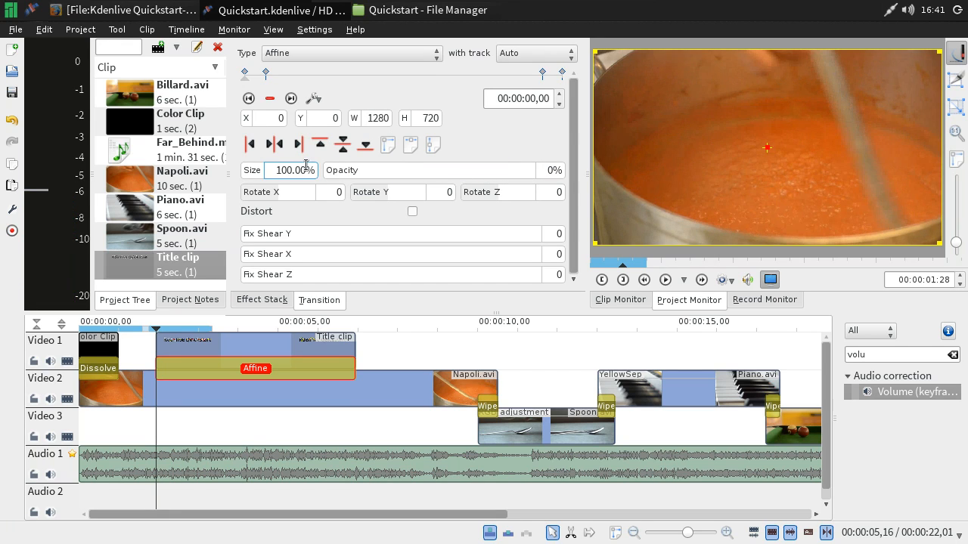
Play the project from just before the title clip to past its end to preview the title's fades.
click(149, 437)
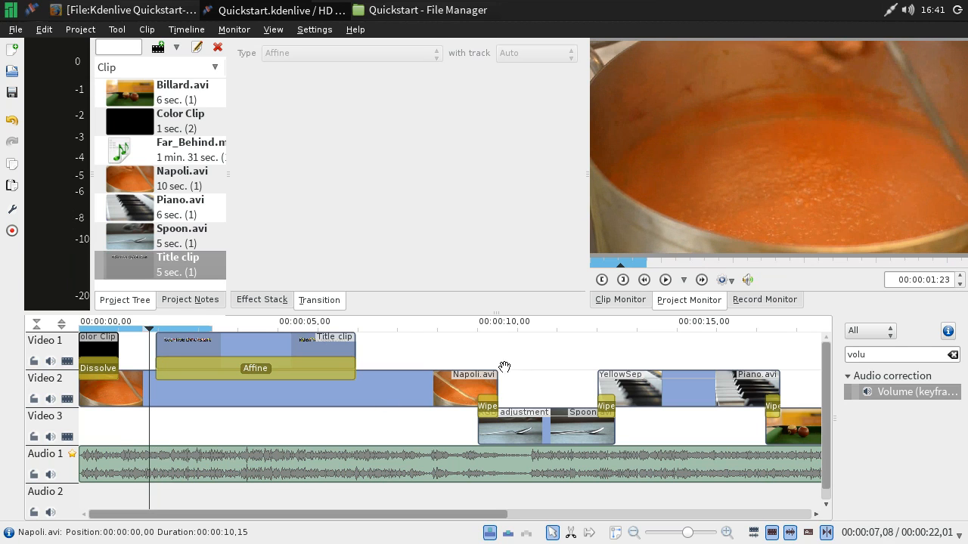
click(666, 281)
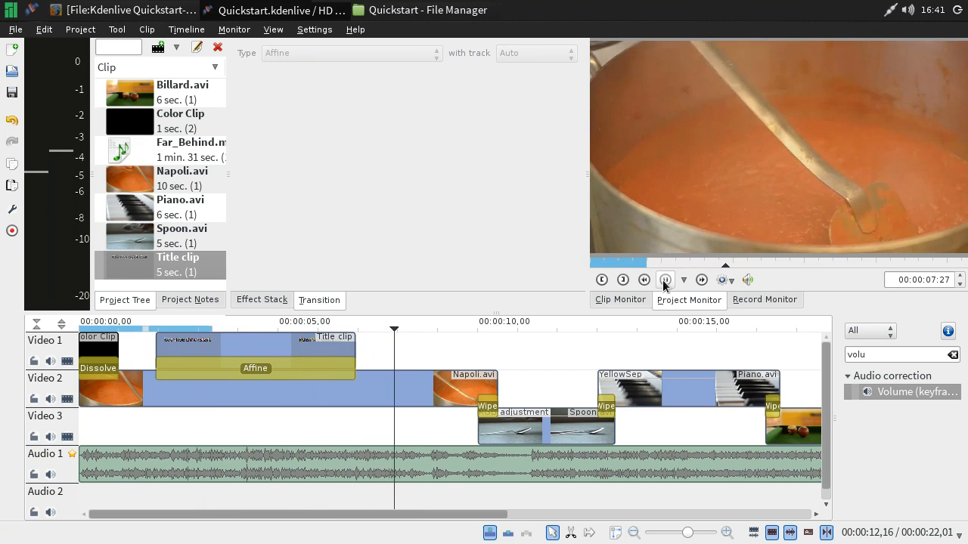
click(665, 280)
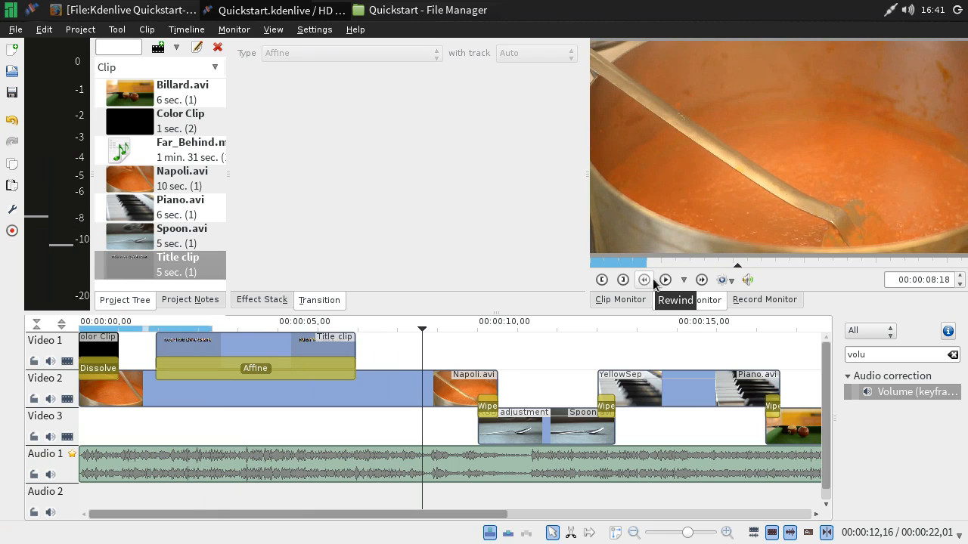
Lengthen the title's fade-in and fade-out by moving the two inner Affine keyframes farther from the ends, and preview the fade-out.
click(298, 372)
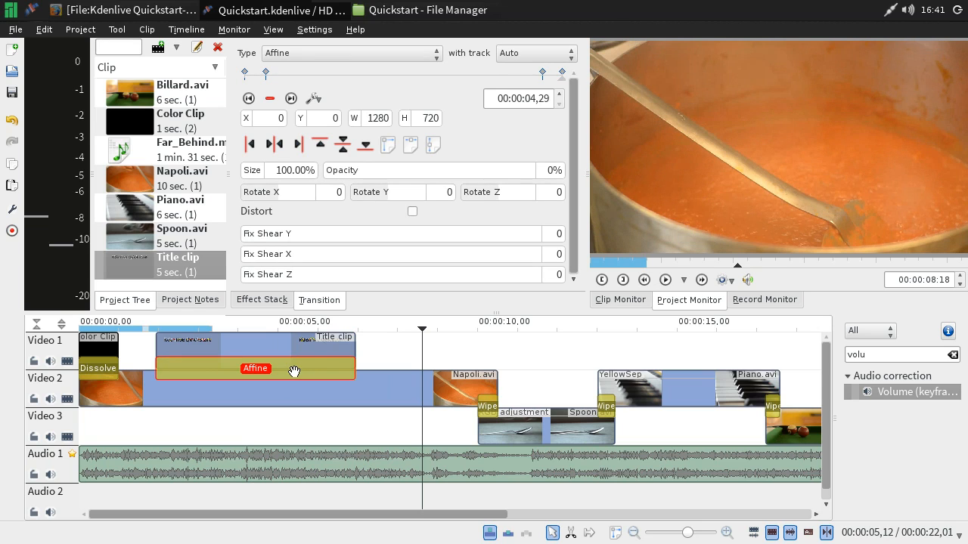
drag(545, 75, 524, 79)
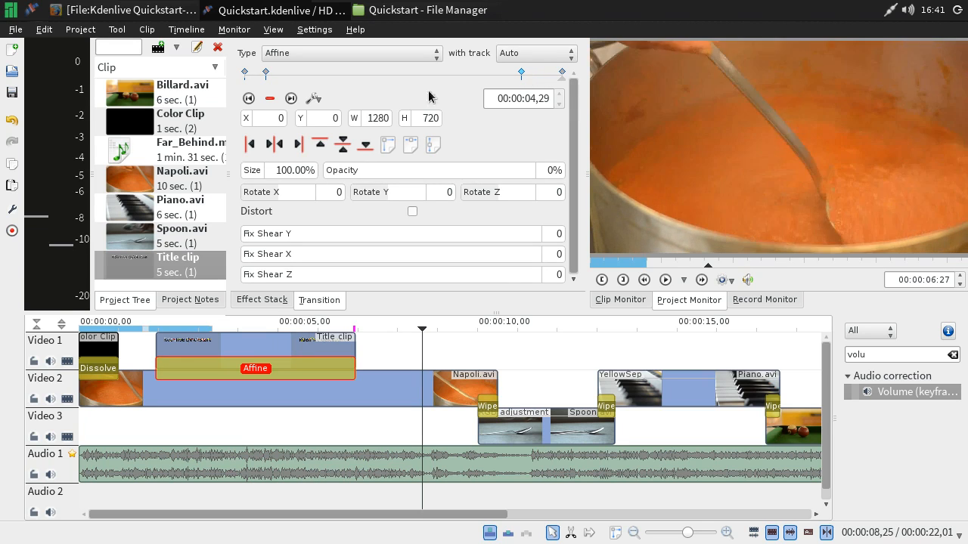
drag(265, 75, 289, 80)
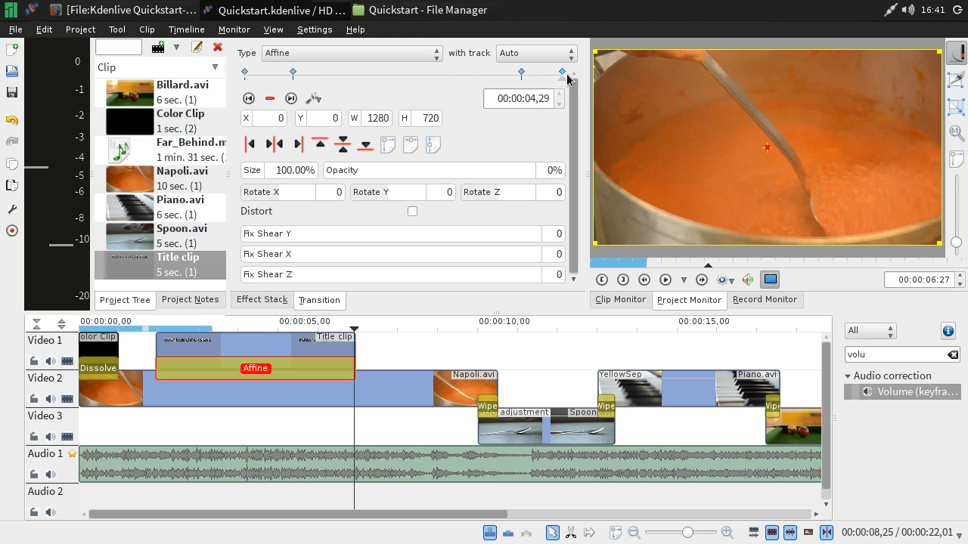
mouse_move(345, 429)
mouse_down()
mouse_move(328, 427)
mouse_move(360, 437)
mouse_move(328, 428)
mouse_move(361, 433)
mouse_up()
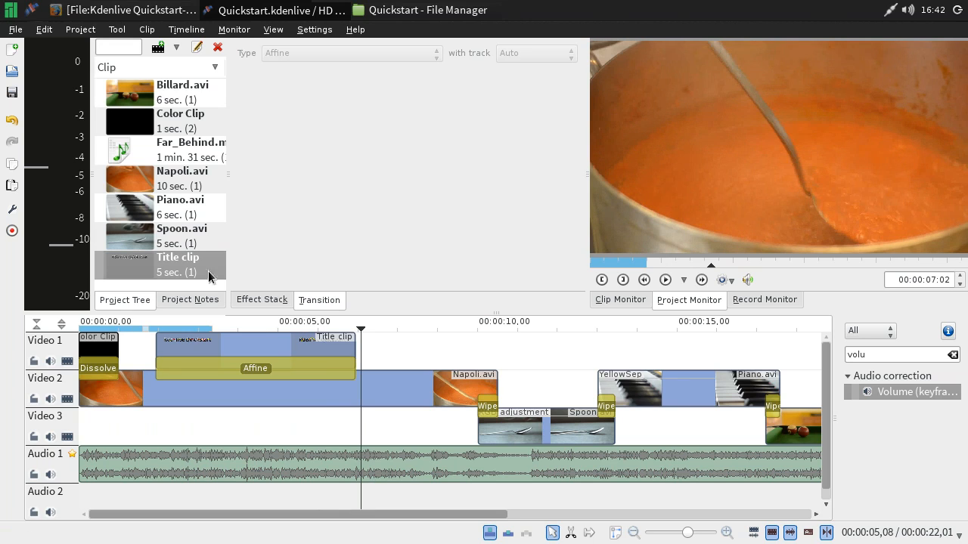
Look at the render options, and try setting the MLT processing threads to 2 in the environment configuration.
click(11, 234)
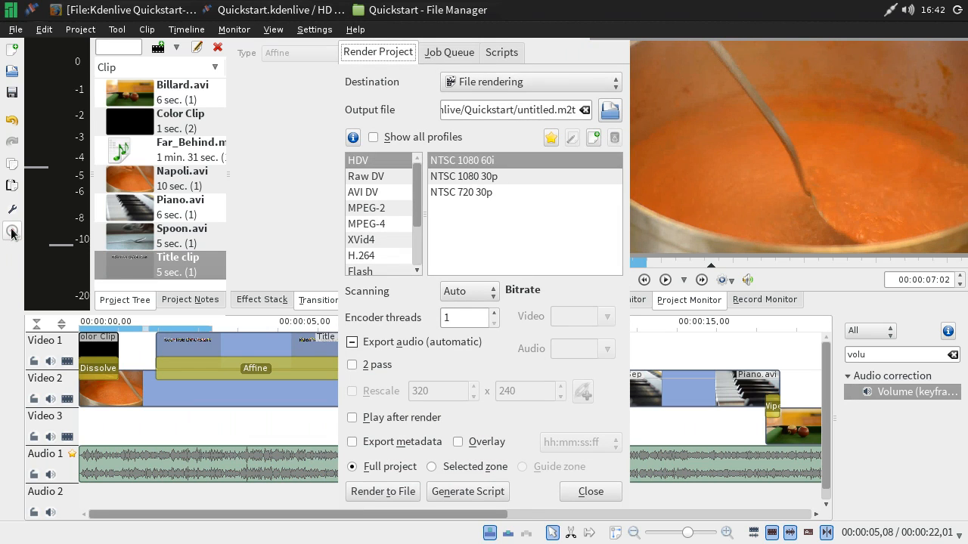
click(610, 499)
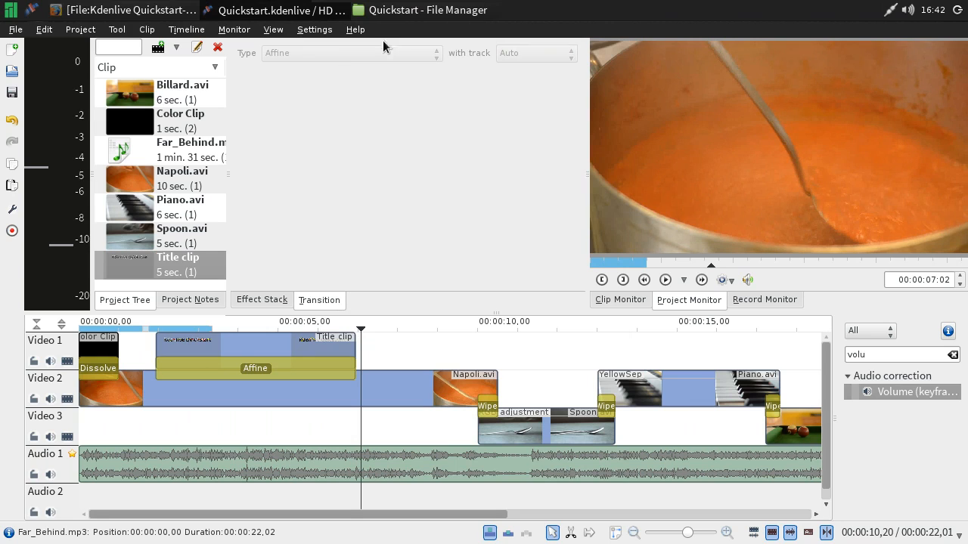
click(316, 32)
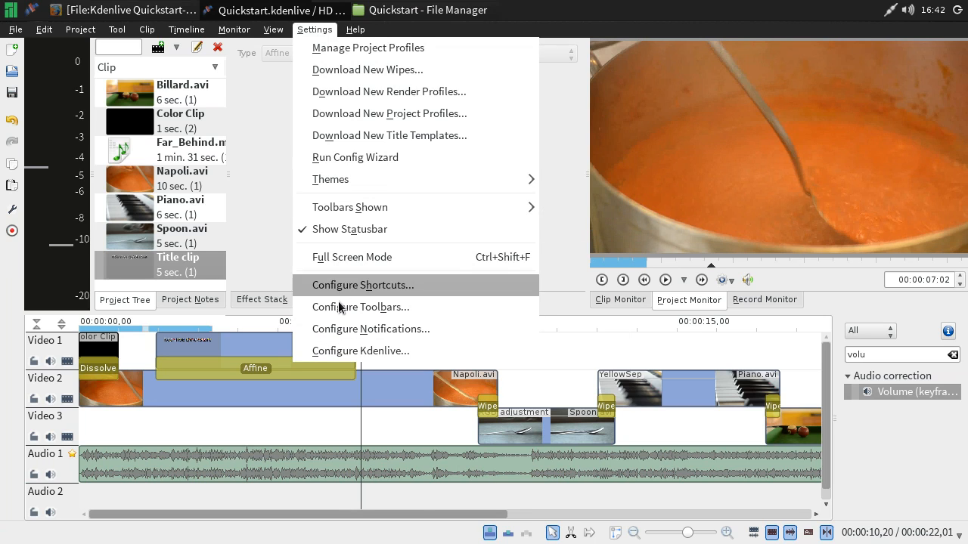
click(334, 350)
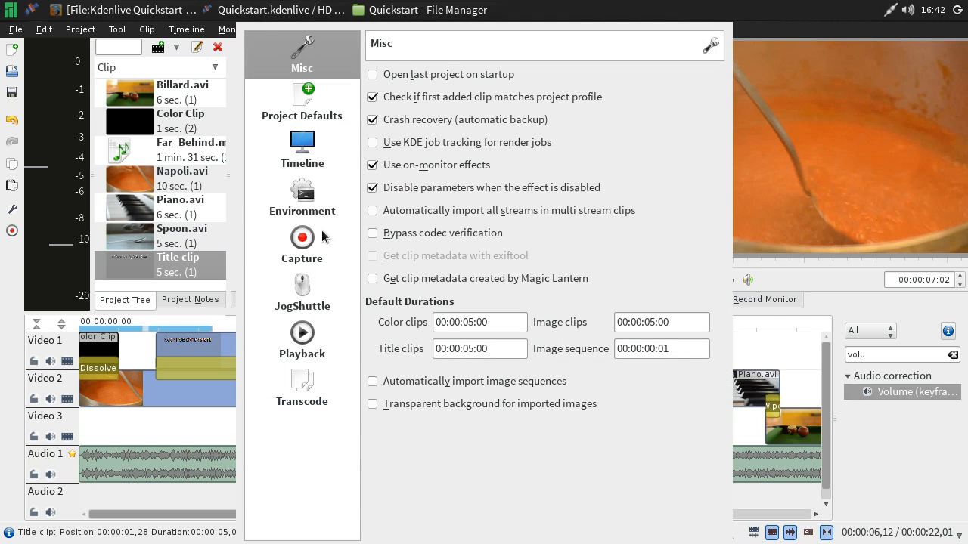
click(307, 198)
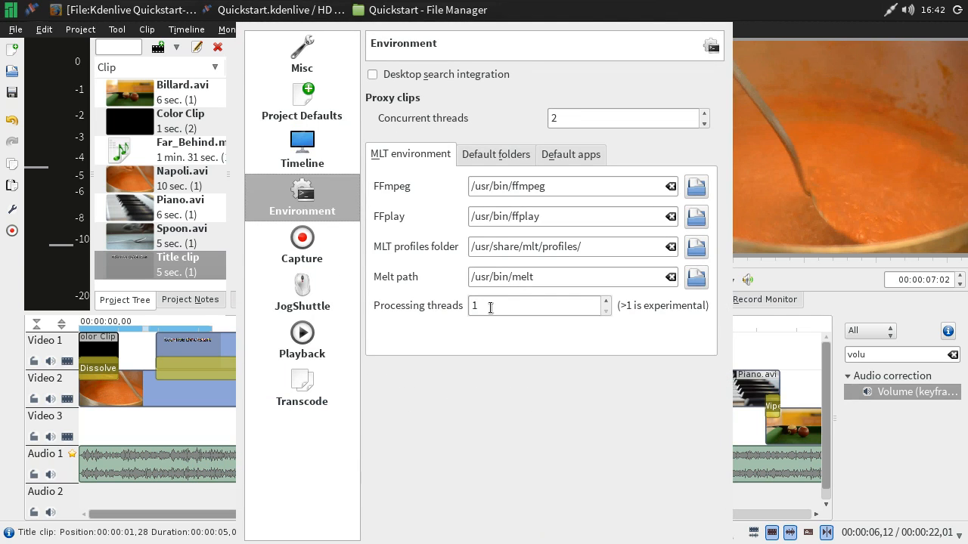
scroll(493, 306, up, 1)
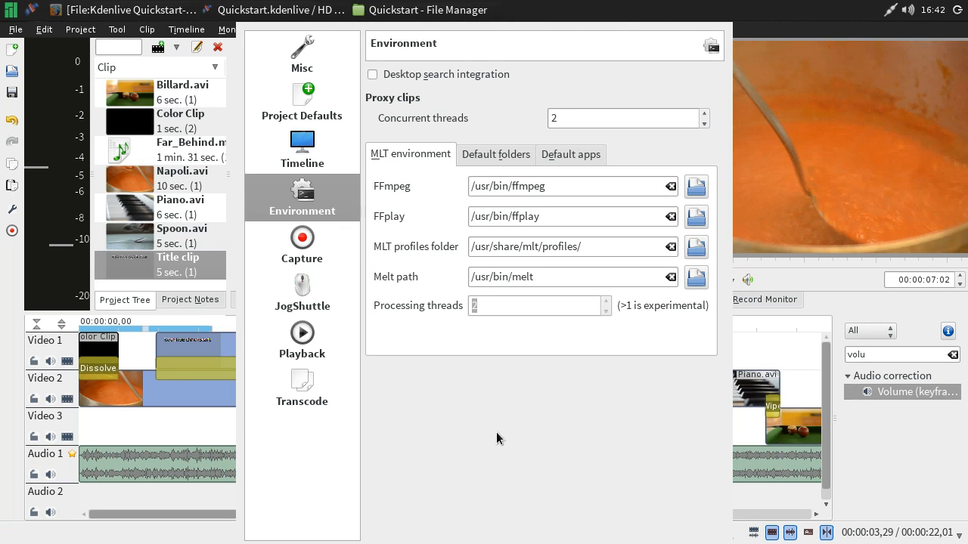
key(Escape)
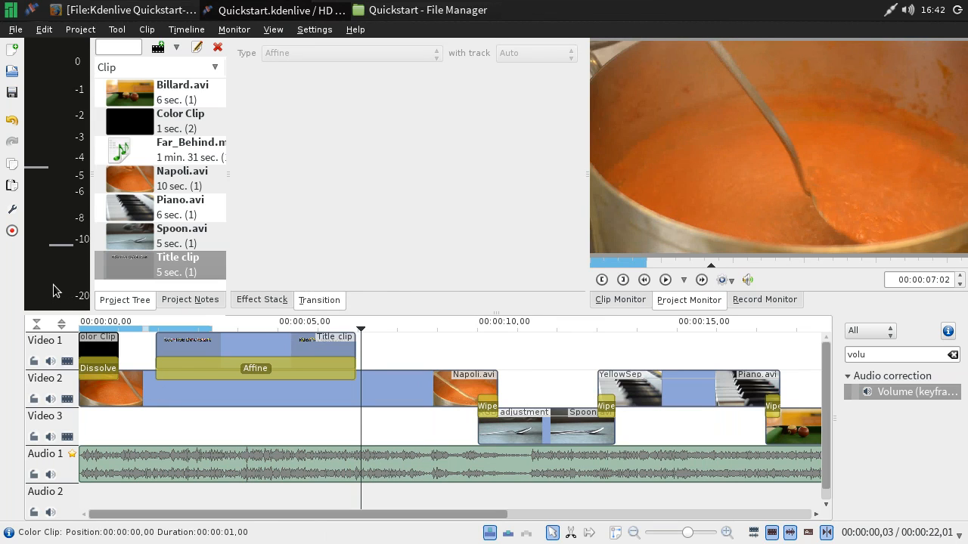
Reopen the project's render options and choose H.264 as the output format after looking at XVid4.
click(12, 231)
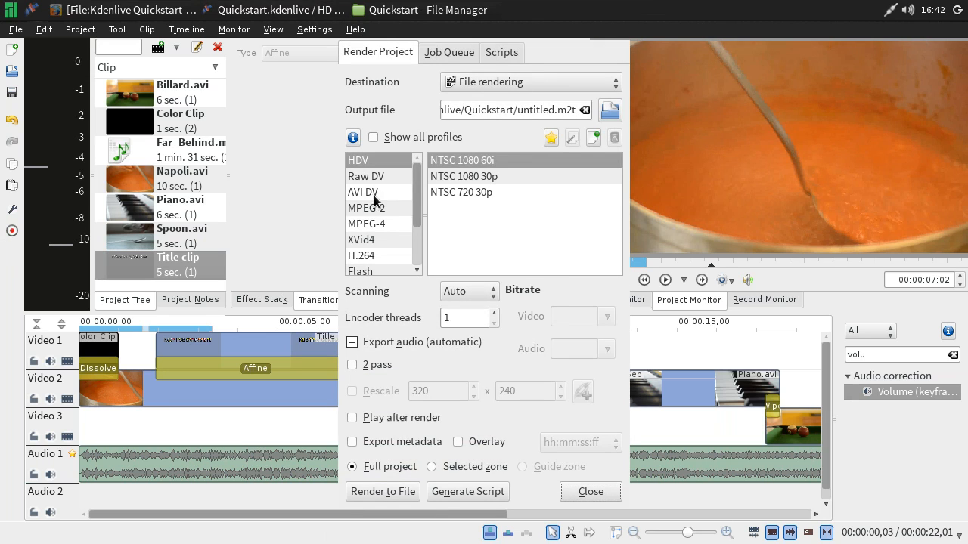
drag(417, 183, 412, 207)
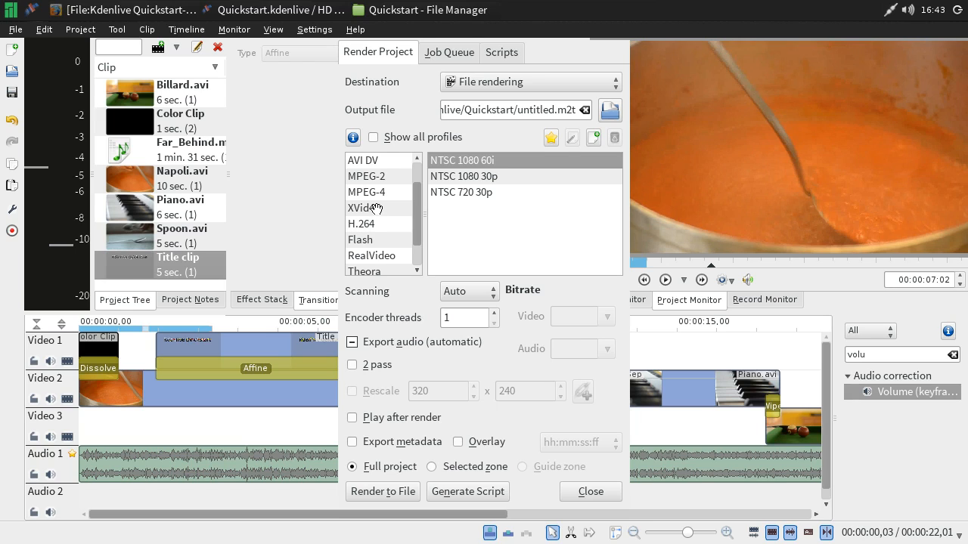
click(375, 208)
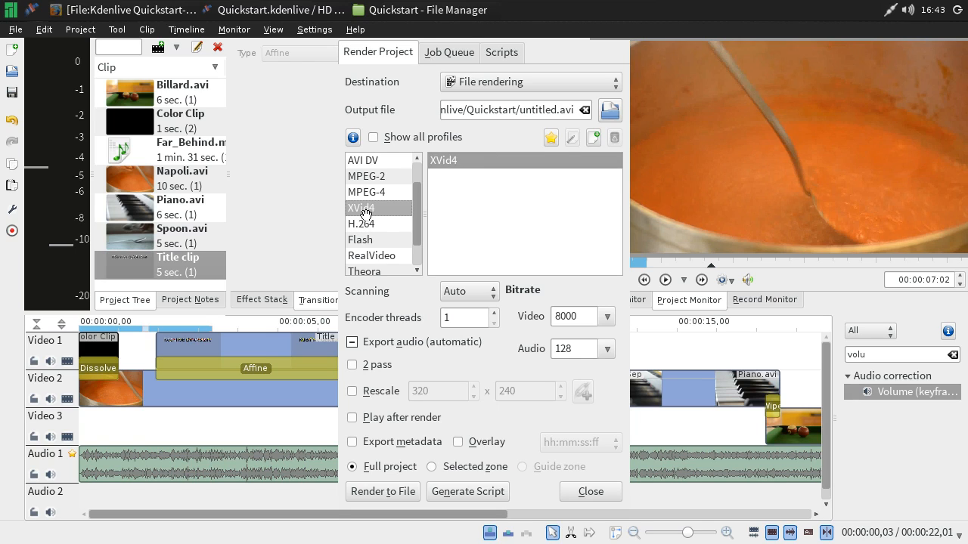
click(371, 224)
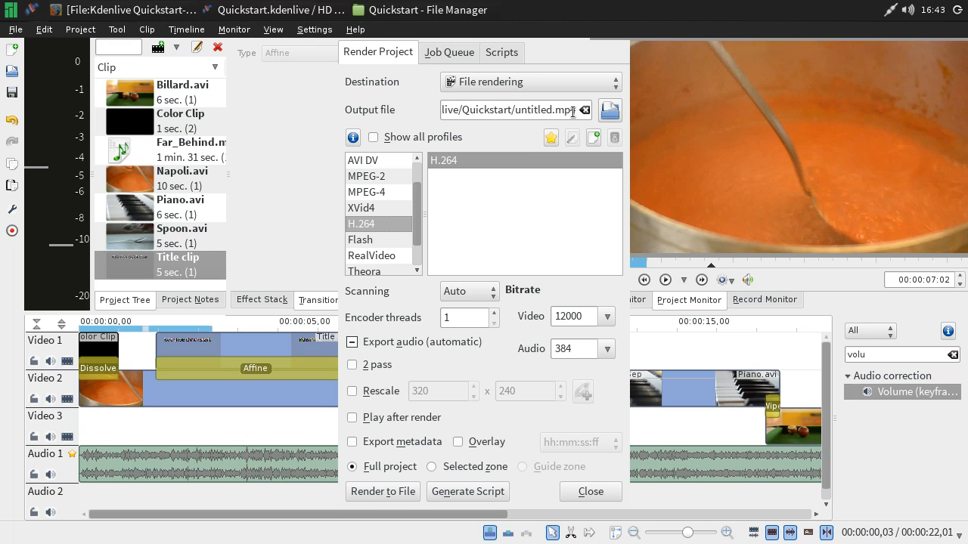
Name the render output file Sample in the Quickstart folder.
click(611, 112)
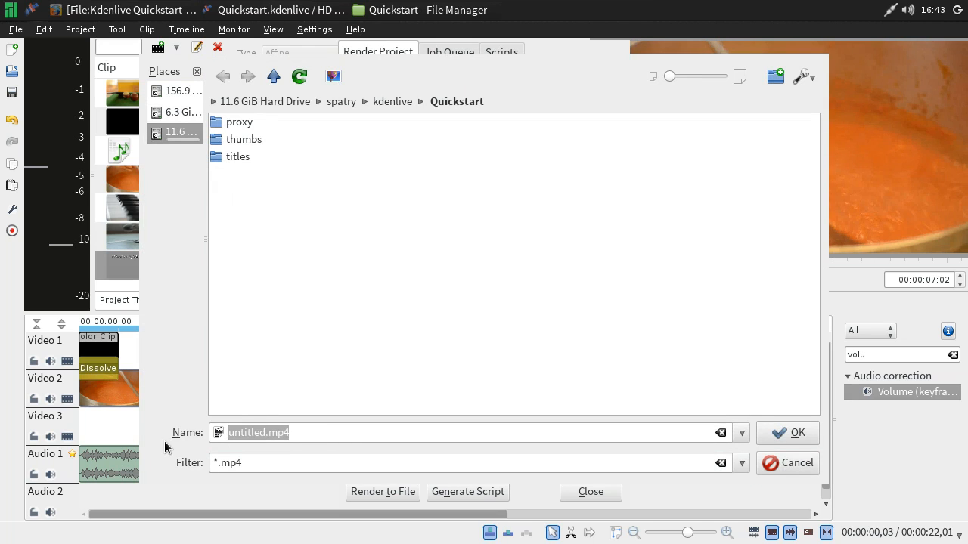
text(SAmple)
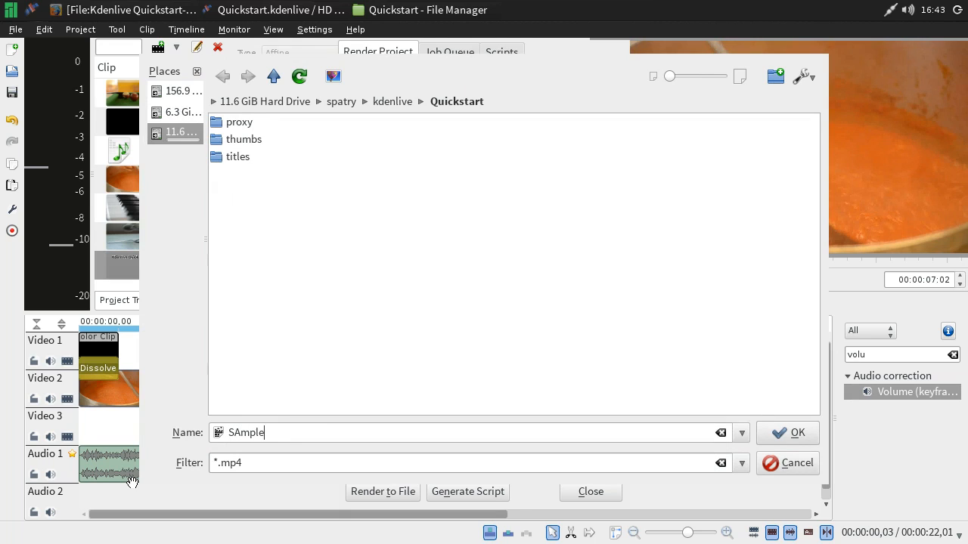
key(BackSpace)
key(BackSpace)
key(BackSpace)
key(BackSpace)
key(BackSpace)
key(BackSpace)
text(Sample)
click(786, 437)
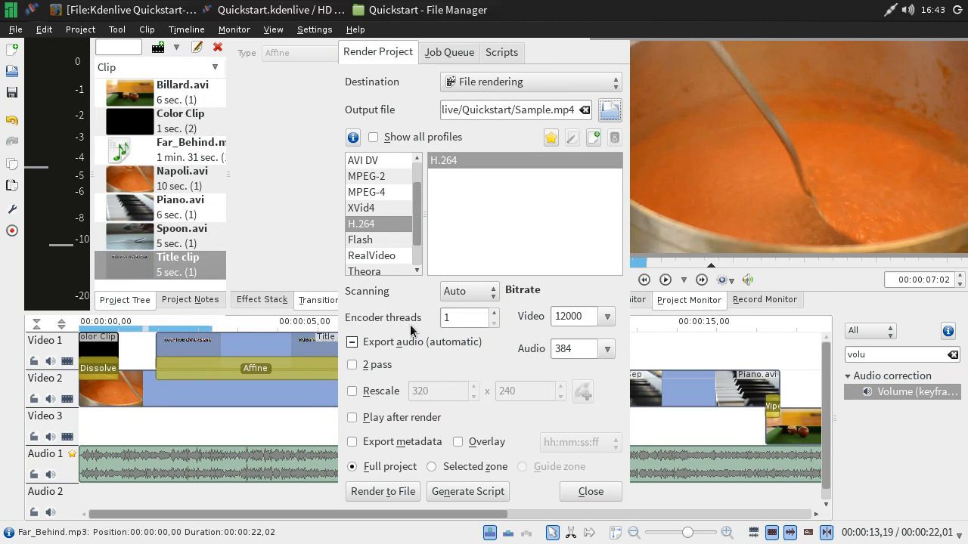
Set the render to 2 encoder threads and a video bitrate of 25000.
click(494, 313)
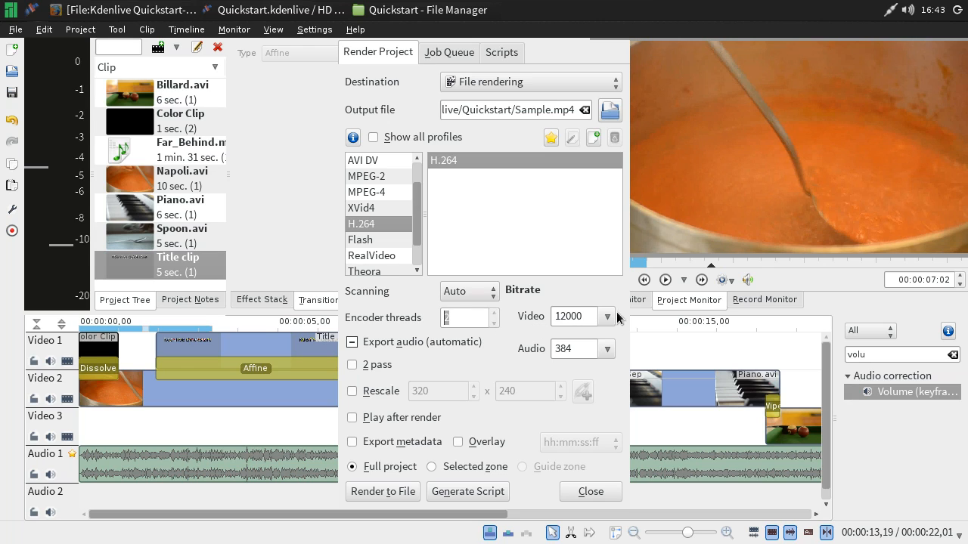
click(607, 318)
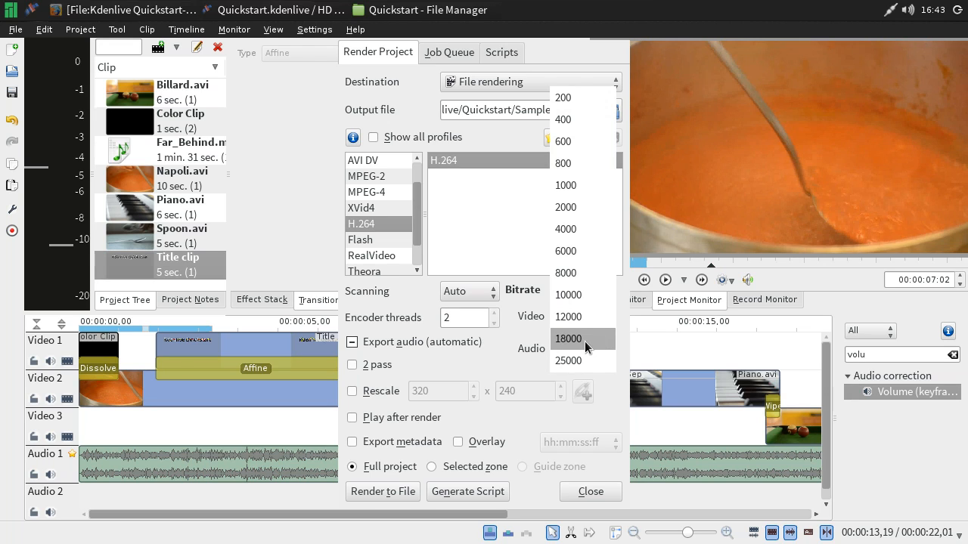
click(585, 341)
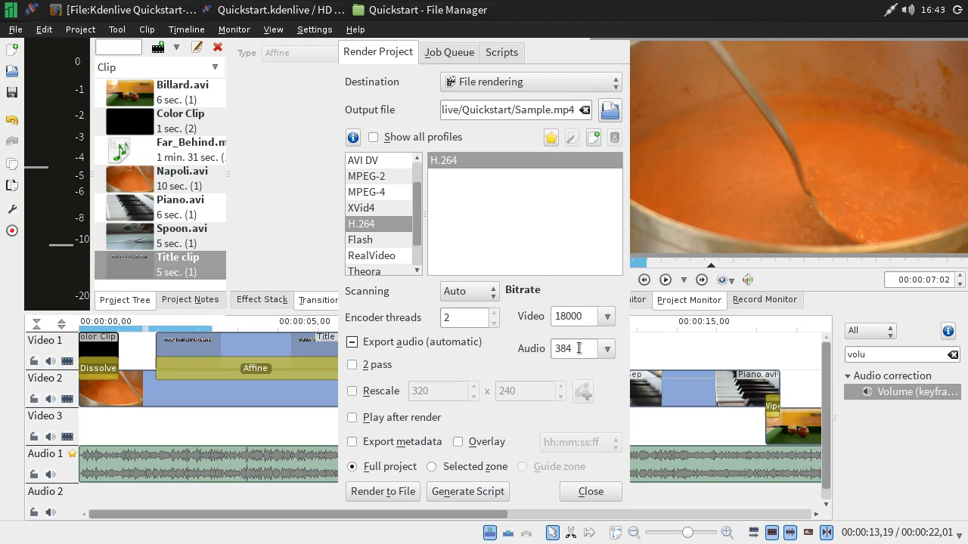
click(607, 318)
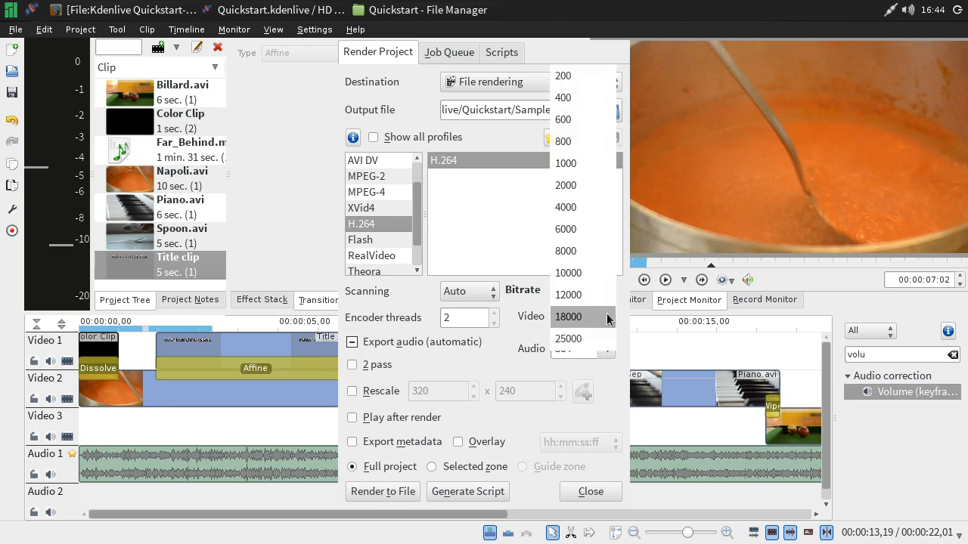
click(597, 342)
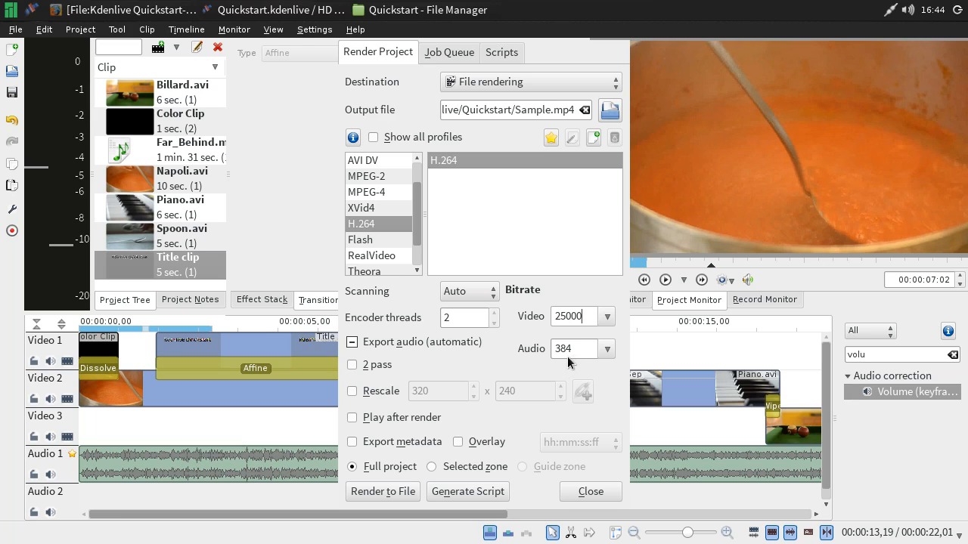
Choose 384 as the audio bitrate and start rendering the full project to file.
click(609, 352)
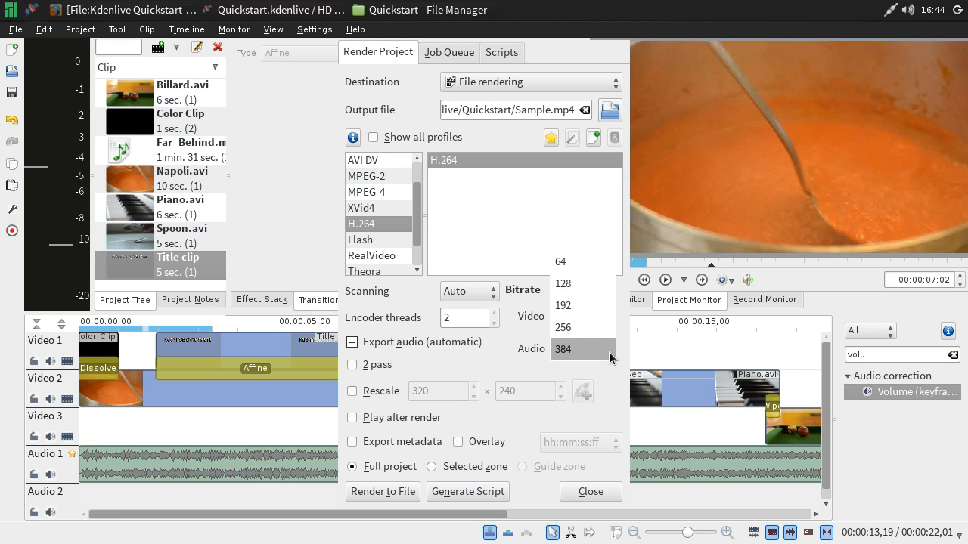
click(610, 356)
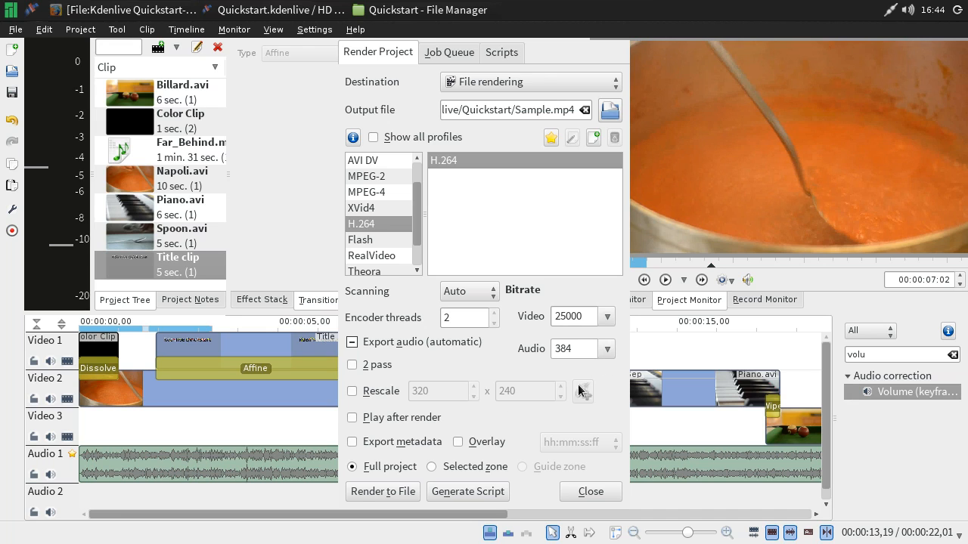
click(371, 493)
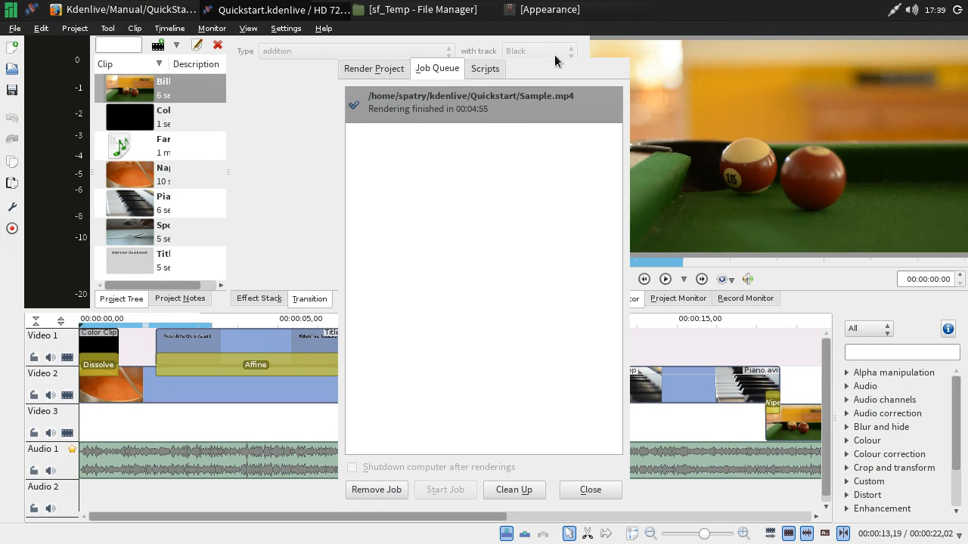
Open the finished Sample.mp4 job from the render queue for playback, and close the render window.
double_click(458, 108)
click(590, 490)
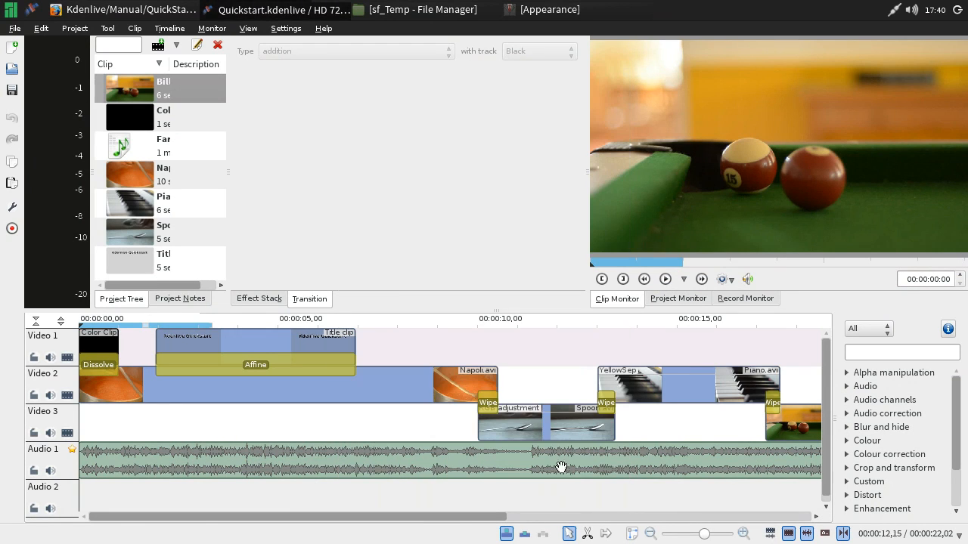
Open the default applications in the environment configuration, and check the custom DPI setting in the desktop's Appearance window.
click(282, 27)
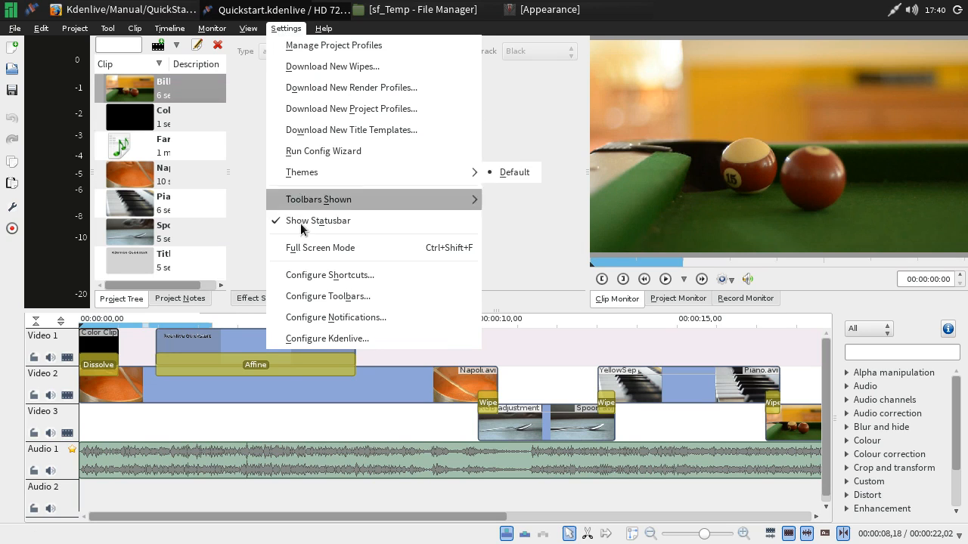
click(335, 341)
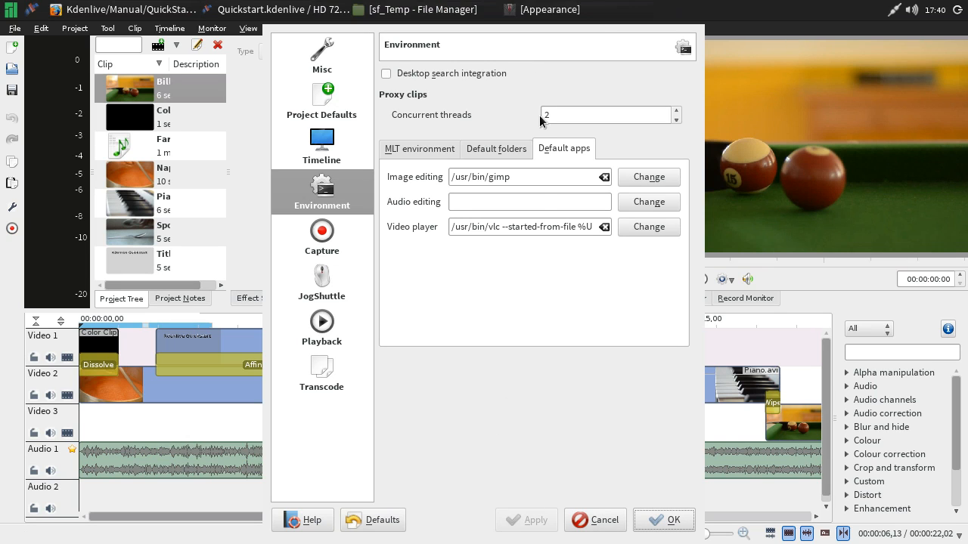
click(550, 11)
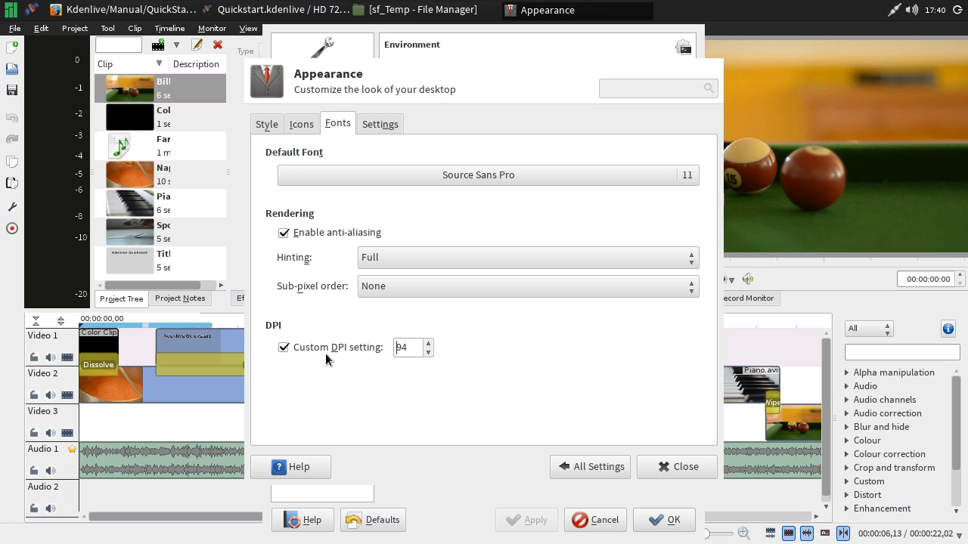
click(412, 346)
click(656, 466)
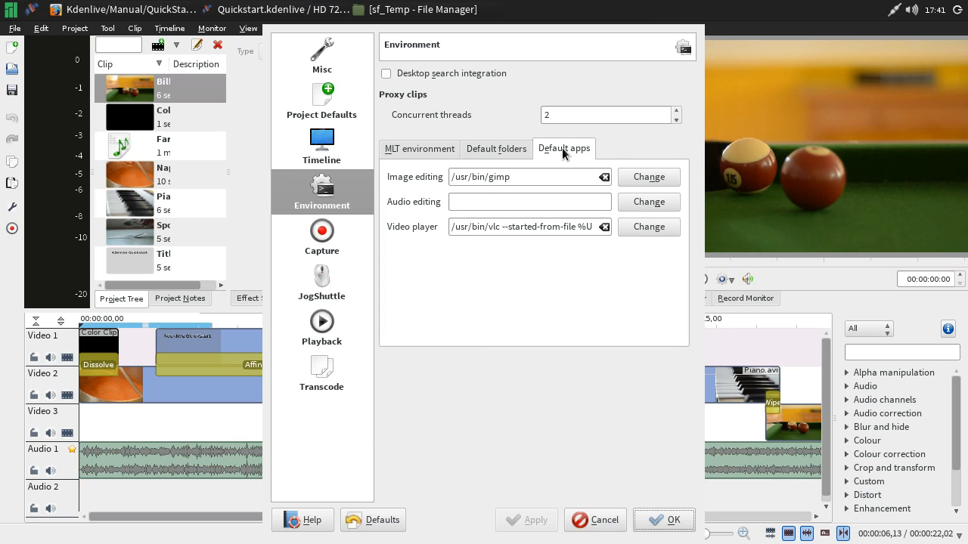
Set VLC media player as the default video player and confirm the configuration.
click(648, 228)
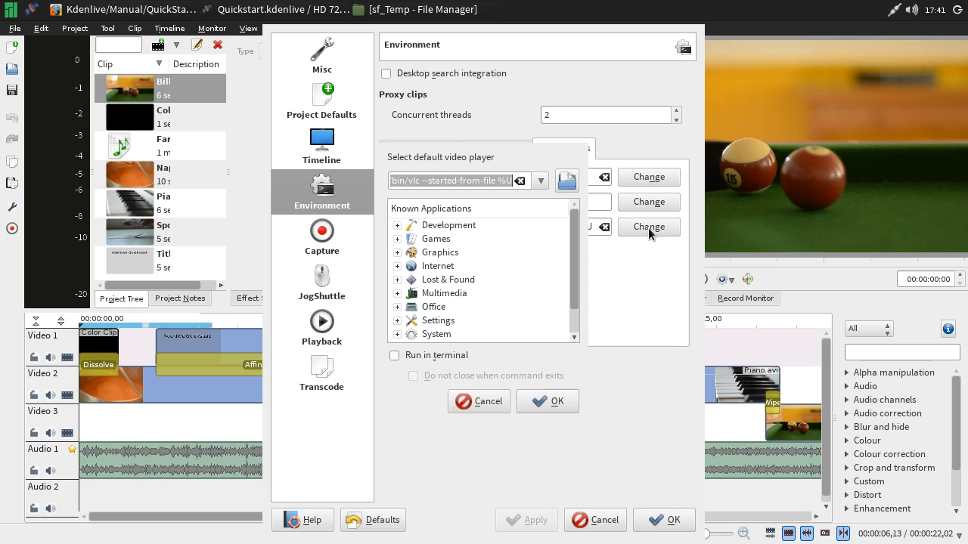
click(398, 294)
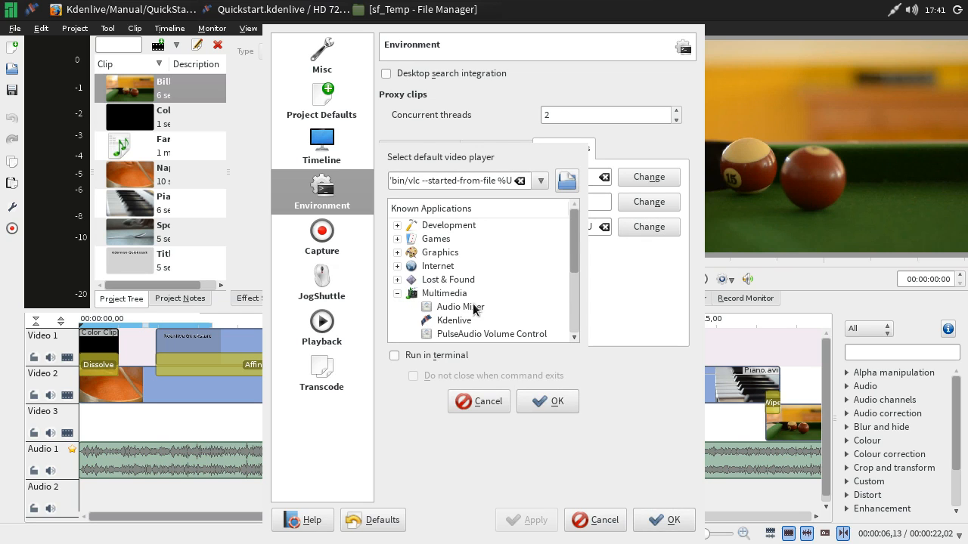
scroll(474, 308, down, 3)
scroll(502, 288, up, 1)
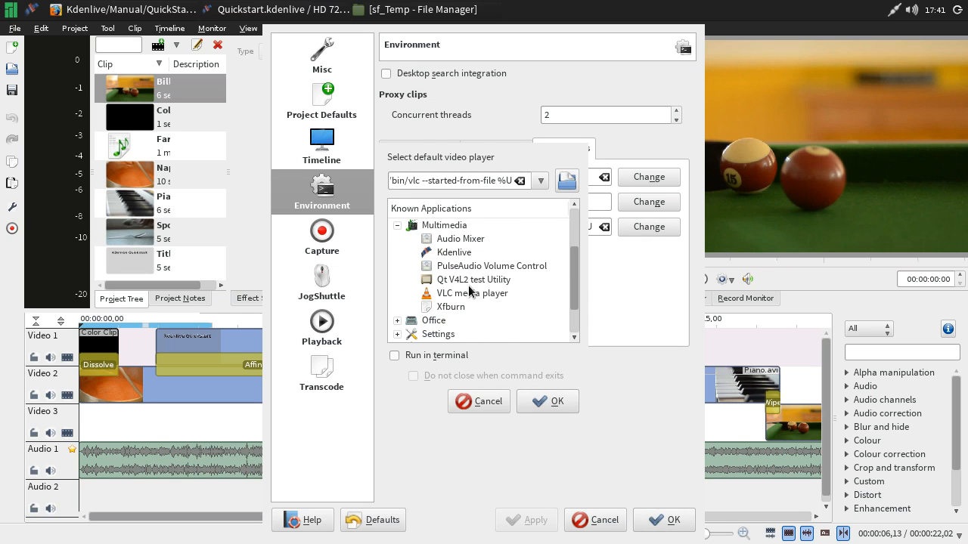
click(452, 295)
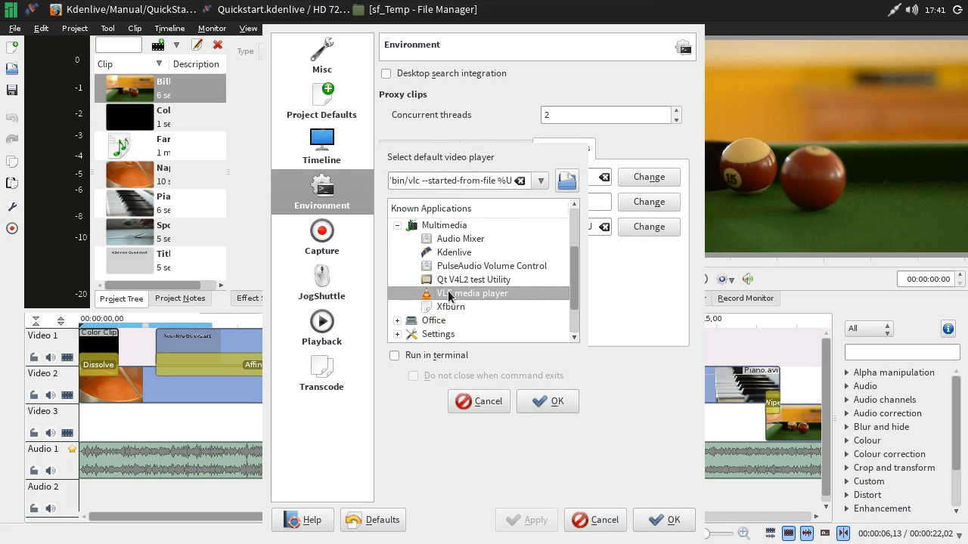
click(555, 402)
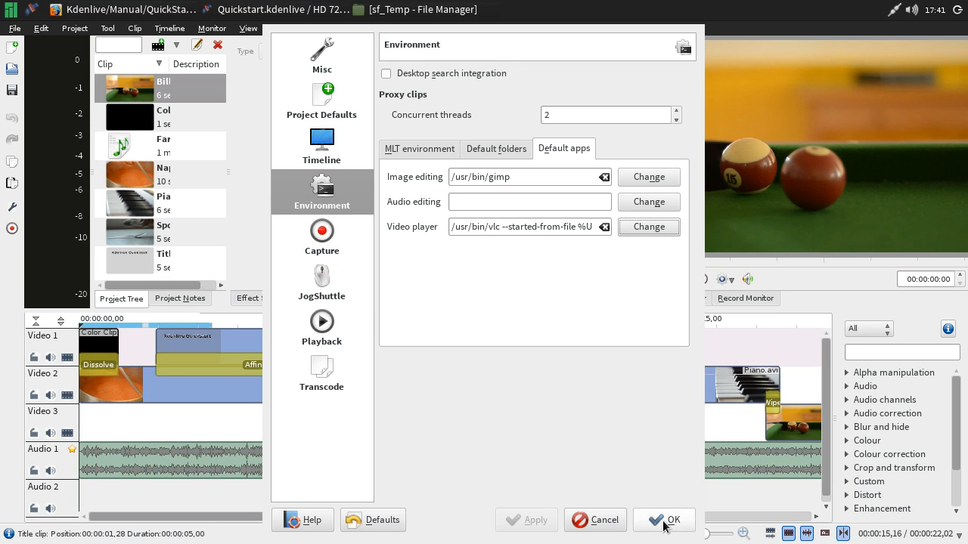
click(666, 520)
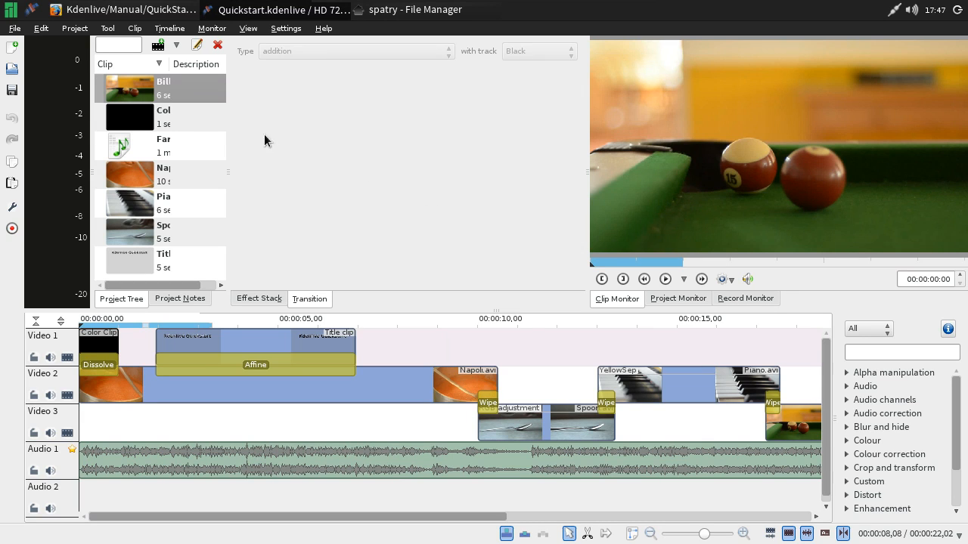
Start archiving the project and choose a new folder named Quikstart in the home directory as the archive folder.
click(75, 29)
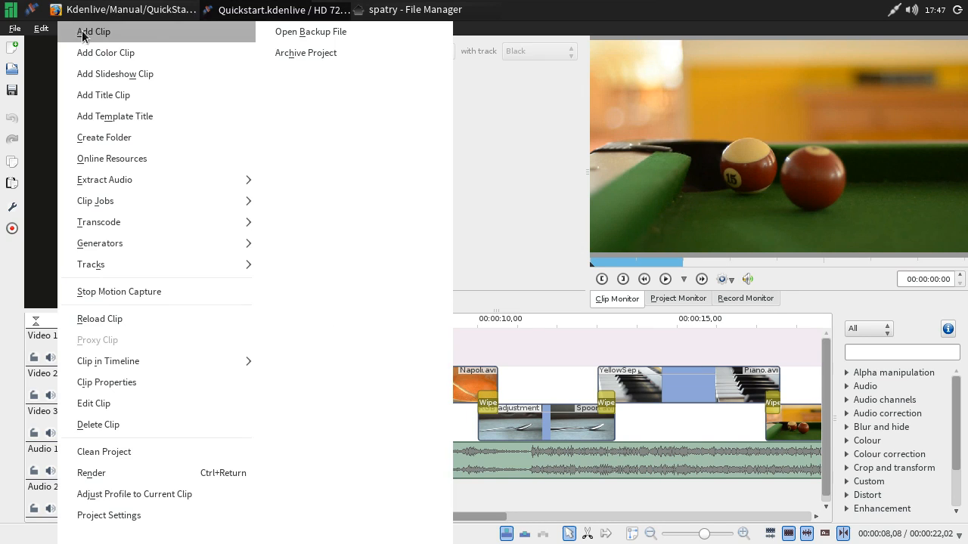
click(311, 59)
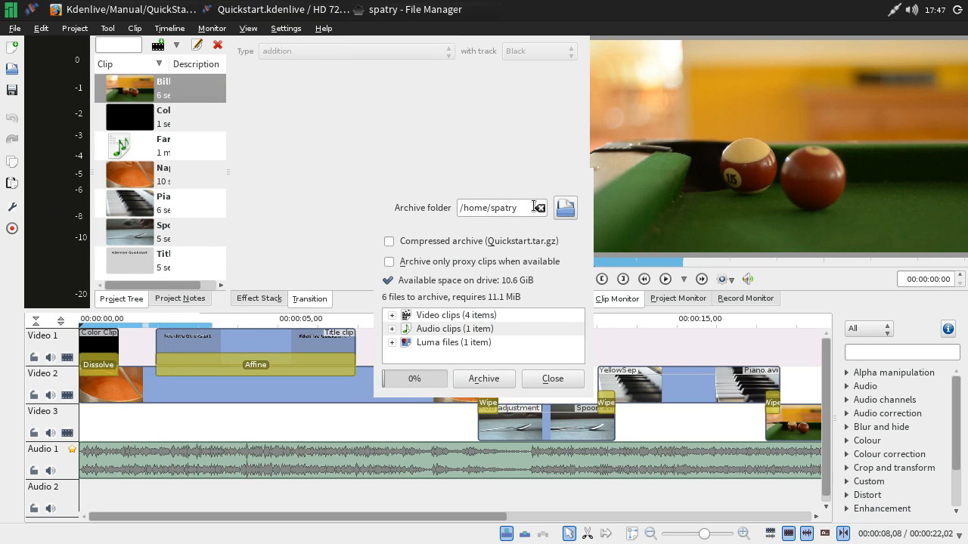
click(565, 209)
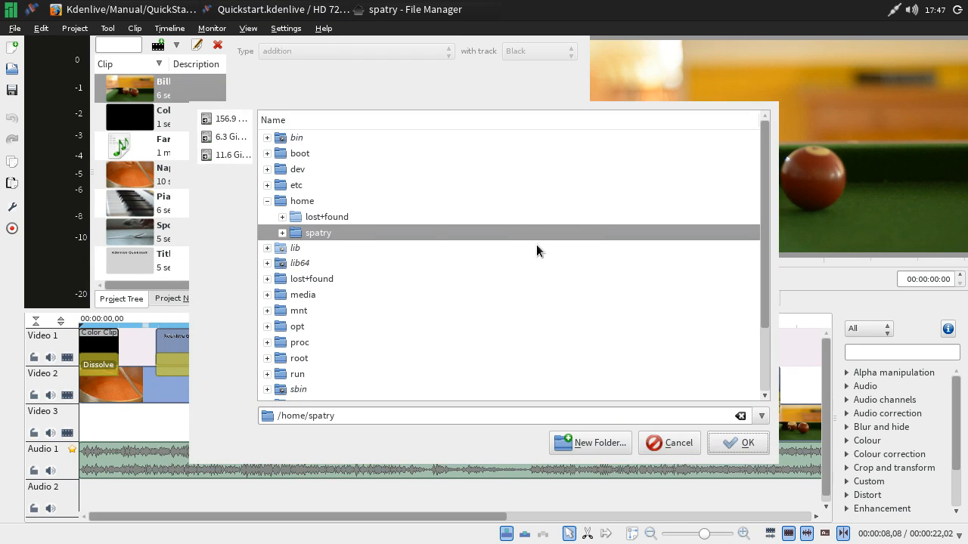
click(282, 233)
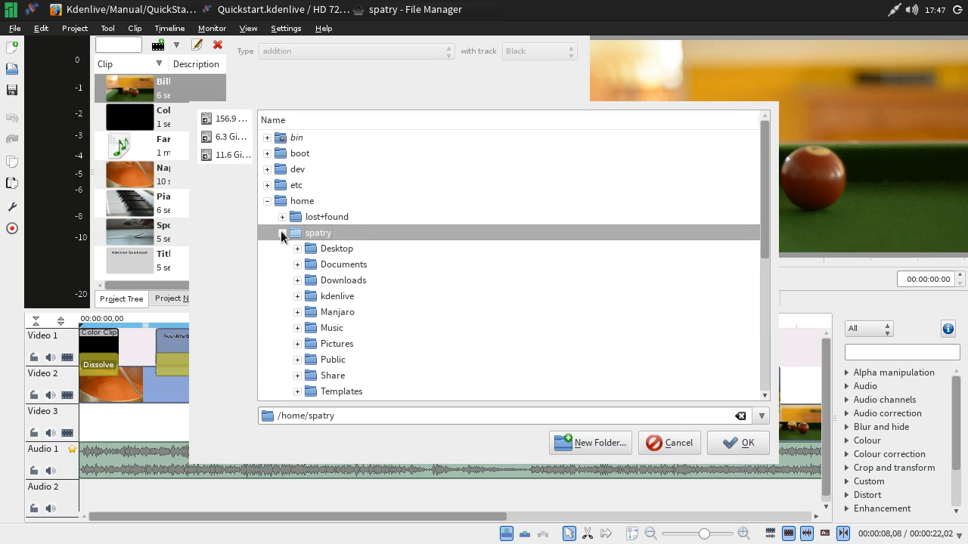
click(589, 445)
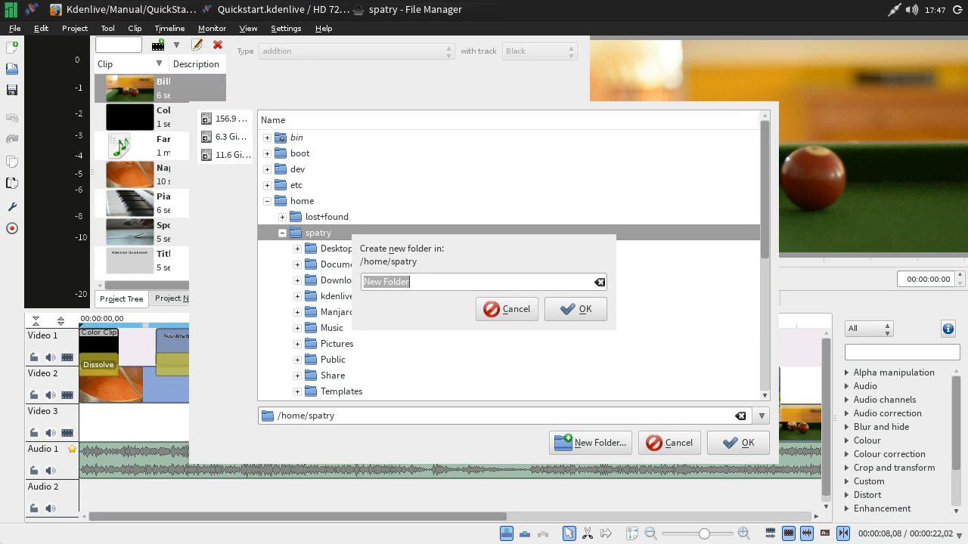
text(Quikstart)
click(580, 307)
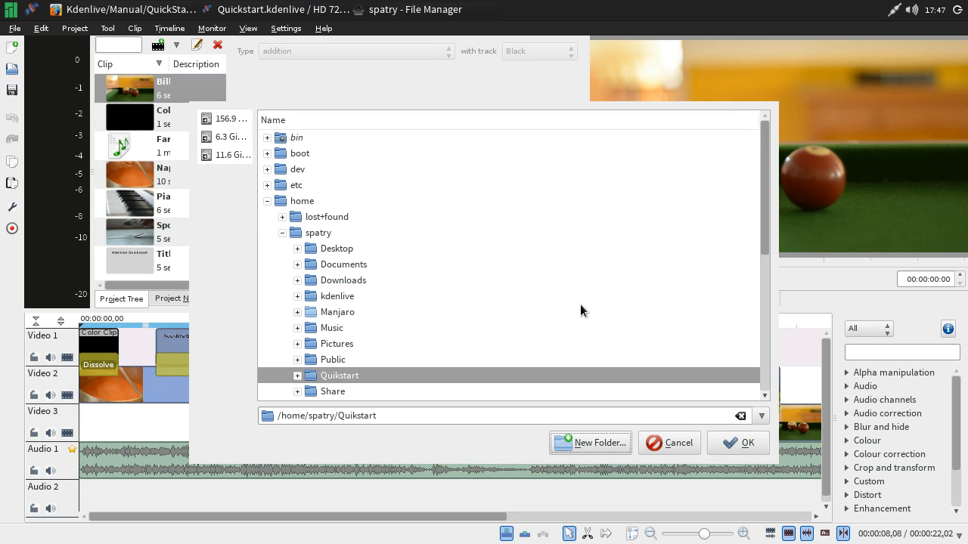
click(734, 441)
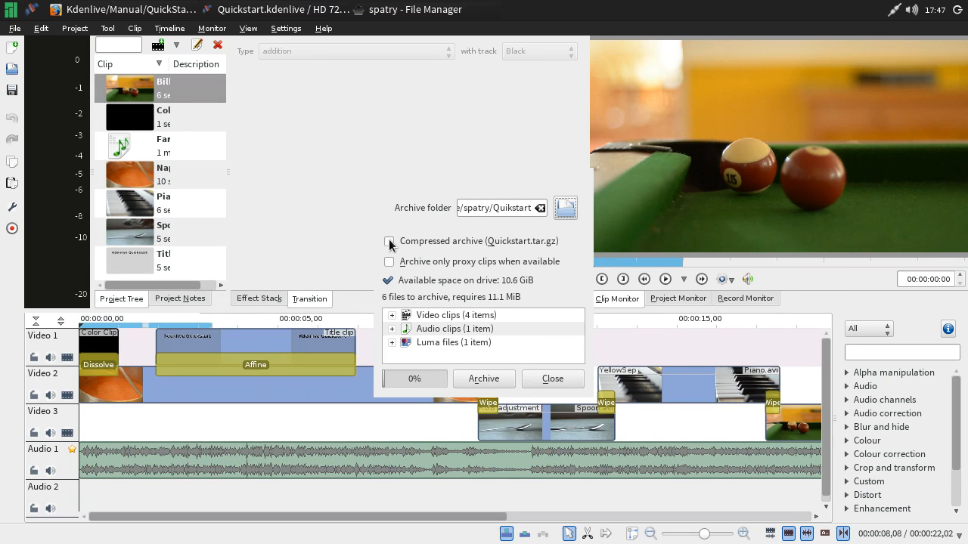
Archive the project as the compressed archive Quickstart.tar.gz and close the archiving dialog.
click(390, 242)
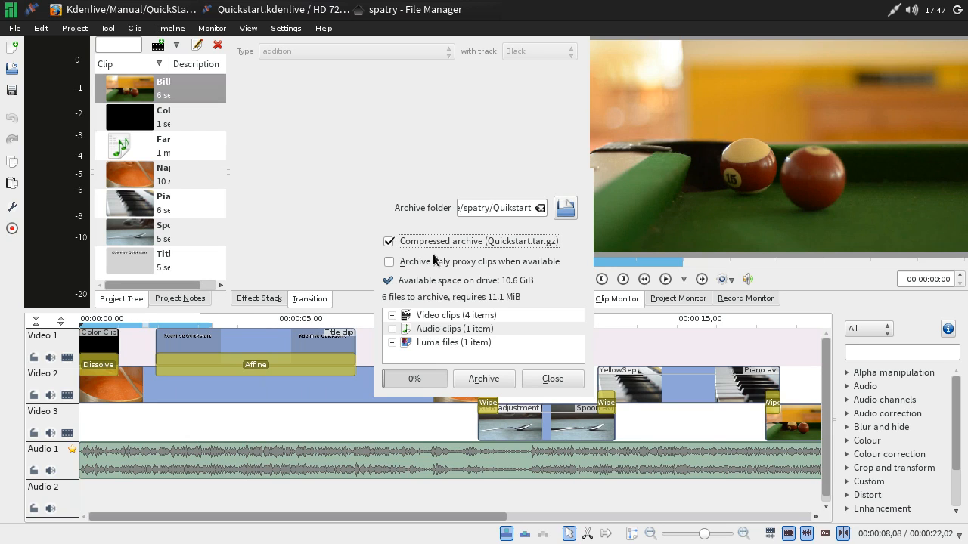
click(485, 378)
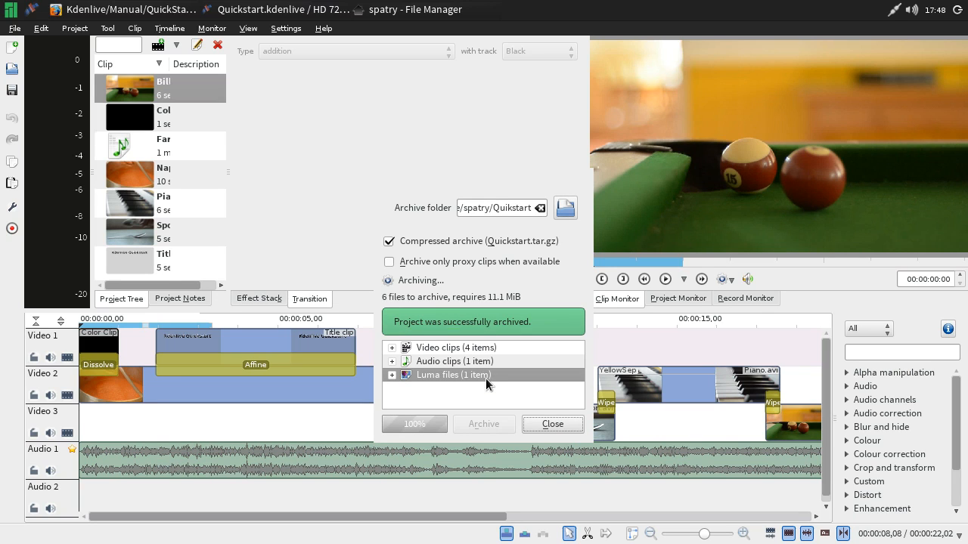
click(553, 424)
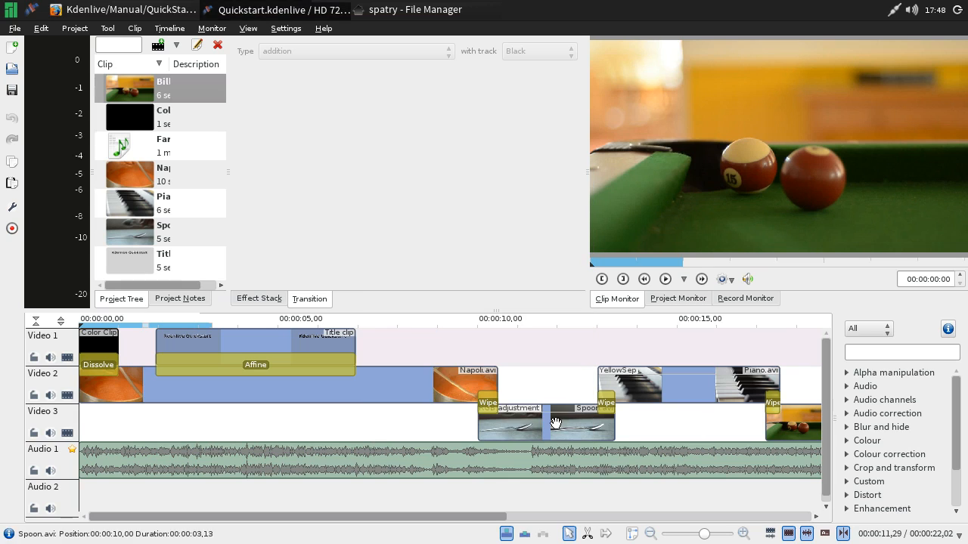
Quit the video editor with the project changes saved, and show the Share folder in the file manager.
click(15, 29)
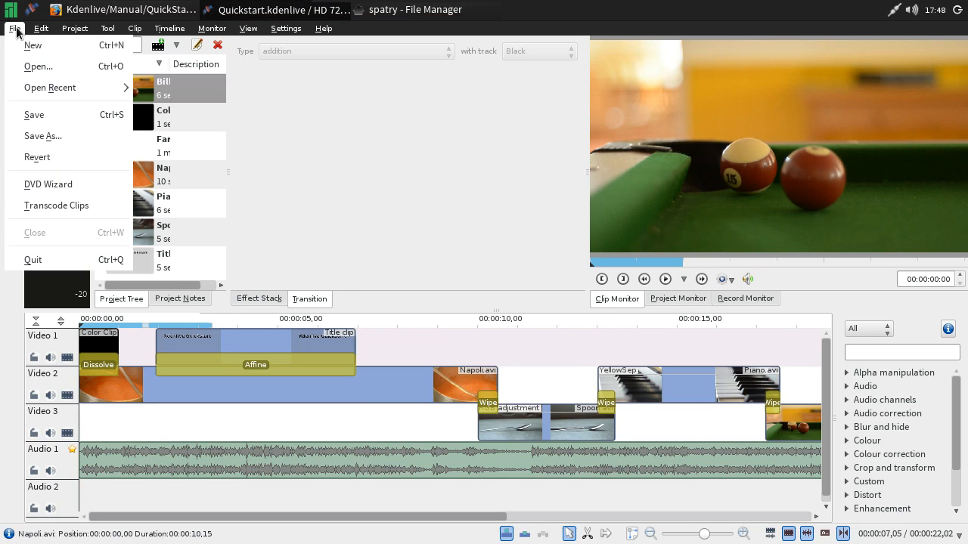
click(41, 260)
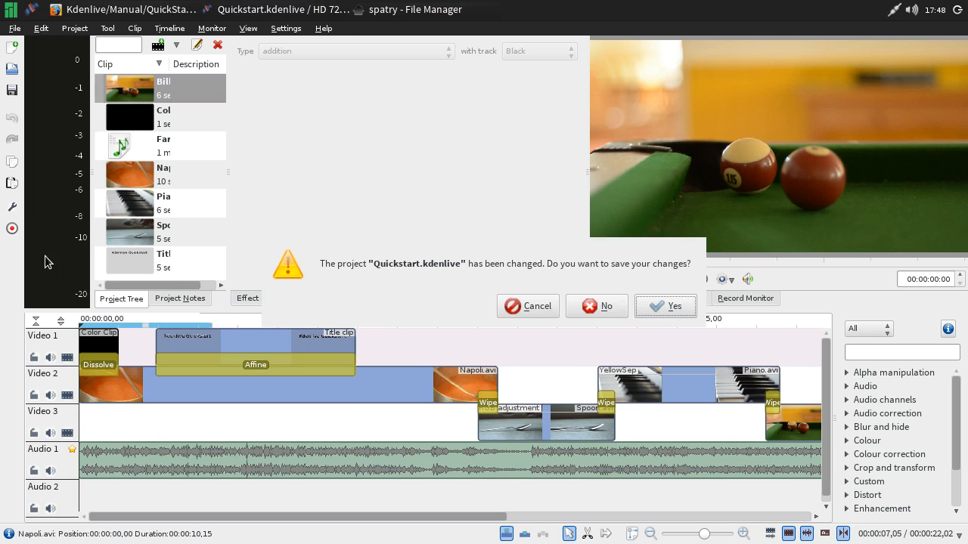
click(669, 307)
click(50, 213)
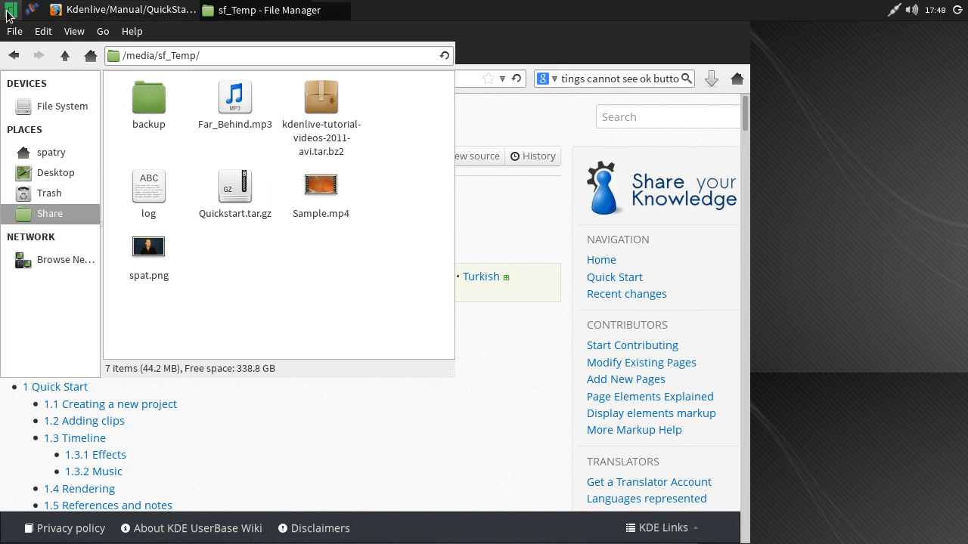
In Kdenlive on the other desktop, open the project archive Quickstart.tar.gz from the Temp folder in the home directory.
mouse_move(495, 6)
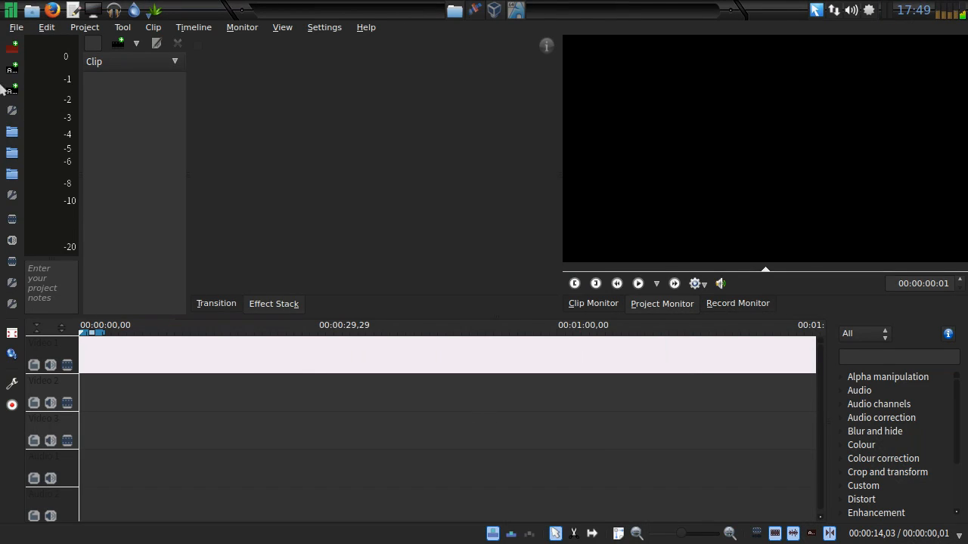
click(16, 30)
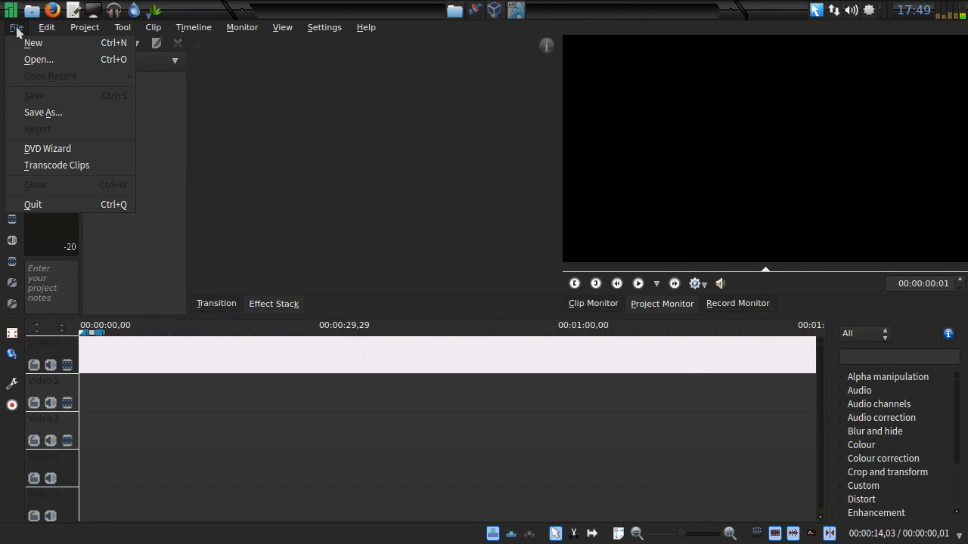
click(23, 65)
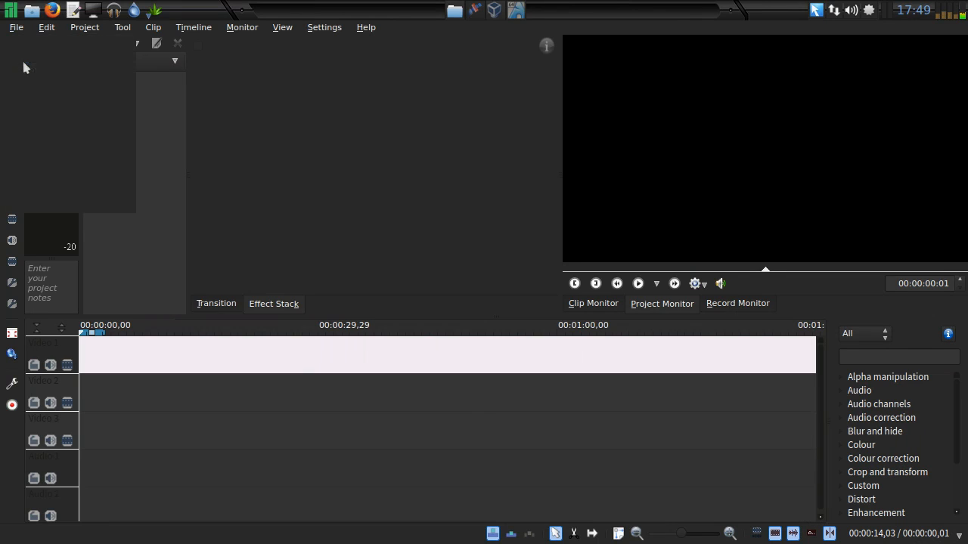
click(342, 94)
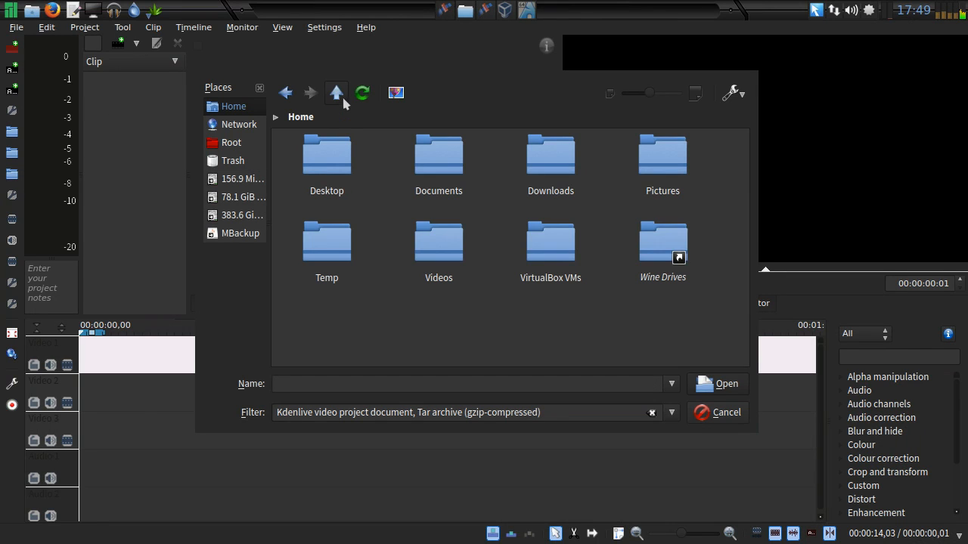
click(337, 244)
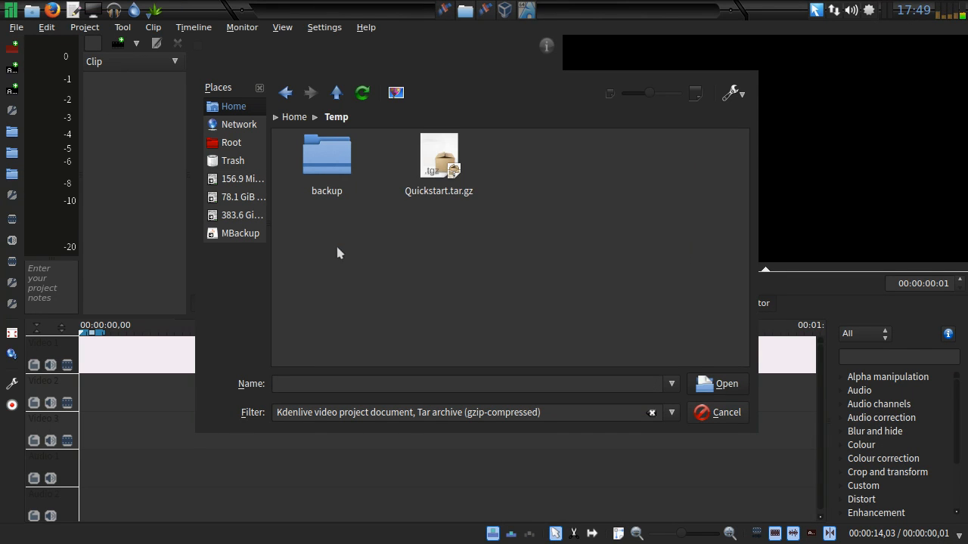
click(438, 160)
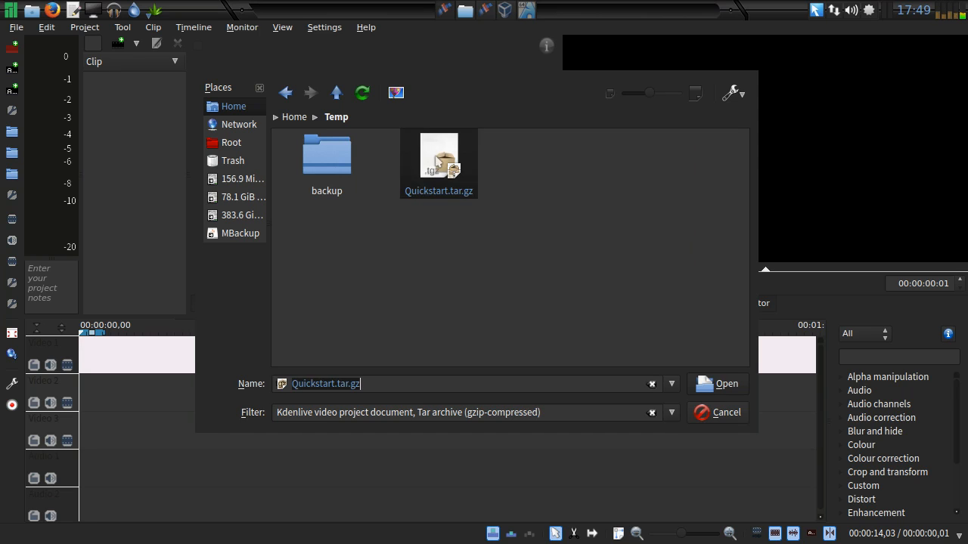
click(726, 386)
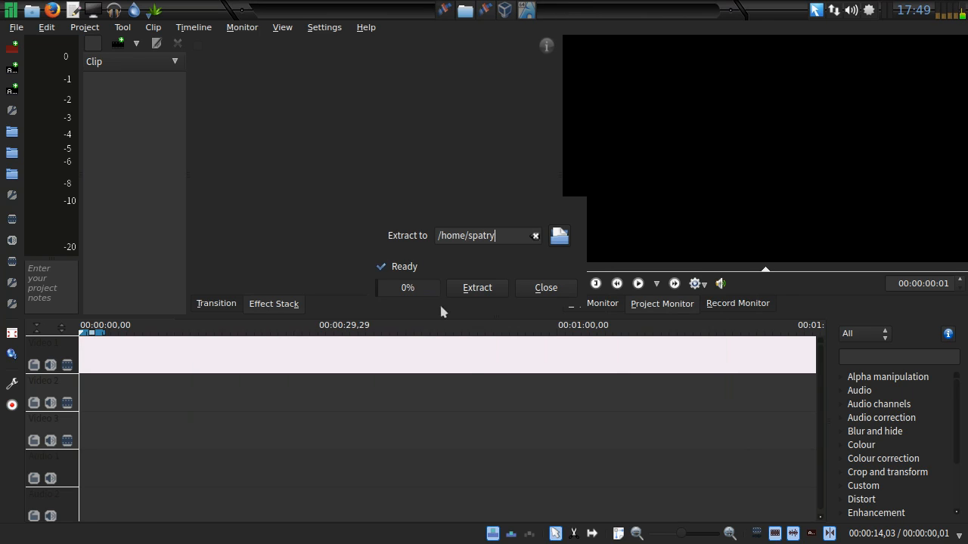
Extract the archived project into a new folder named QS in the home directory.
click(561, 237)
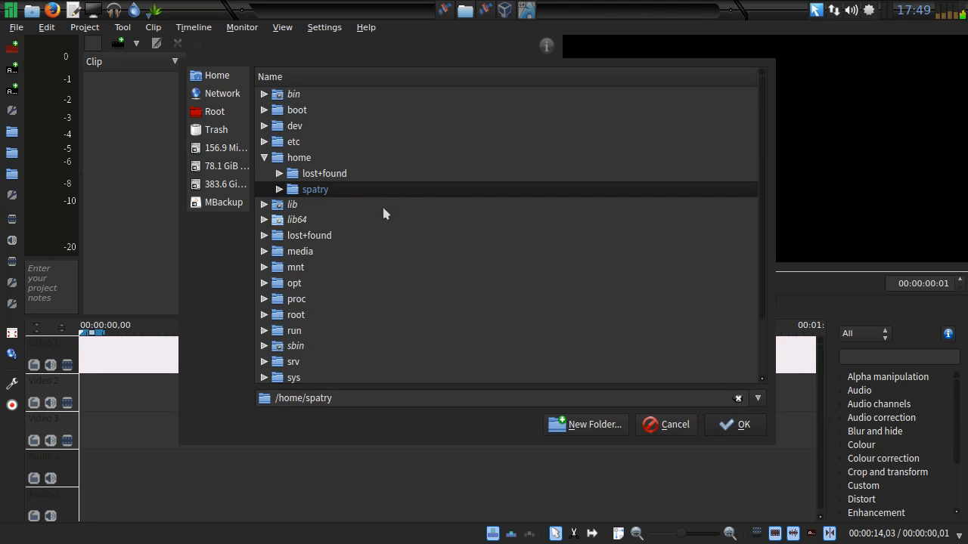
key(F10)
text(QS)
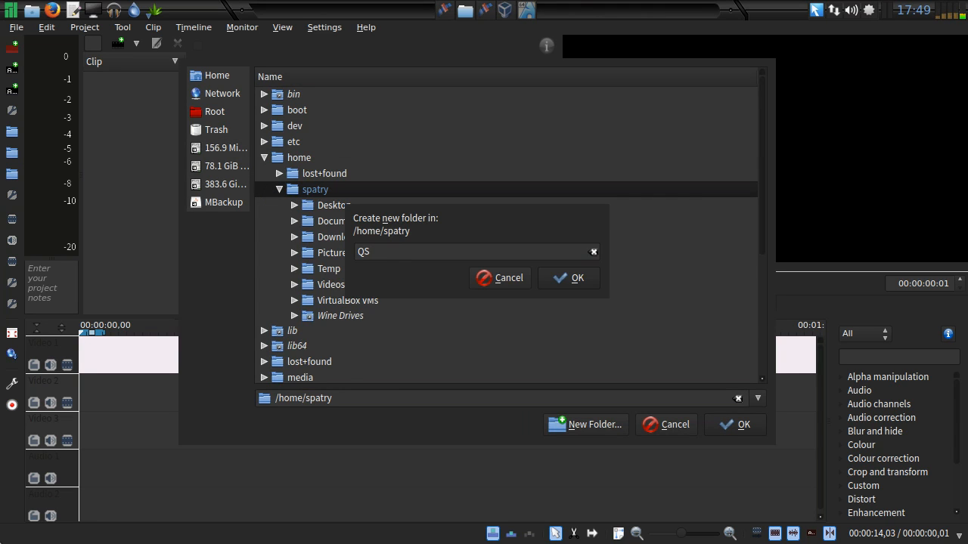
click(572, 281)
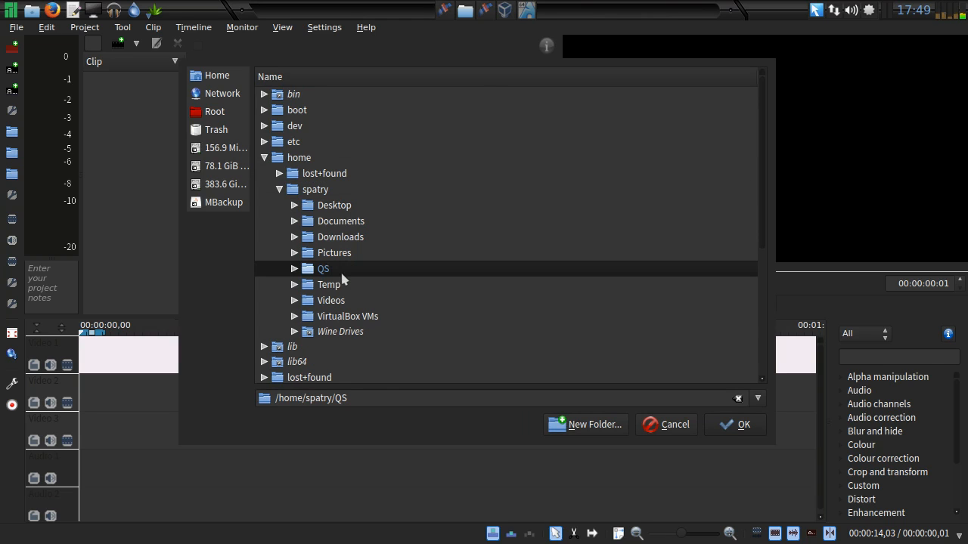
click(741, 425)
click(474, 286)
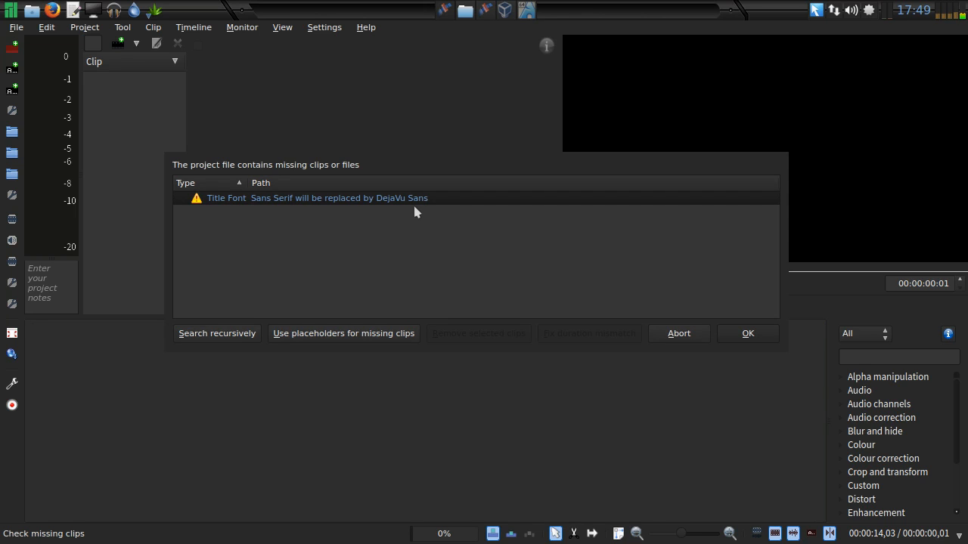
Accept the title font replacement and the imported YellowSep effect, and look over the restored timeline.
click(744, 335)
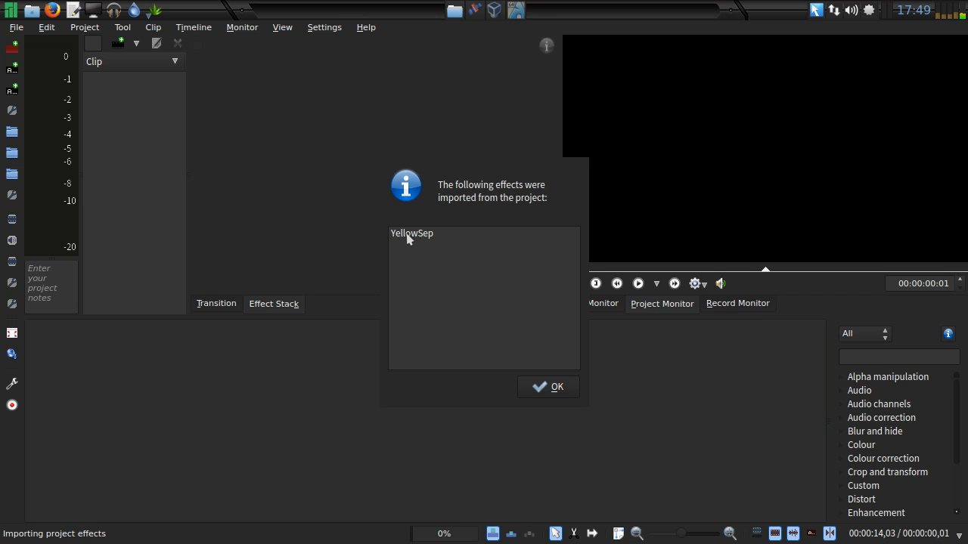
click(550, 388)
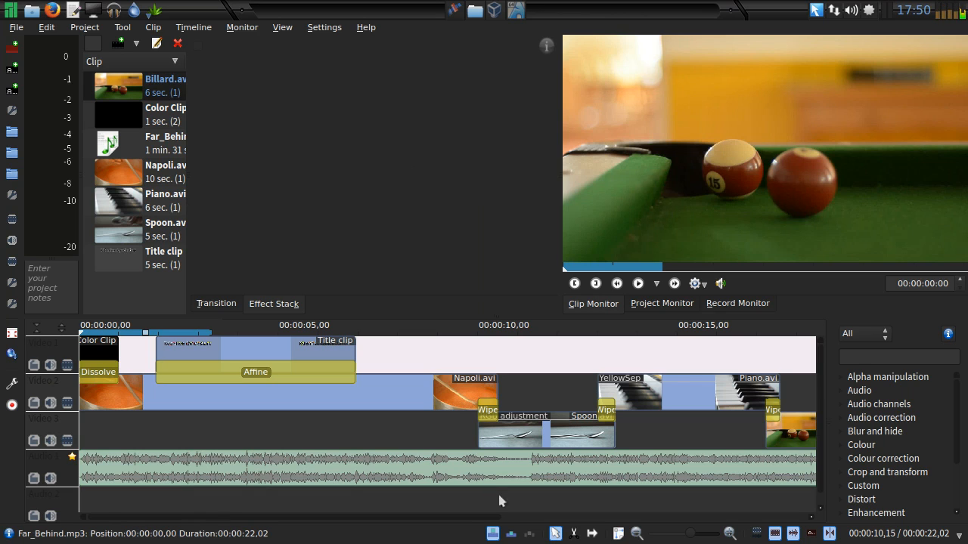
drag(468, 519, 429, 524)
drag(278, 524, 310, 538)
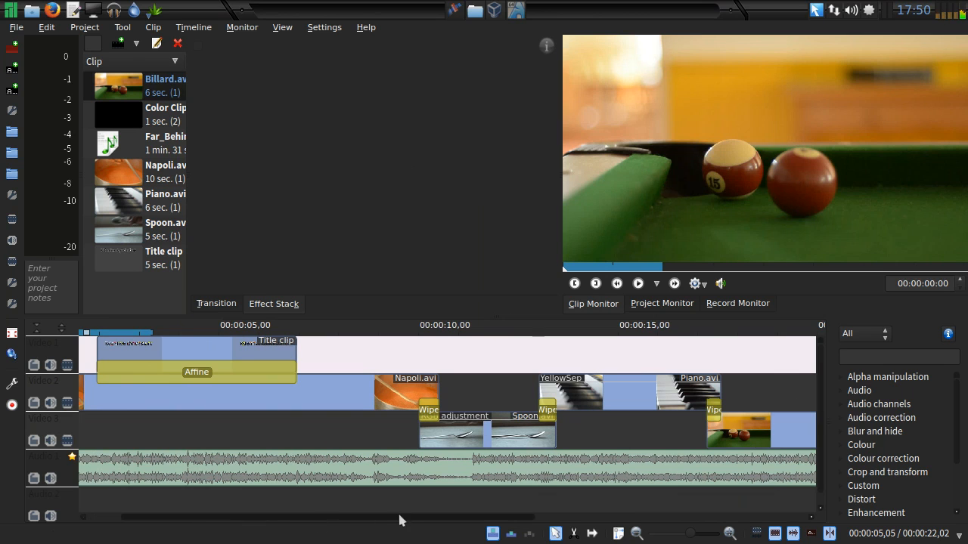
drag(387, 507, 623, 519)
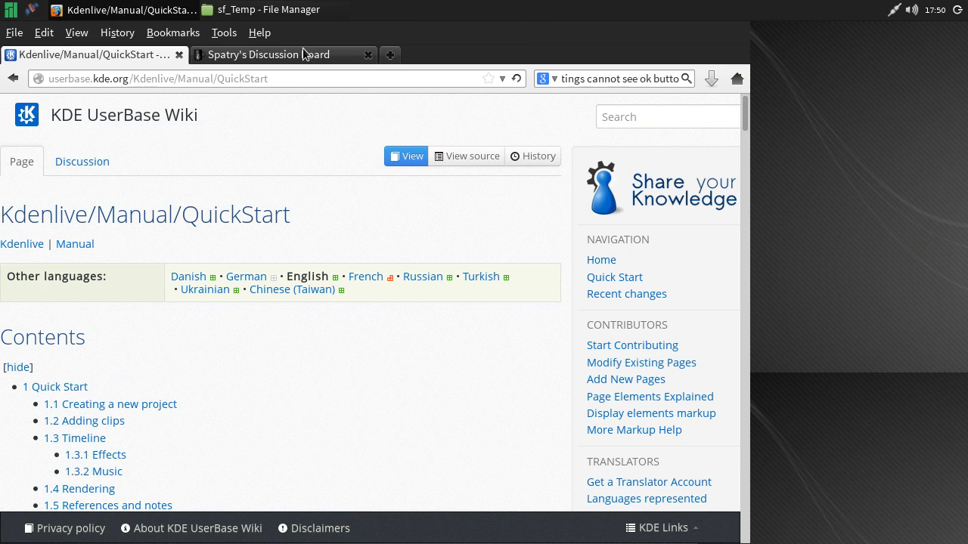
In the web browser, visit the Cup of Linux home page and open its forum's Kdenlive Video Workshop Series section.
click(261, 53)
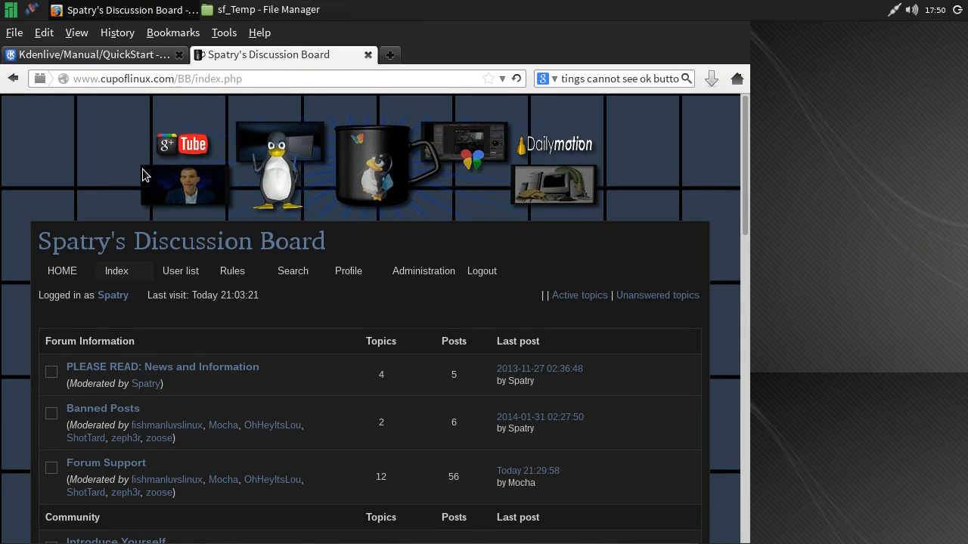
click(62, 270)
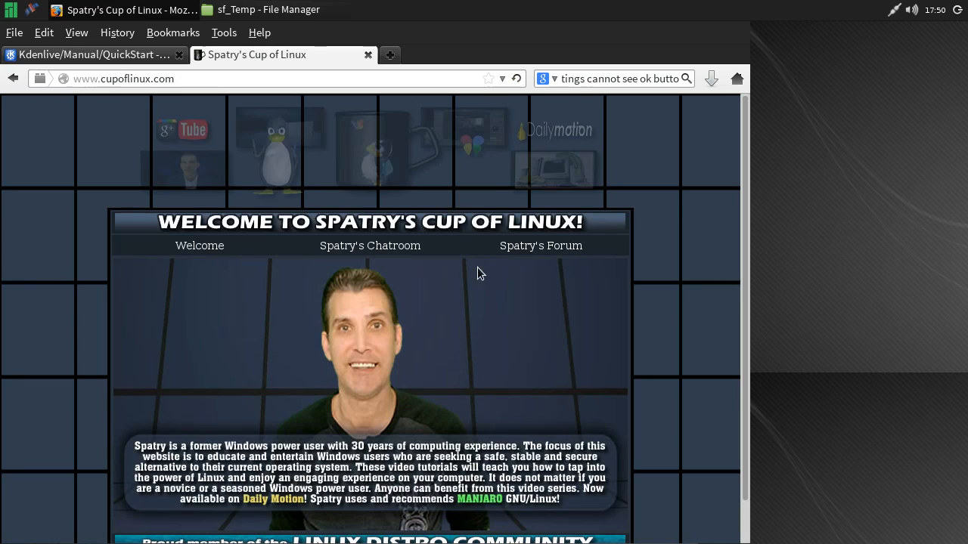
click(527, 253)
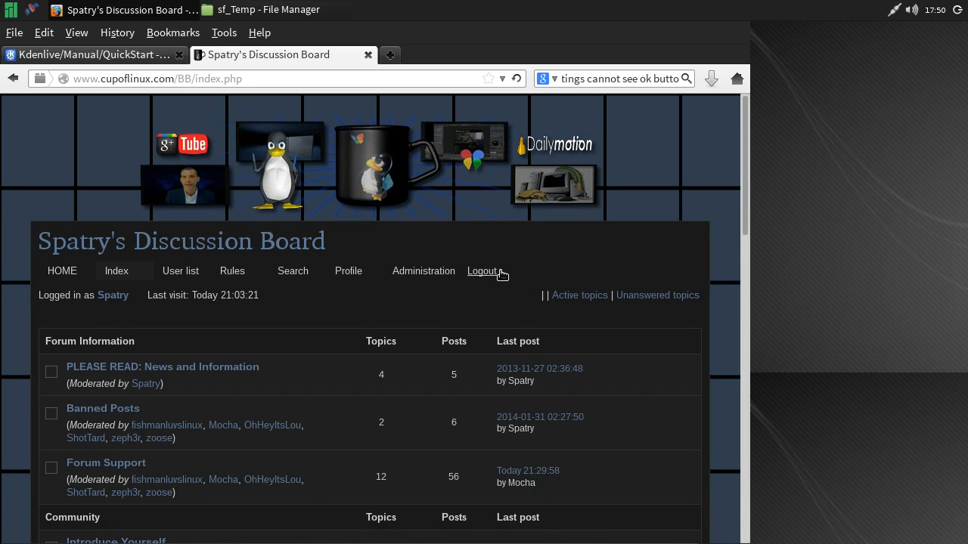
scroll(484, 297, down, 5)
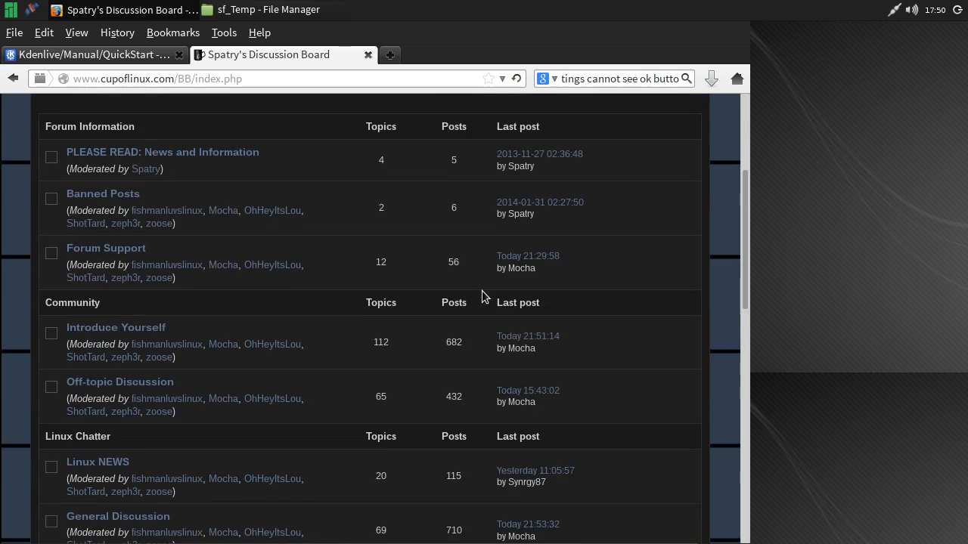
scroll(478, 295, down, 5)
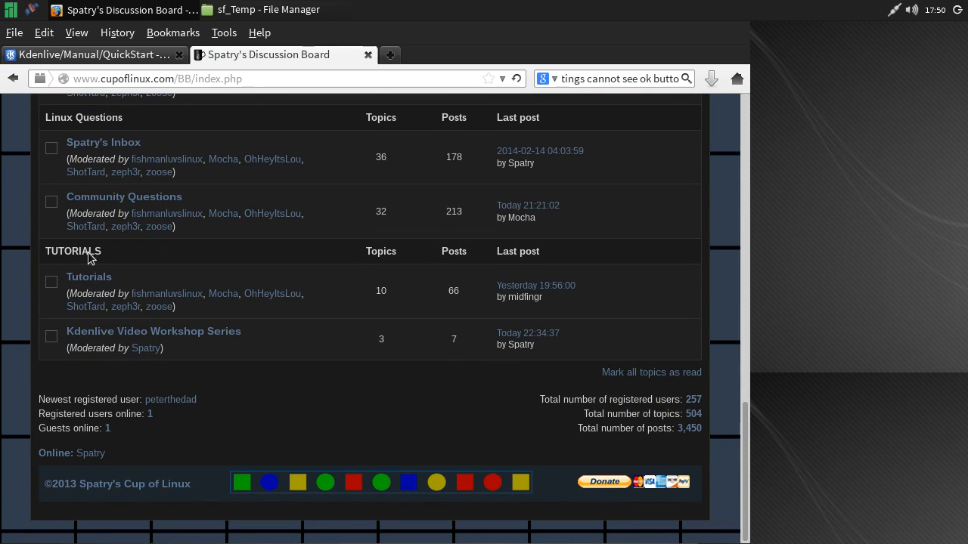
click(139, 337)
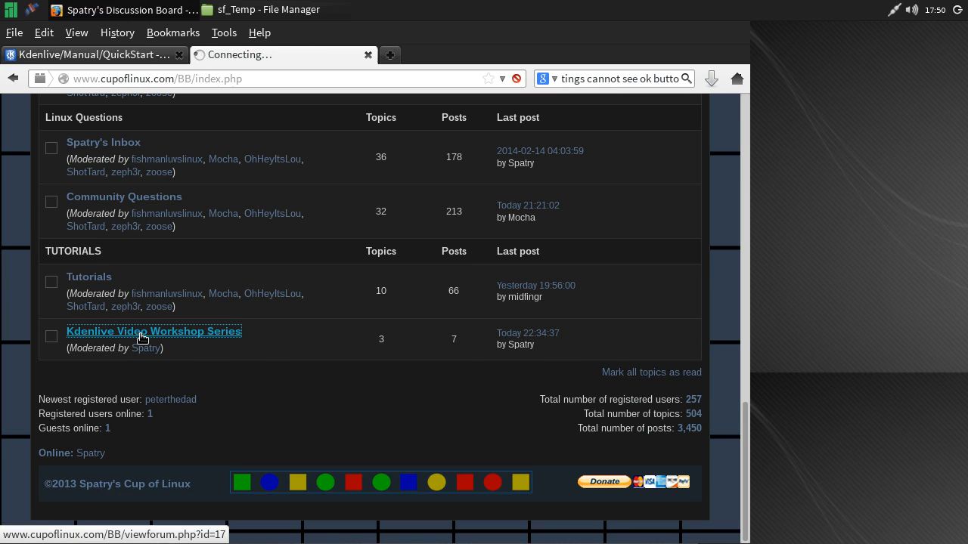
scroll(144, 360, down, 3)
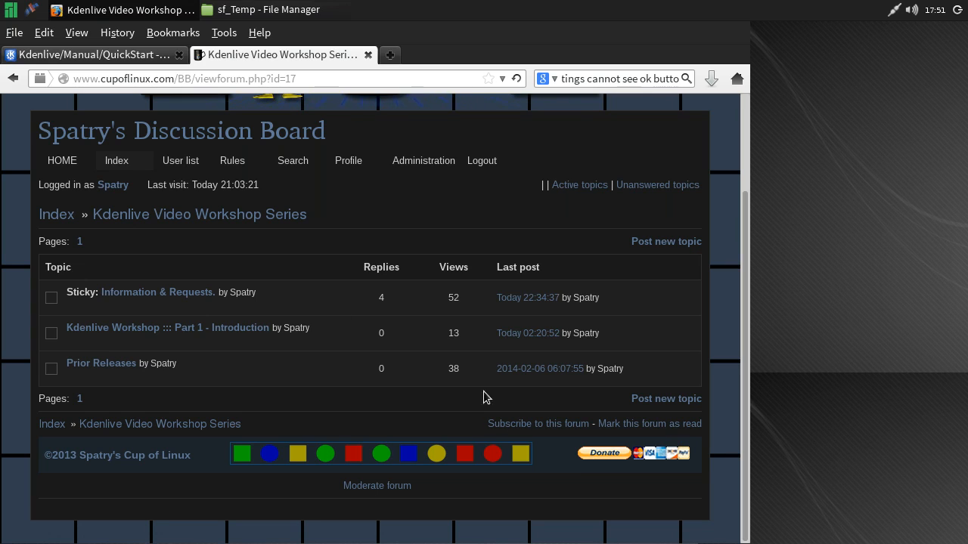
Look over the Kdenlive QuickStart page on the KDE UserBase Wiki and return to the Kdenlive manual's main page.
click(79, 56)
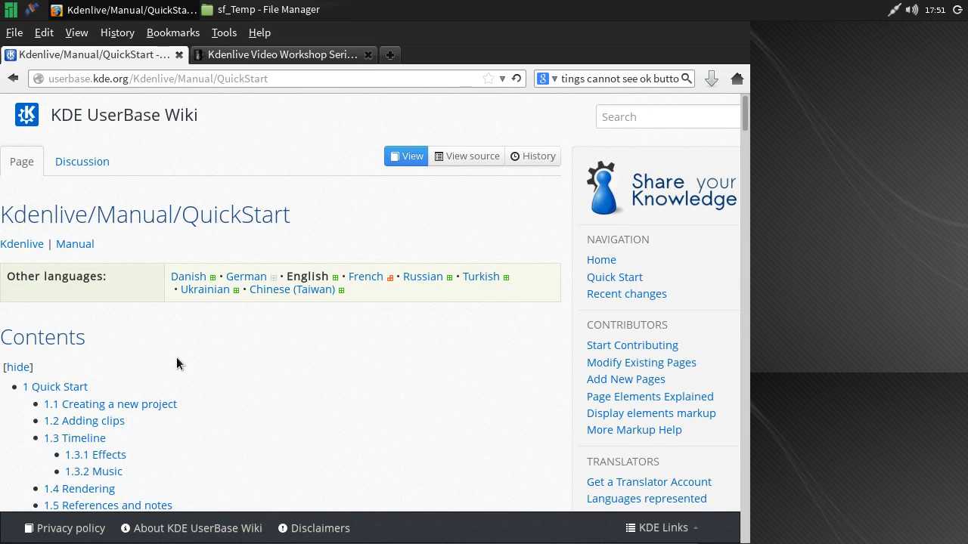
scroll(176, 357, down, 4)
scroll(155, 330, up, 1)
key(alt+Left)
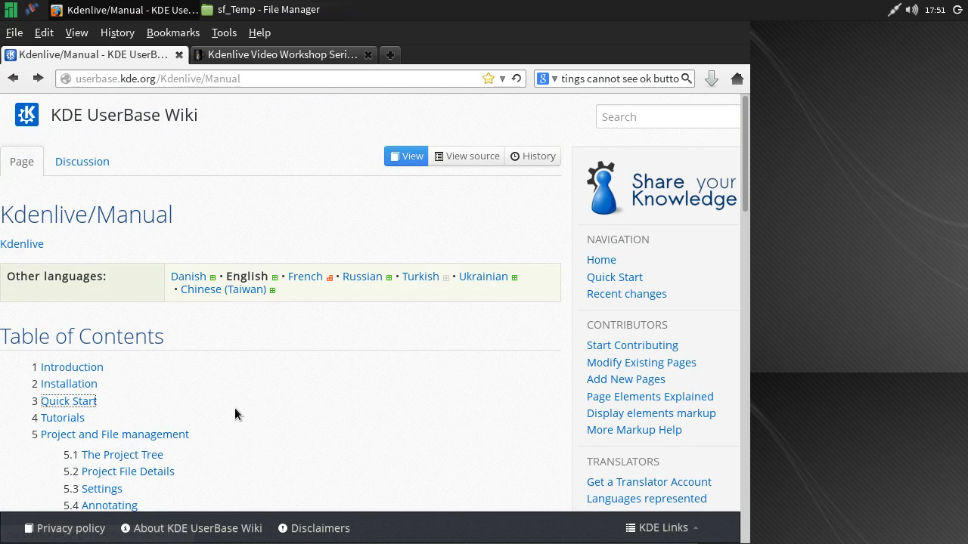
Examine the manual's table of contents, open its Tutorials page and view the list of tutorial links.
scroll(232, 408, down, 2)
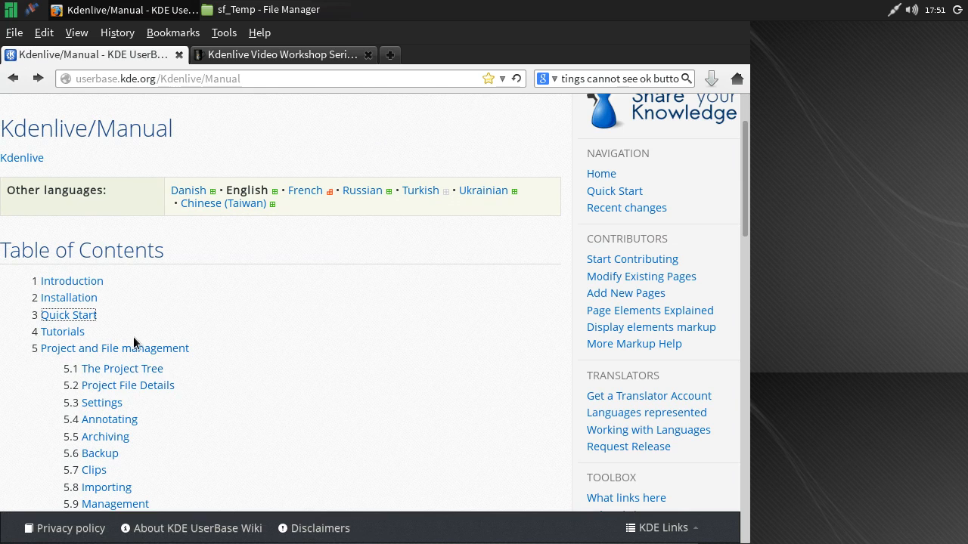
scroll(128, 356, down, 3)
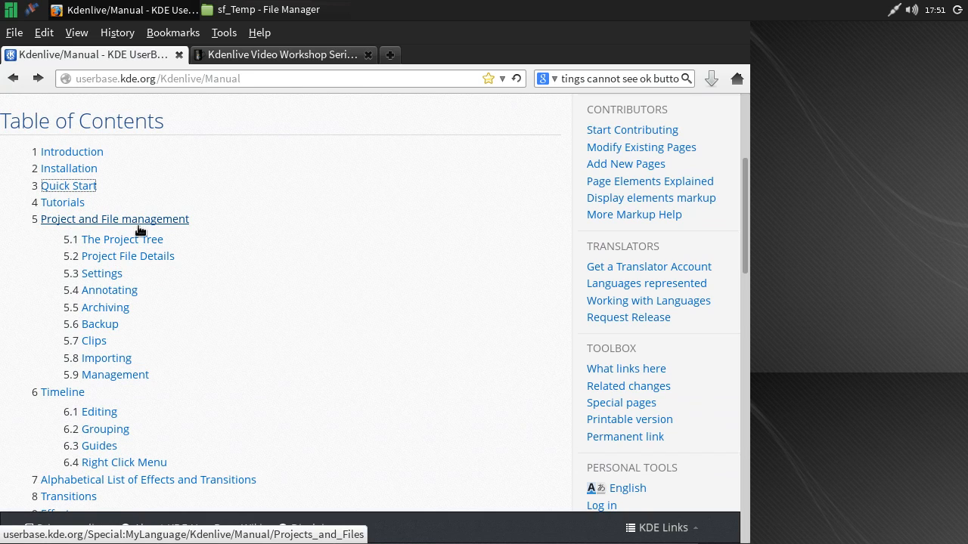
click(68, 206)
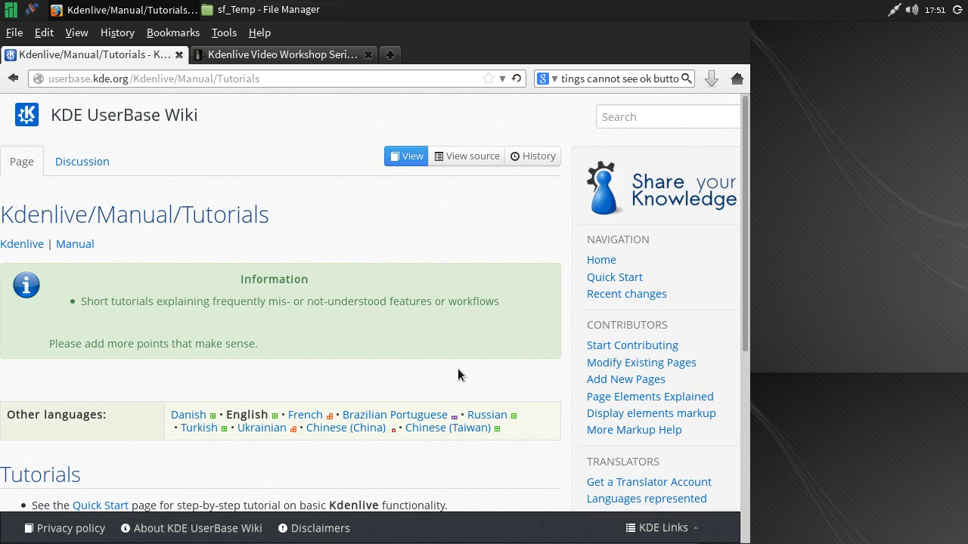
scroll(549, 421, down, 5)
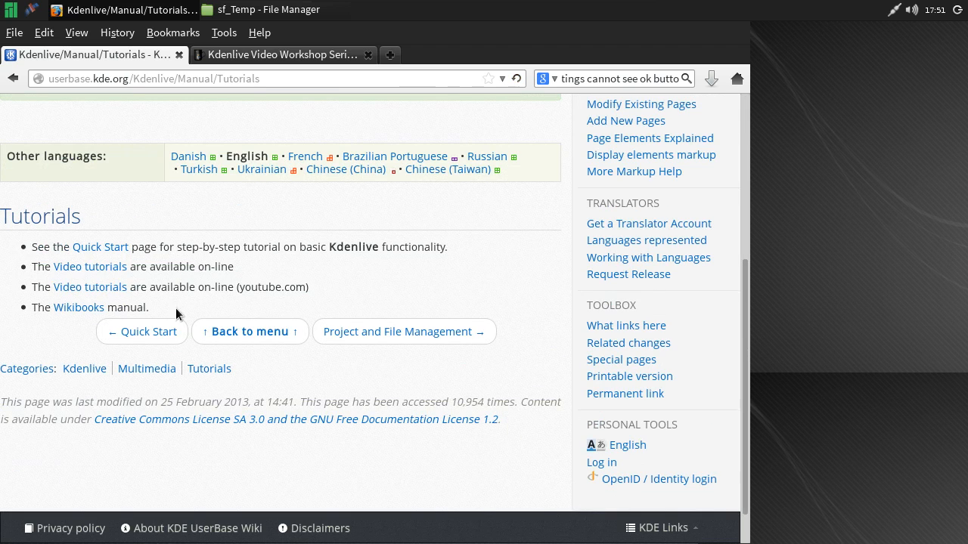